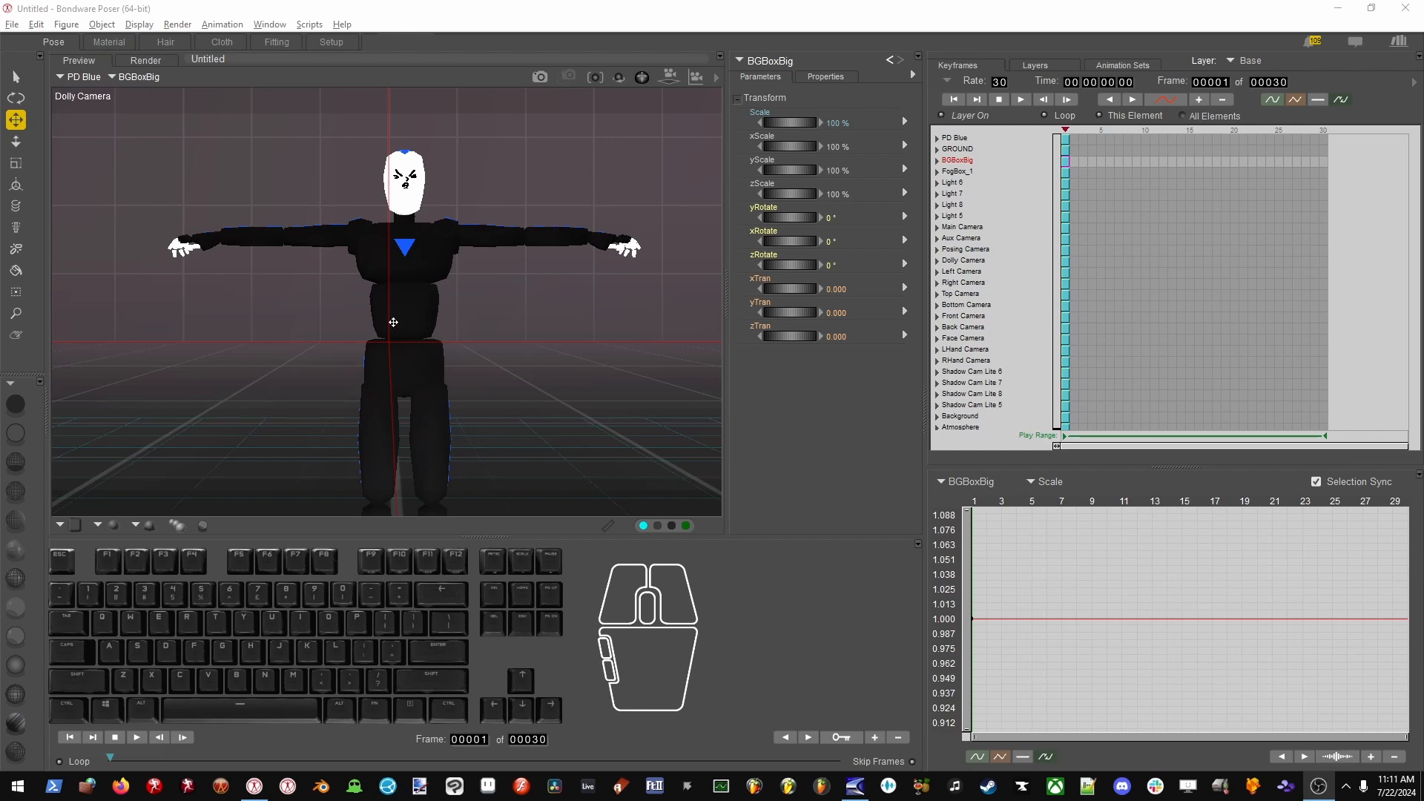
Pan the Dolly Camera across the scene and change its distance to reframe the standing figure.
left_click_drag(286, 312, 407, 318)
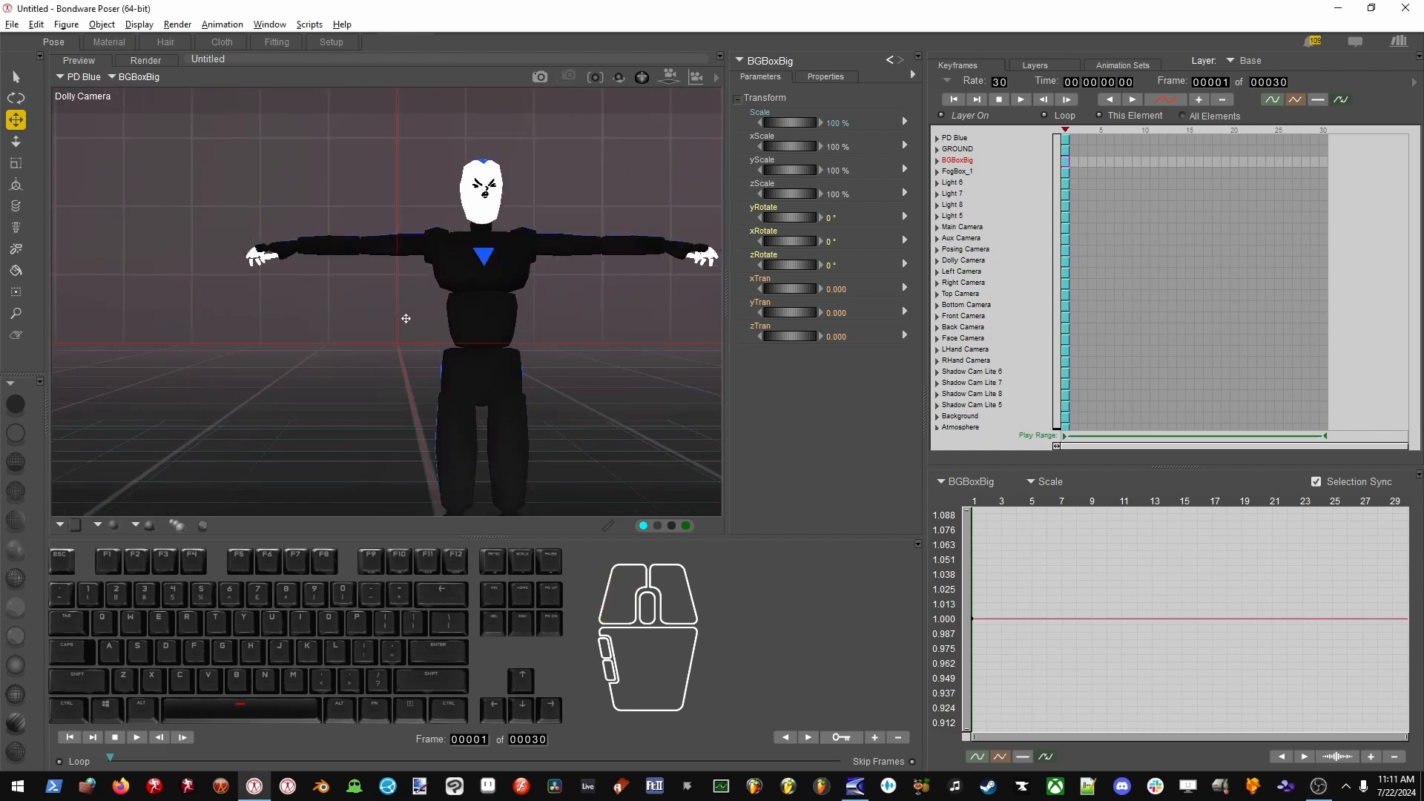
left_click(21, 126)
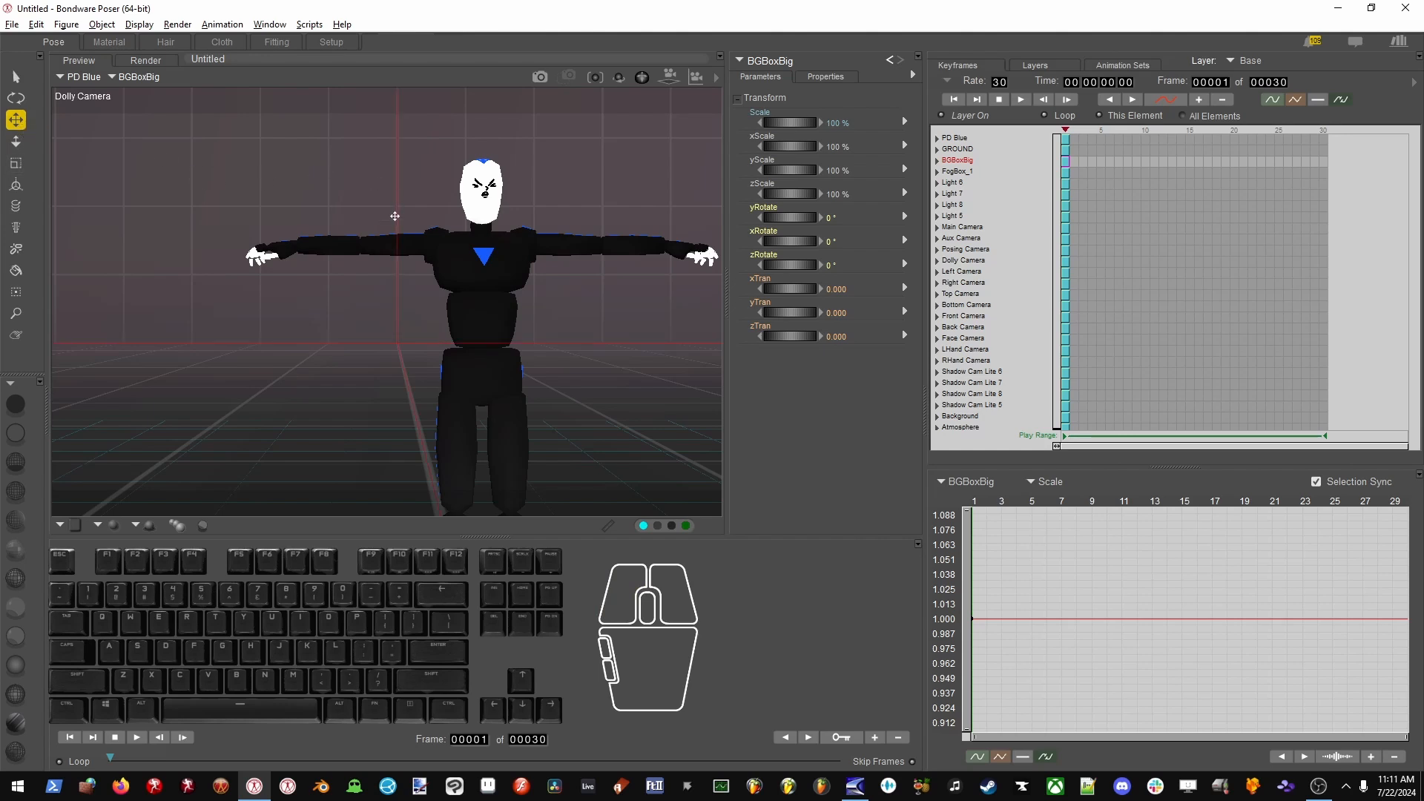
key("space")
mouse_move(517, 272)
left_mouse_down()
mouse_move(325, 261)
mouse_move(423, 233)
mouse_move(506, 281)
mouse_move(504, 249)
left_mouse_up()
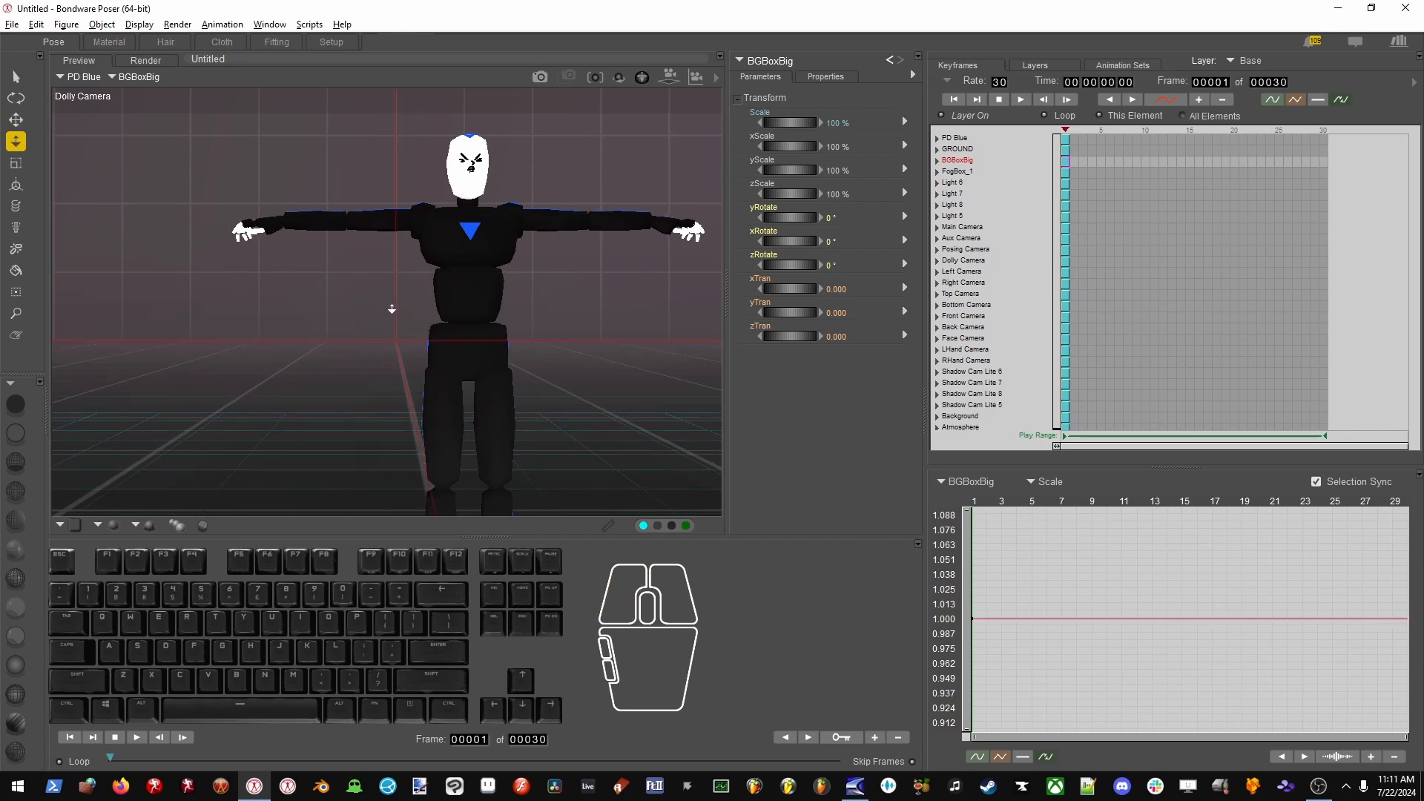
key("space")
mouse_move(443, 363)
left_mouse_down()
mouse_move(455, 200)
mouse_move(454, 454)
mouse_move(426, 208)
mouse_move(435, 394)
mouse_move(437, 282)
mouse_move(453, 401)
mouse_move(445, 386)
left_mouse_up()
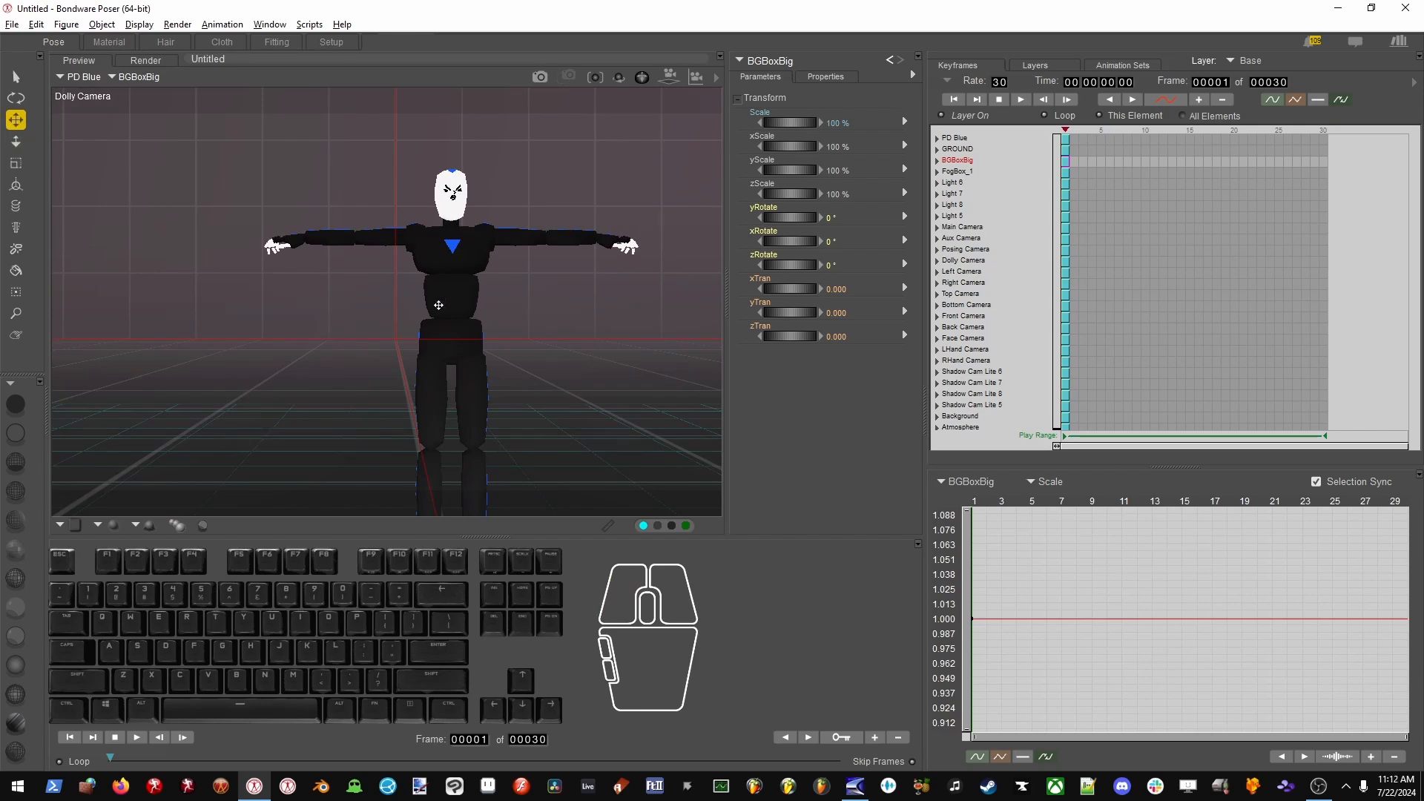
Pan the Dolly Camera and pull it back until the whole figure is framed from head to feet.
left_click_drag(560, 299, 485, 250)
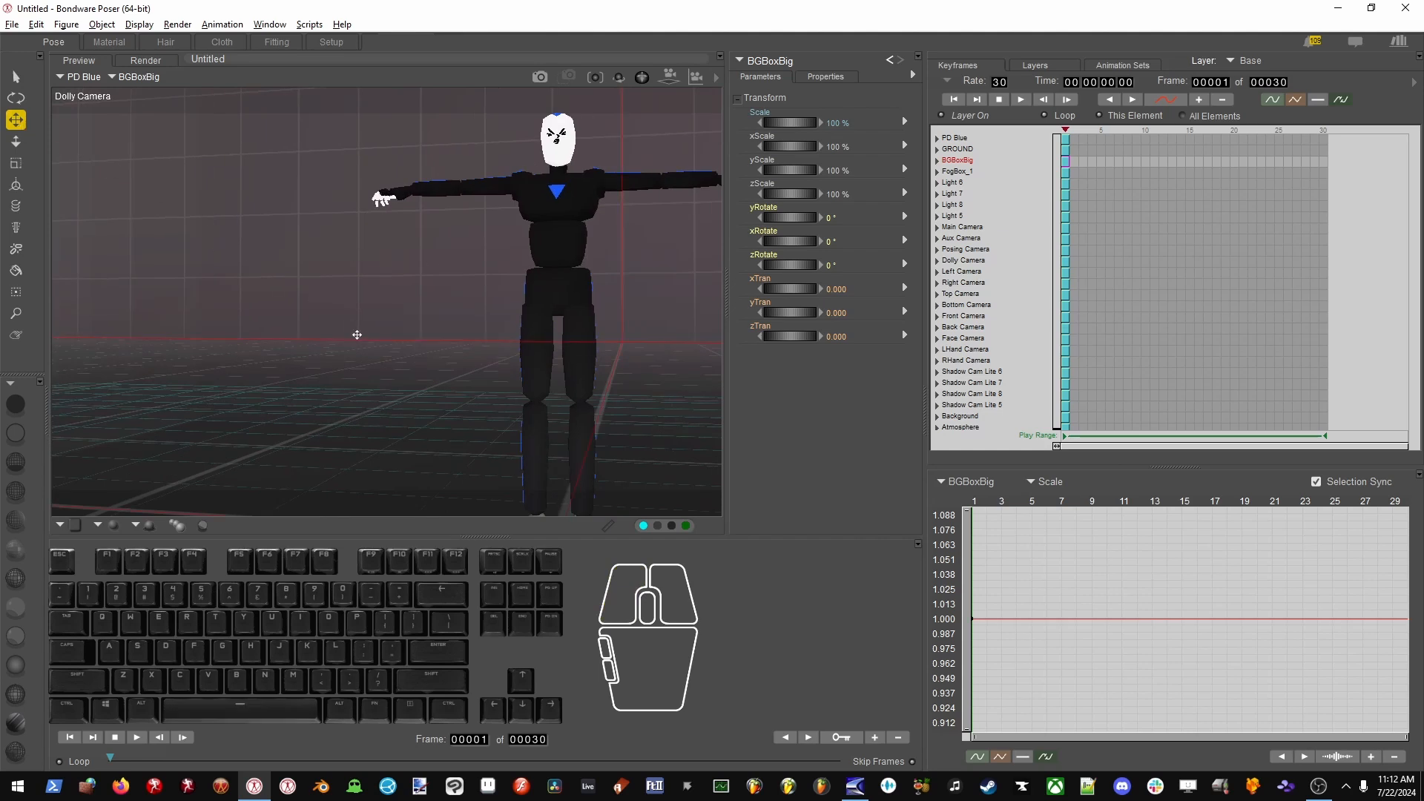
left_click_drag(545, 306, 429, 248)
key("z")
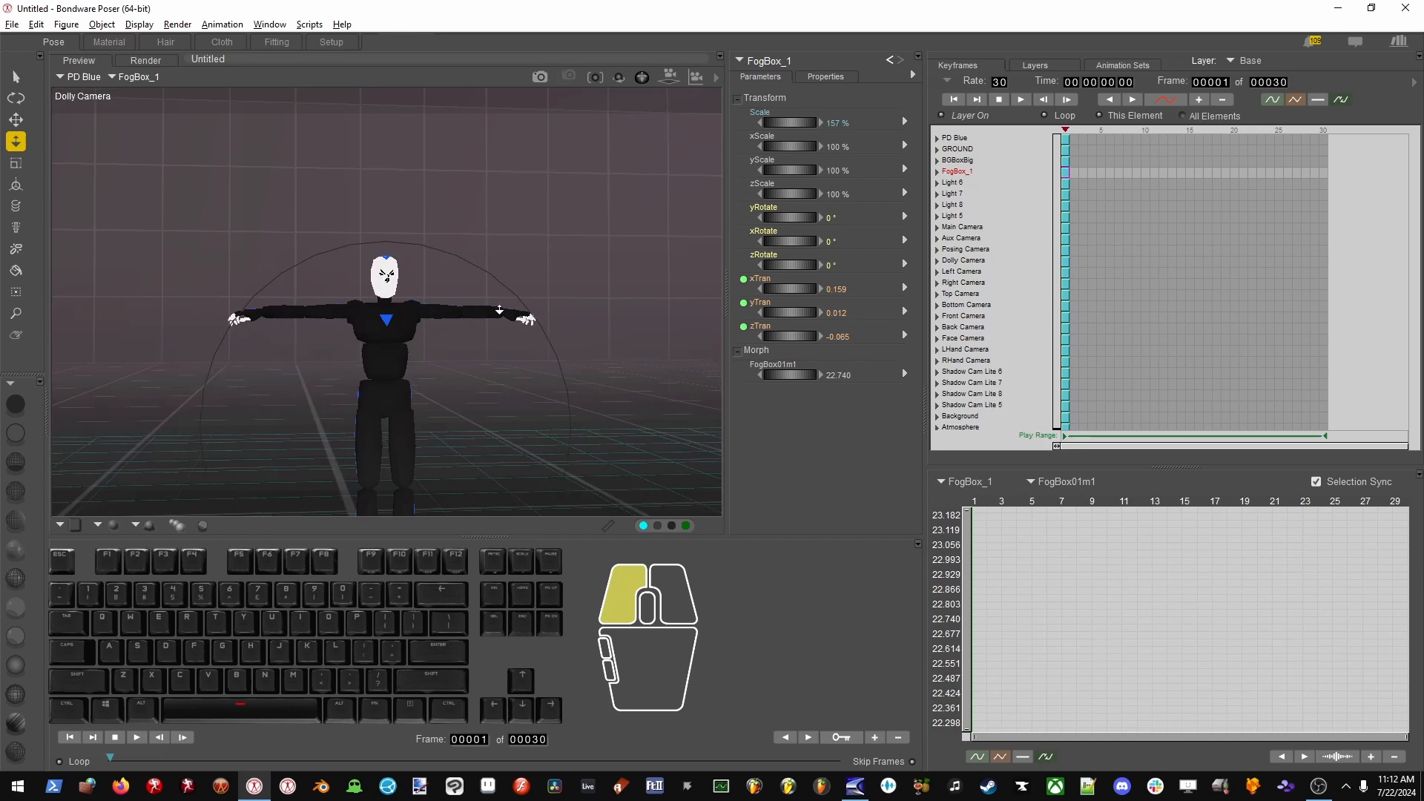
key("t")
left_click_drag(323, 272, 519, 257)
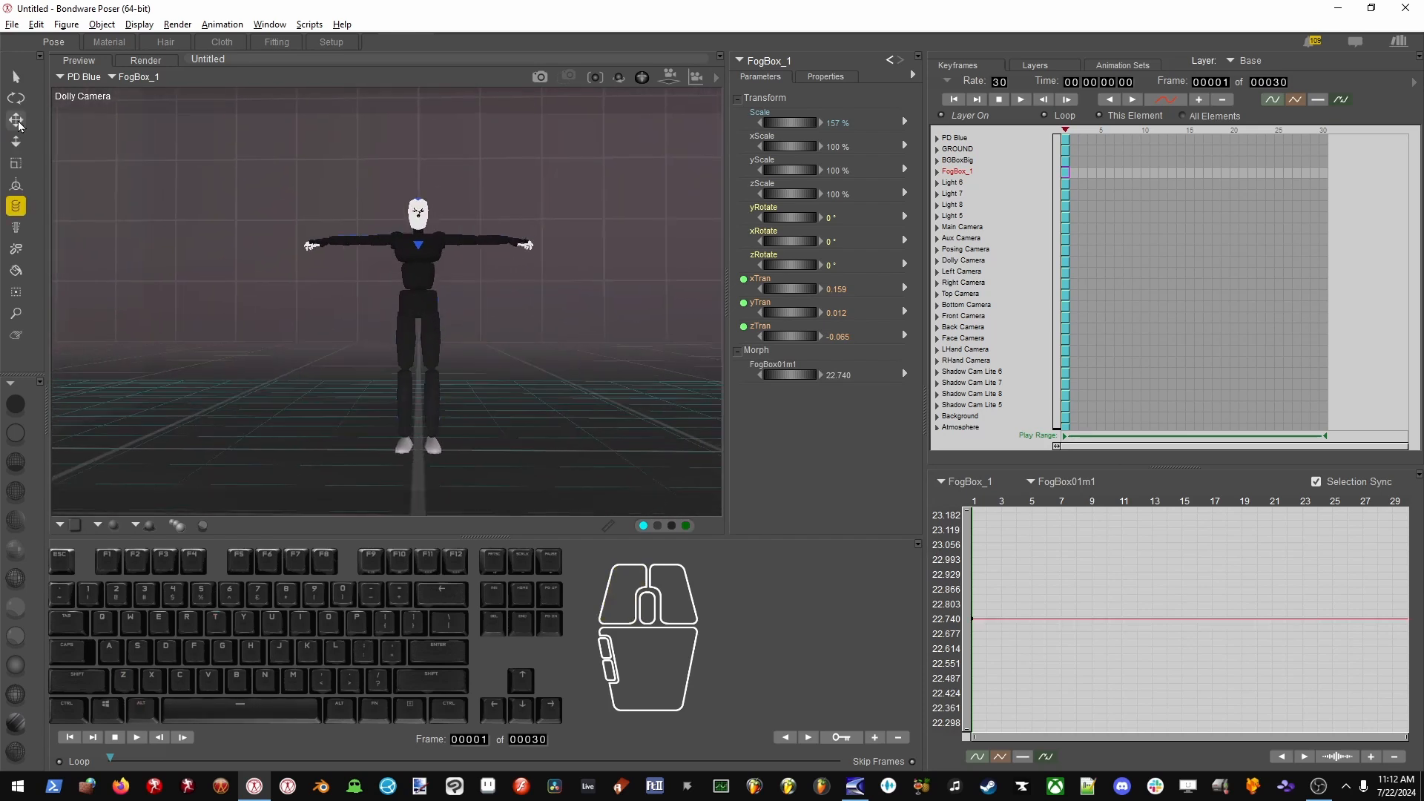
left_click_drag(389, 291, 391, 236)
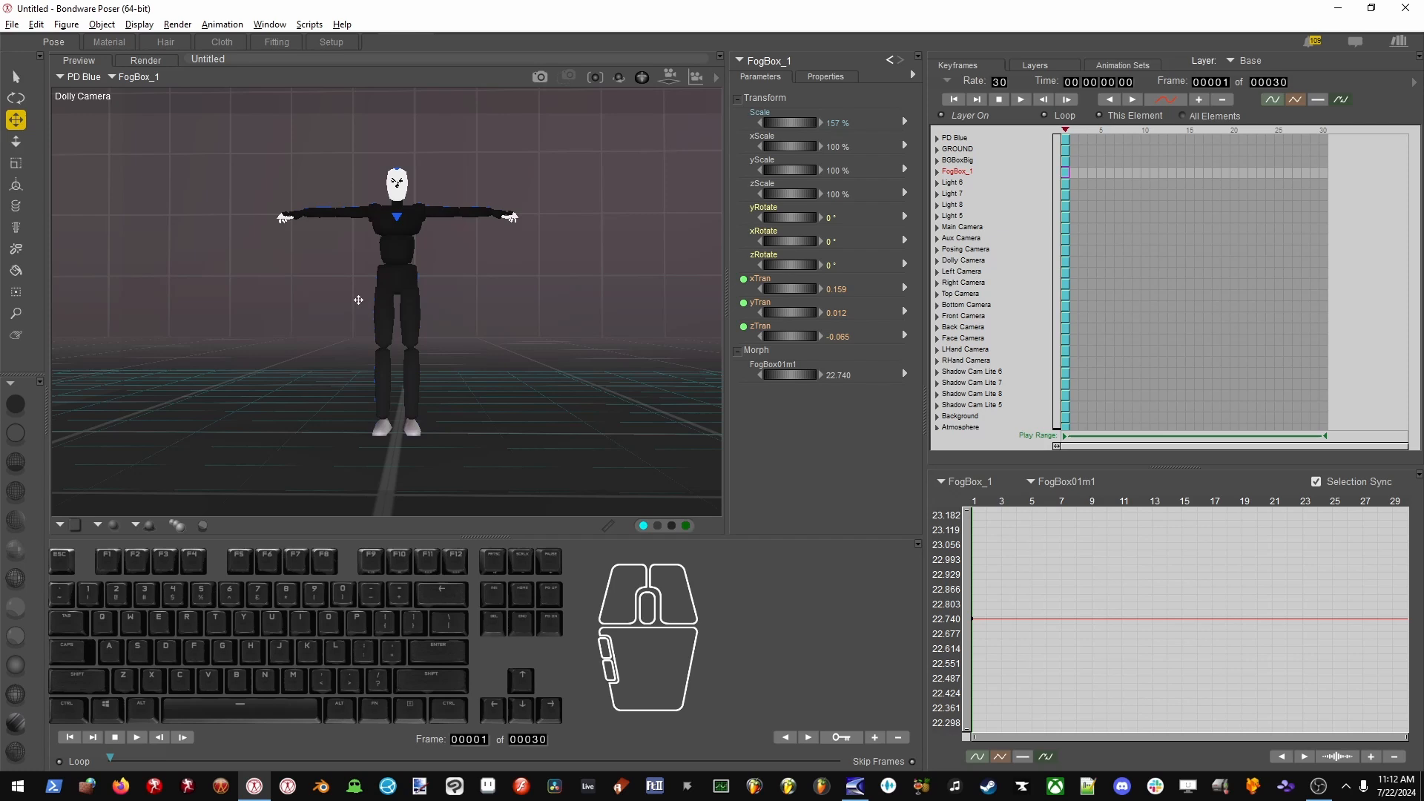
Bring the Dolly Camera closer to the figure and orbit it slightly to a low side angle.
left_click_drag(359, 299, 460, 239, "ctrl")
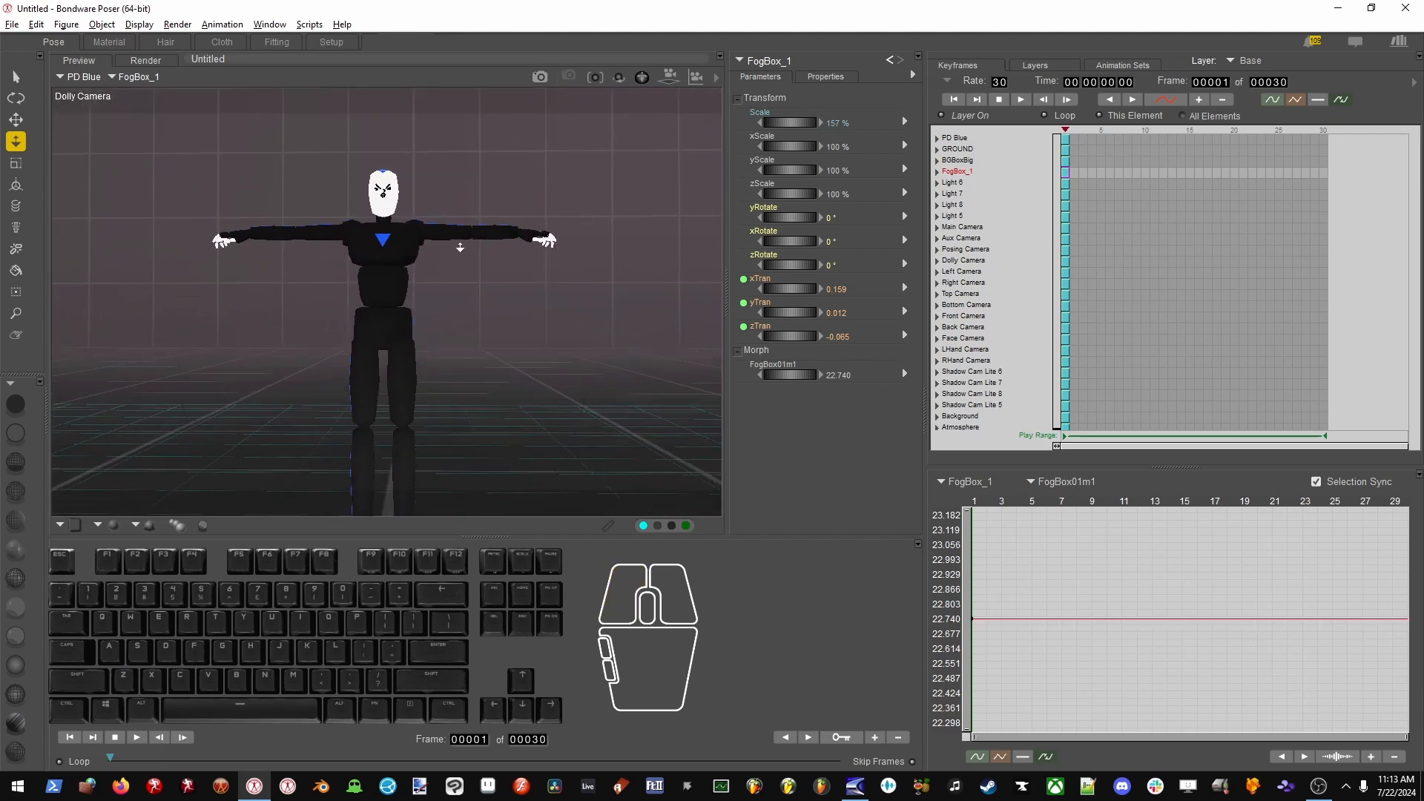
left_click_drag(480, 295, 559, 292)
left_click_drag(450, 319, 492, 302, "alt")
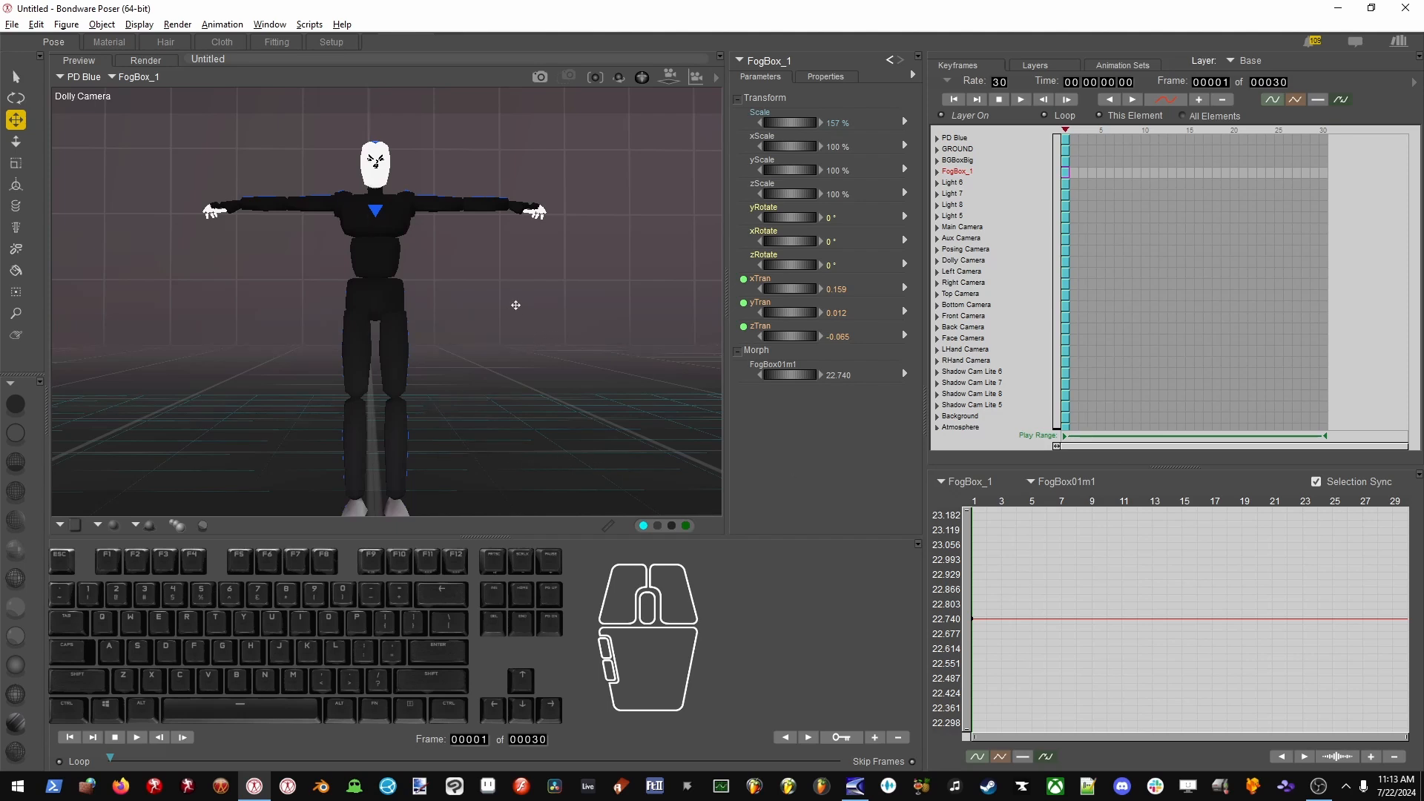
left_click_drag(499, 280, 453, 259)
key("space")
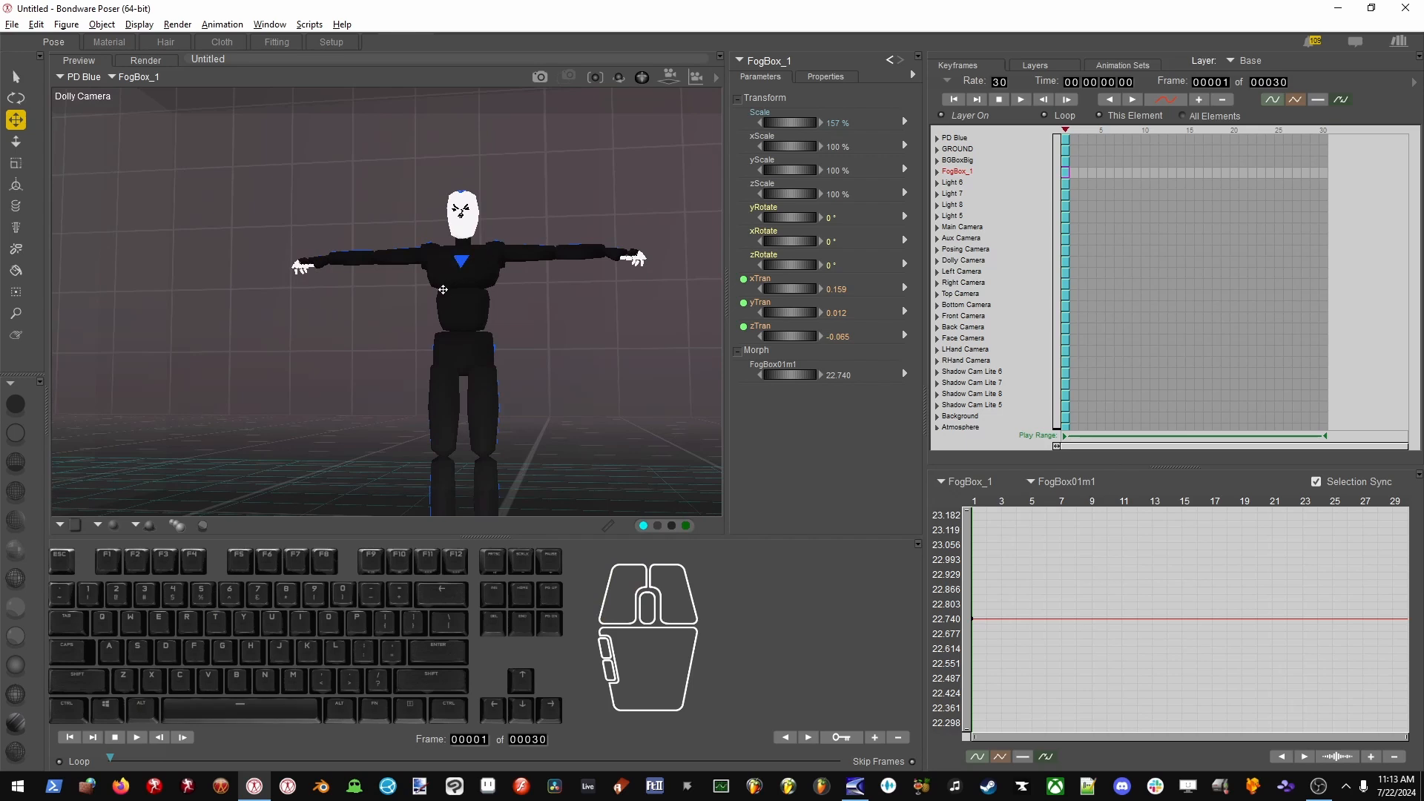
key("space")
left_click_drag(469, 324, 446, 299)
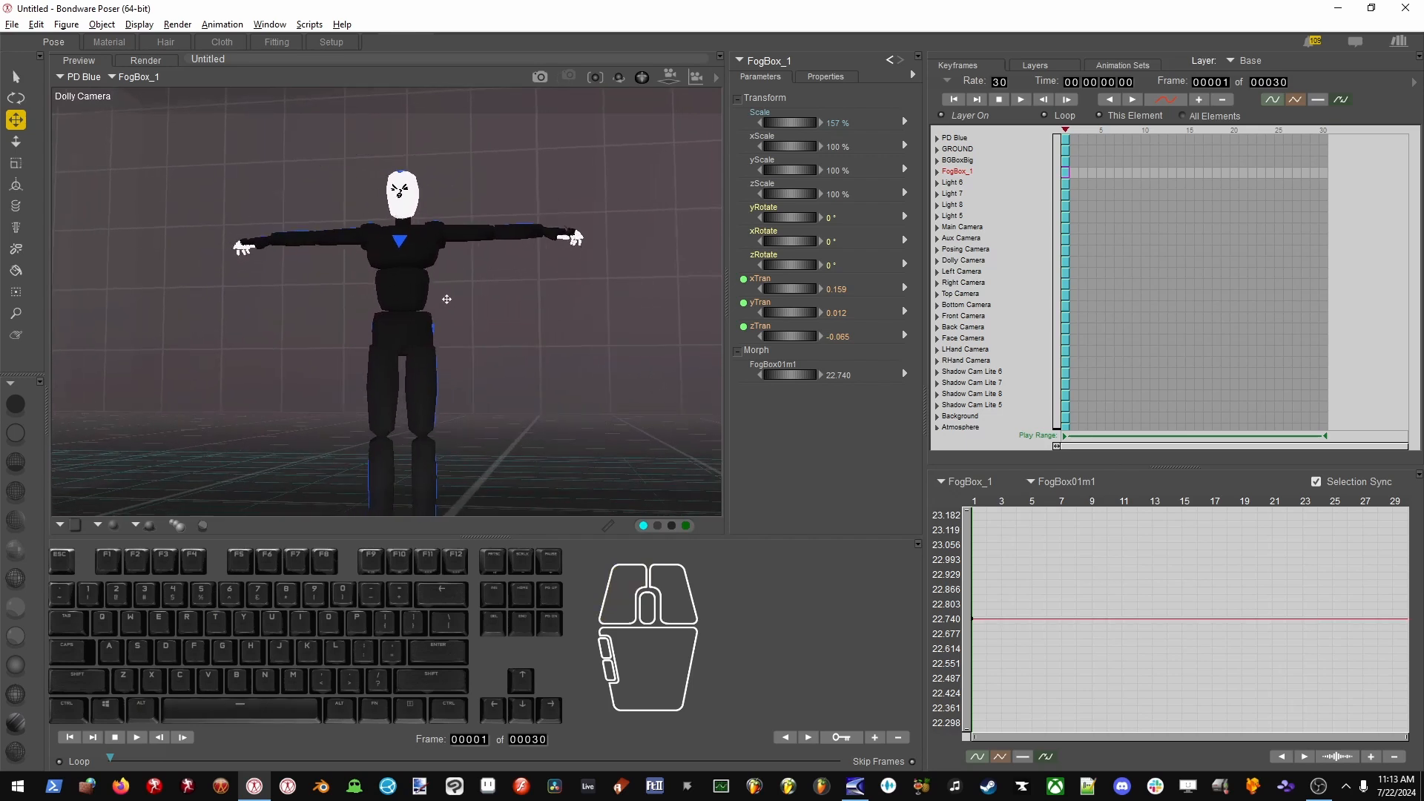
left_click_drag(587, 306, 630, 300, "alt")
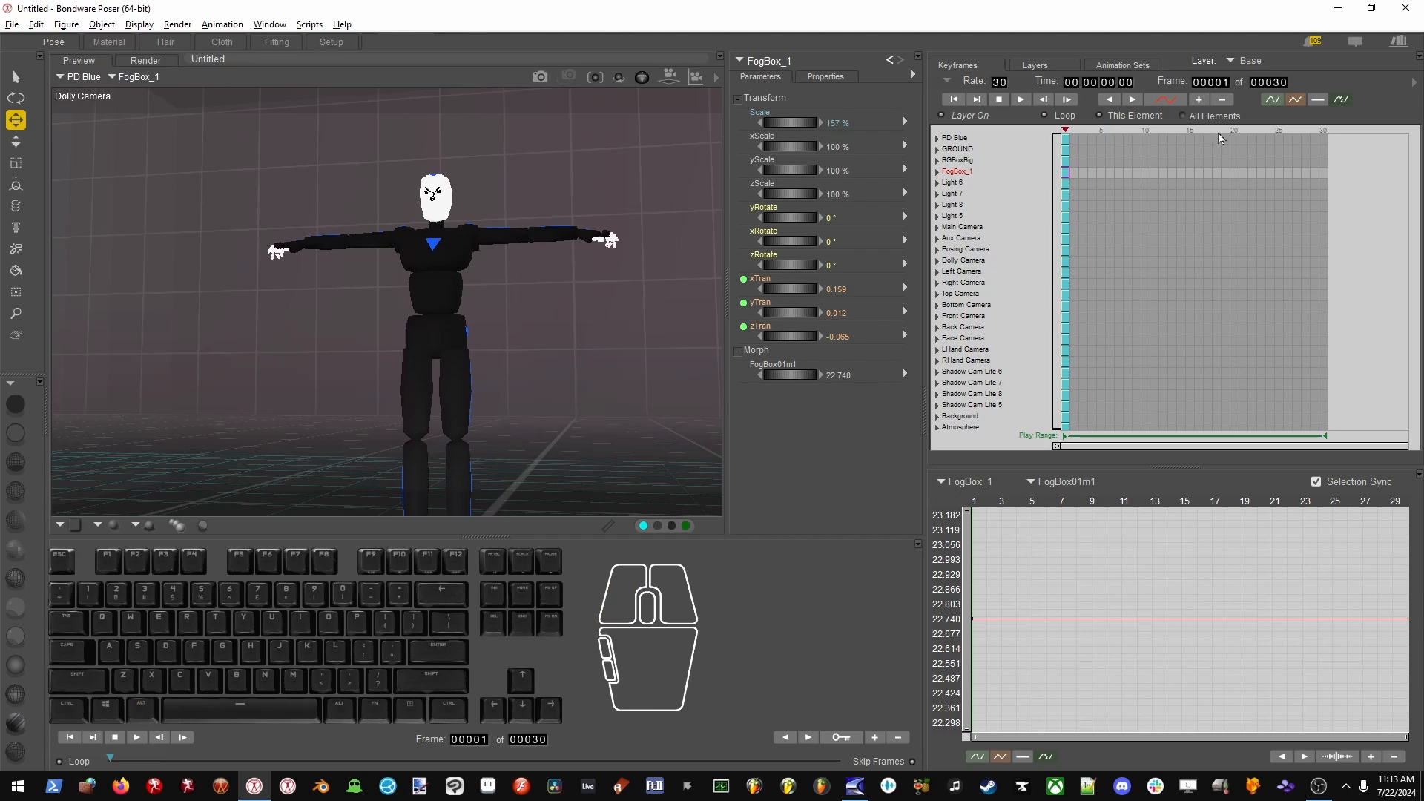
Go to frame 30 and orbit the Dolly Camera around the figure to key a different camera angle.
left_click(1332, 136)
left_click_drag(553, 244, 416, 225, "alt")
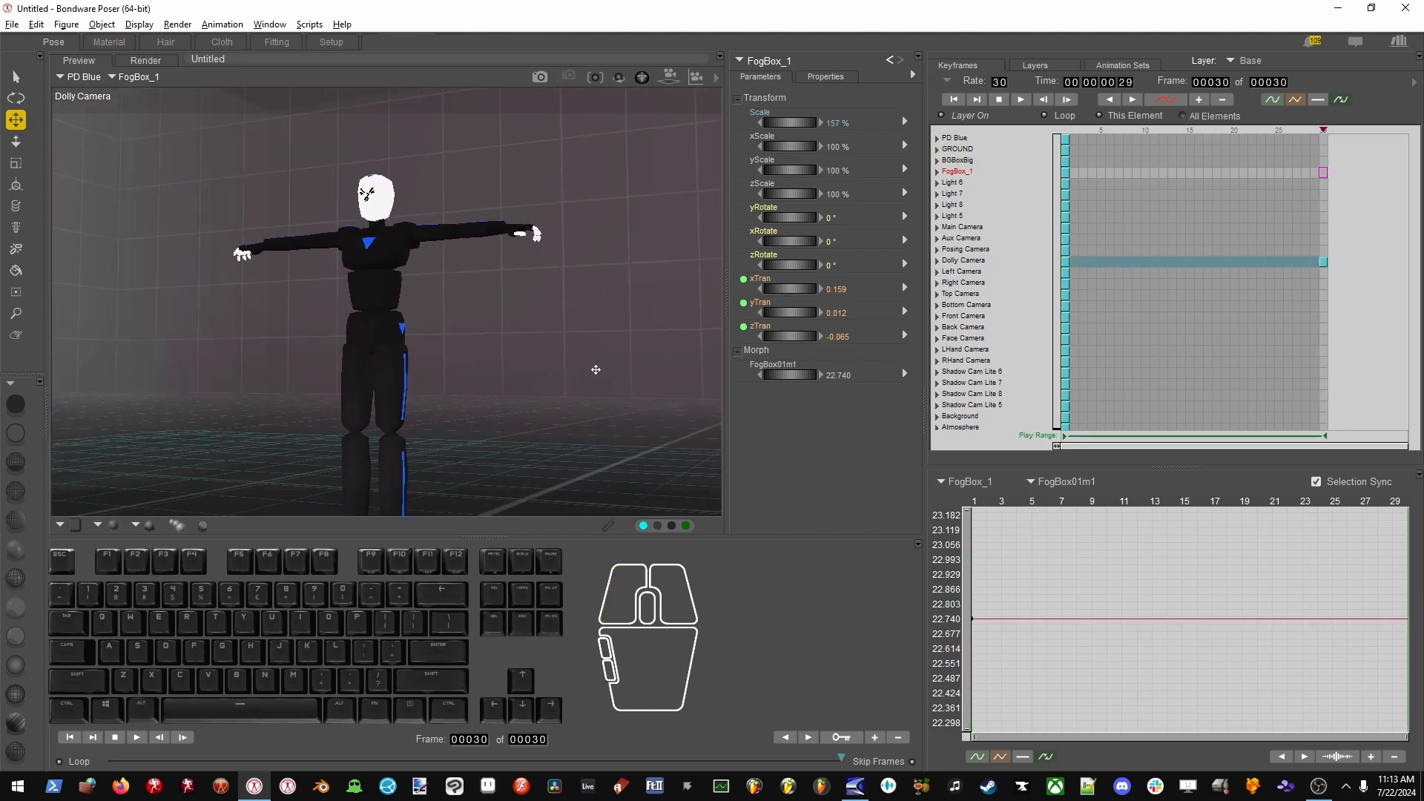
key("Return")
left_click_drag(483, 334, 531, 349)
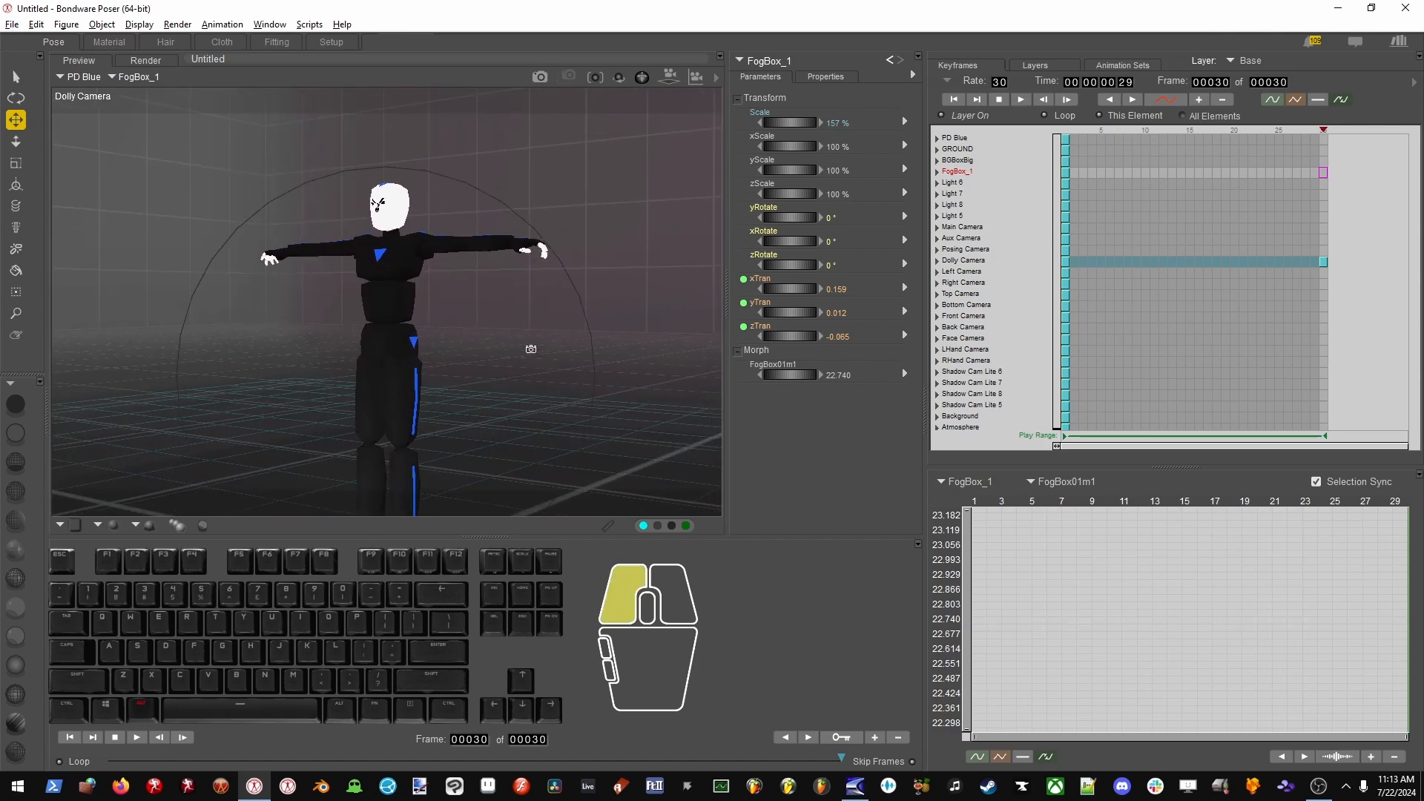
Clear the Dolly Camera's keyframe at frame 30 and return to that camera's keyframe at frame 1.
left_click(1066, 261)
left_click_drag(421, 234, 479, 281)
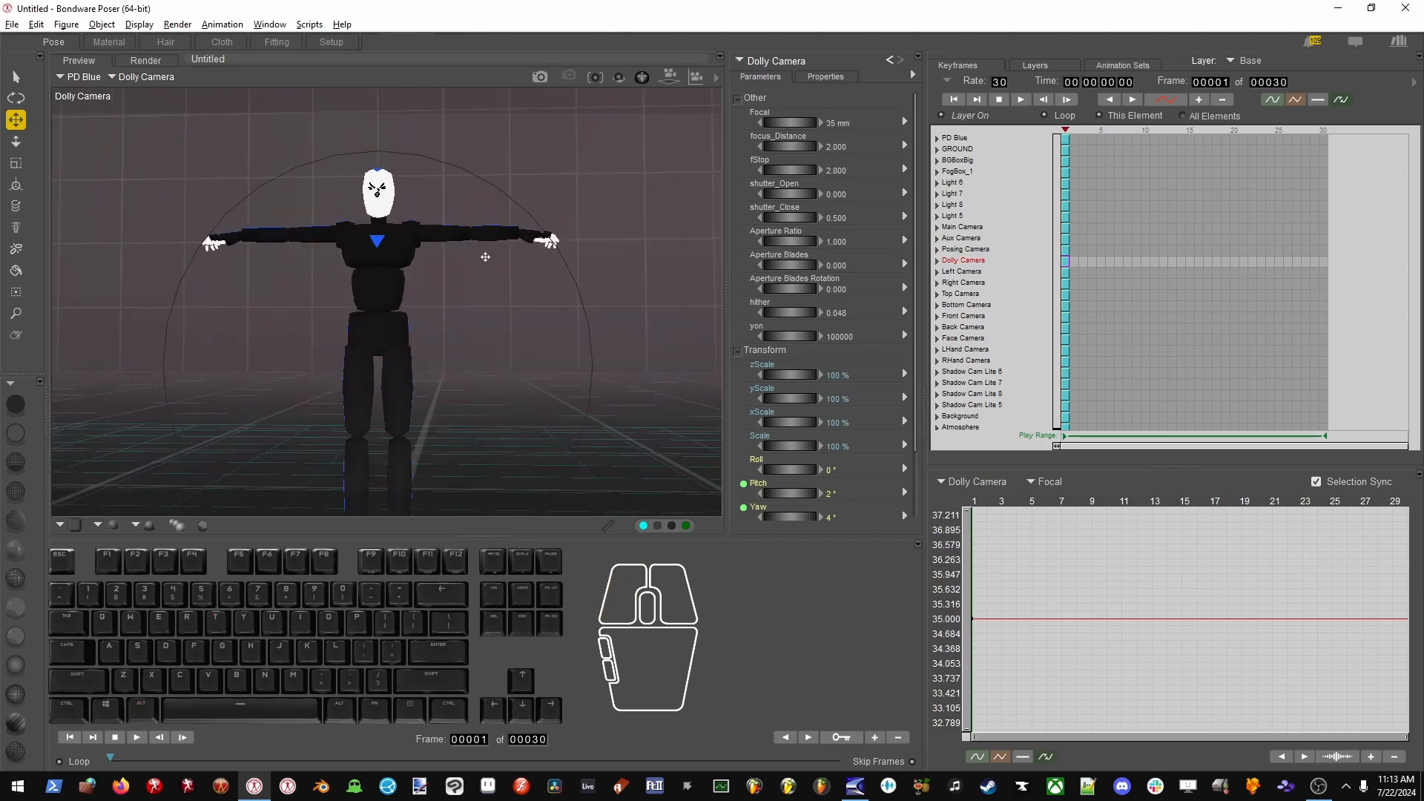
Switch to the Posing Camera and frame the figure's upper body from a slightly raised angle.
key("ctrl+comma")
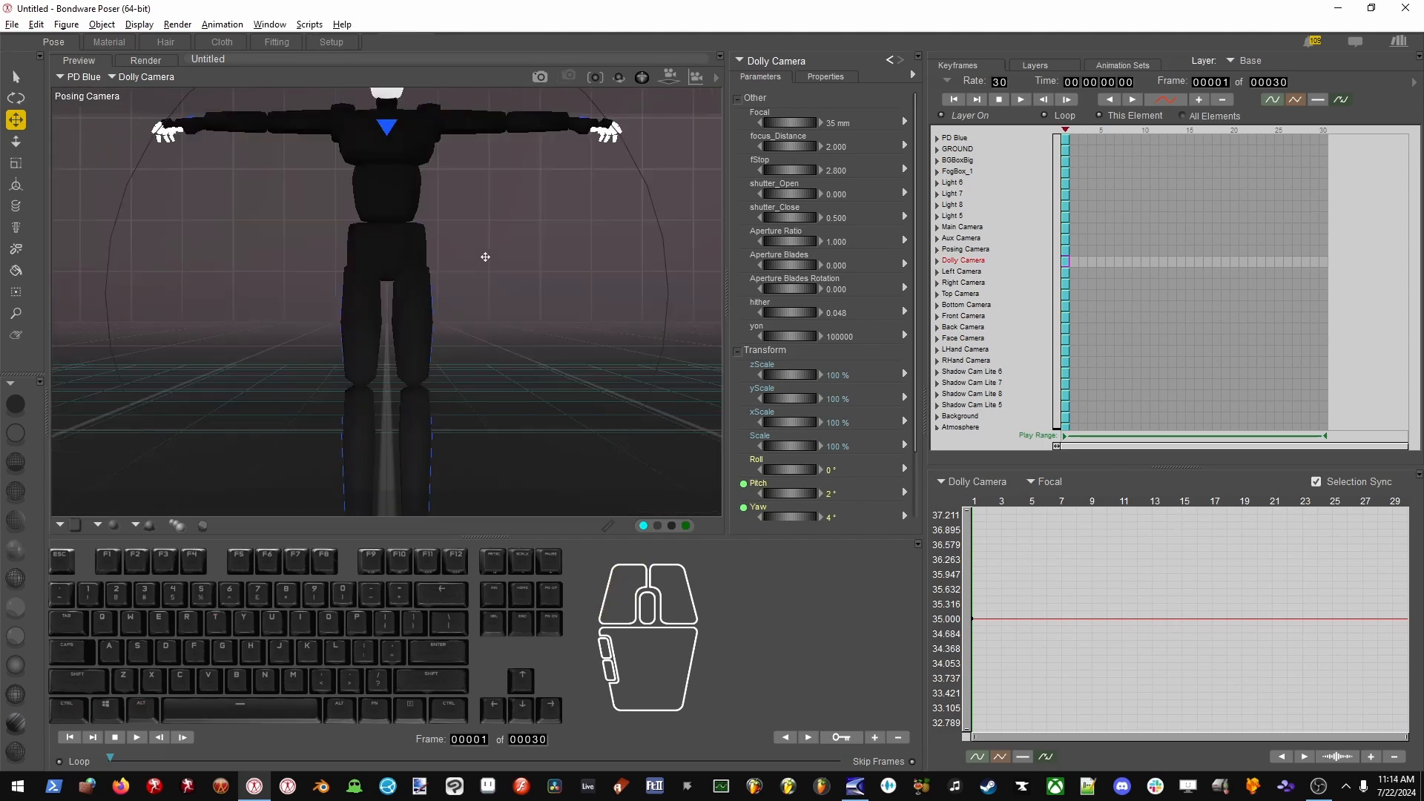
left_click_drag(480, 282, 447, 175)
left_click_drag(438, 271, 499, 308, "alt")
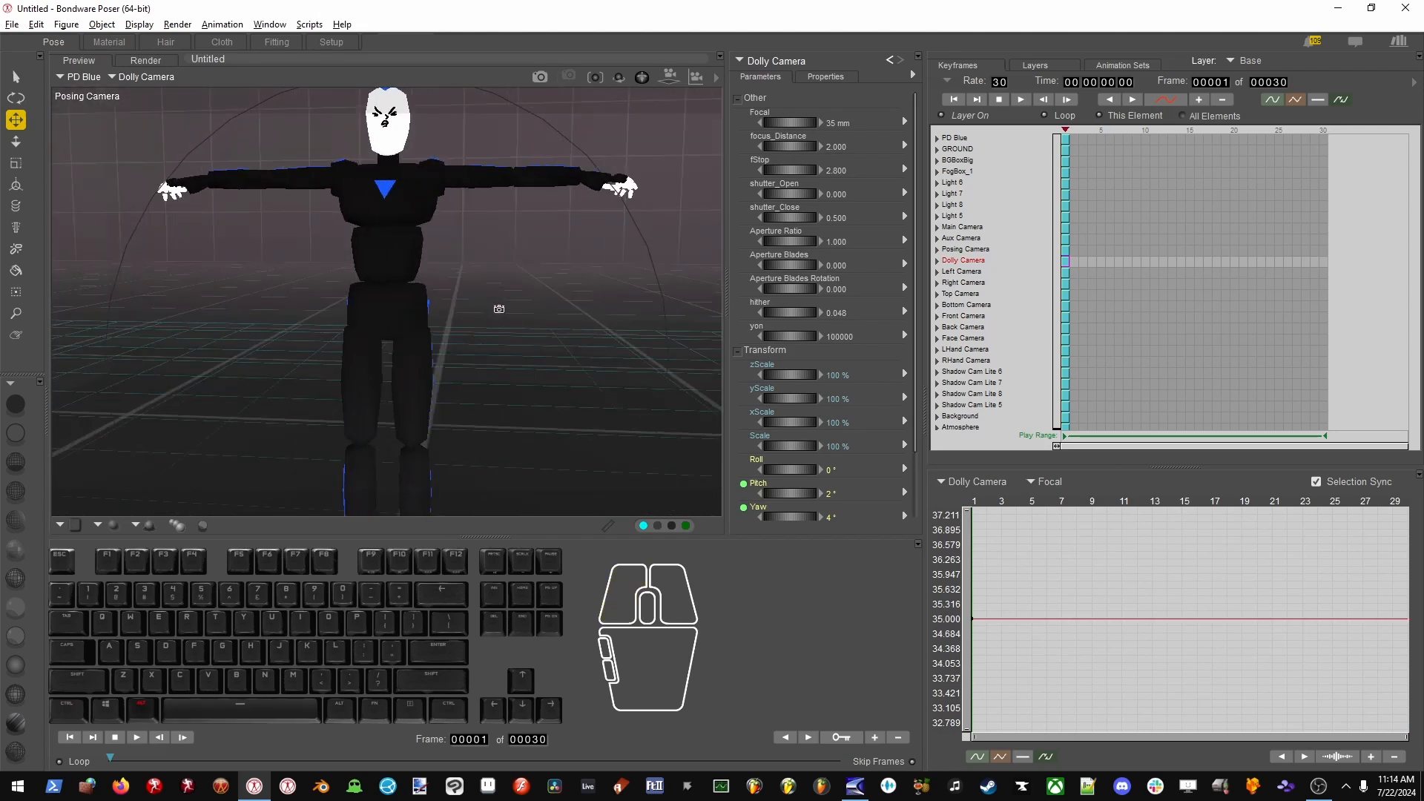
Duplicate the PD Blue figure and offset the copy with xTran at about -0.906 and zRotate at 44°.
left_click(397, 301)
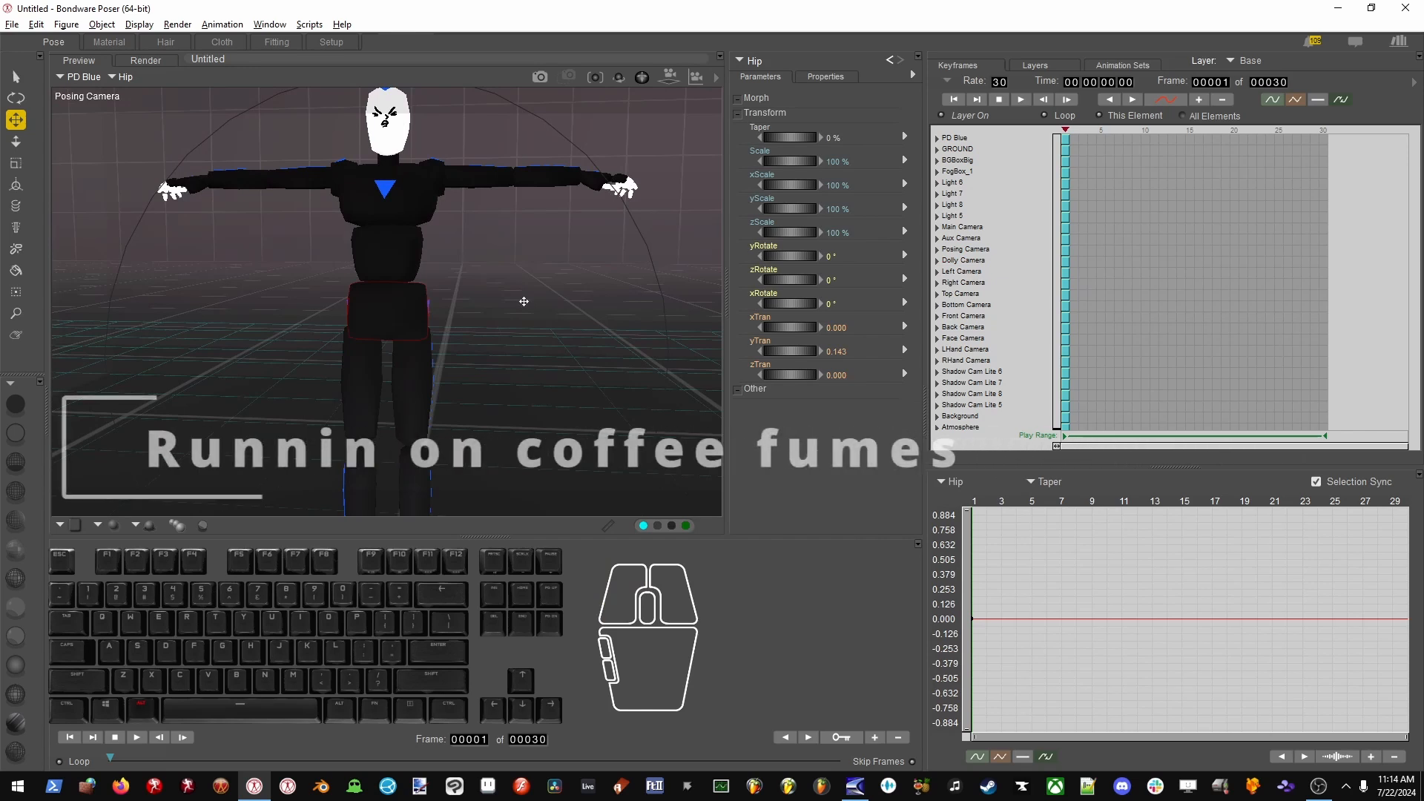
key("alt+e")
key("d")
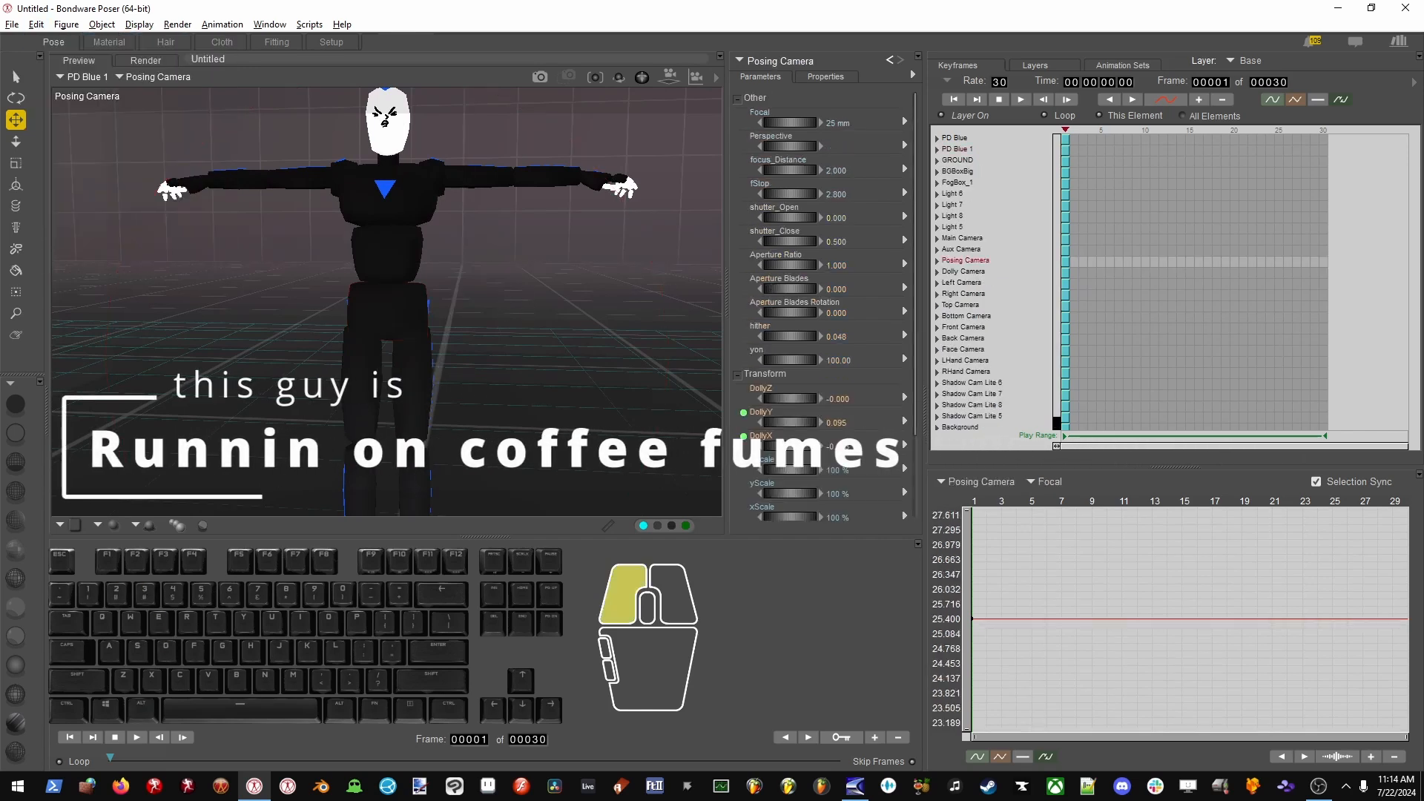
left_click_drag(779, 289, 611, 353)
left_click_drag(805, 265, 838, 267)
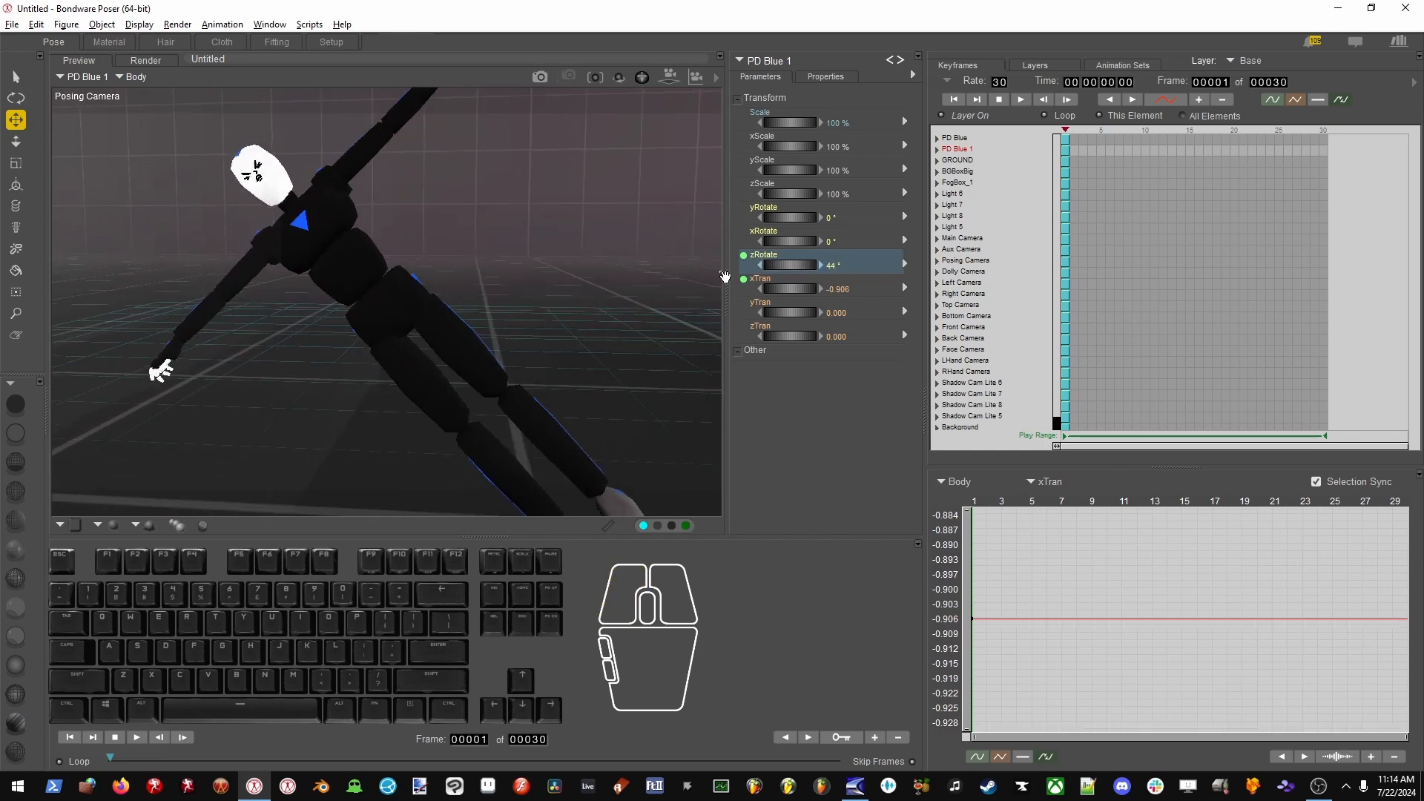
Select the abdomen of the original figure and of its duplicate, orbiting the Posing Camera around each one.
left_click_drag(511, 277, 514, 223, "alt")
left_click(529, 216)
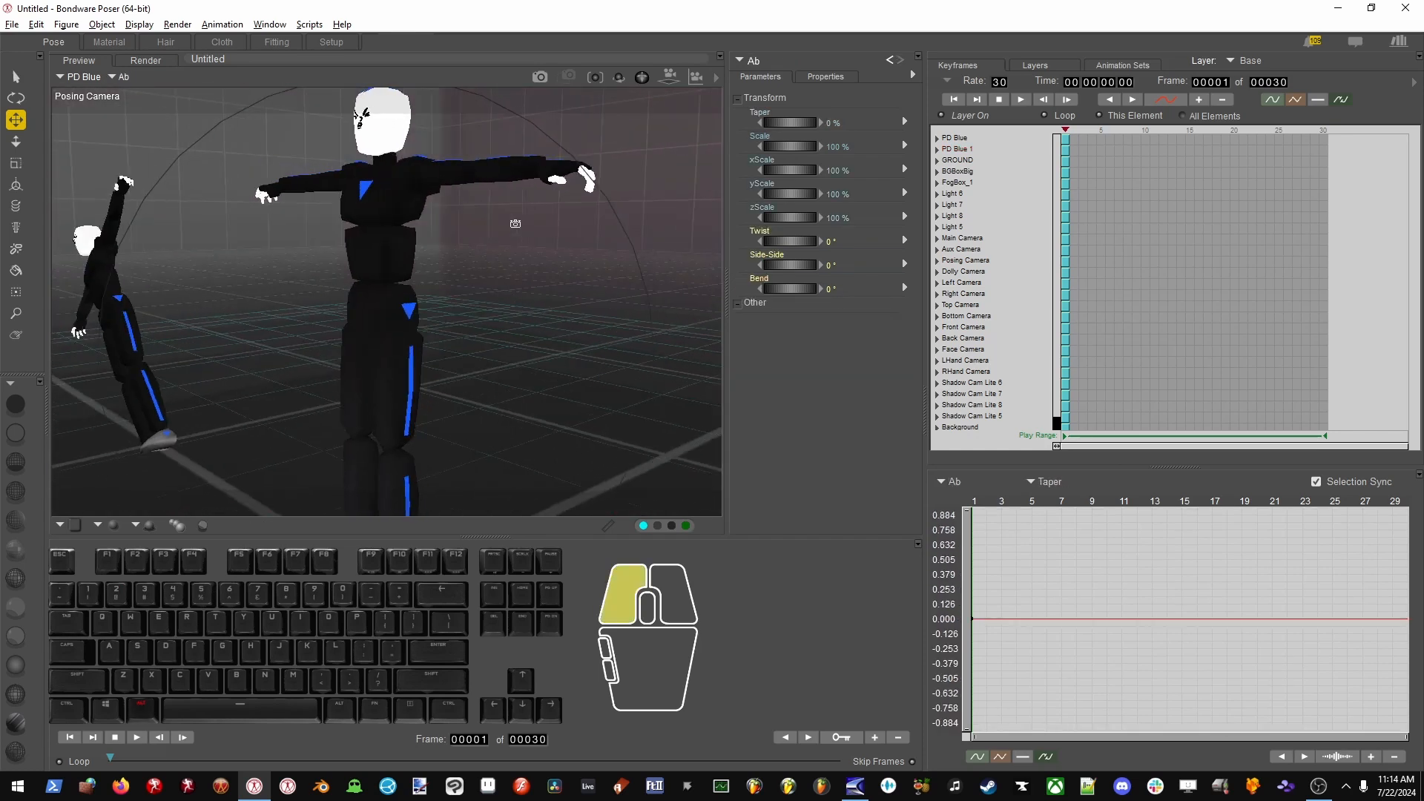
left_click(109, 300)
left_click_drag(215, 303, 322, 276, "alt")
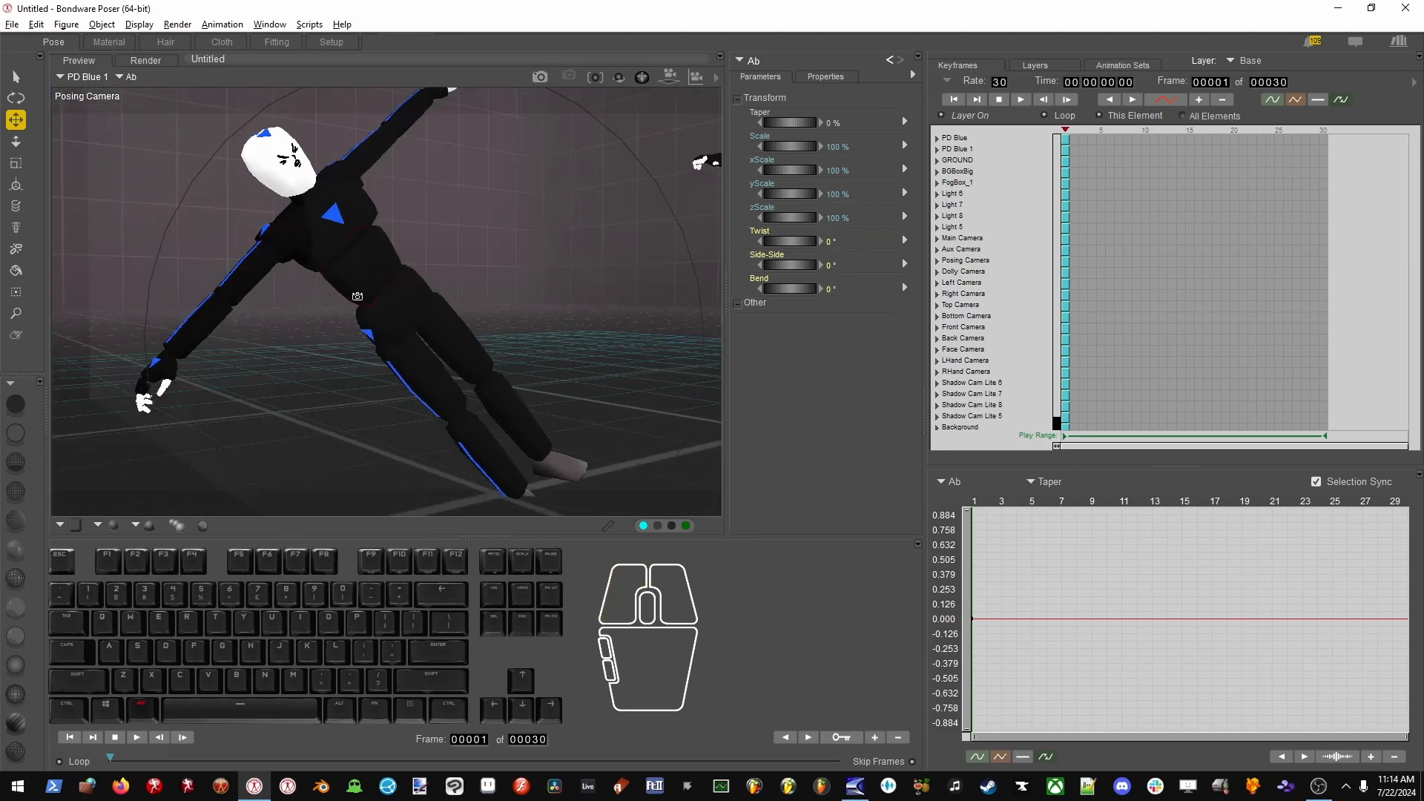
left_click_drag(230, 284, 510, 296, "alt")
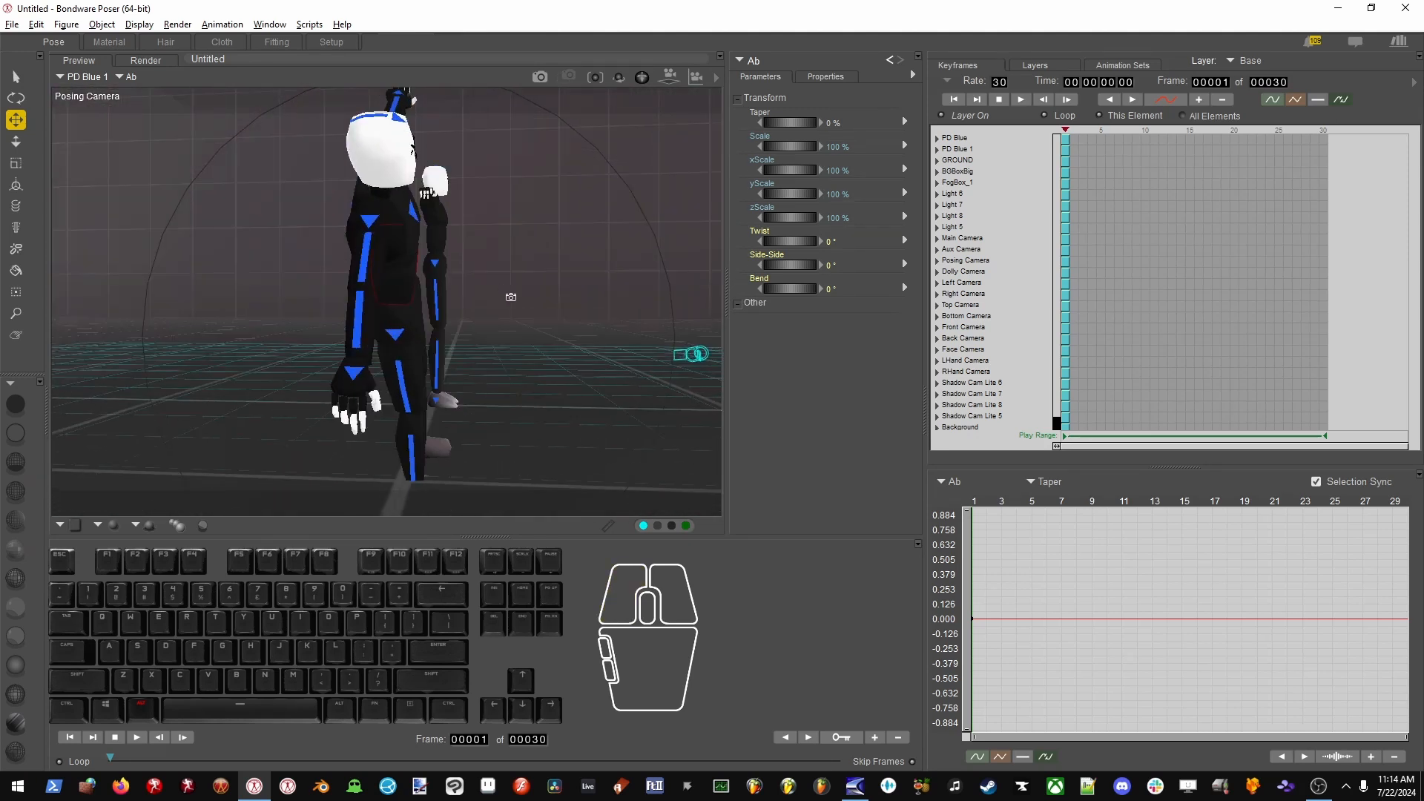
left_click_drag(582, 324, 514, 335, "alt")
View the scene from the top, and switch back to the Dolly Camera with the figure reframed.
key("ctrl+t")
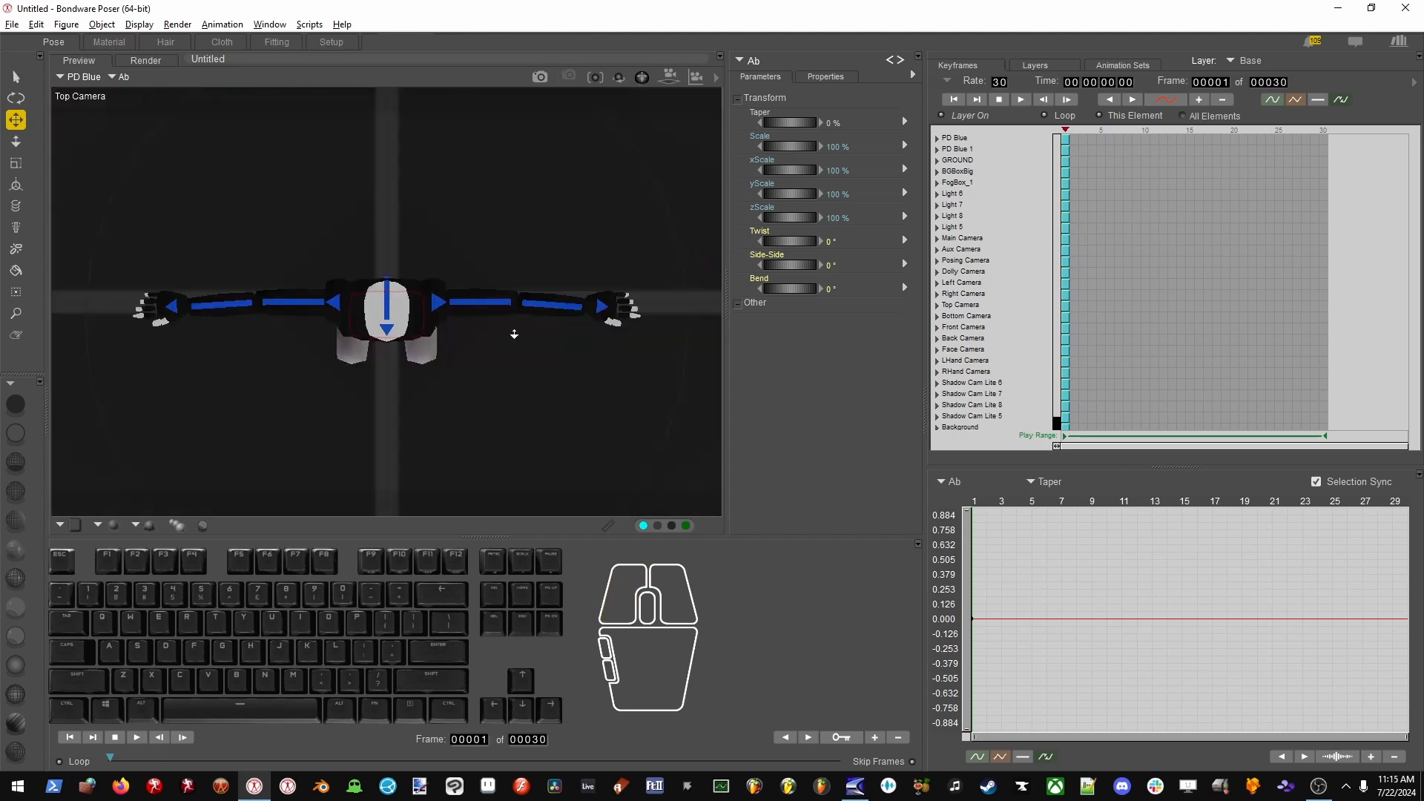
left_click(139, 24)
mouse_move(144, 44)
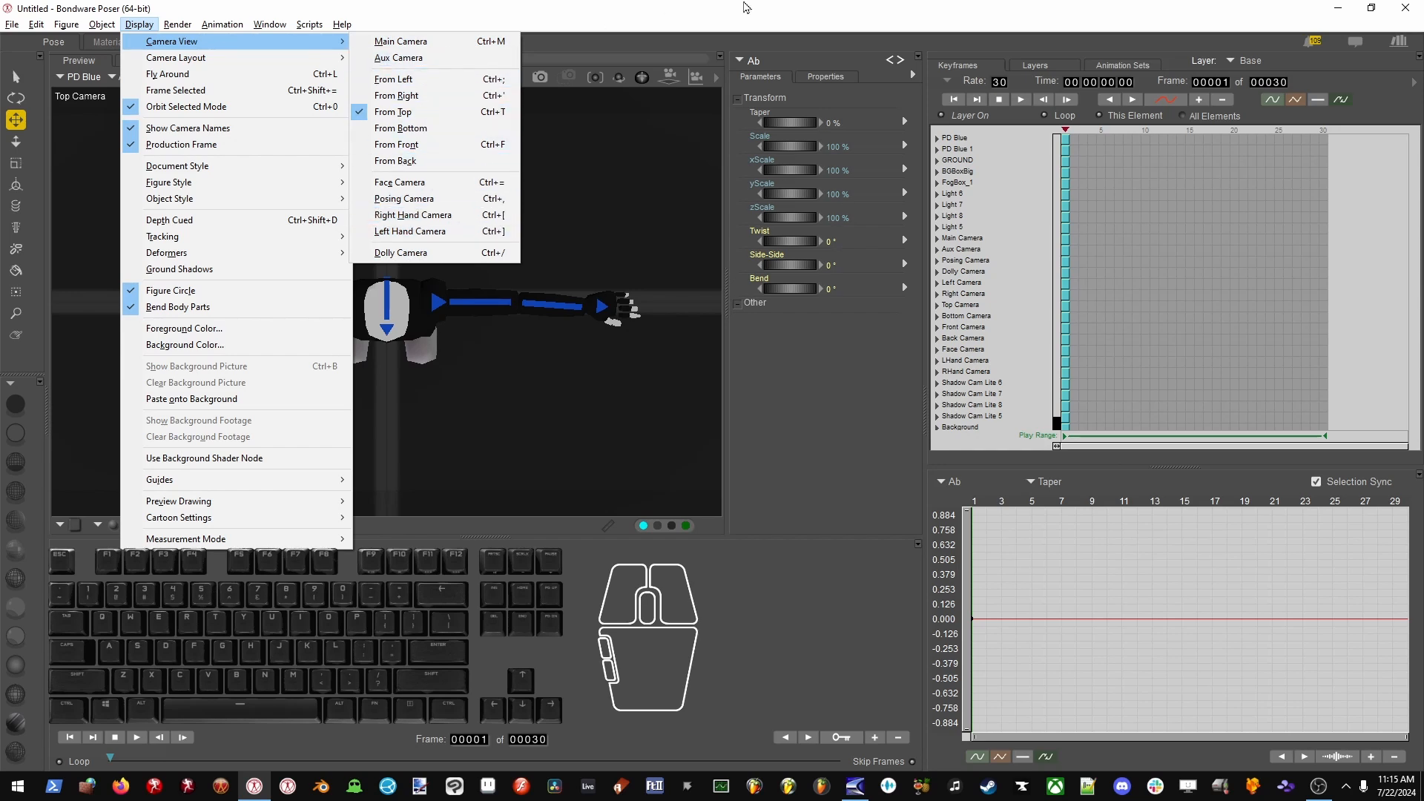
left_click(467, 252)
key("space")
left_click_drag(527, 338, 641, 362)
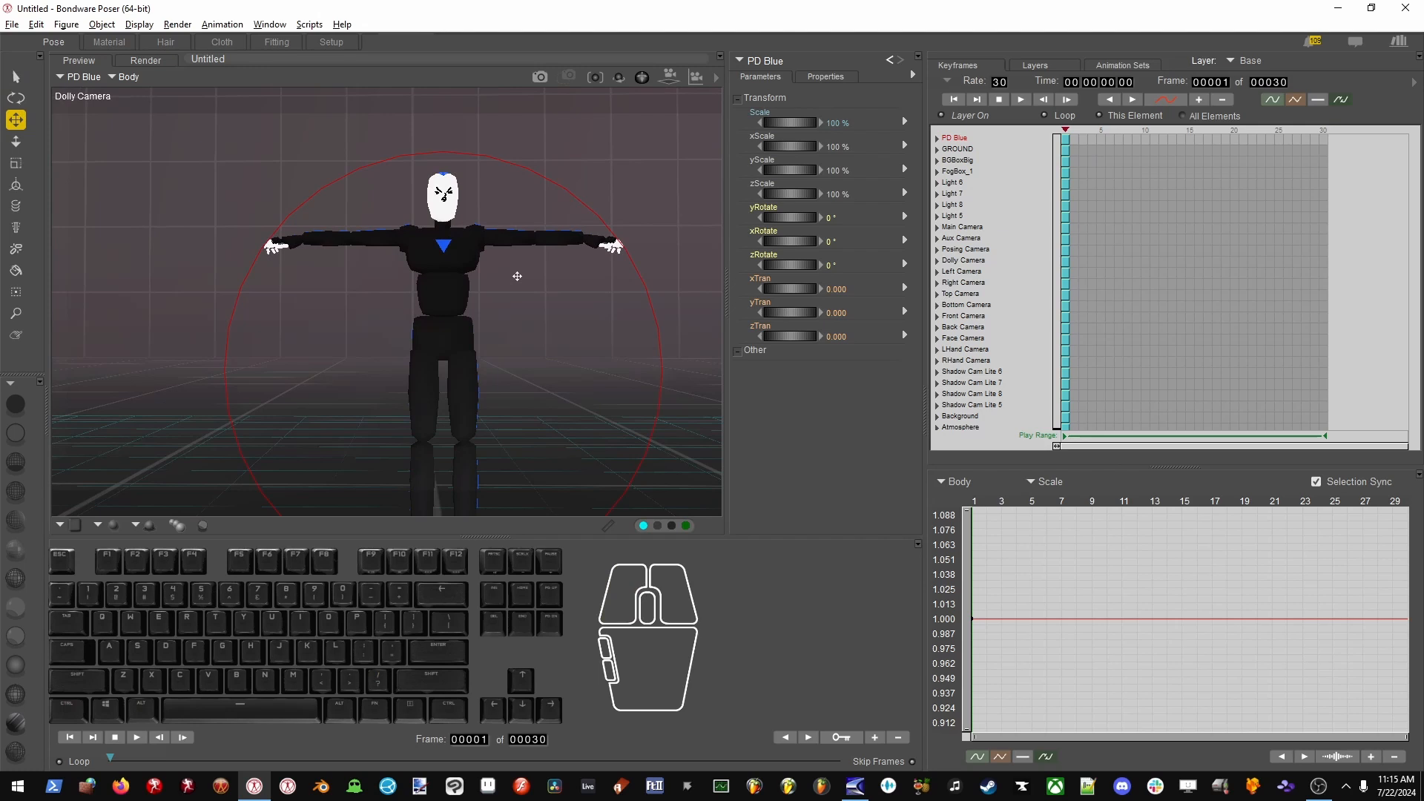
Select the right forearm and switch the active selection between it and PD Blue's whole body.
key("2")
key("3")
key("2")
key("1")
key("1")
left_click(325, 242)
key("1")
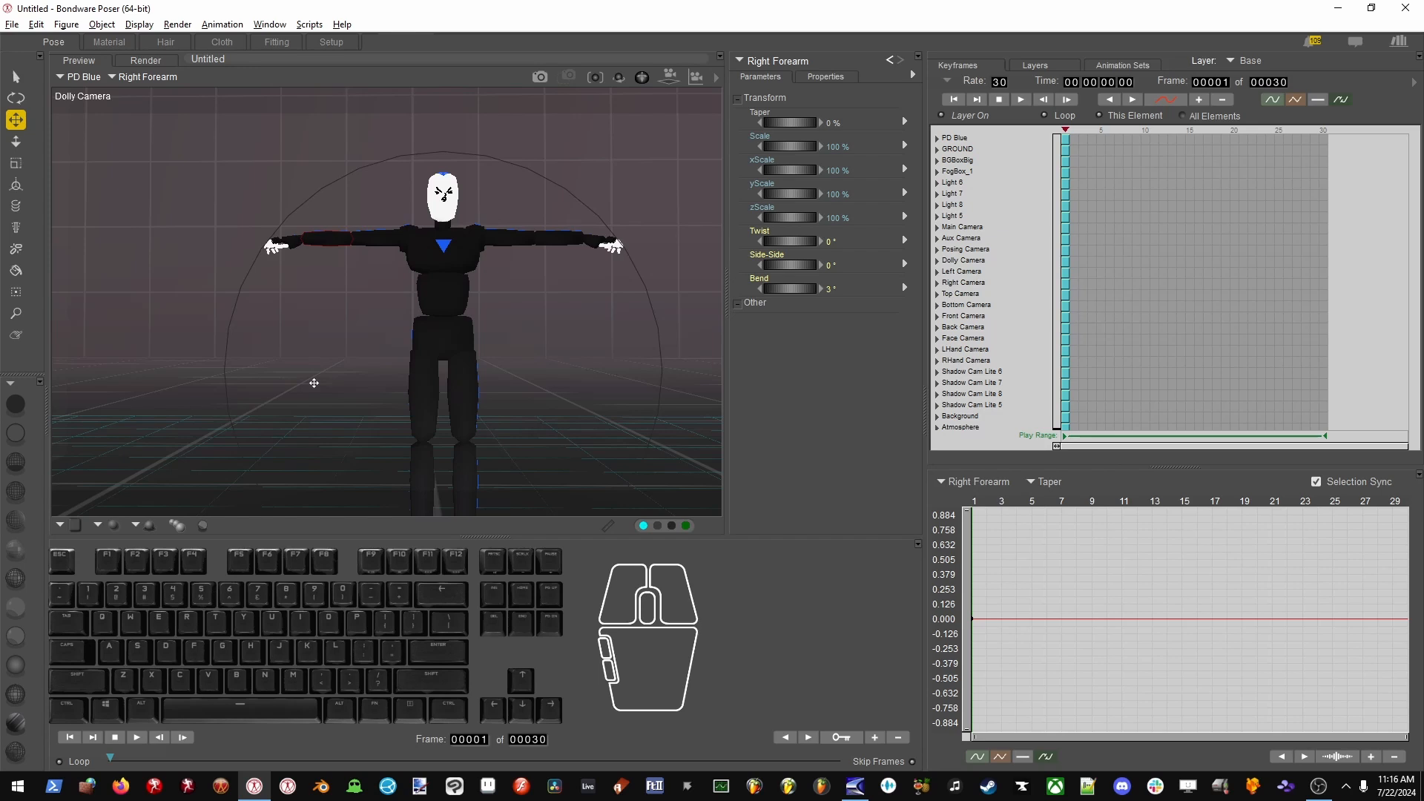
key("2")
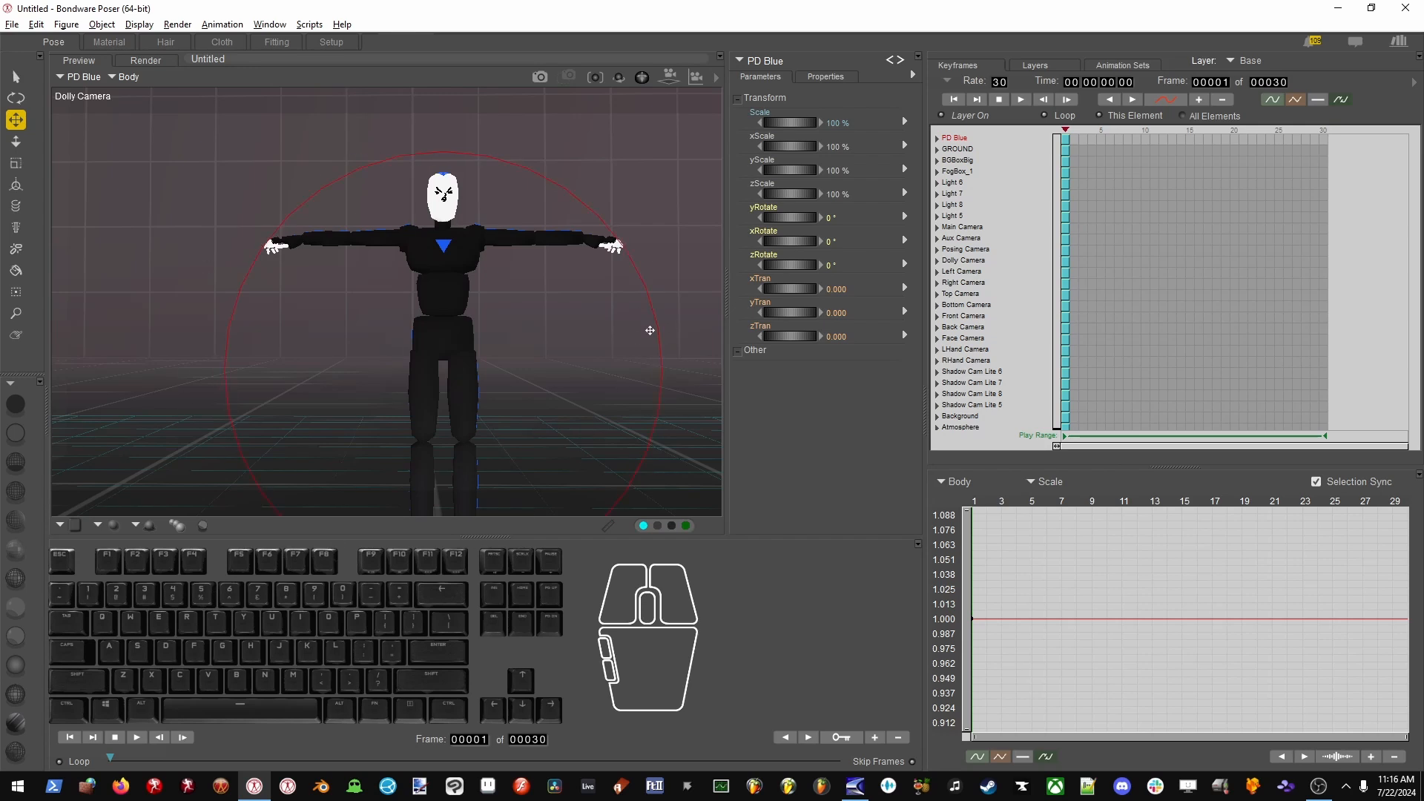
Cycle the active selection between the right forearm, the figure's body and the Dolly Camera.
left_click_drag(652, 327, 716, 353, "alt")
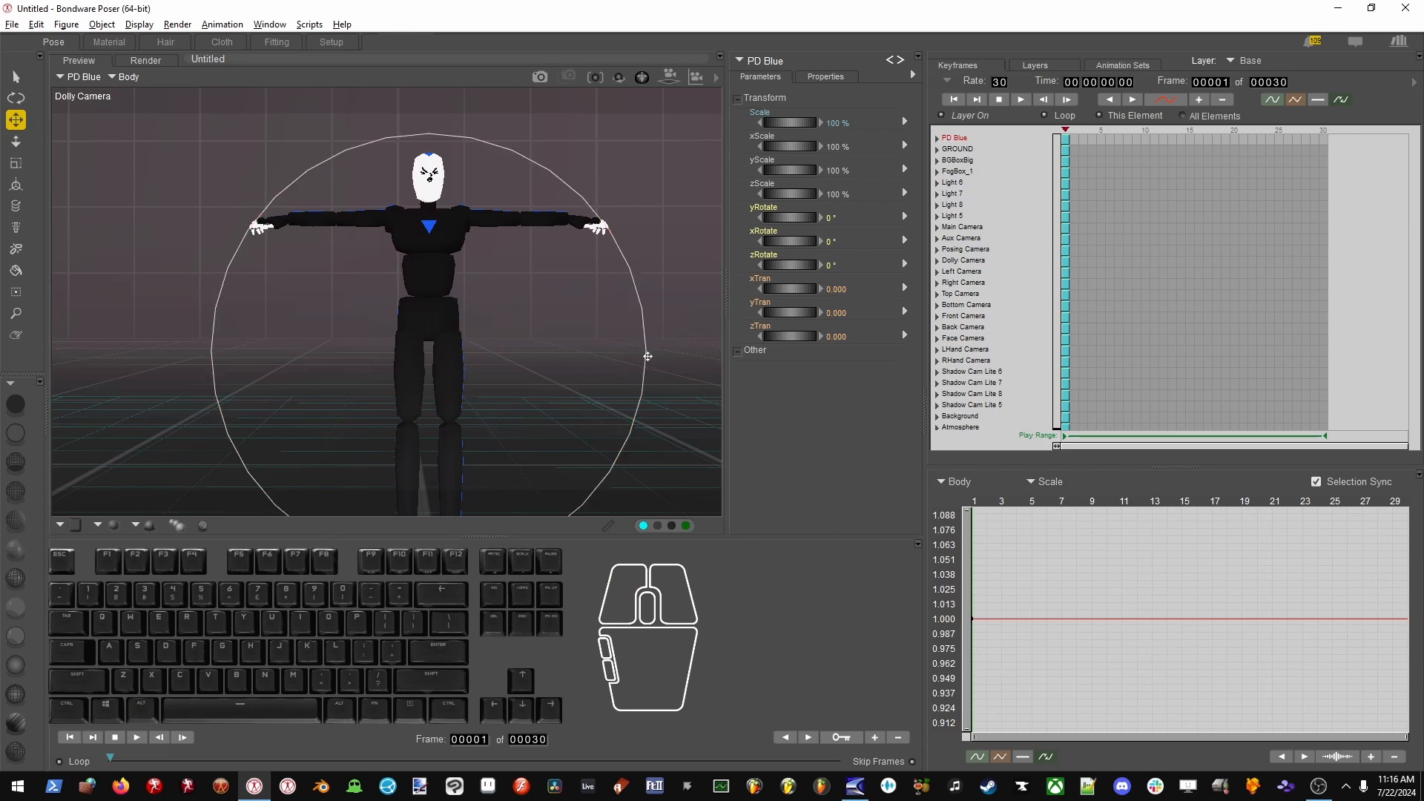
left_click(558, 215)
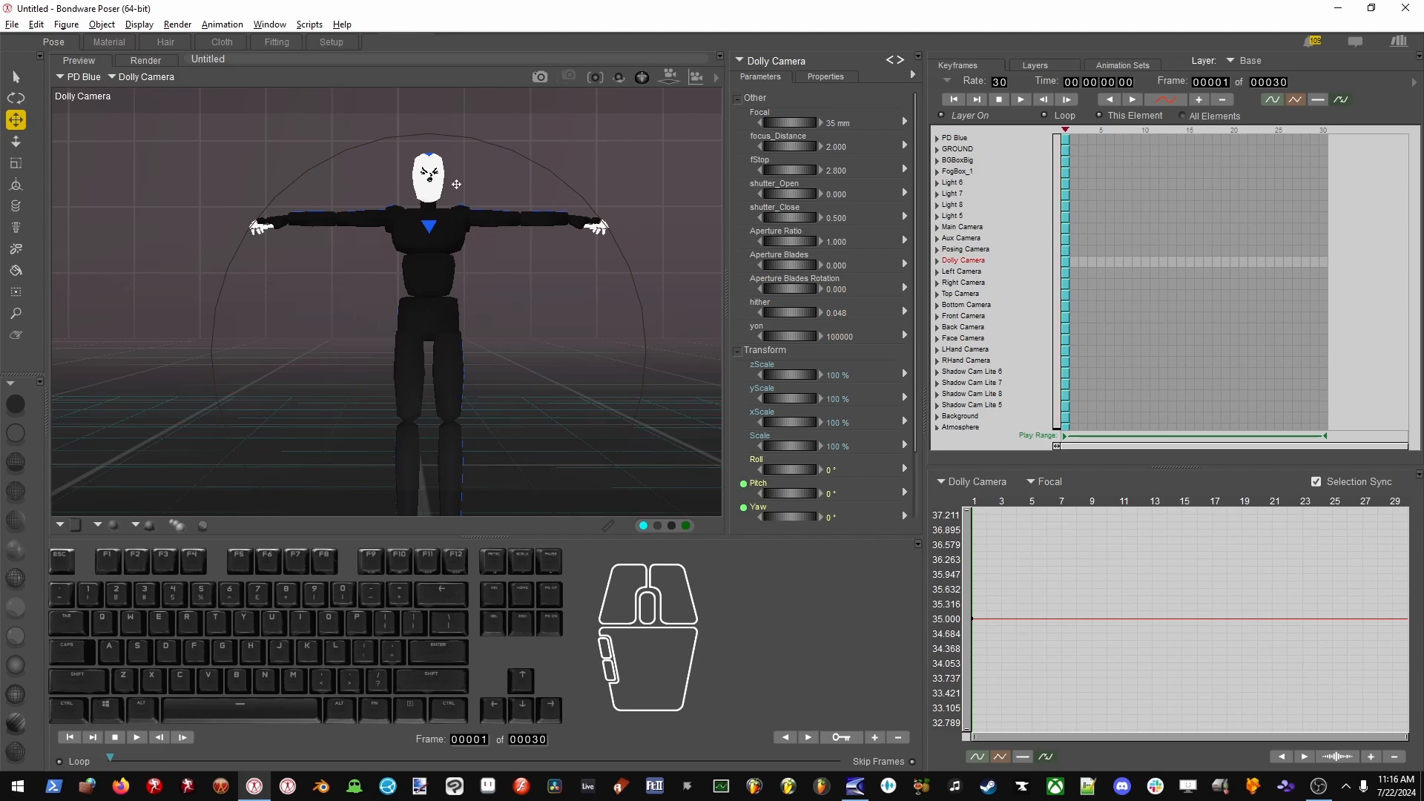
key("1")
key("2")
key("1")
key("grave")
key("2")
key("3")
key("2")
key("1")
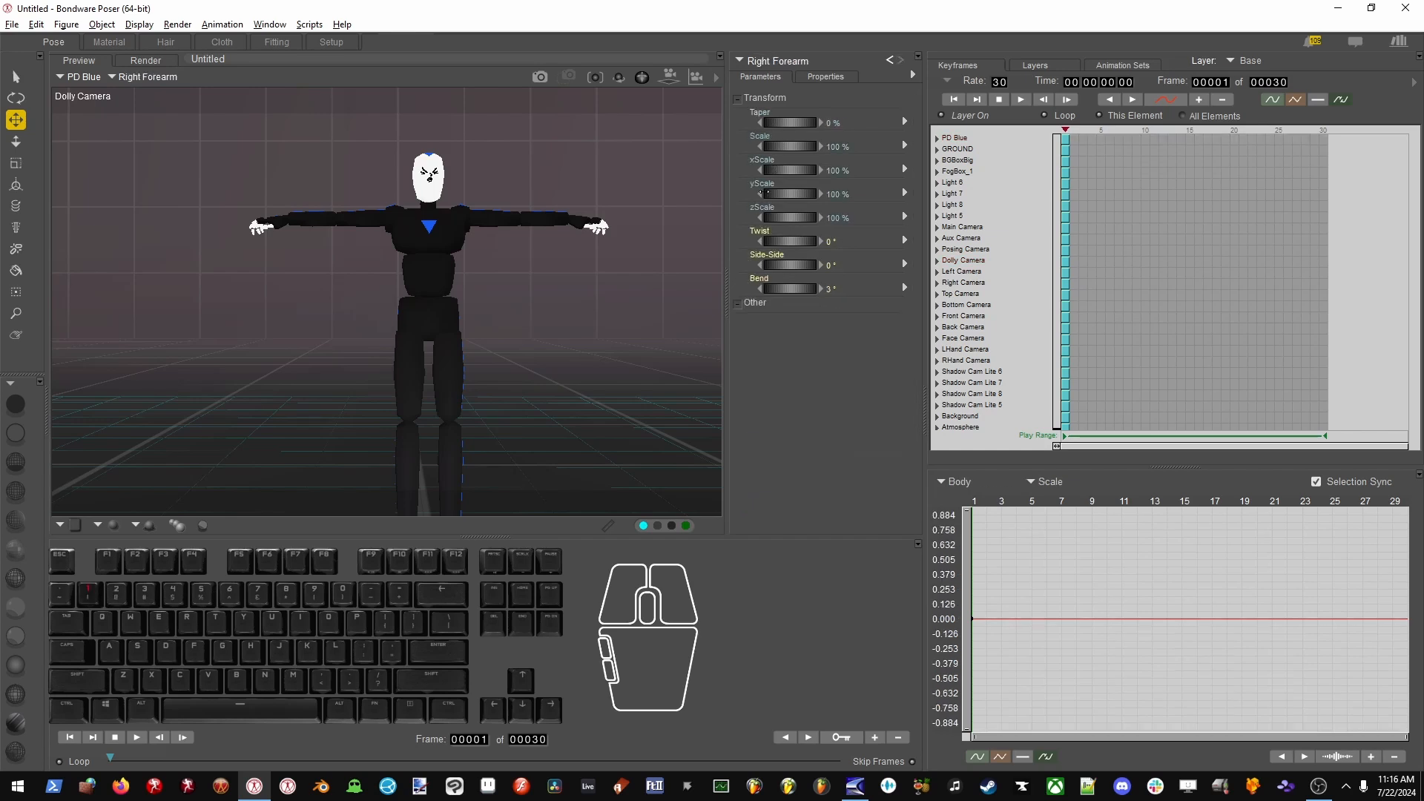
key("2")
key("3")
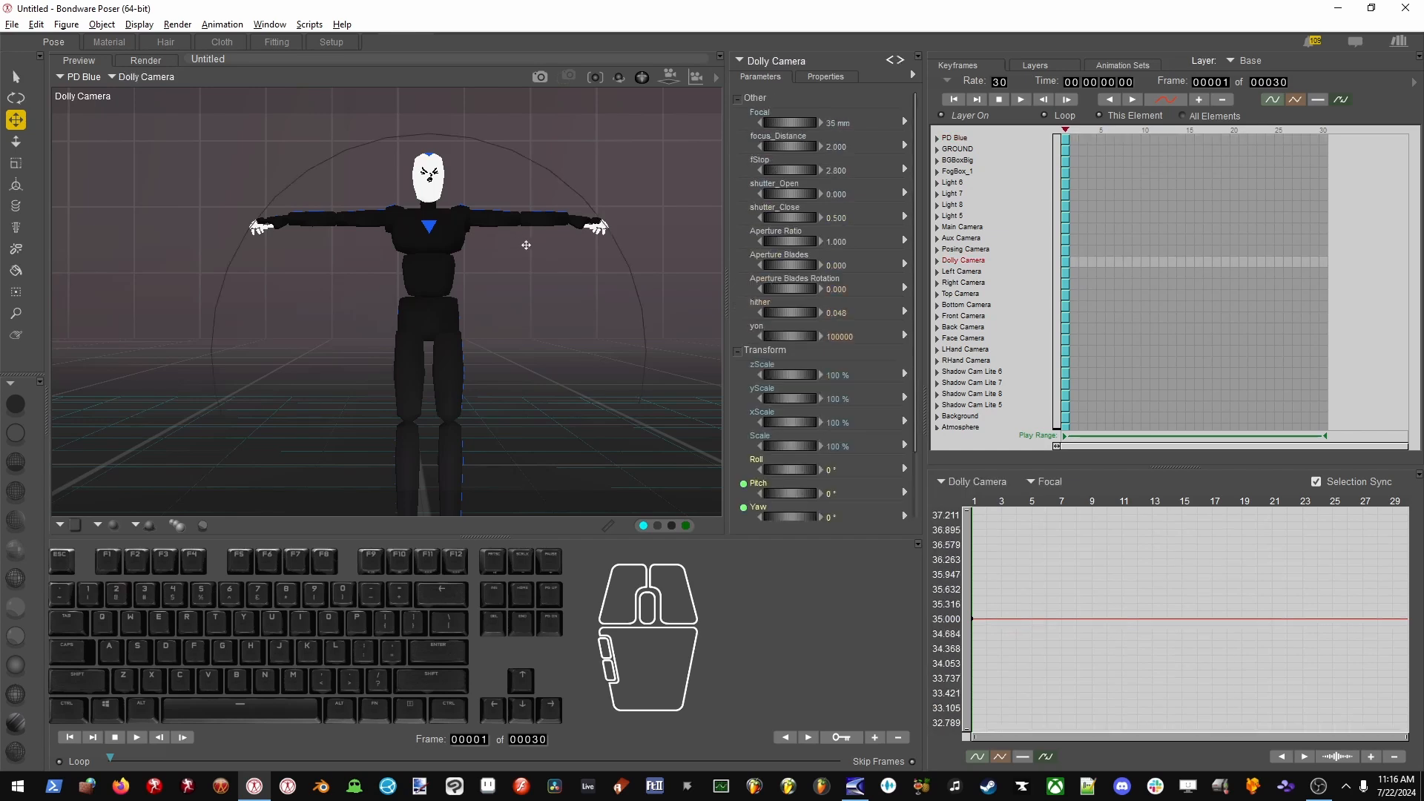
key("2")
key("3")
Expand PD Blue's body-part hierarchy in the keyframe list and select the figure's chest.
left_click(938, 138)
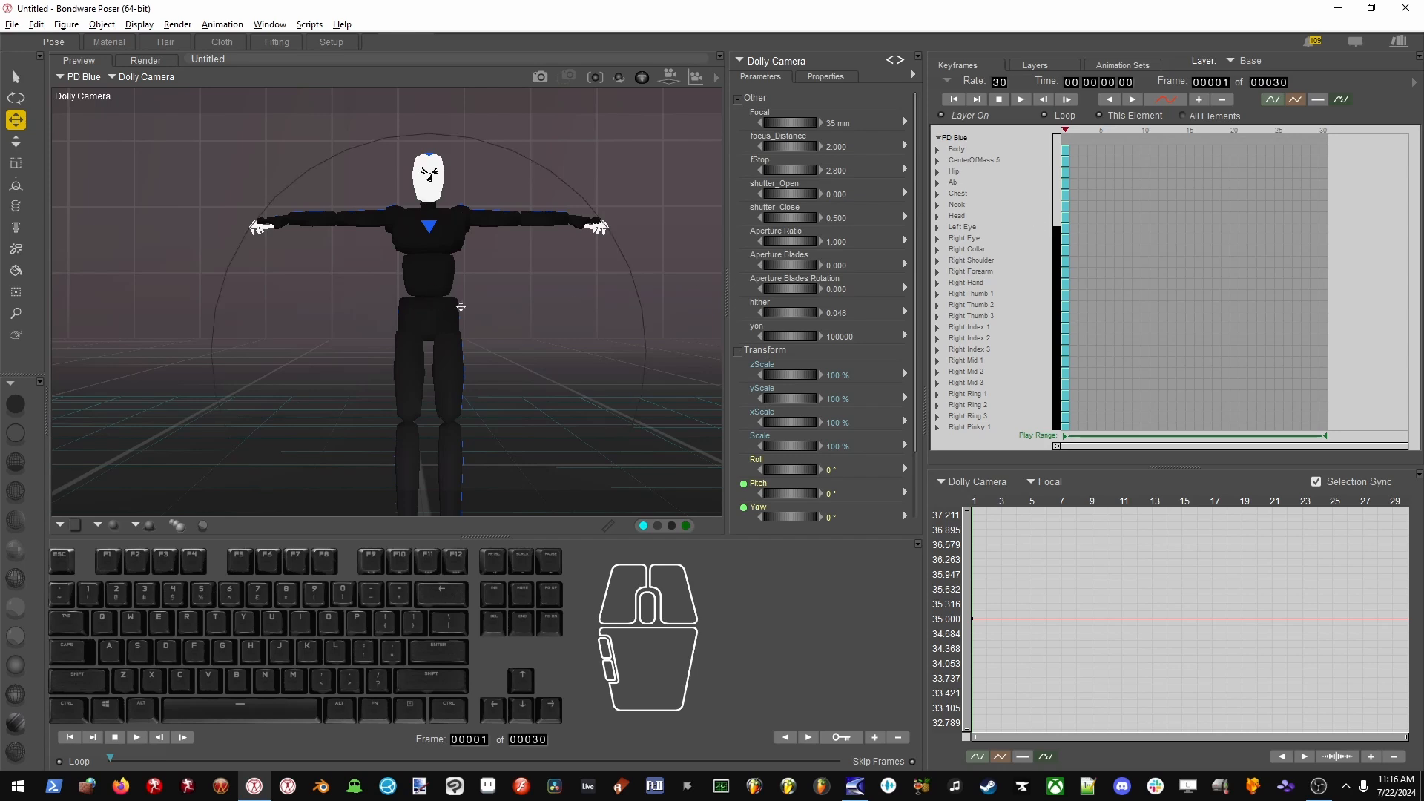
left_click(432, 189)
left_click(431, 206)
key("Up")
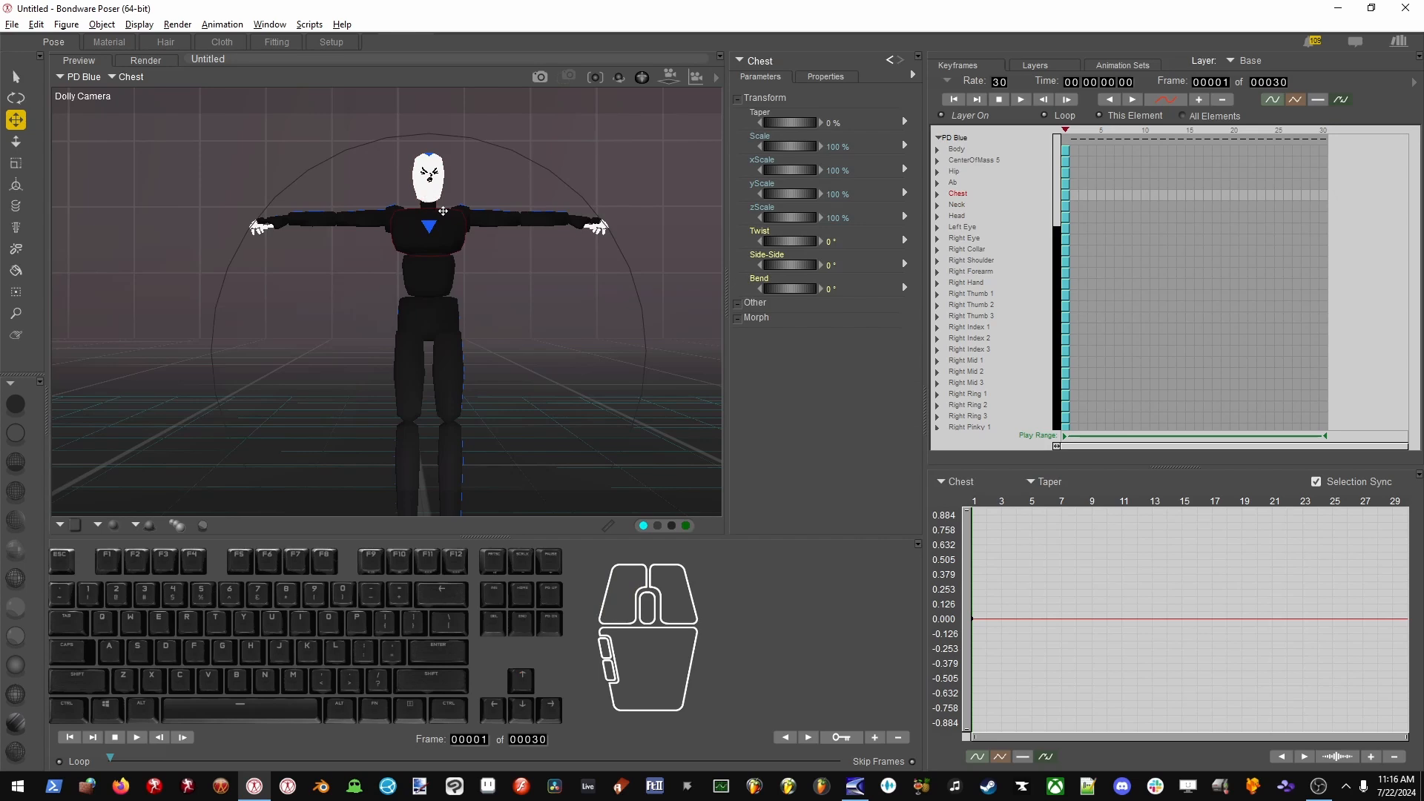
Step the active selection through neighbouring body parts from the chest, ending on CenterOfMass 5.
key("Down")
key("Down")
key("Up")
key("Up")
key("Up")
key("Up")
key("Up")
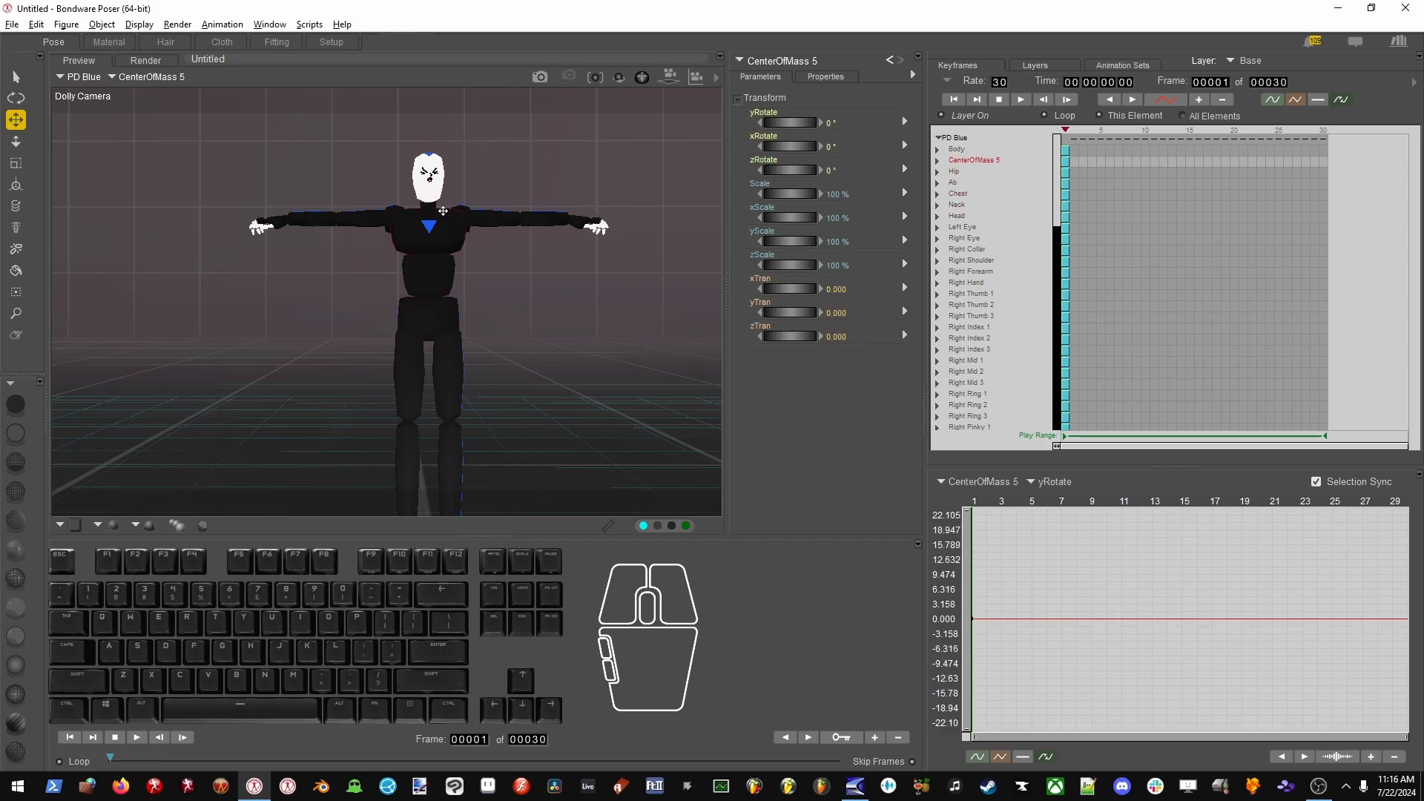
Step the selection down the body parts to the right eye and collapse PD Blue's hierarchy in the keyframe list.
key("Down")
key("Down")
key("Down")
key("Down")
mouse_move(1061, 149)
left_mouse_down()
mouse_move(1076, 337)
mouse_move(1064, 152)
left_mouse_up()
key("Down")
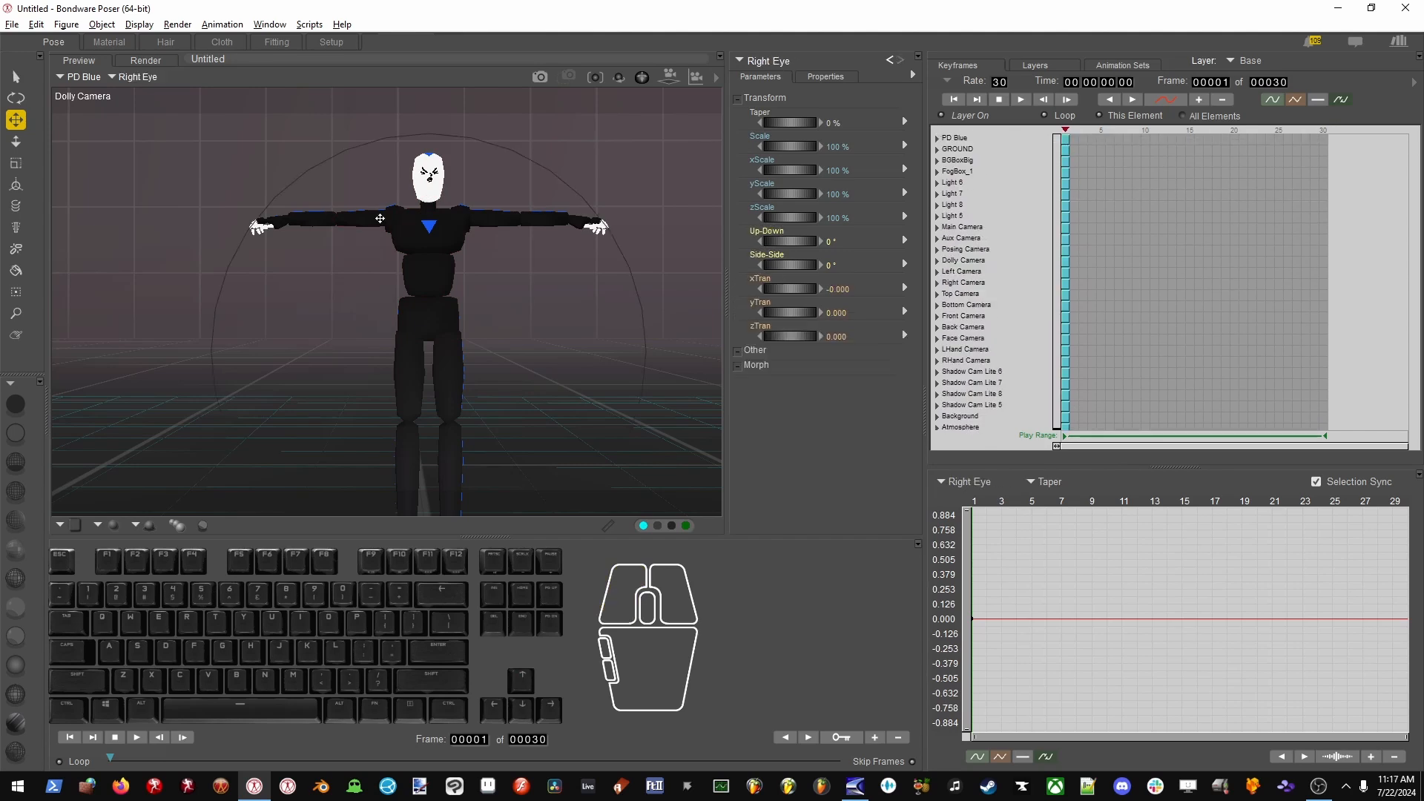
Step the selection through the right arm parts to the right collar and adjust its Up-Down rotation.
key("Down")
key("Down")
key("Down")
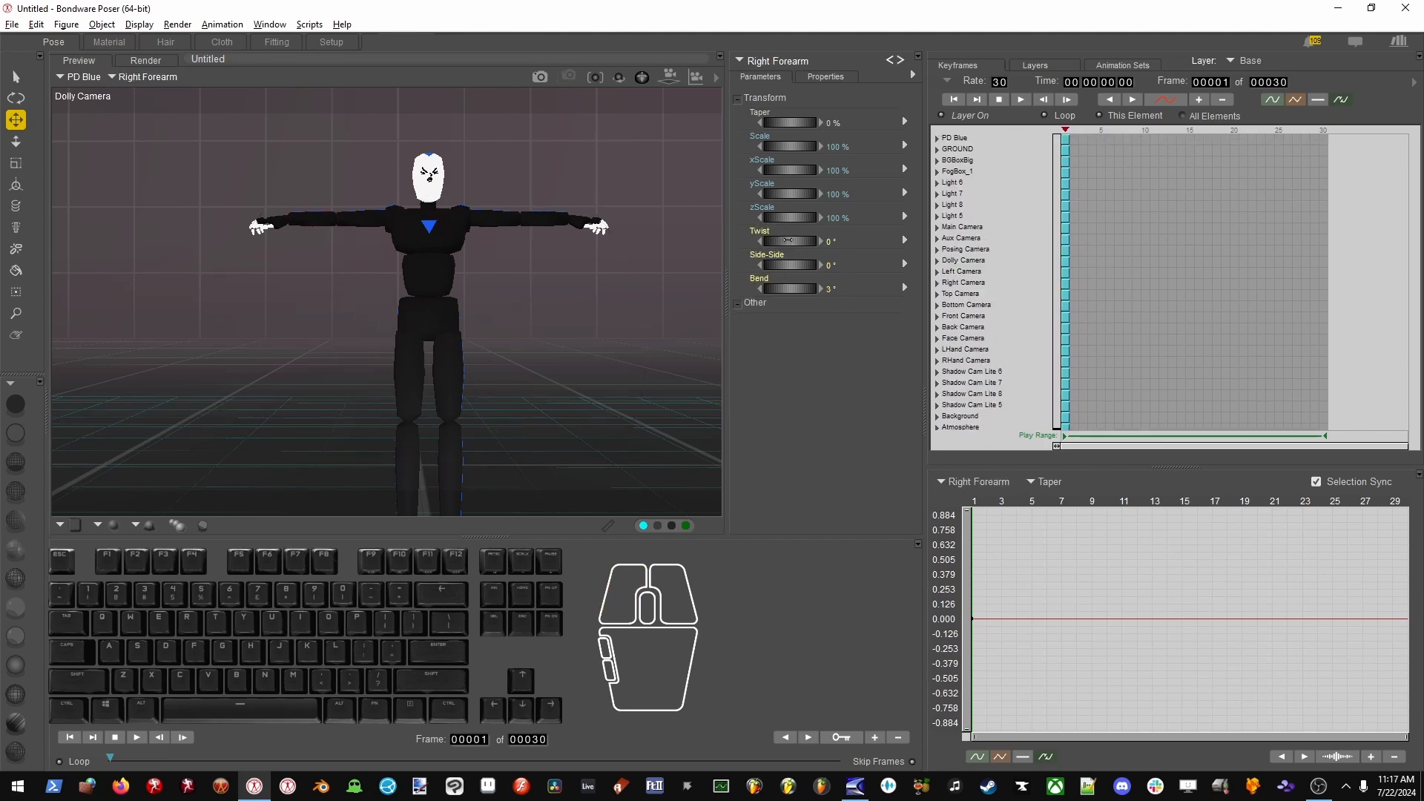
key("Up")
key("Up")
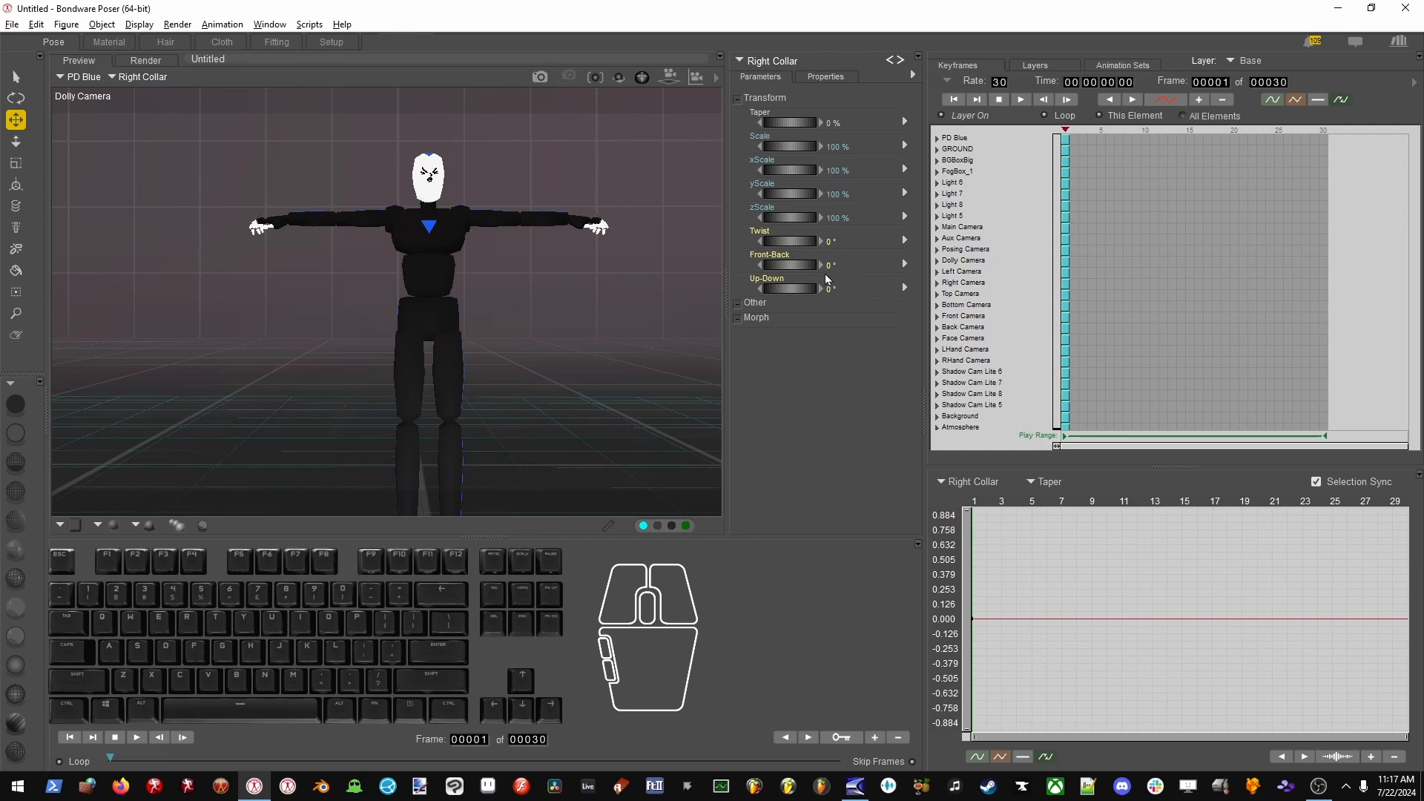
mouse_move(808, 288)
left_mouse_down()
mouse_move(772, 282)
mouse_move(767, 265)
mouse_move(812, 289)
left_mouse_up()
Select the right forearm and pose it with Twist -52°, Side-Side 16° and Bend 81°.
key("Down")
key("Down")
left_click_drag(790, 241, 771, 241)
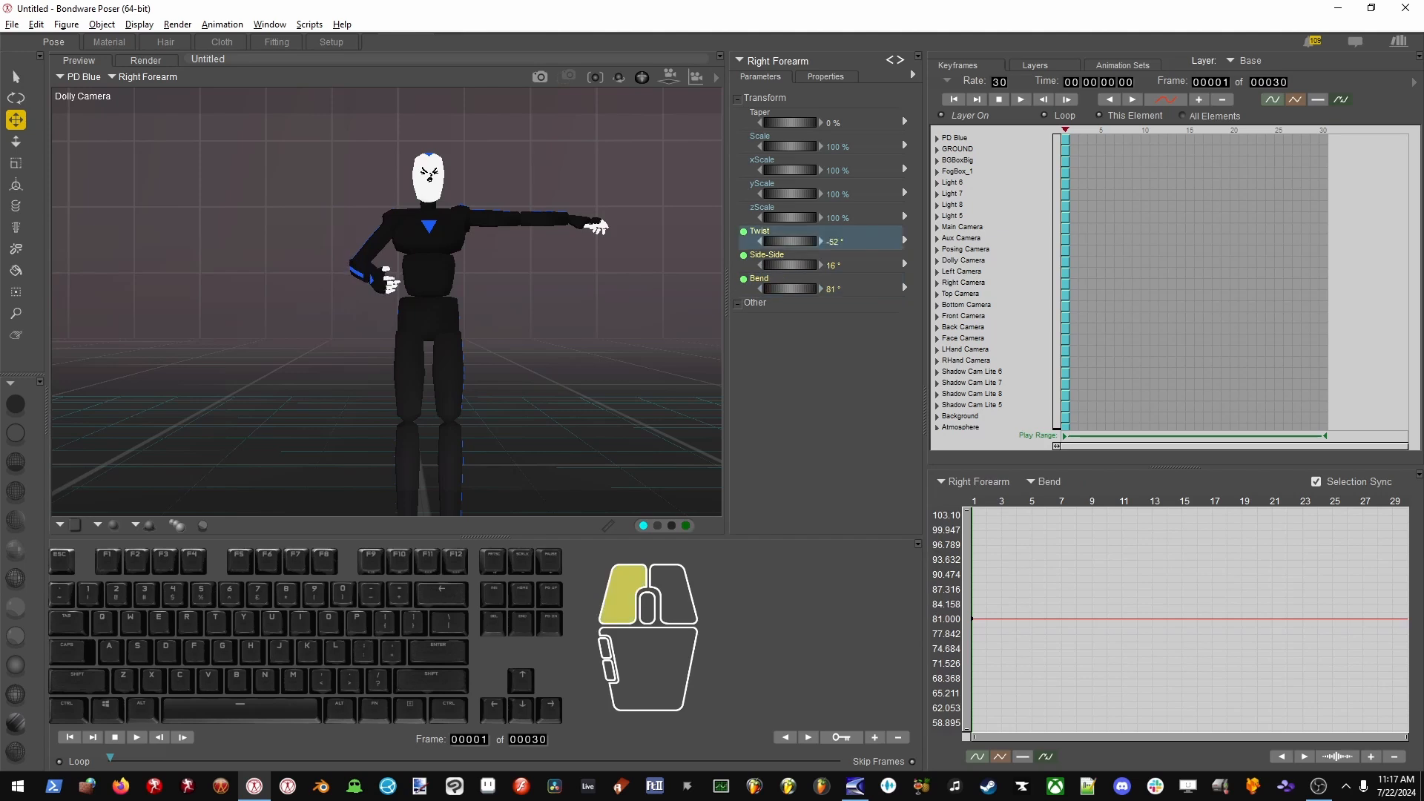
Adjust the right hand's pose and pull the left forearm down so the left arm hangs beside the figure.
key("Down")
left_click_drag(790, 366, 805, 366)
left_click_drag(549, 221, 477, 308)
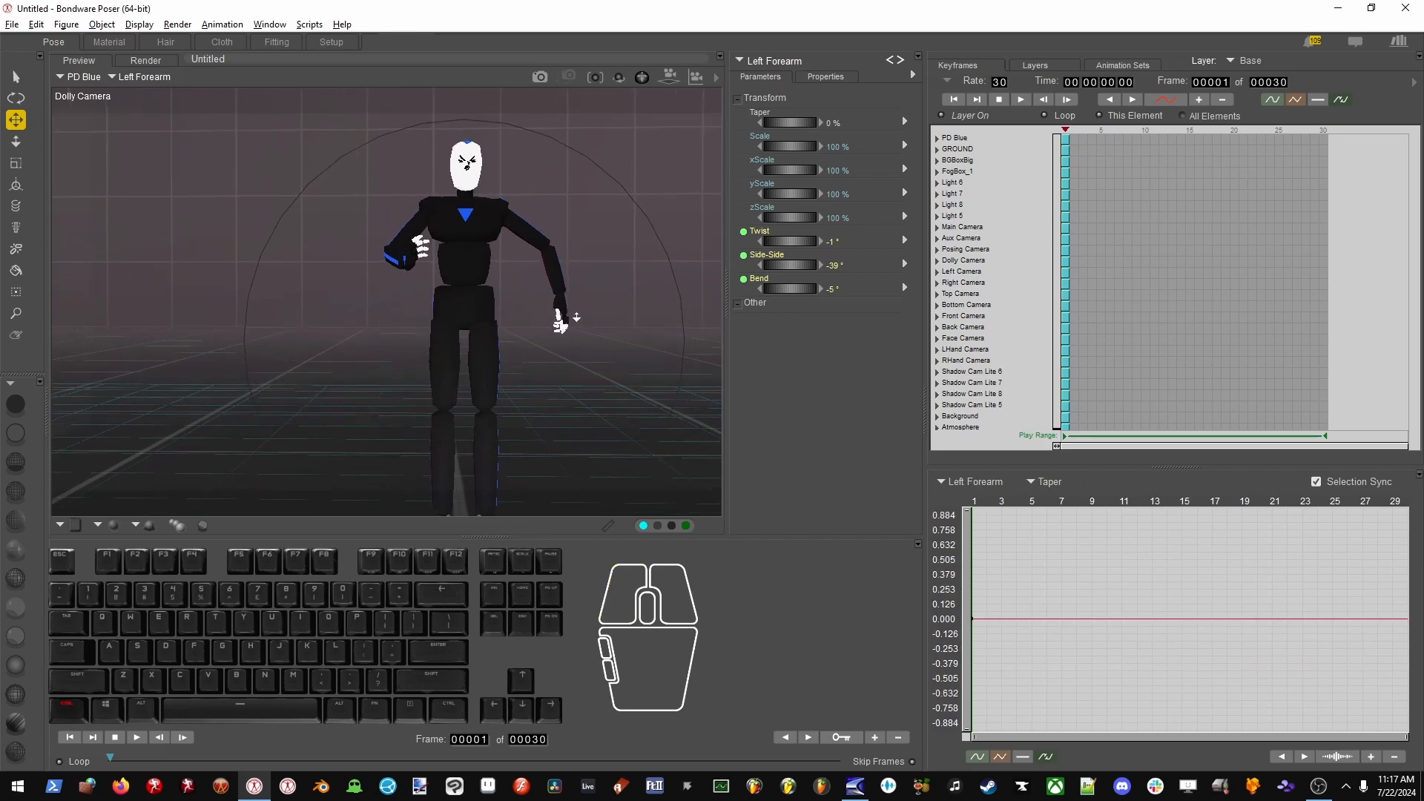
Switch to the Posing Camera and pull the left forearm up into a bent position.
key("ctrl+comma")
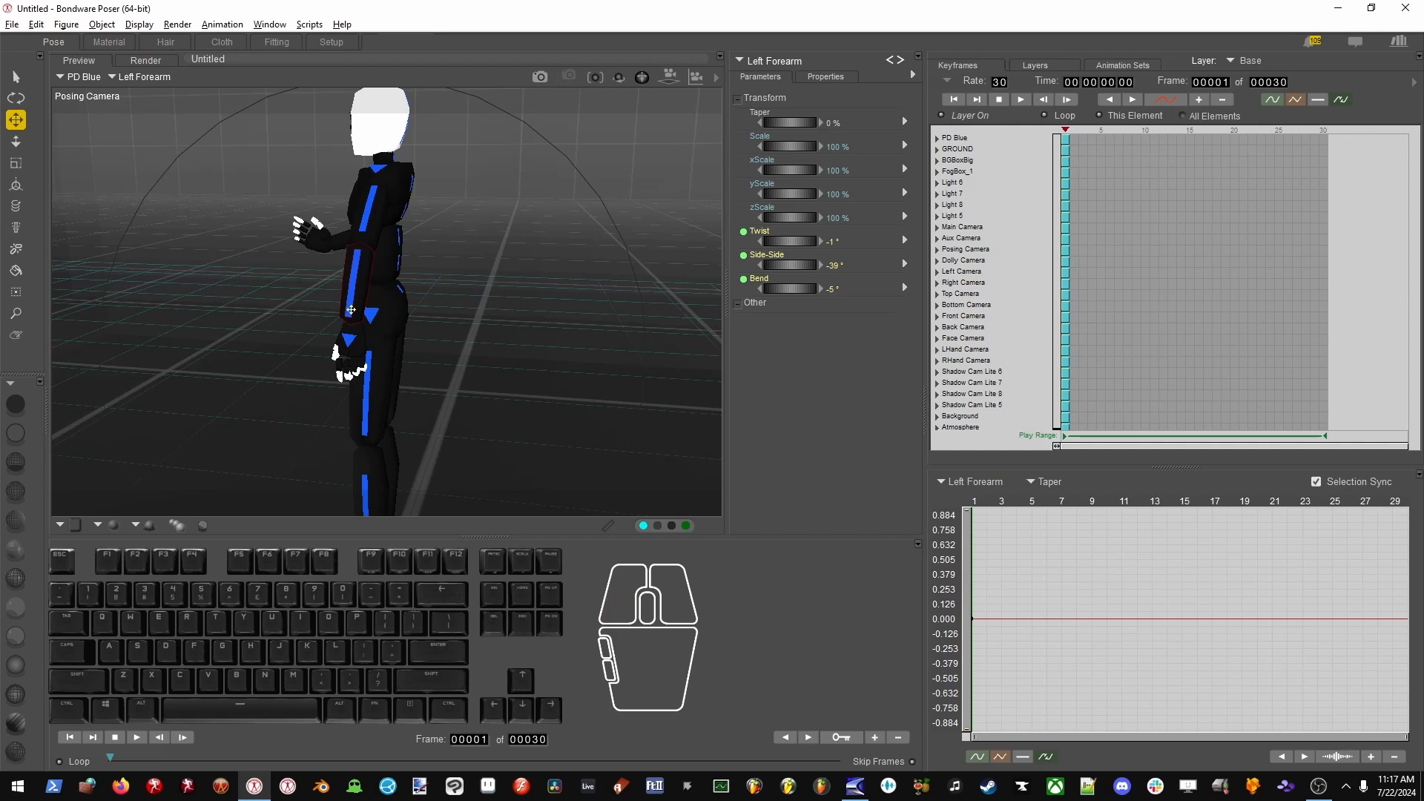
left_click_drag(350, 310, 360, 211)
mouse_move(379, 284)
left_mouse_down()
mouse_move(394, 268)
mouse_move(370, 263)
left_mouse_up()
Select the tip of the right thumb and pull it outward so the right arm rises away from the body.
left_click(358, 193)
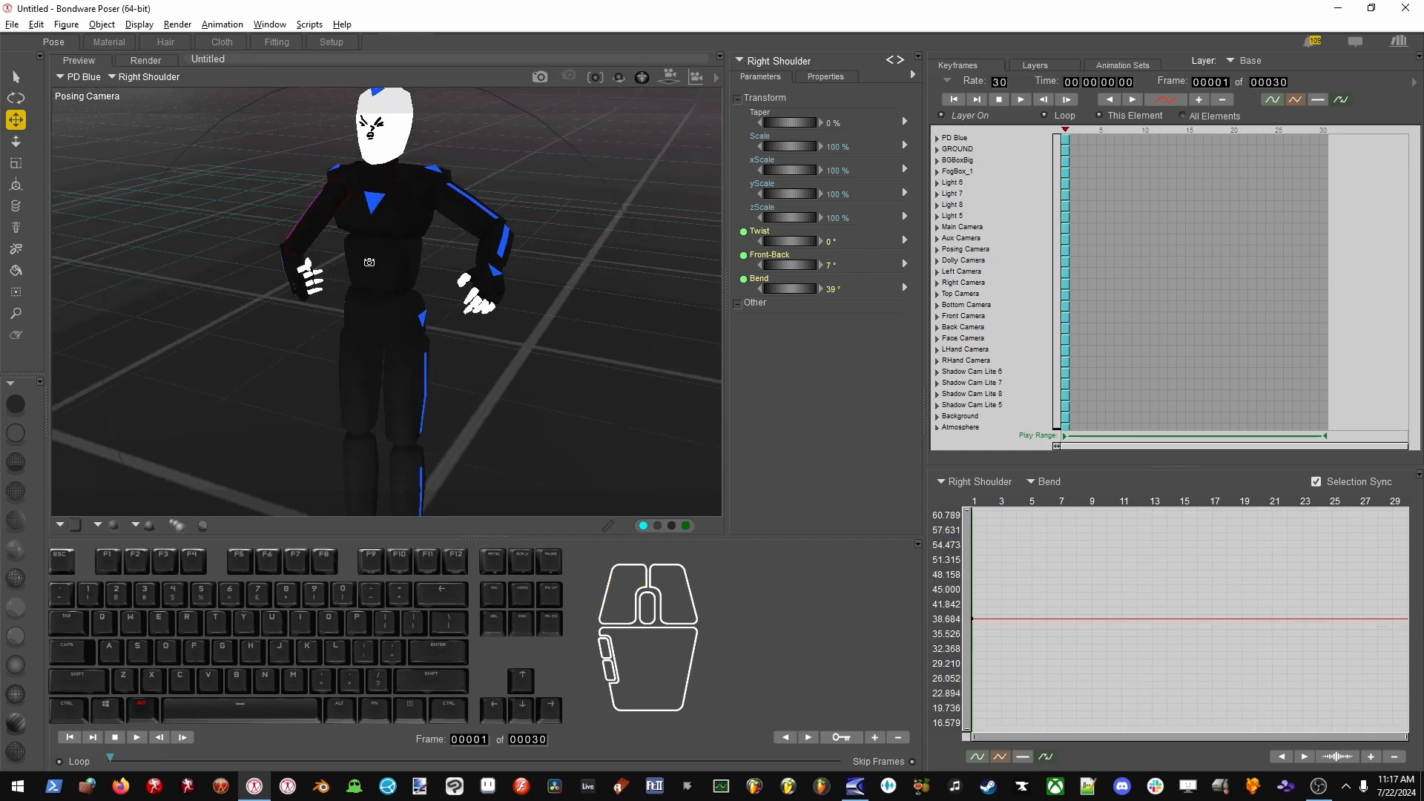
left_click(294, 242)
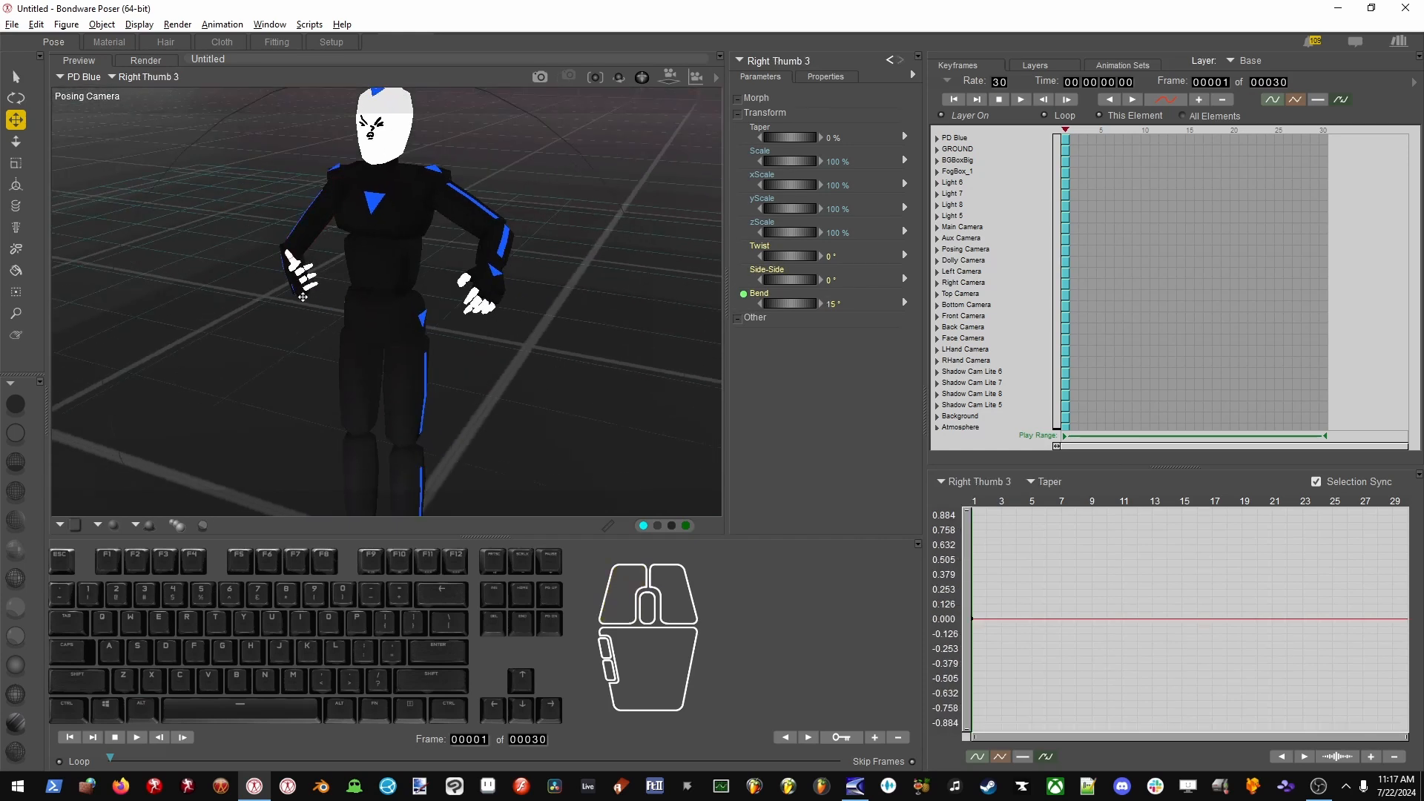
left_click_drag(304, 295, 97, 157)
left_click_drag(344, 233, 564, 244, "alt")
Reset the right forearm's Side-Side rotation to 0° and set the right shoulder's Twist to about -66°.
left_click(358, 268)
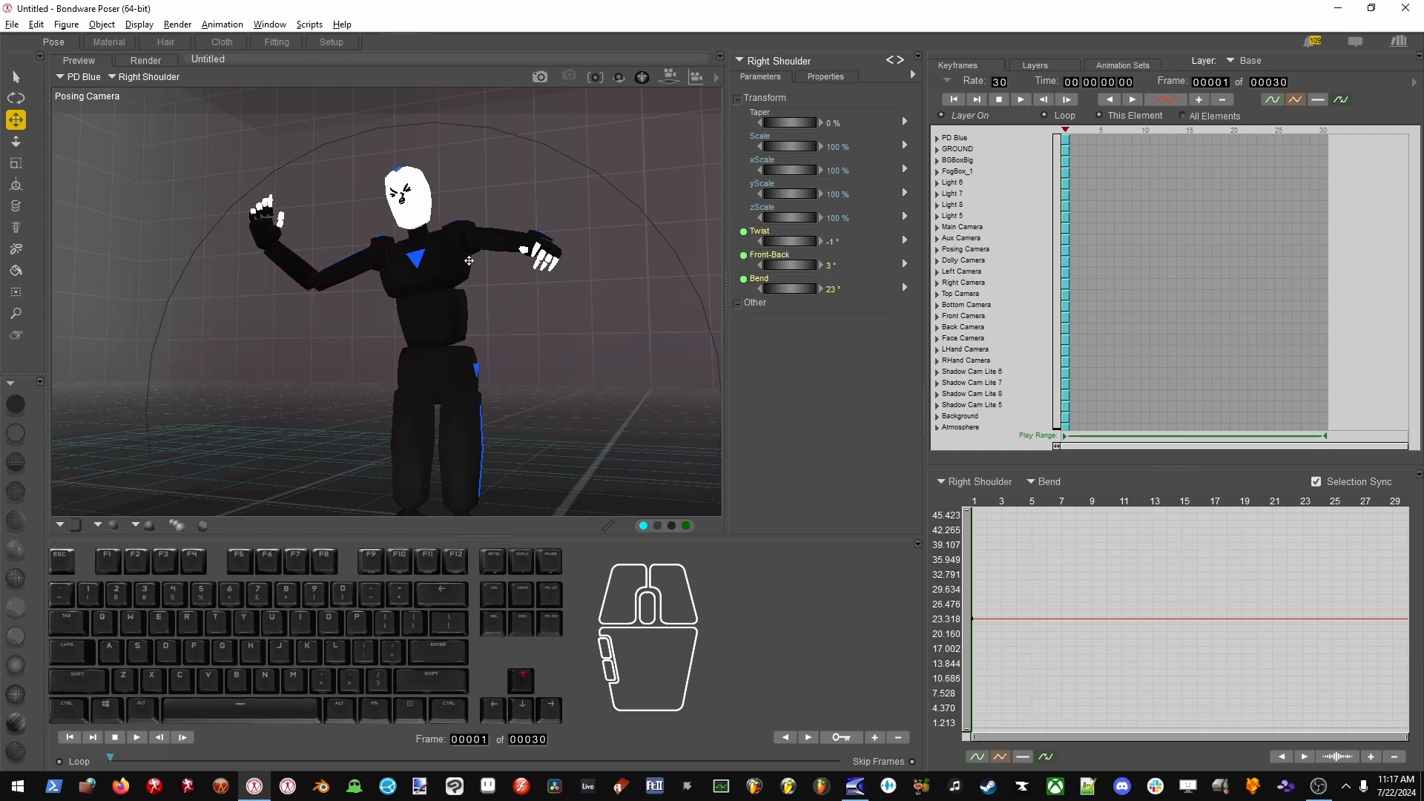
left_click(364, 274)
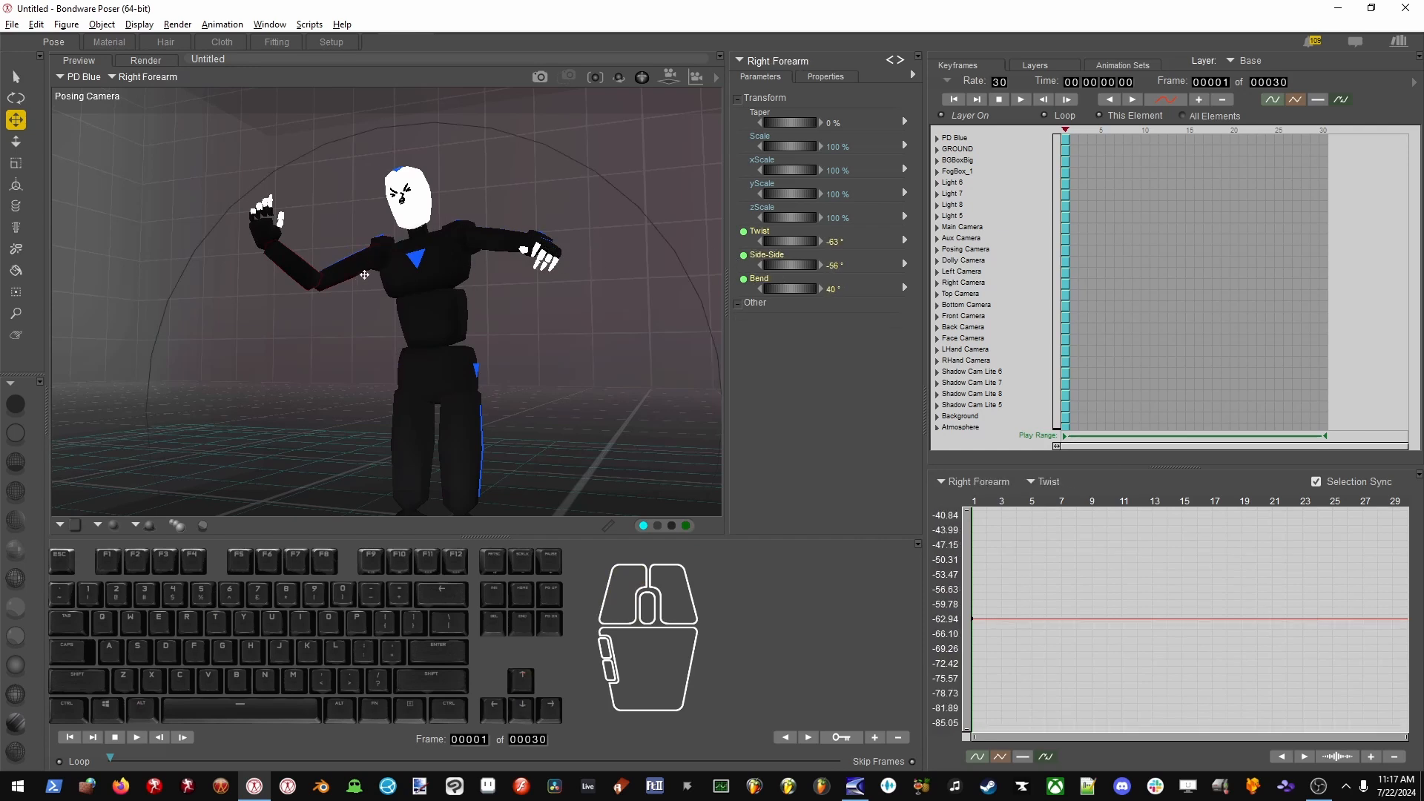
left_click(797, 264, "alt")
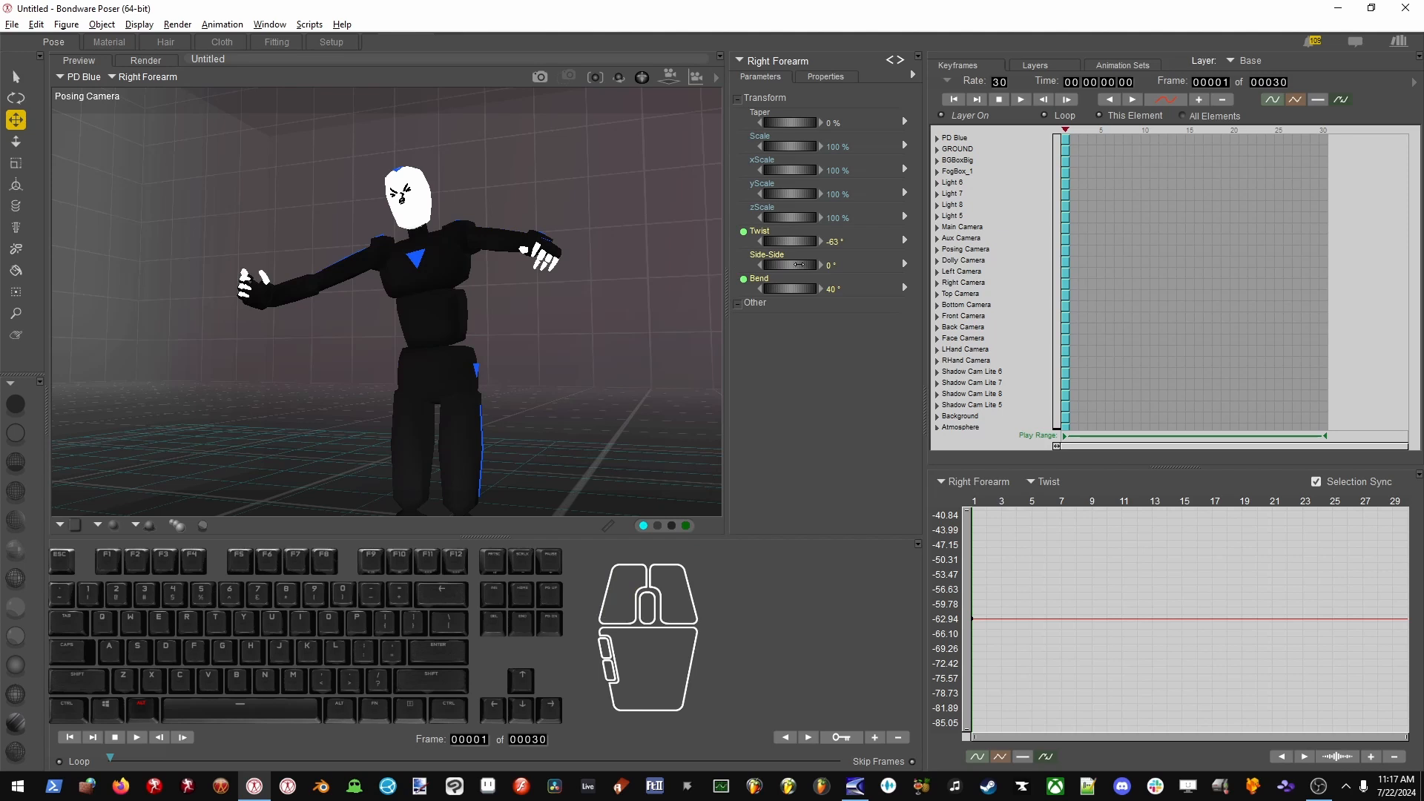
key("Up")
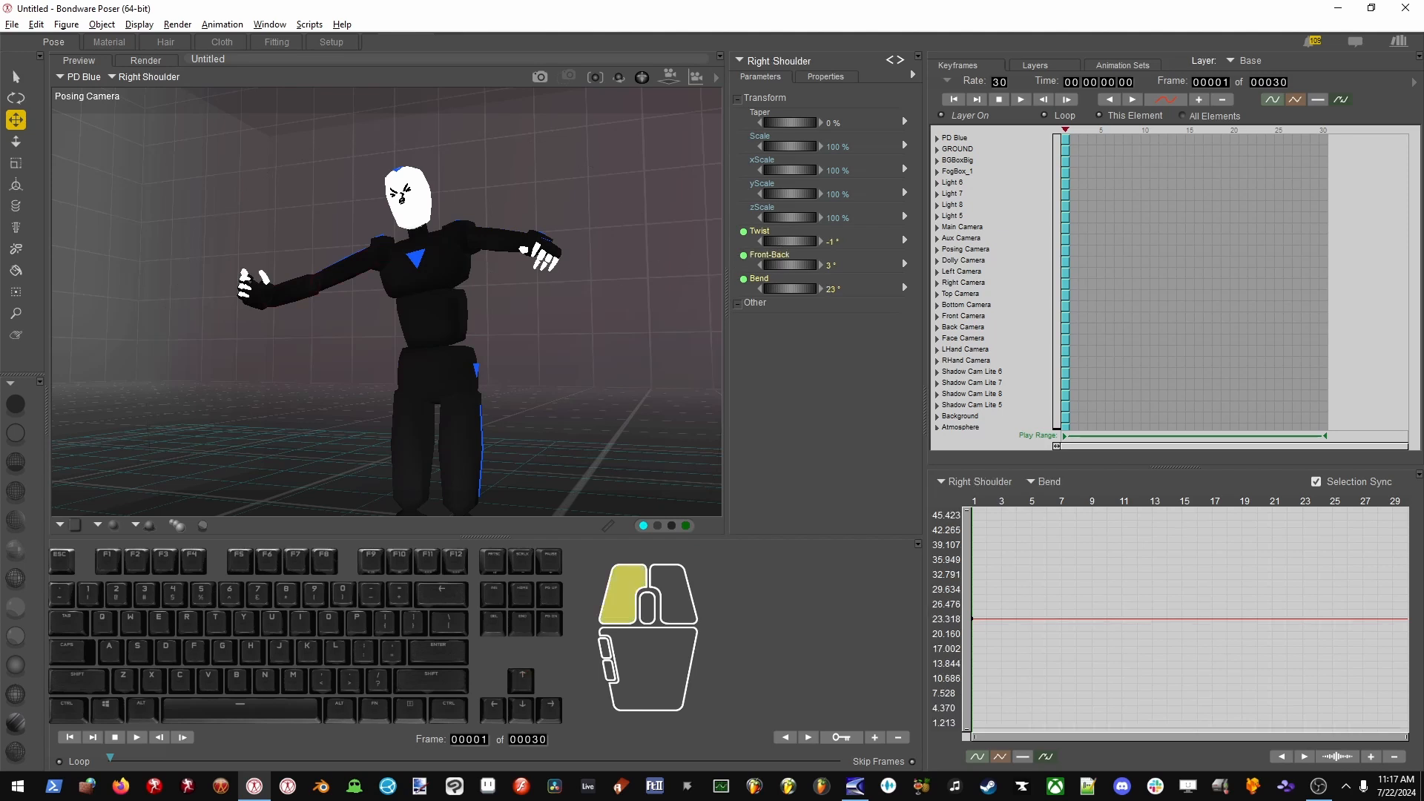
left_click_drag(792, 241, 753, 241)
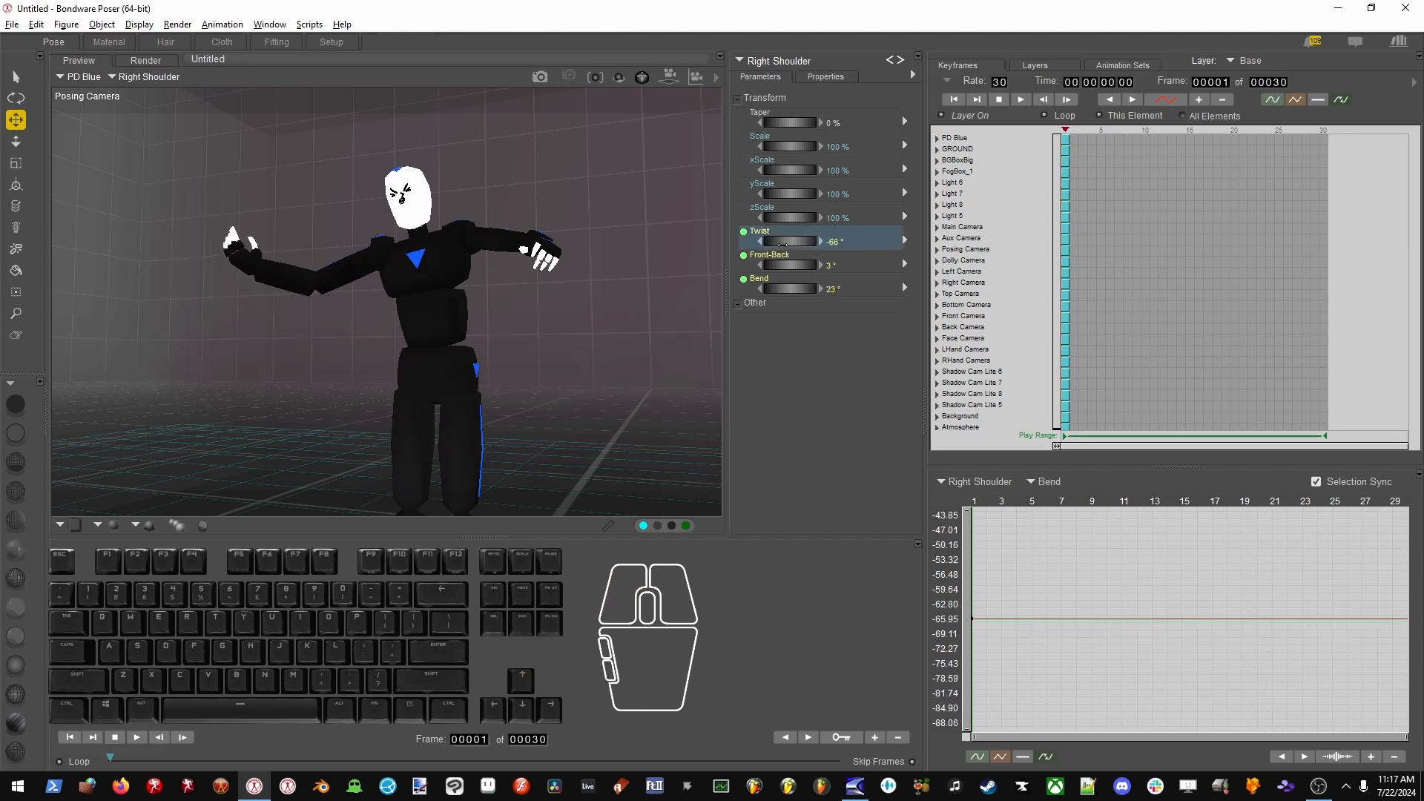
Pose the left arm raised beside the head, with the left collar's Up-Down rotation at 12°.
left_click_drag(283, 312, 534, 320, "alt")
left_click(593, 280)
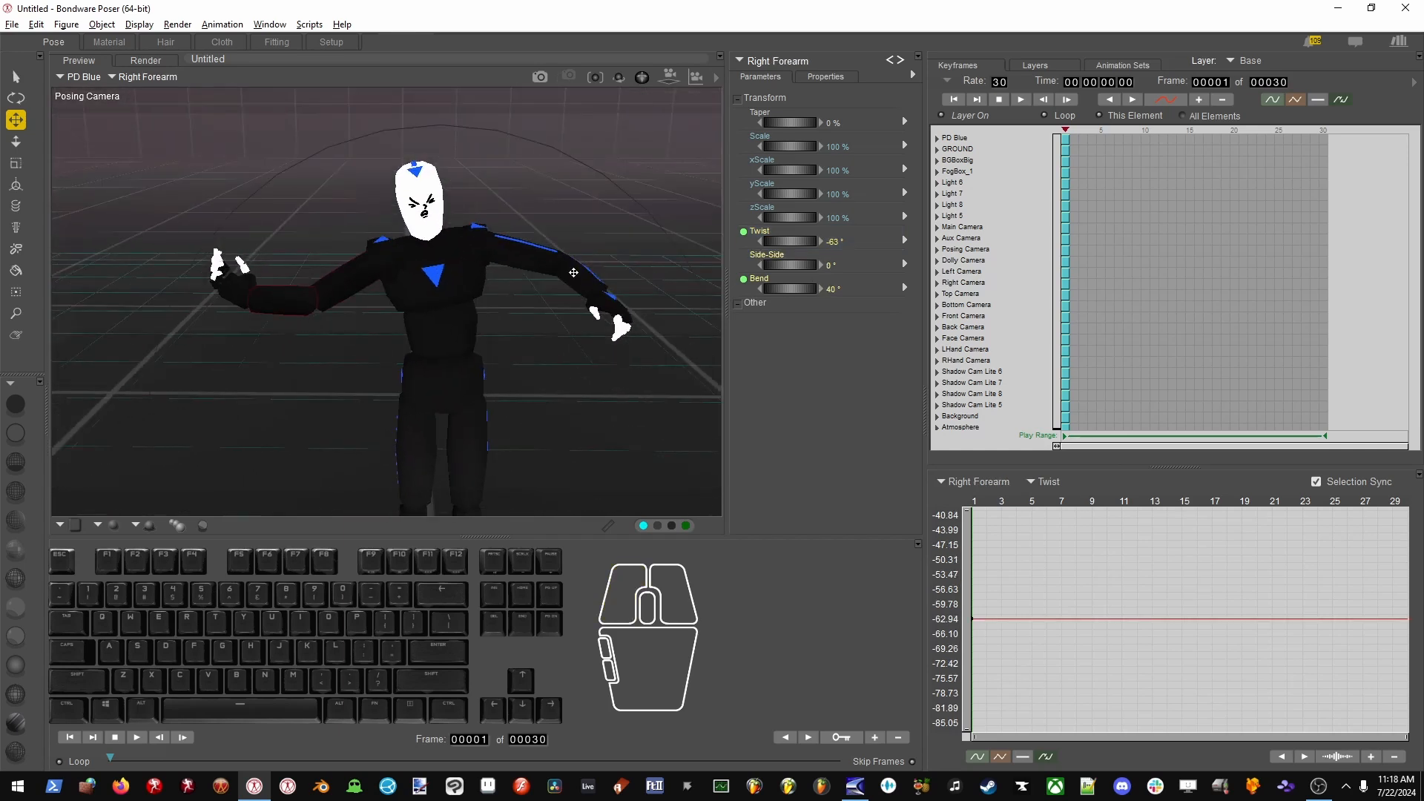
left_click(572, 271)
left_click(804, 266, "alt")
left_click_drag(482, 306, 507, 334, "alt")
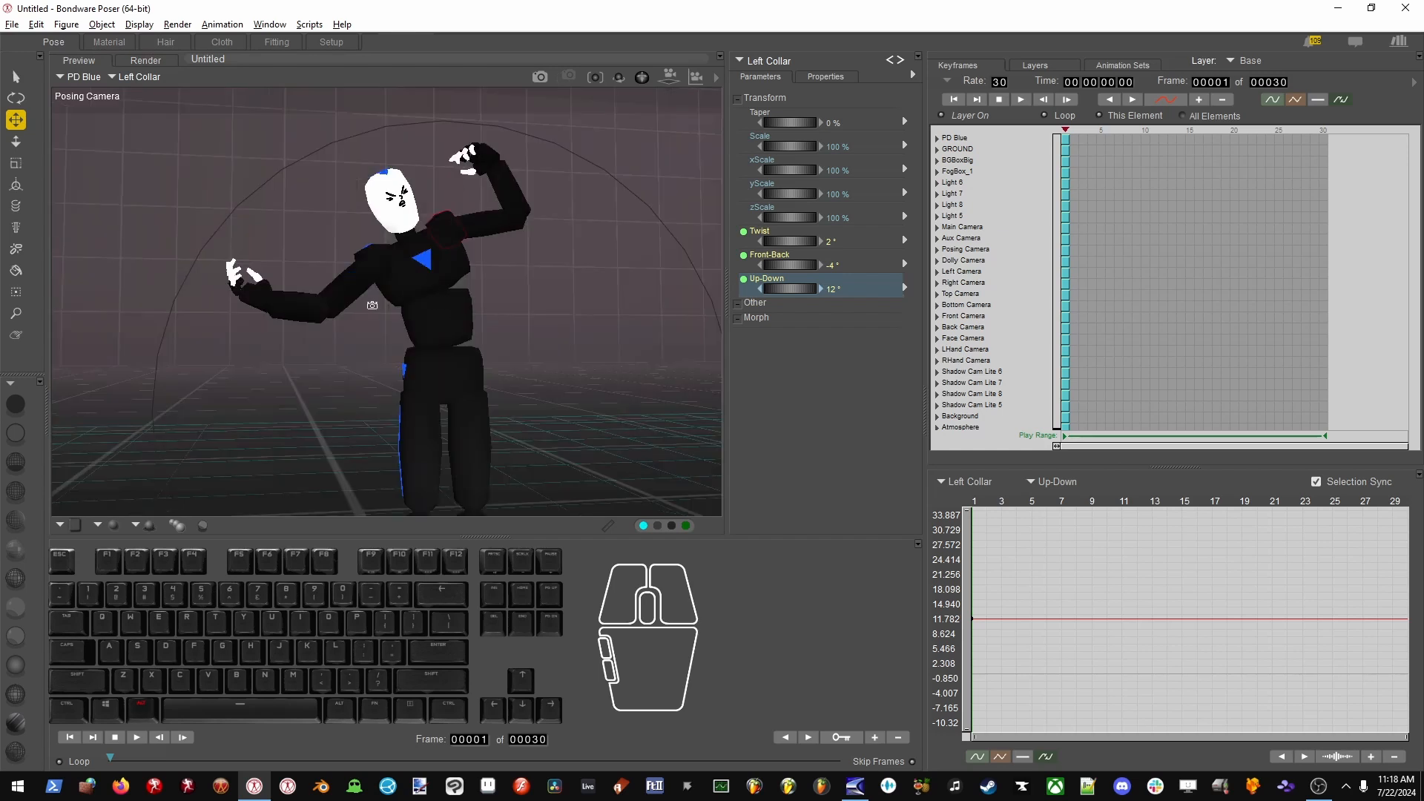
left_click_drag(326, 303, 383, 290, "alt")
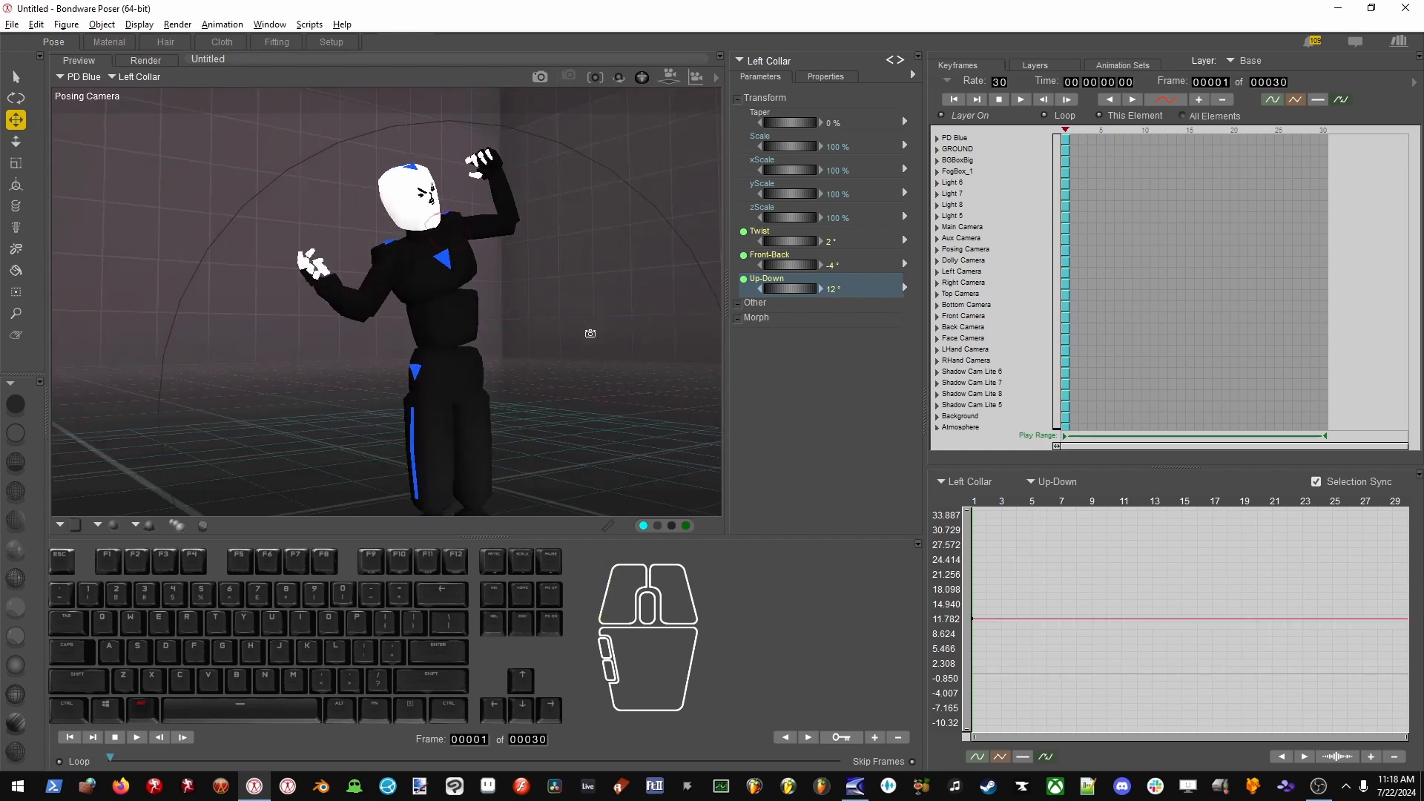
Open the Material room and sample materials from the figure, including PD Blue's upper material.
left_click(109, 45)
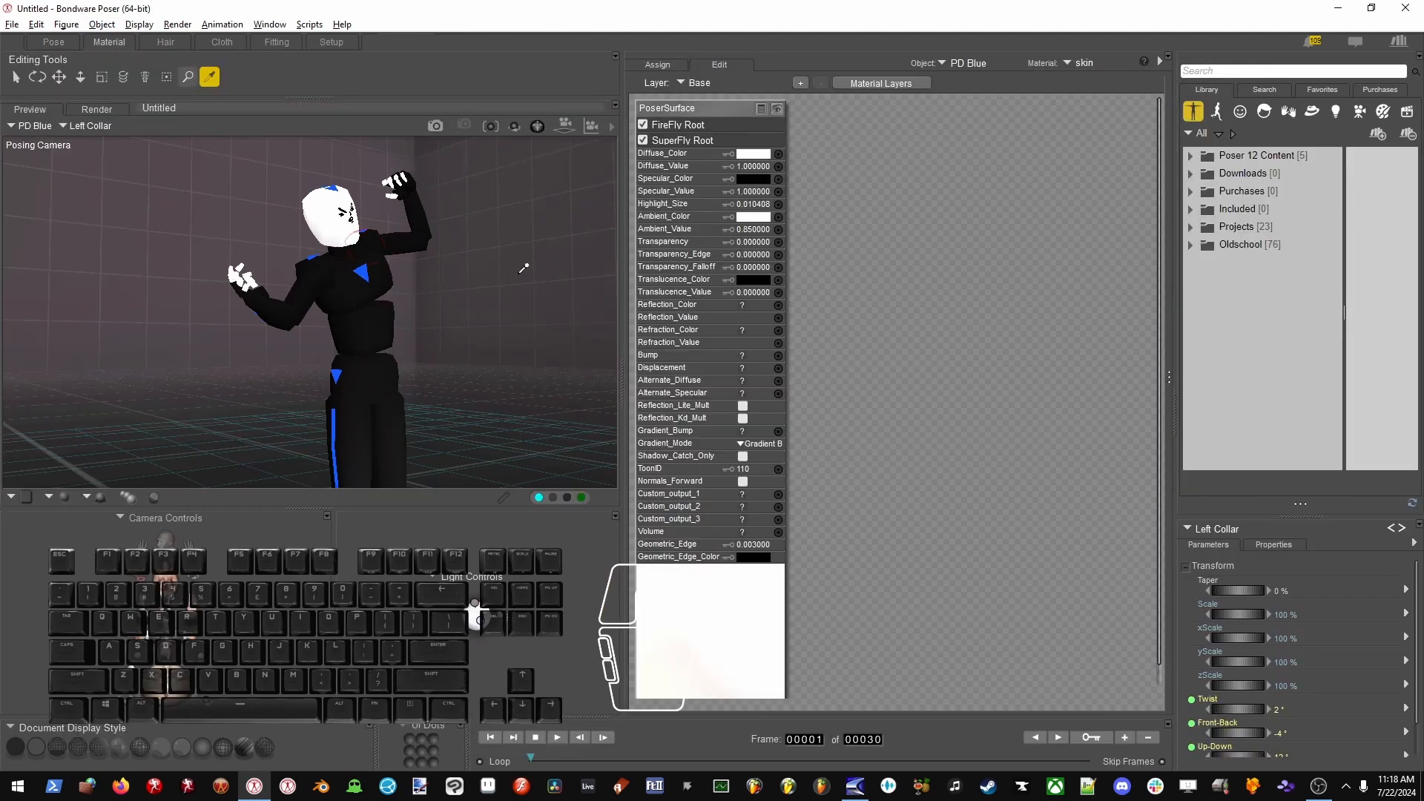
left_click(524, 266)
left_click(372, 289)
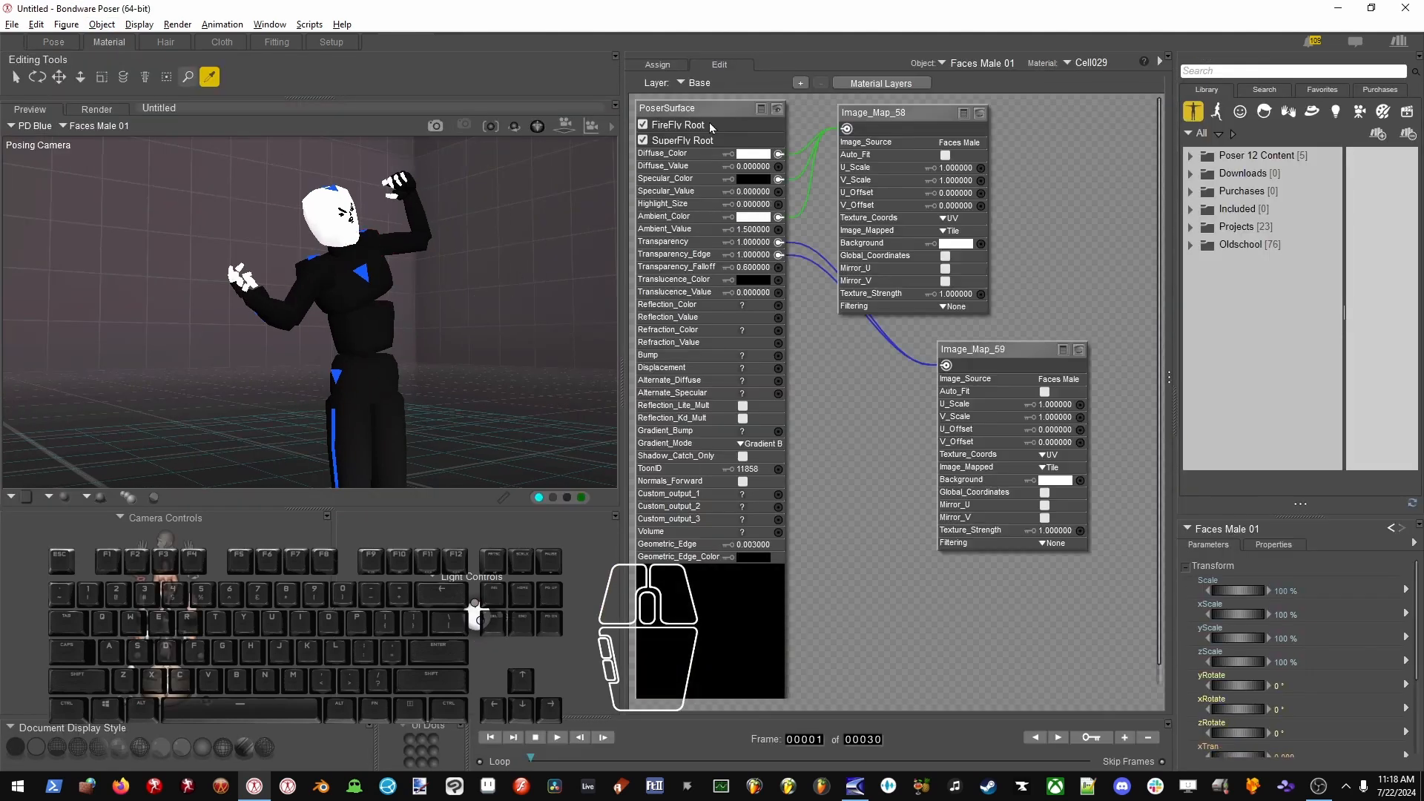
left_click(352, 280)
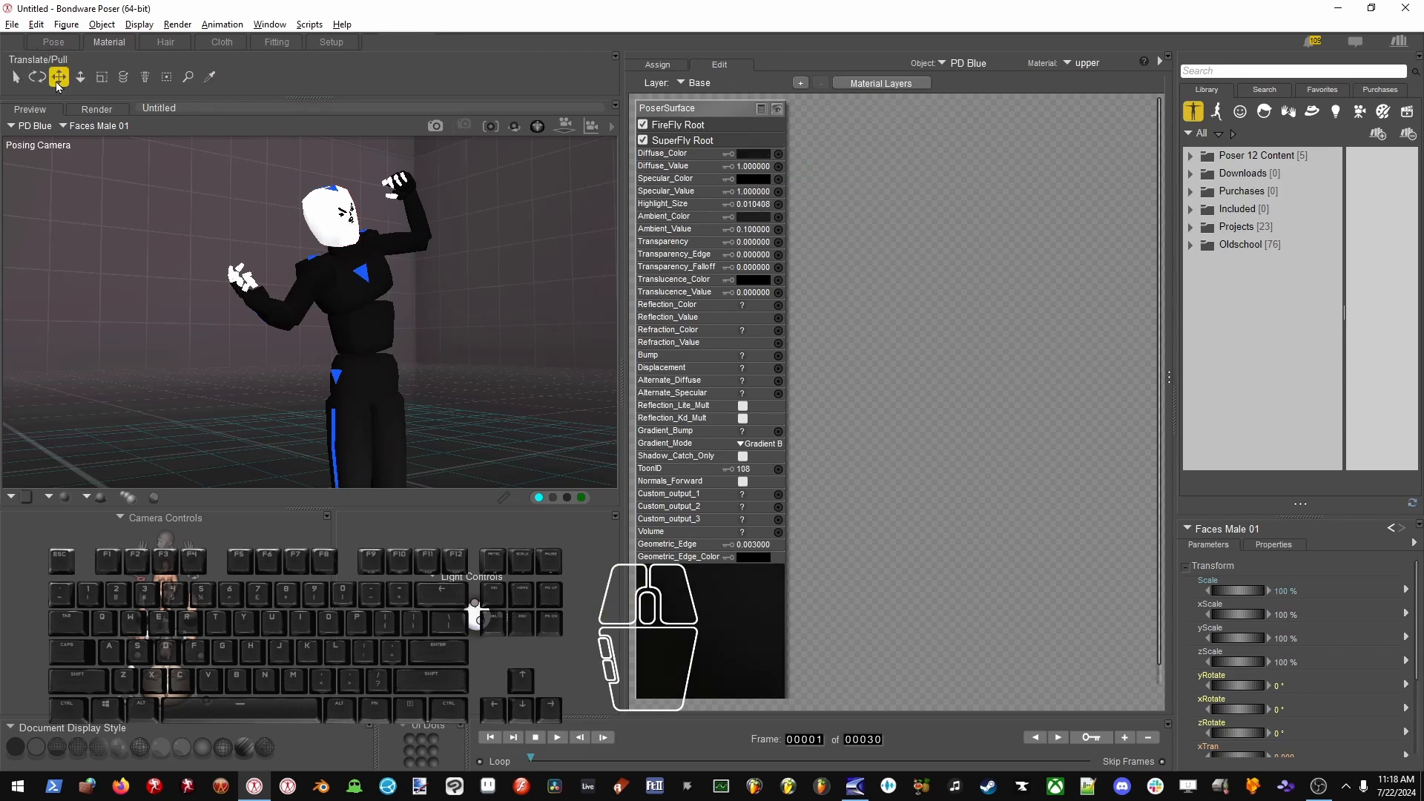
Pick FogBox_1's material with the eyedropper and examine the selectable overlapping objects under several points of the preview.
left_click(211, 79)
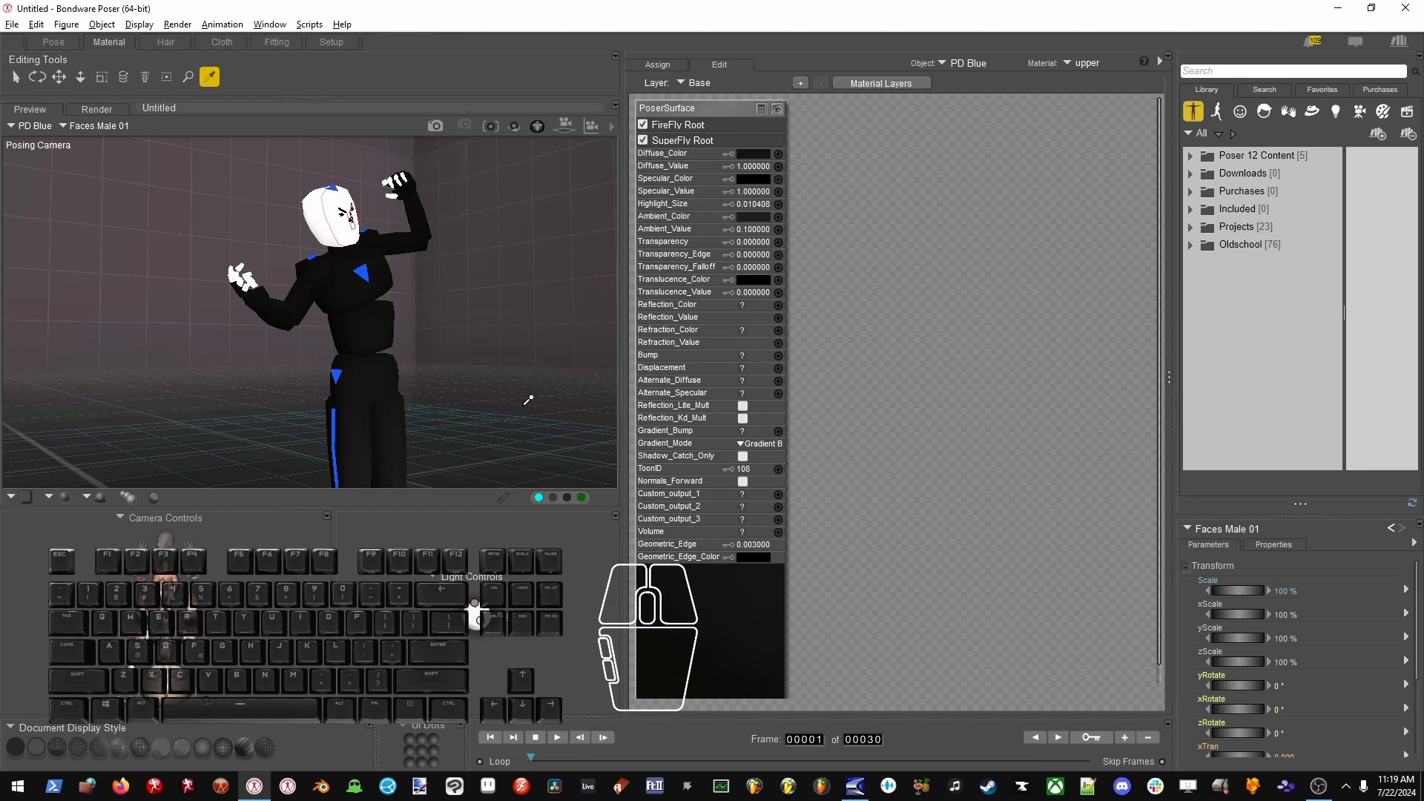
left_click(518, 247)
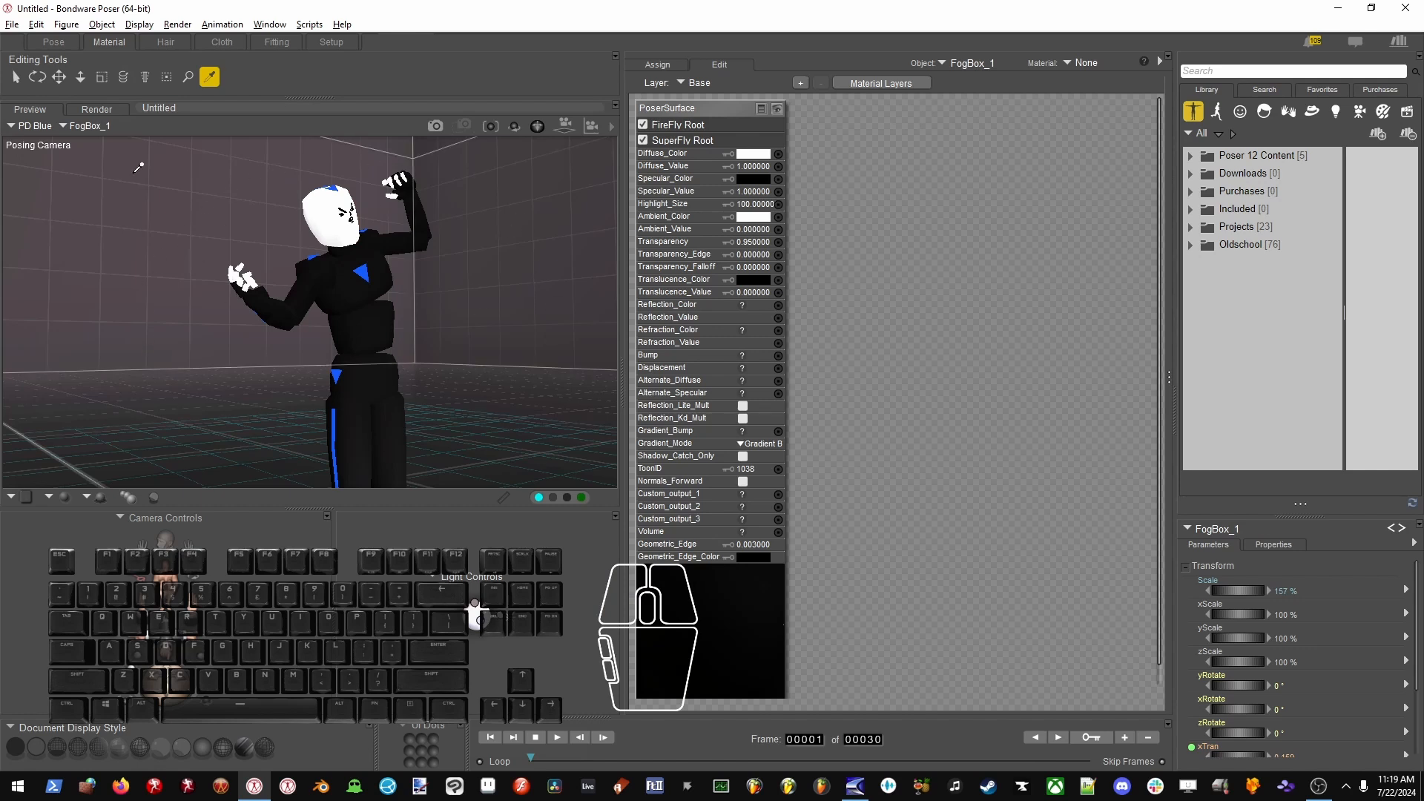
right_click(500, 259)
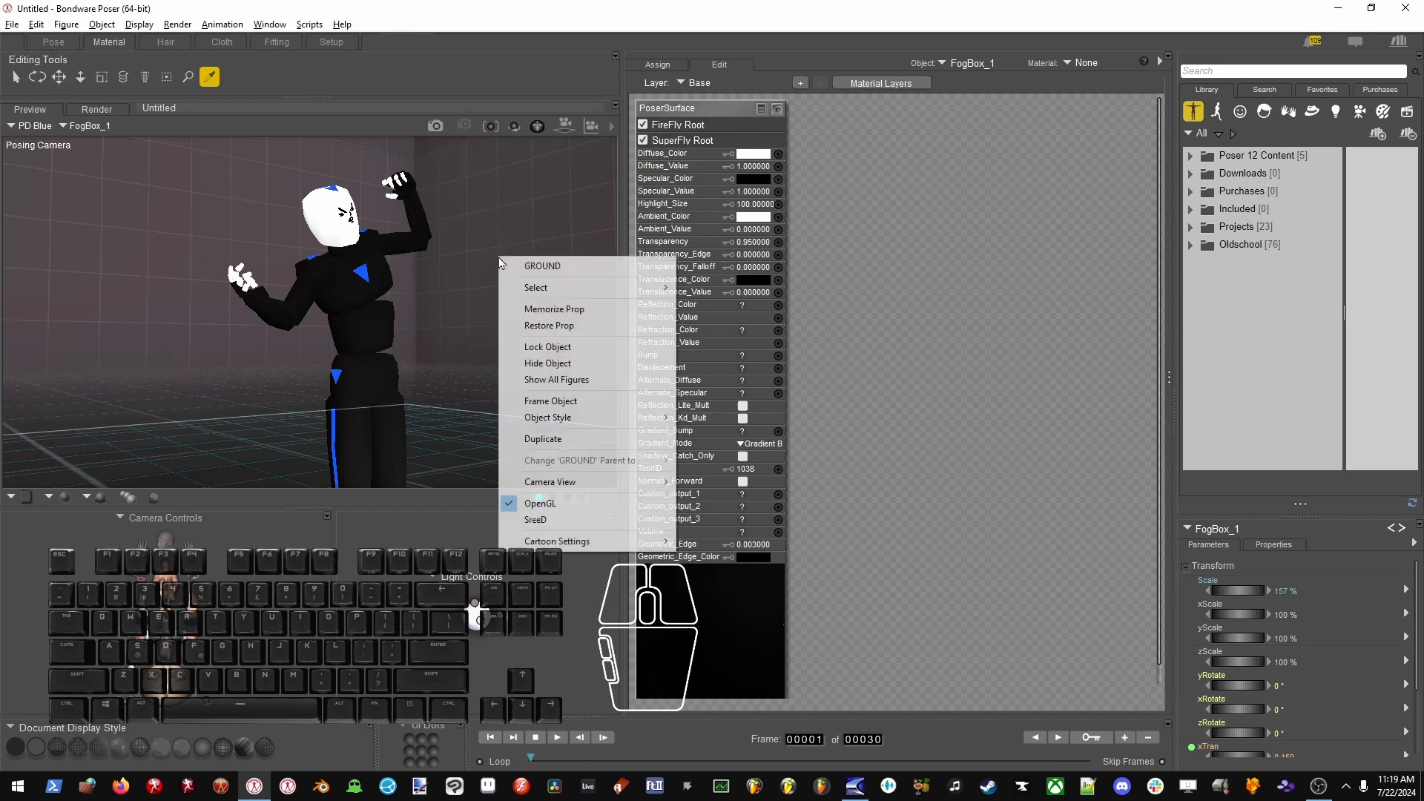
right_click(479, 225)
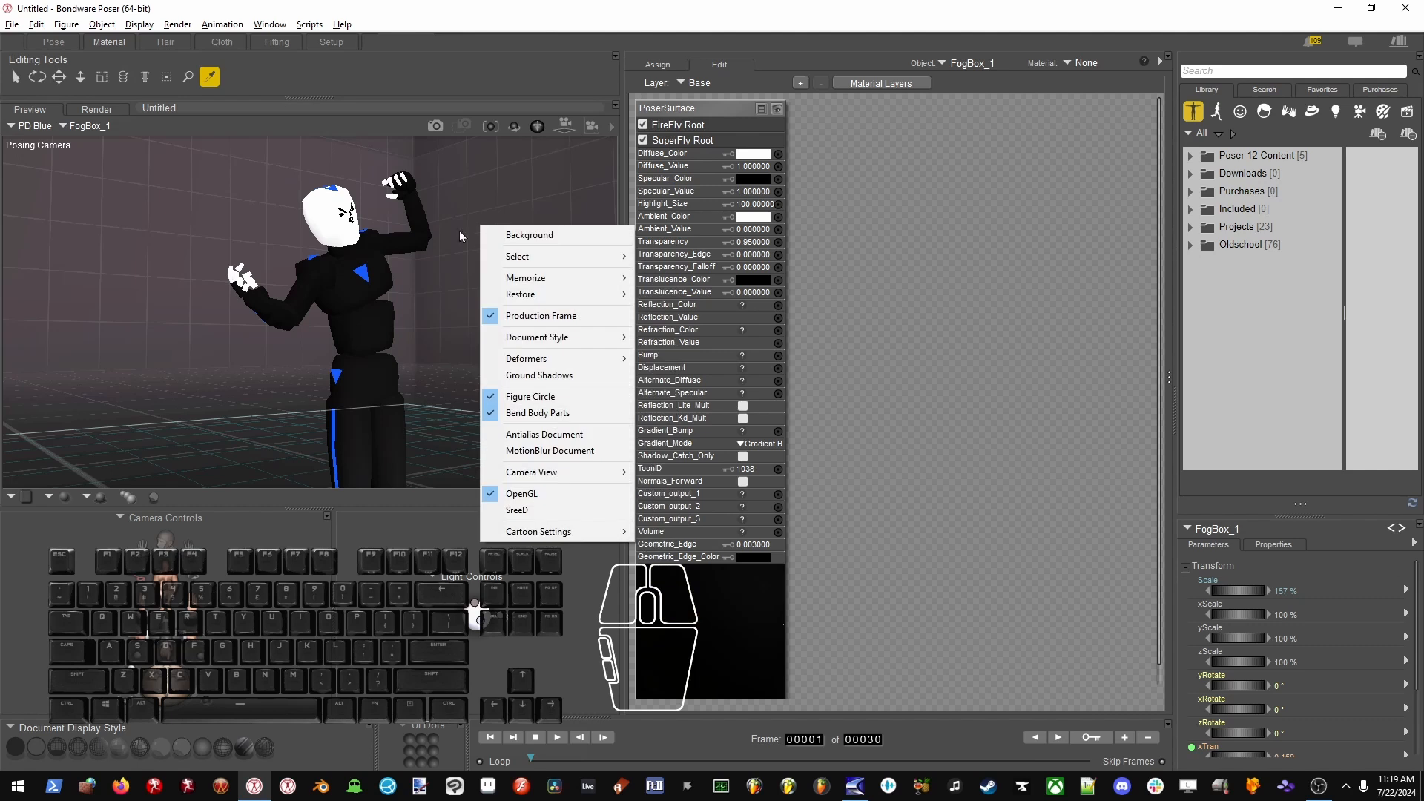
mouse_move(528, 258)
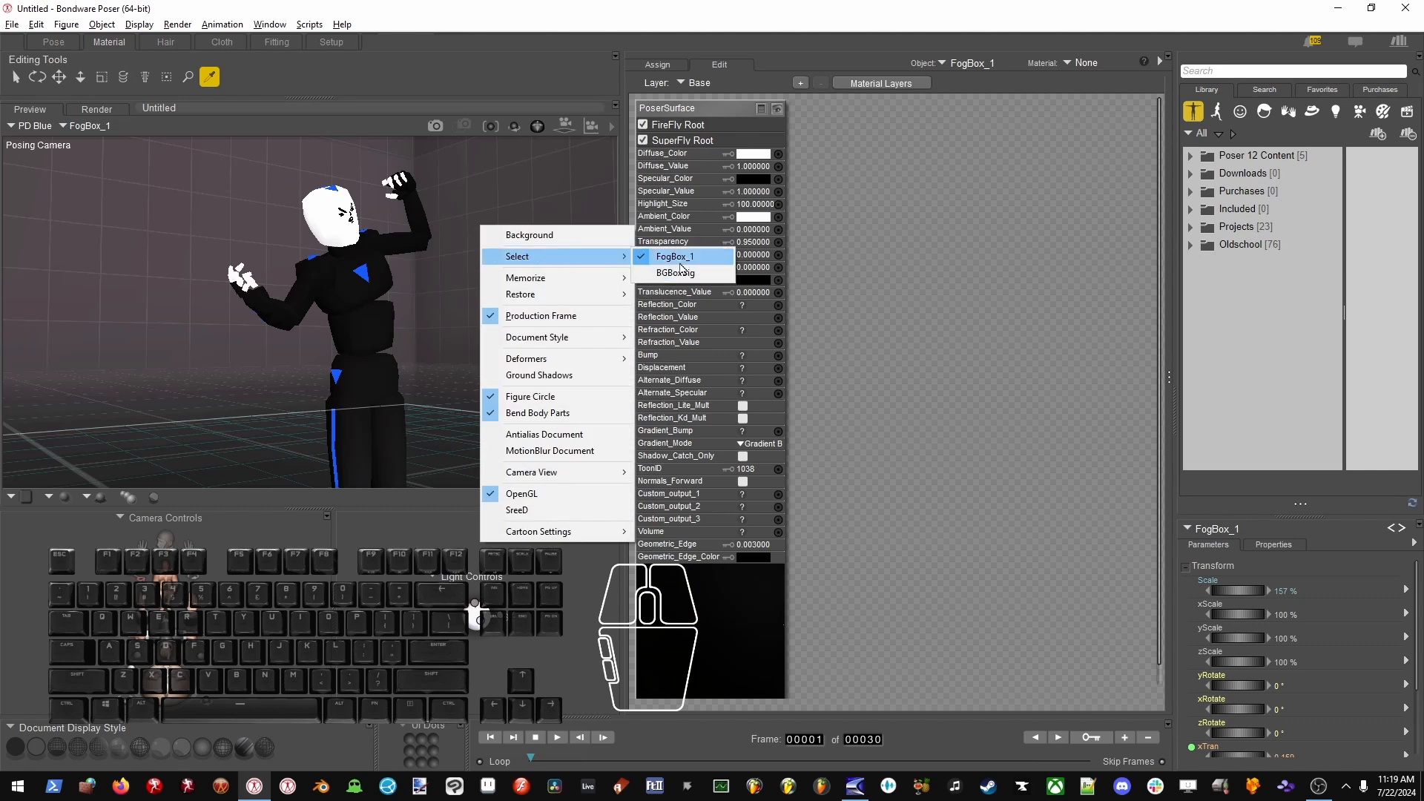
right_click(363, 293)
mouse_move(438, 330)
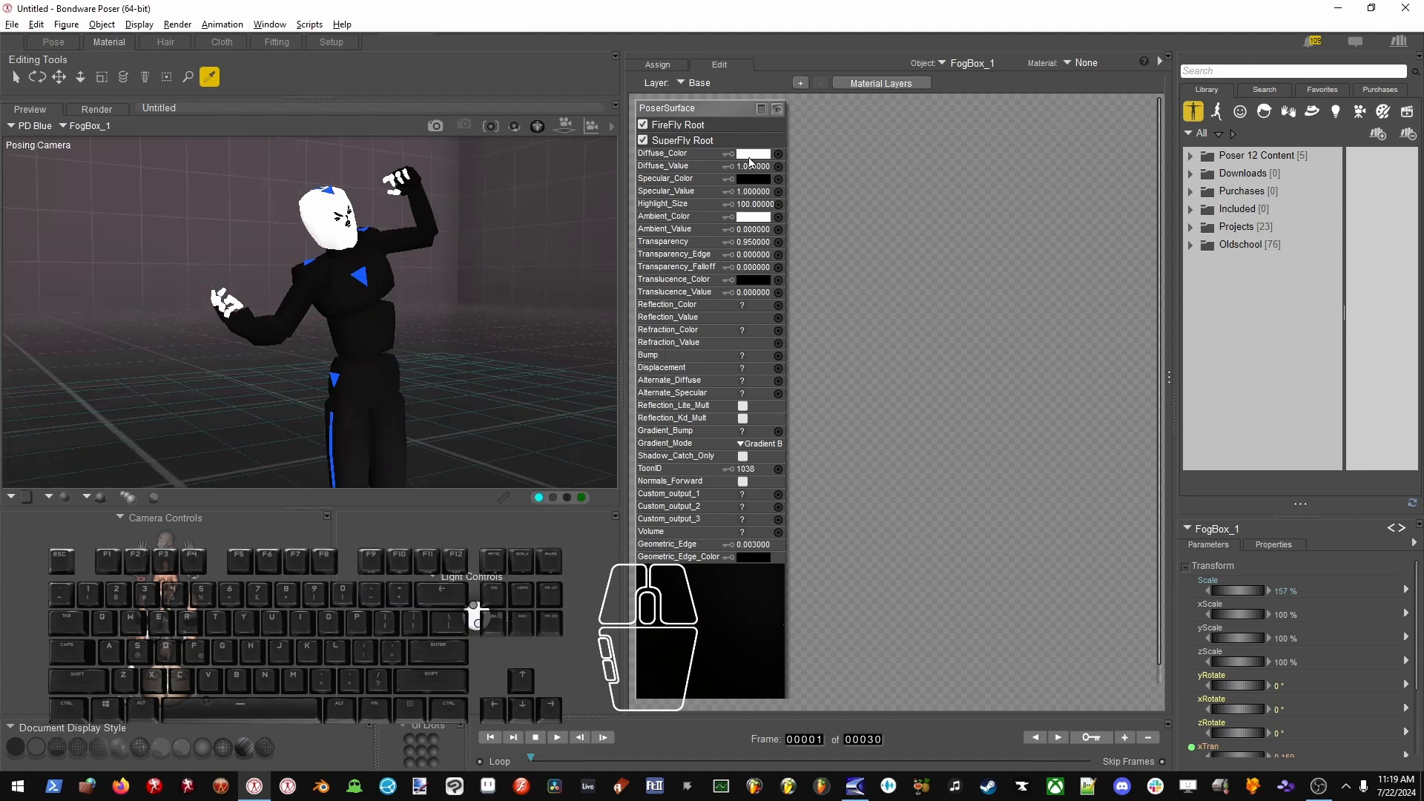
Set FogBox_1's diffuse color to blue and view the scene from a different angle.
left_click(750, 155)
left_click(766, 157)
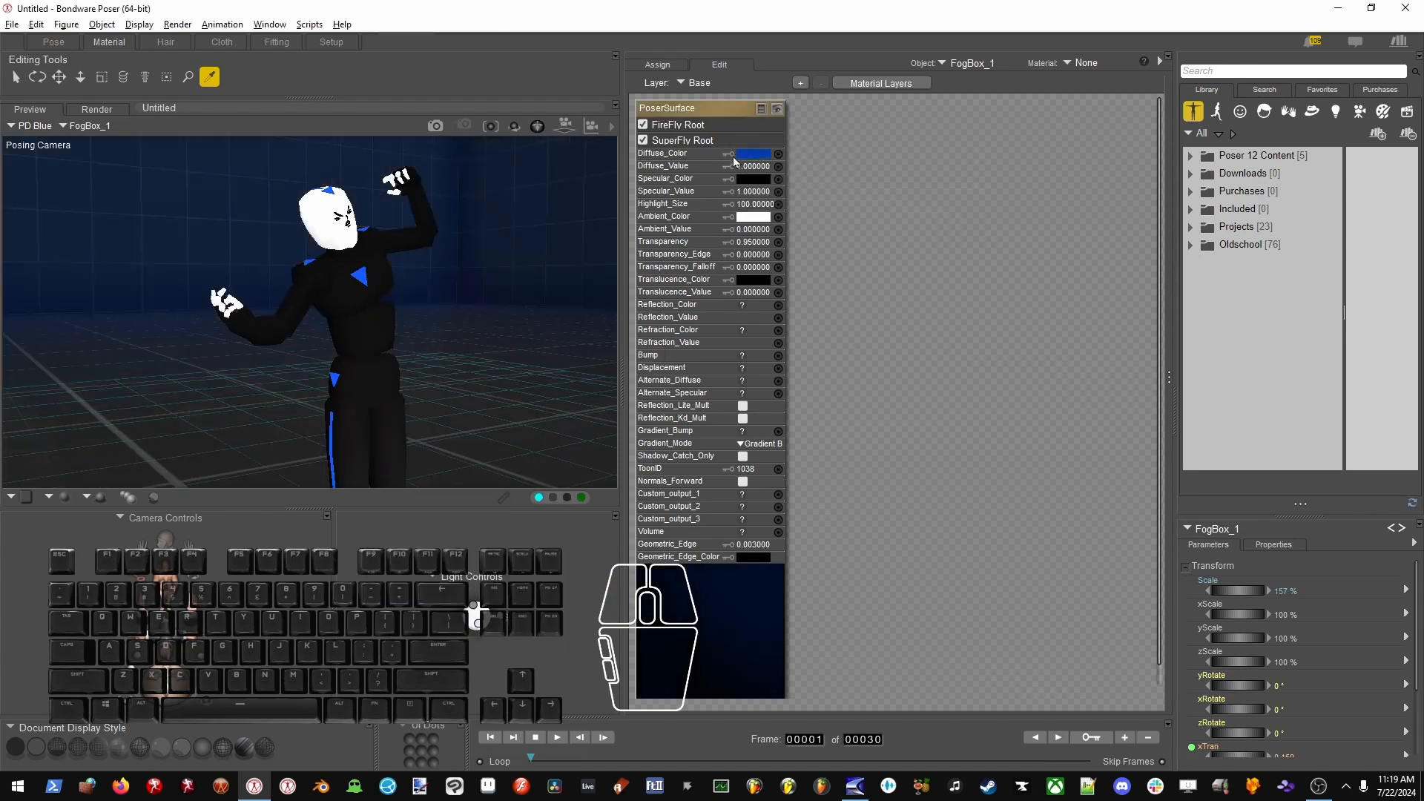
left_click_drag(467, 282, 564, 237, "alt")
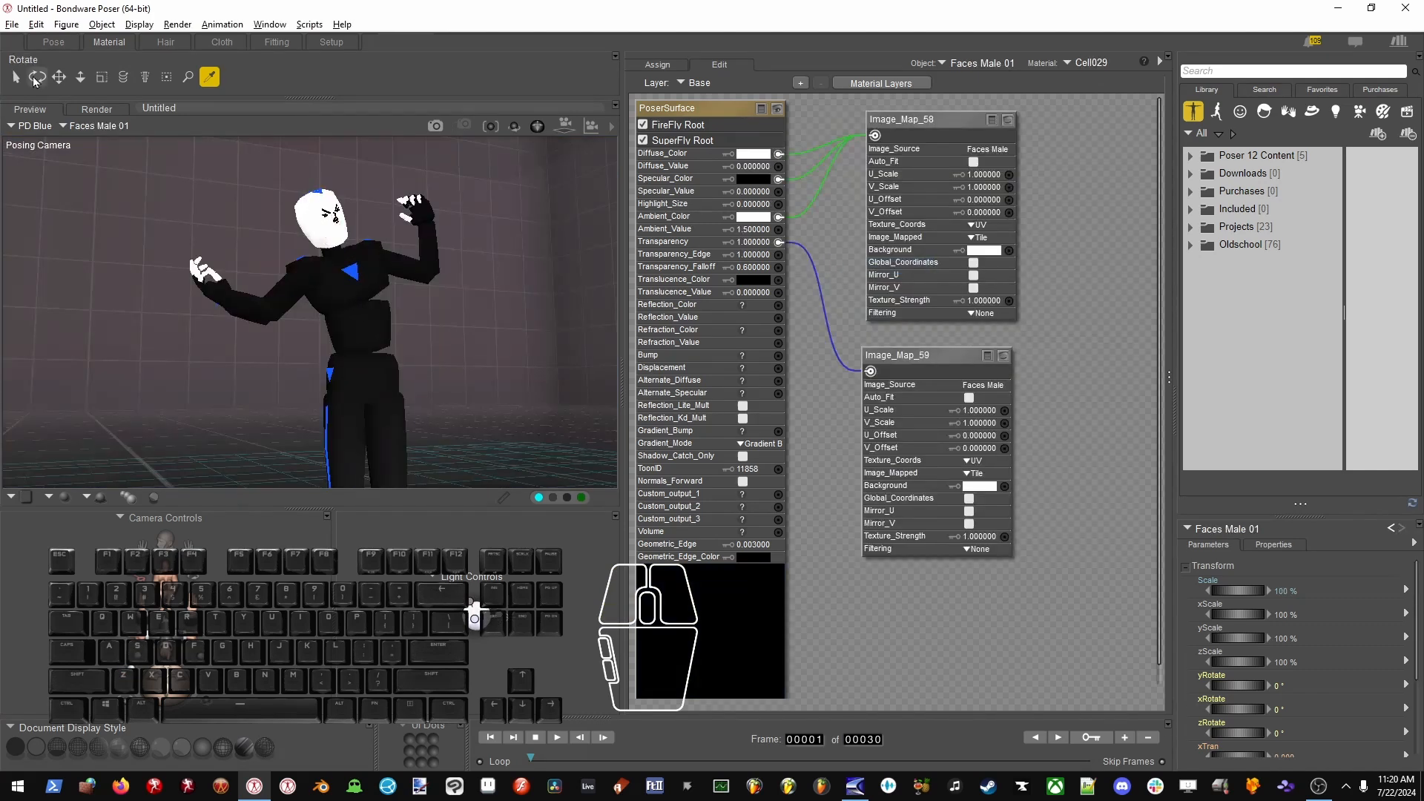
Return to the Pose room and pull the left forearm outward to extend the left arm.
left_click(53, 42)
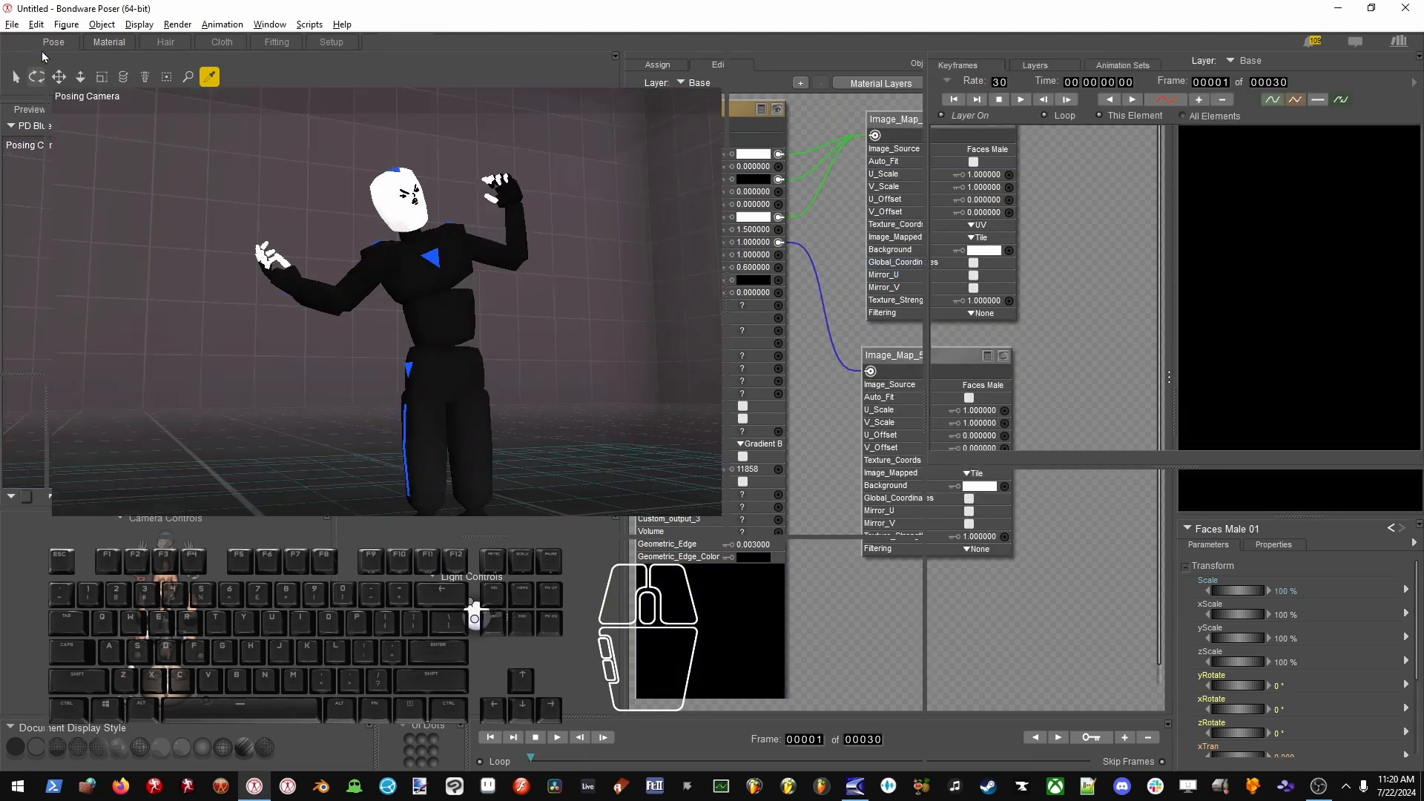
left_click_drag(385, 290, 421, 298, "alt")
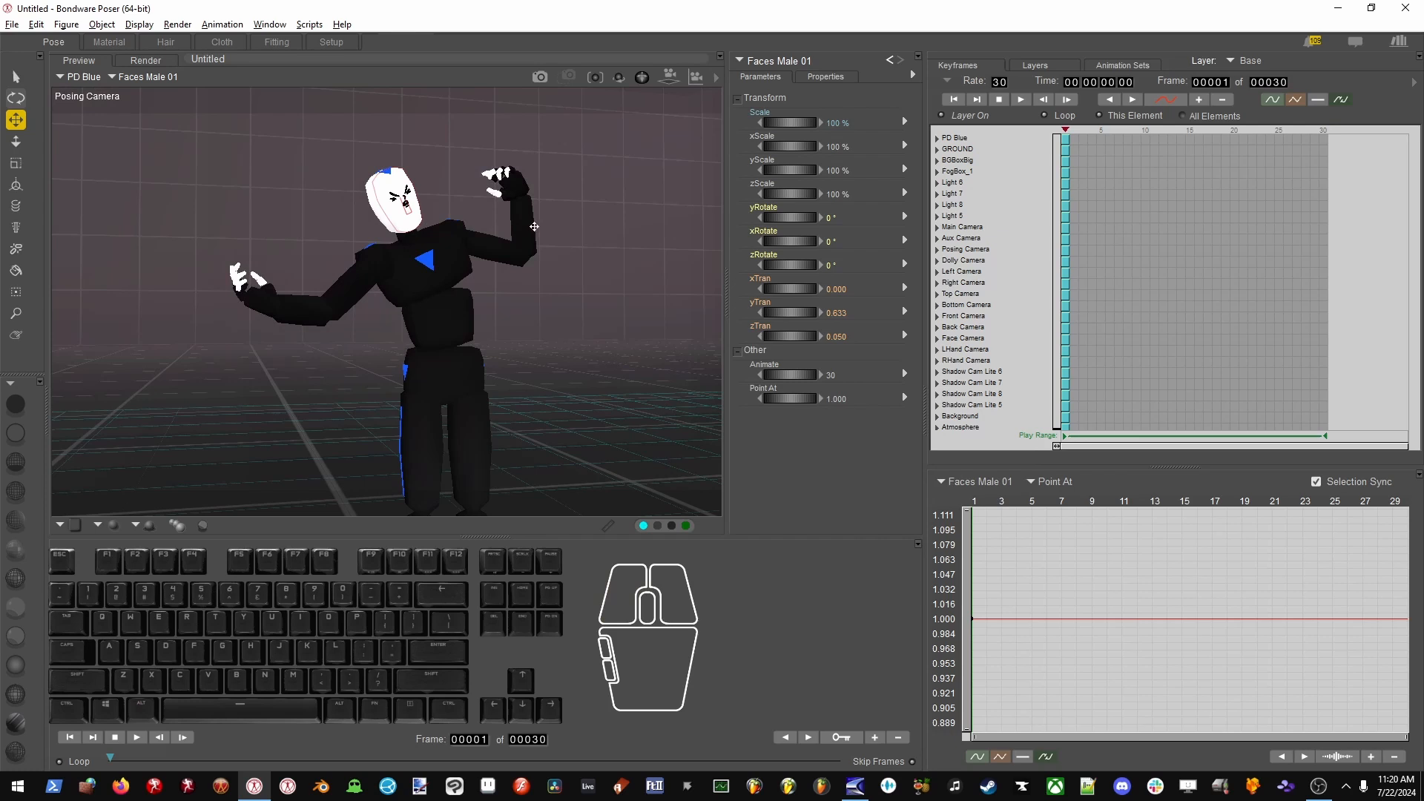
left_click_drag(532, 226, 623, 259)
Rescale the vertical value range of the left shoulder's Twist graph to cover a wider span.
left_click_drag(964, 524, 969, 570)
left_click_drag(964, 521, 972, 702)
left_click(968, 527)
left_click(969, 525)
mouse_move(966, 517)
left_mouse_down()
mouse_move(959, 700)
mouse_move(968, 514)
left_mouse_up()
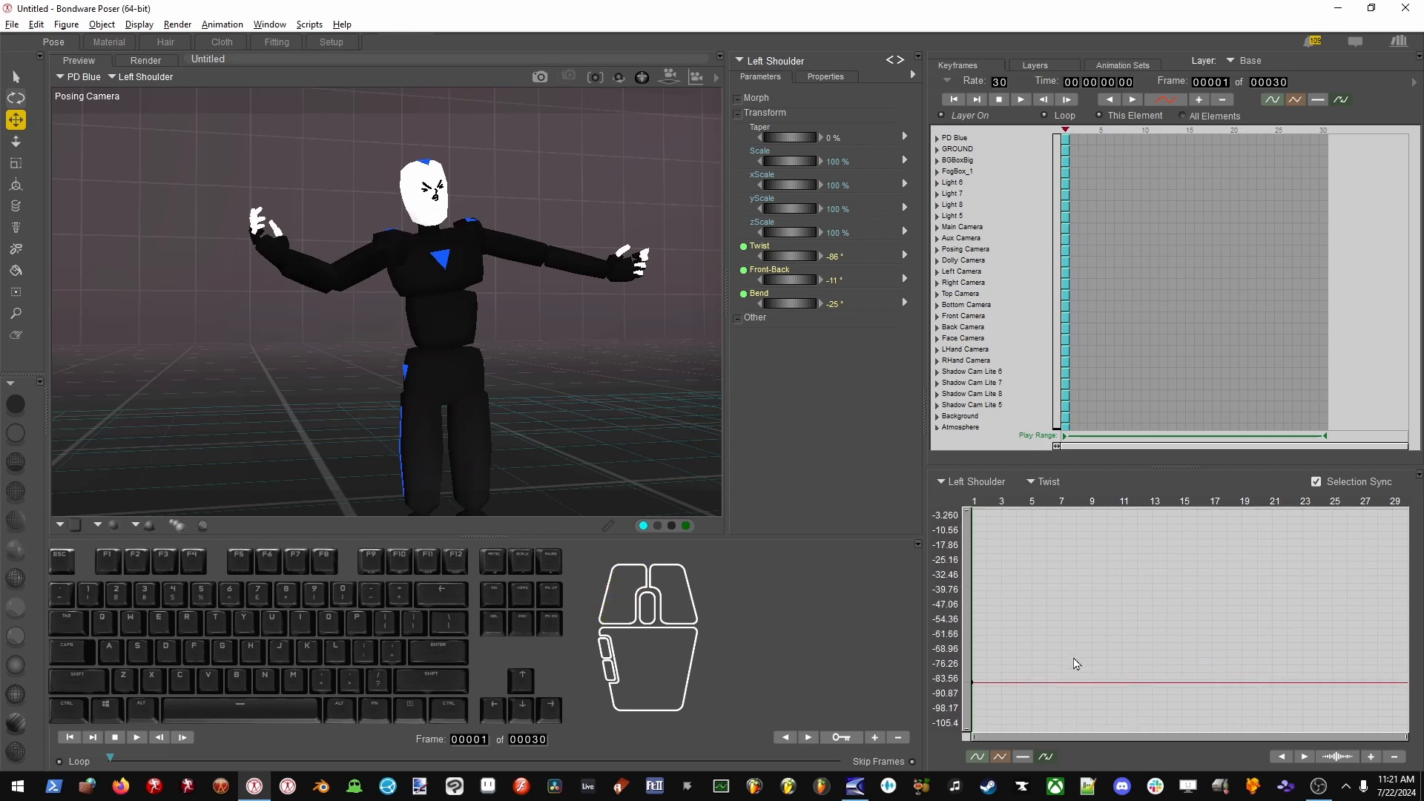
Alternate the selection between the left forearm and left shoulder to compare their parameter graphs.
left_click(582, 247)
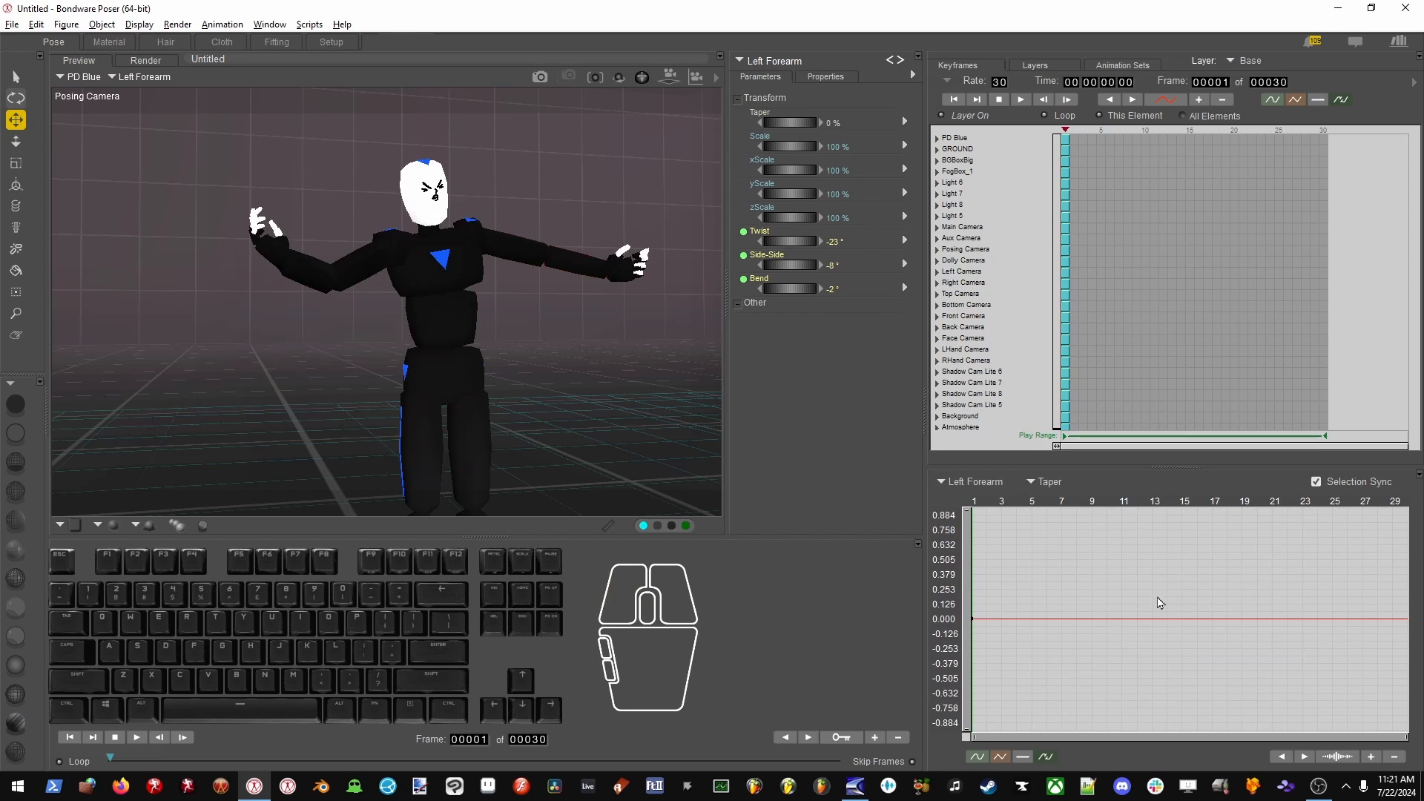
left_click(504, 252)
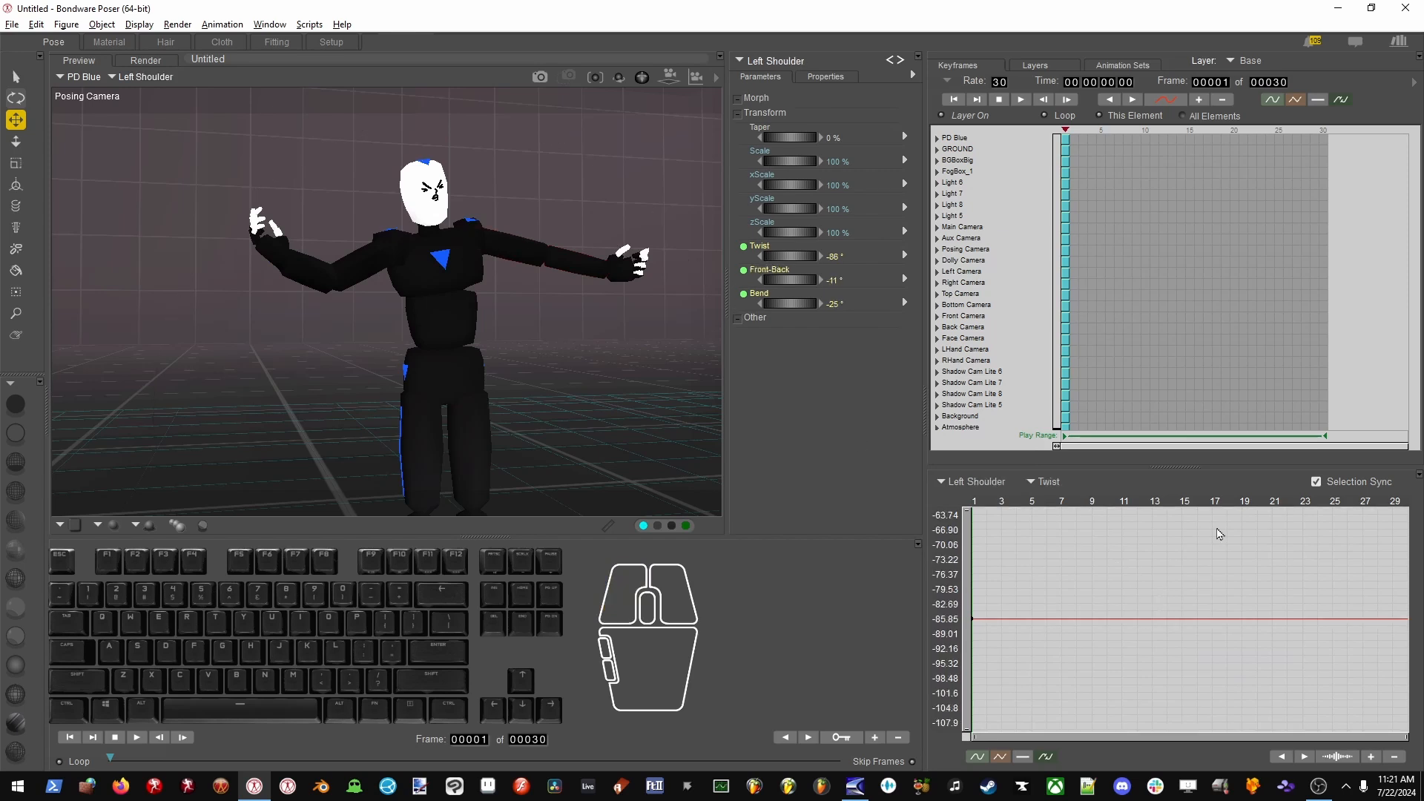
left_click(541, 254)
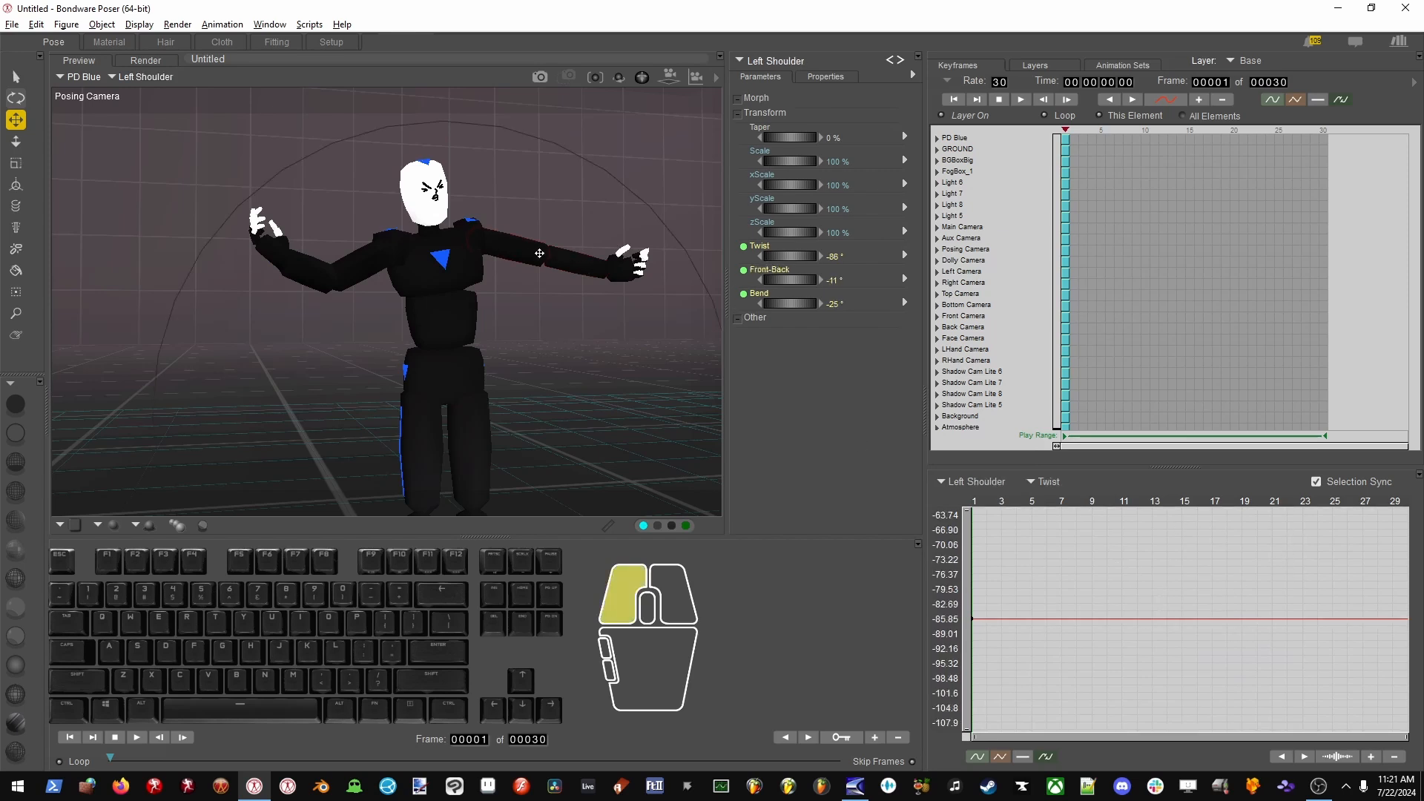
left_click(612, 269)
left_click(511, 248)
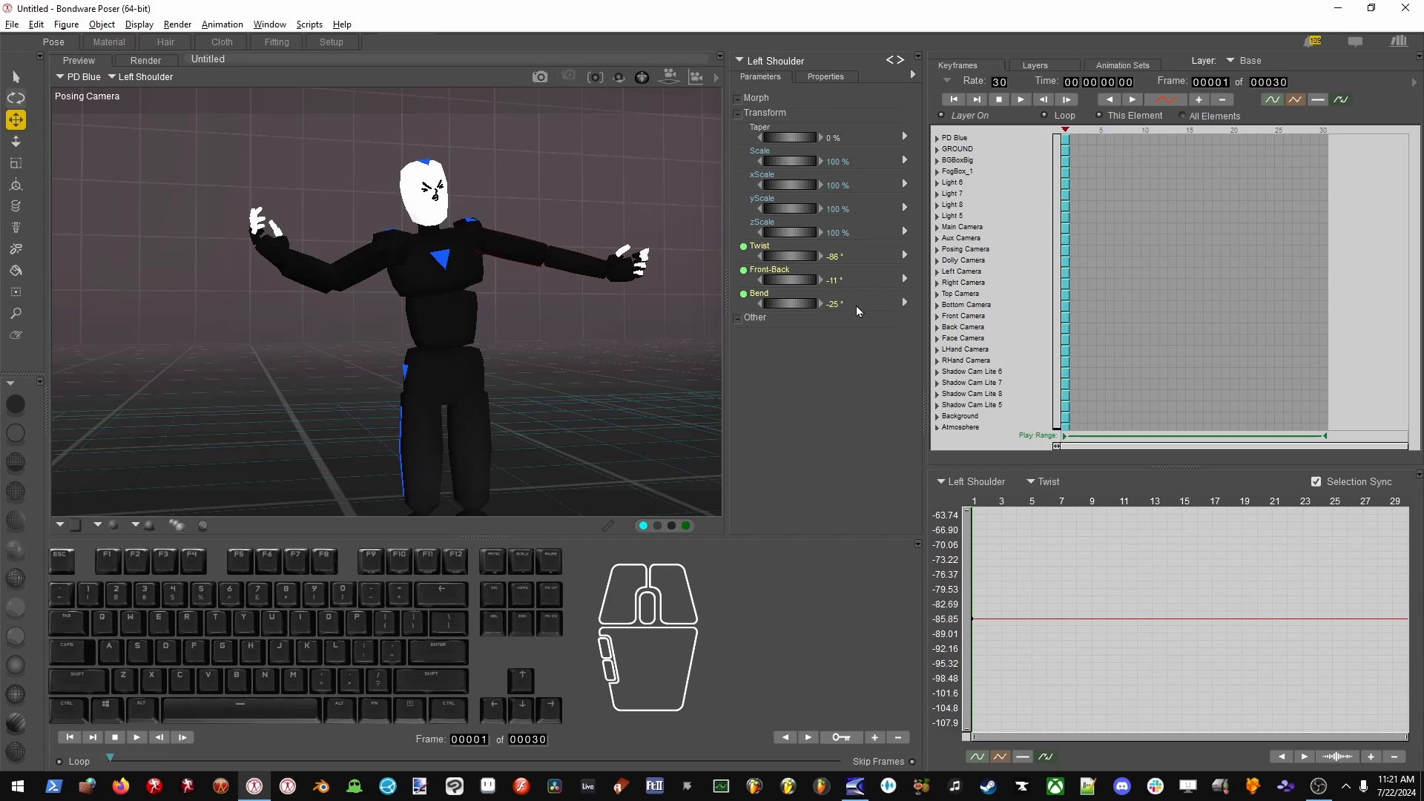
Display the left shoulder's Front-Back graph, return to its Twist graph, and open the graph's choice of scene elements.
left_click(787, 279)
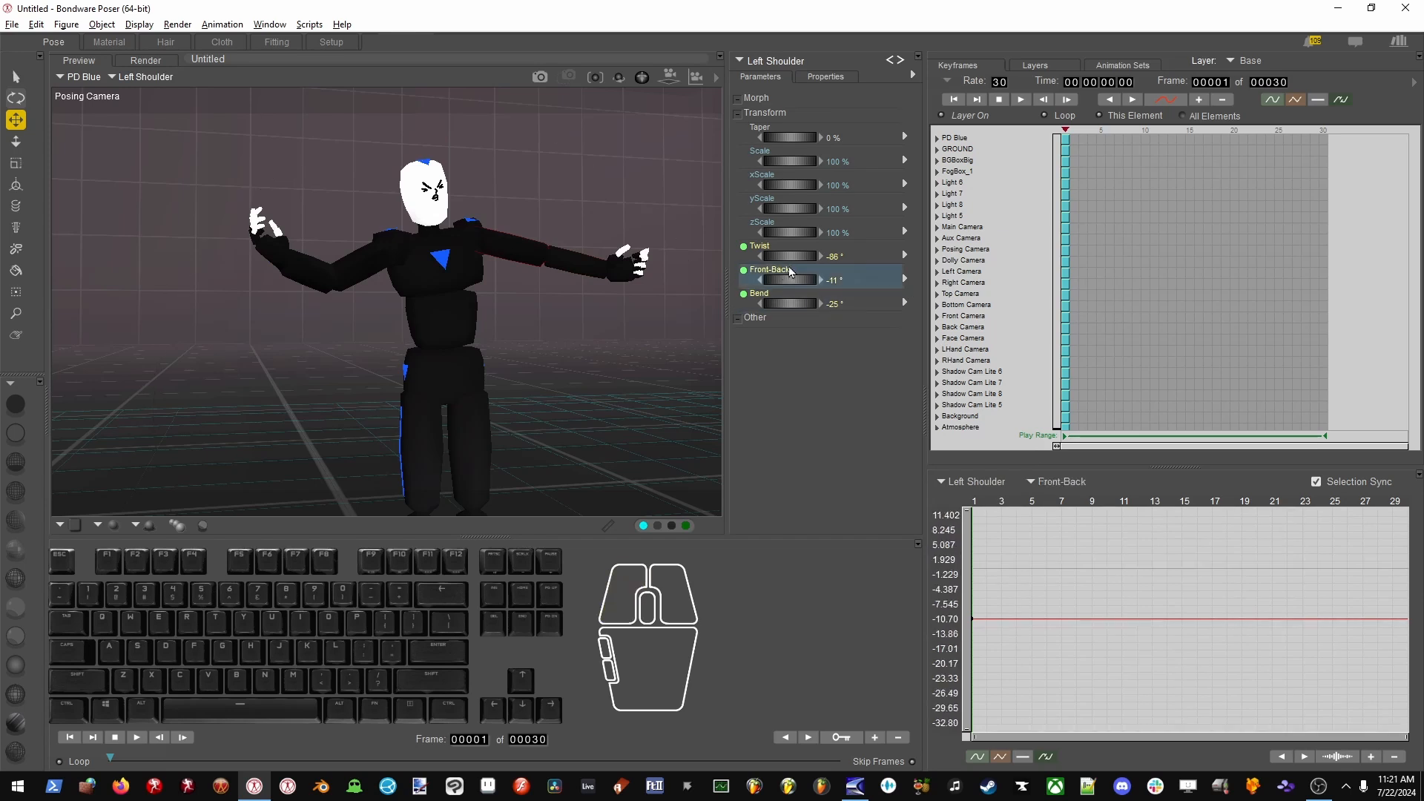
left_click(788, 258)
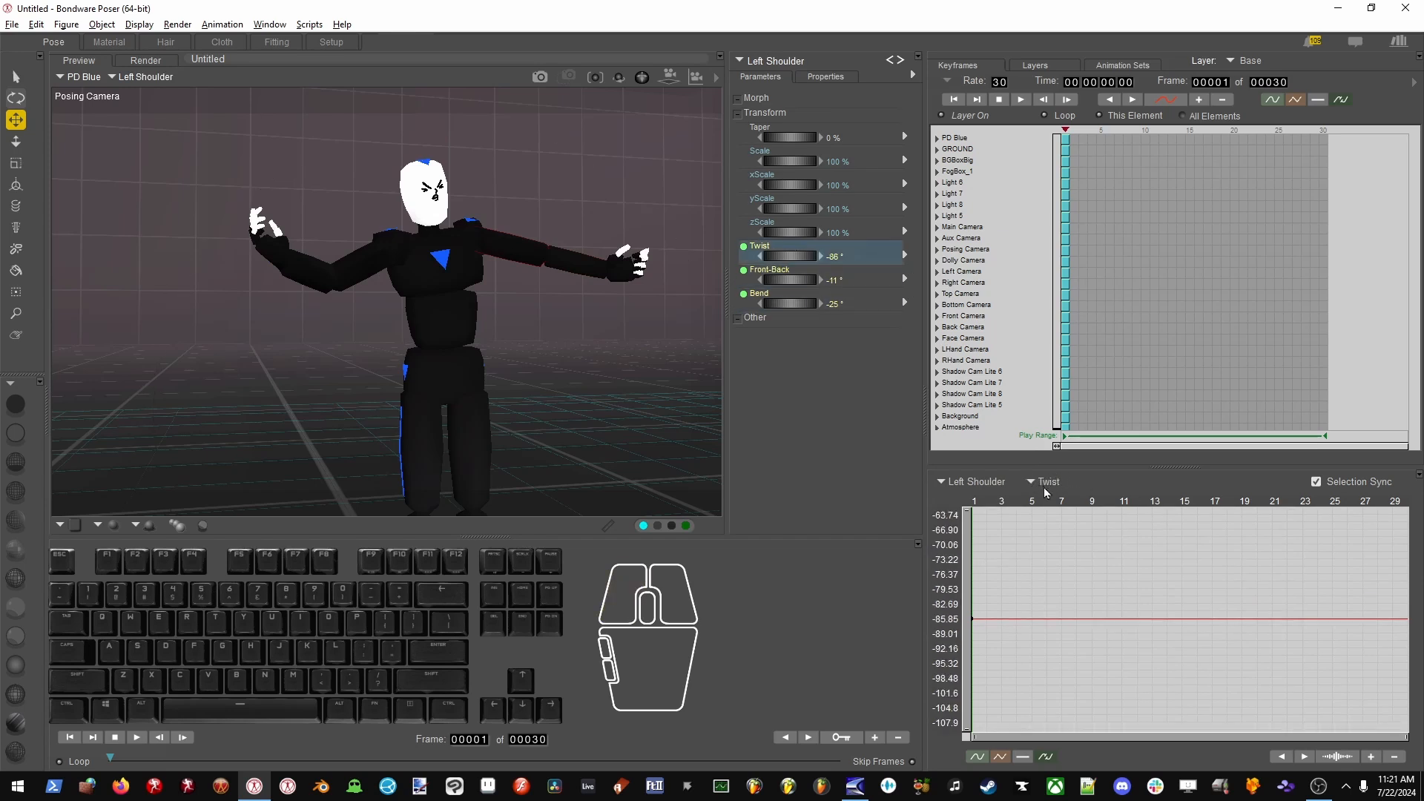
left_click(982, 488)
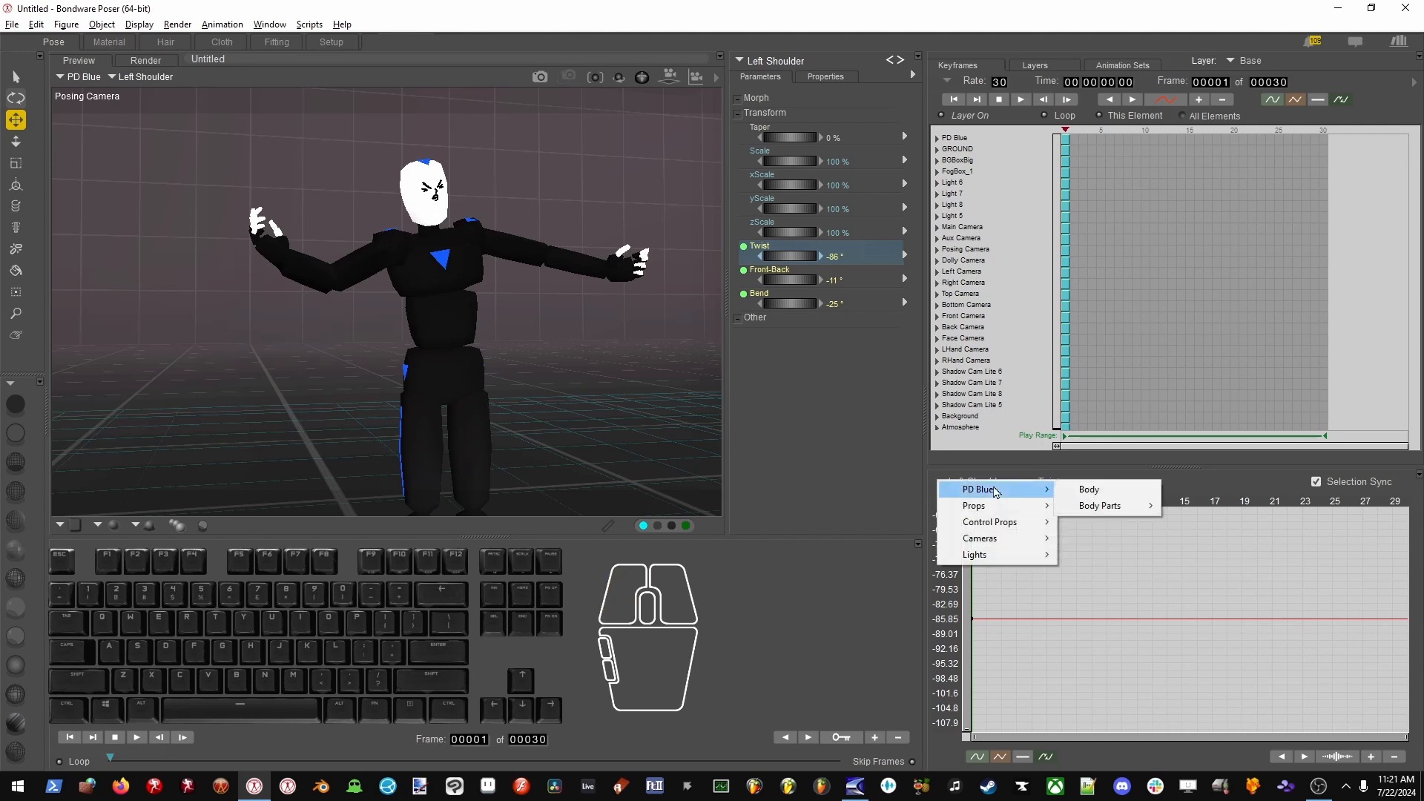
Animate the left forearm's Bend graph with keys at frames 9, 18 and 28, making a peak, a dip and a second peak.
left_click(619, 273)
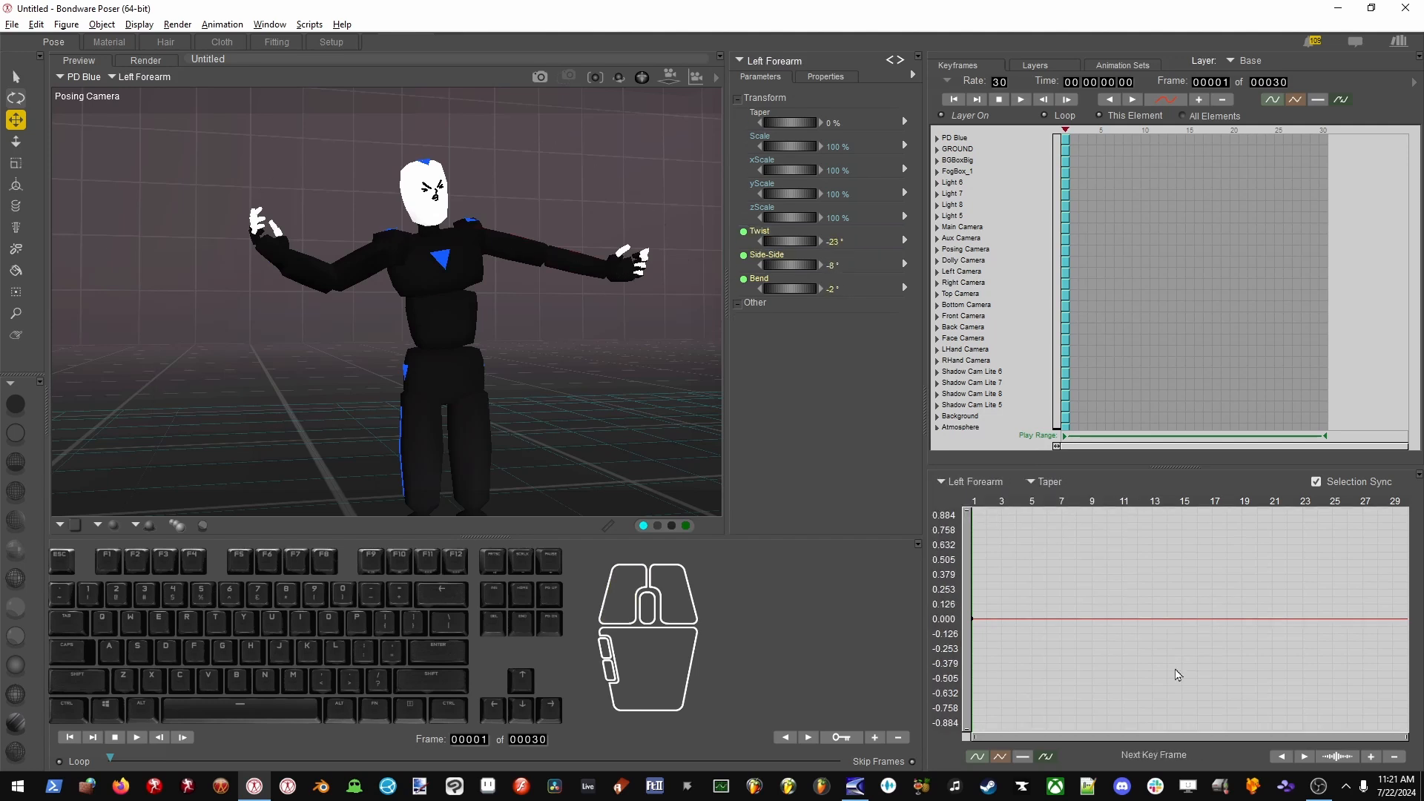
left_click(1092, 619)
left_click(761, 289)
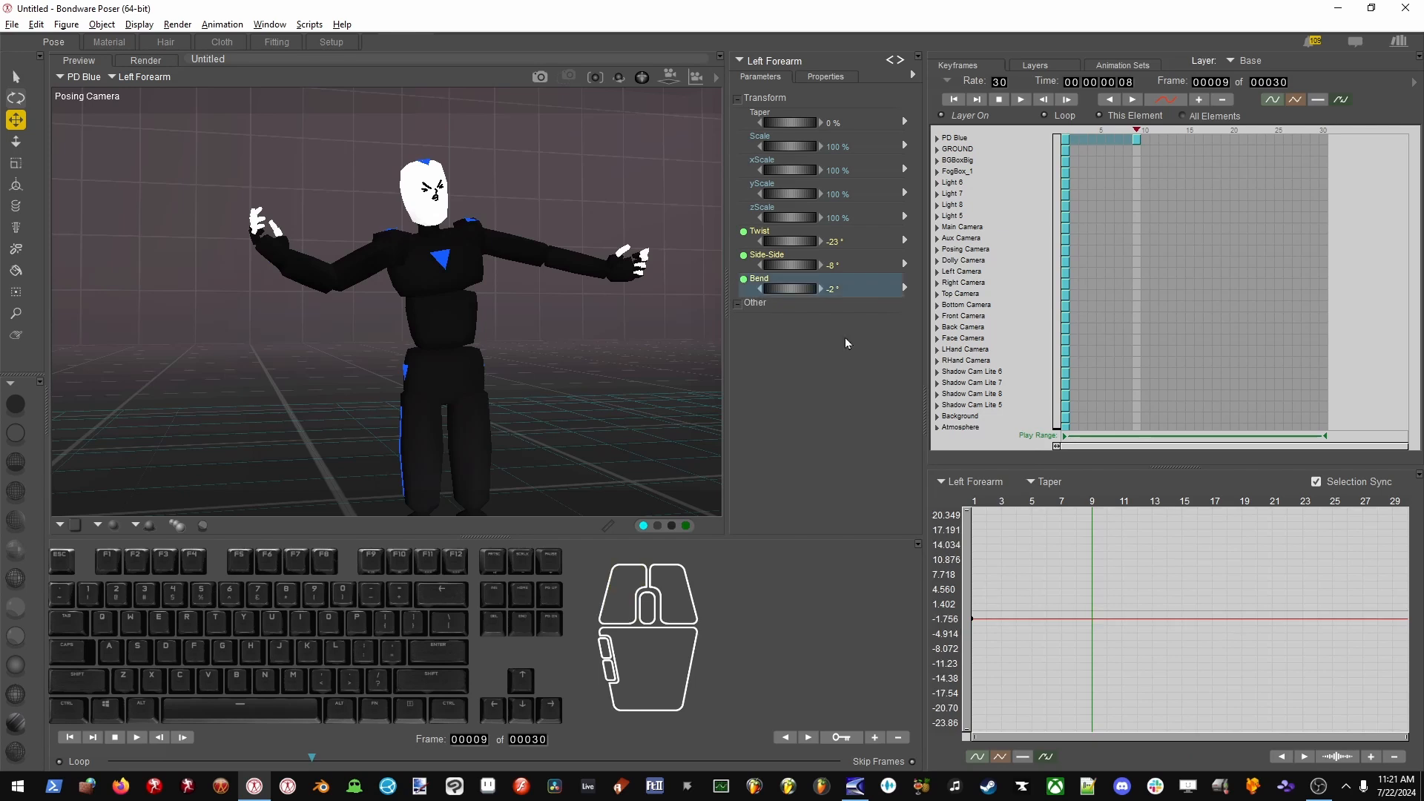
left_click_drag(1096, 622, 1093, 521)
left_click_drag(1225, 522, 1377, 518)
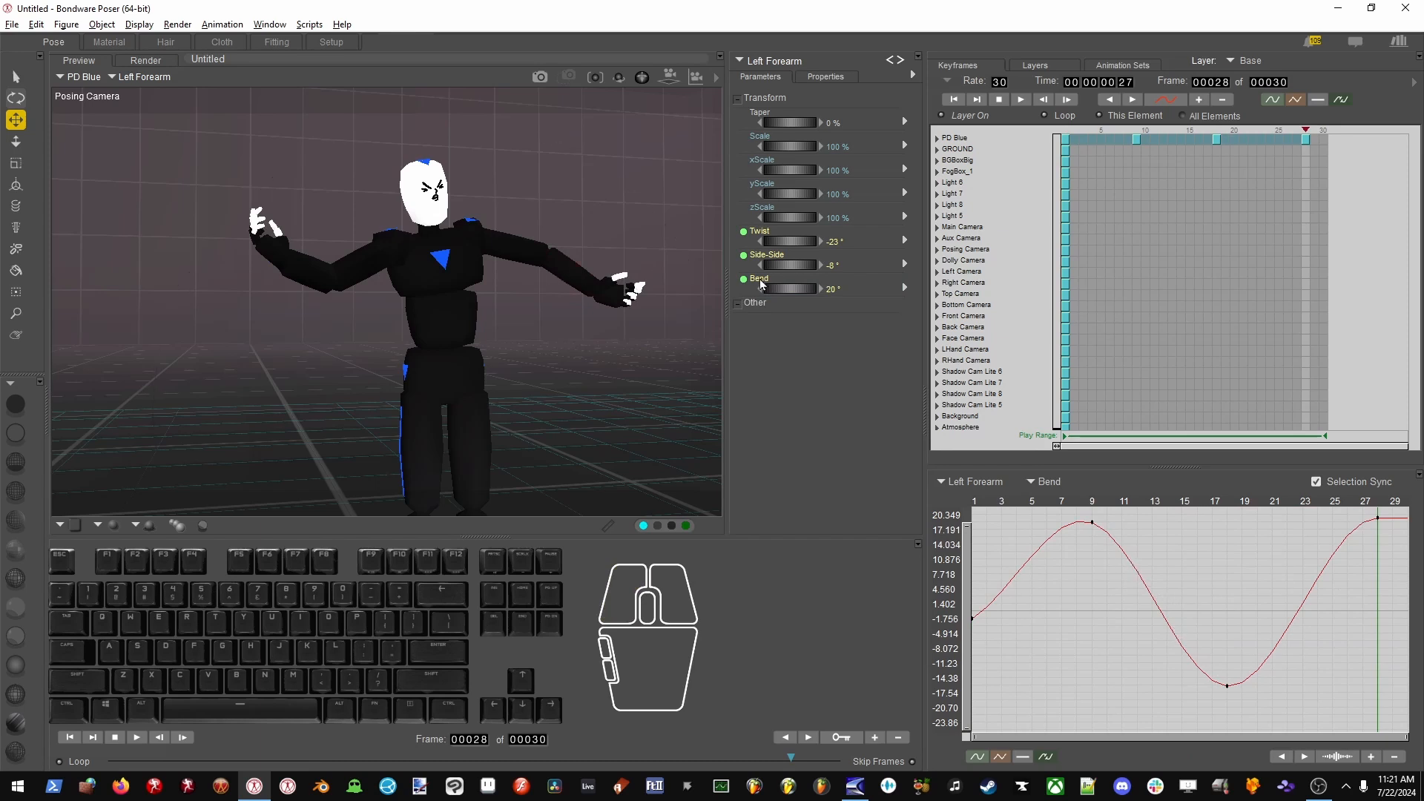
Go back to frame 24 and raise the left forearm's Bend to about 77°.
key("Left")
key("Left")
key("Left")
key("Left")
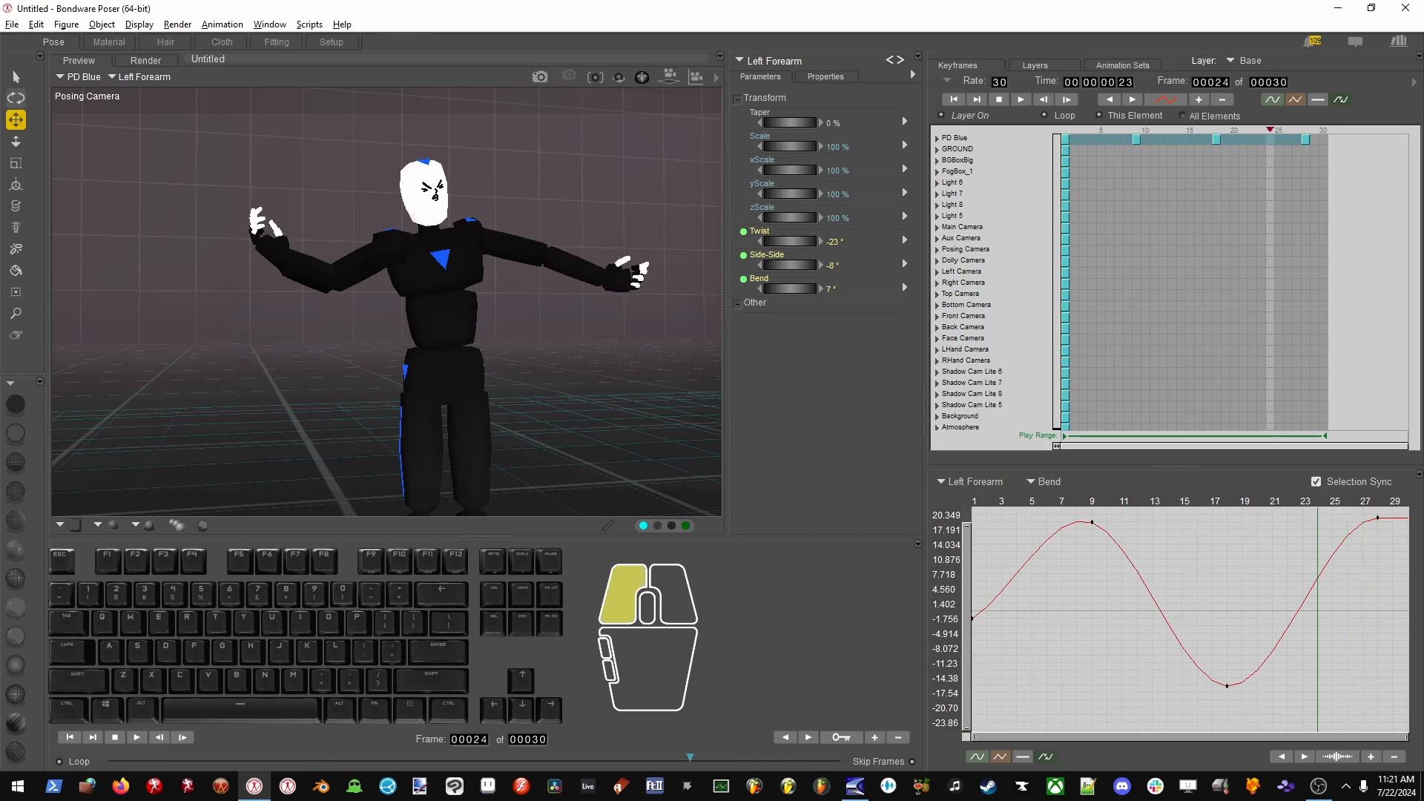
left_click_drag(784, 289, 816, 288)
Step back to frame 15 and lower the left forearm's Bend to -77°.
key("Left")
key("Left")
key("Left")
key("Left")
key("Left")
key("Left")
key("Left")
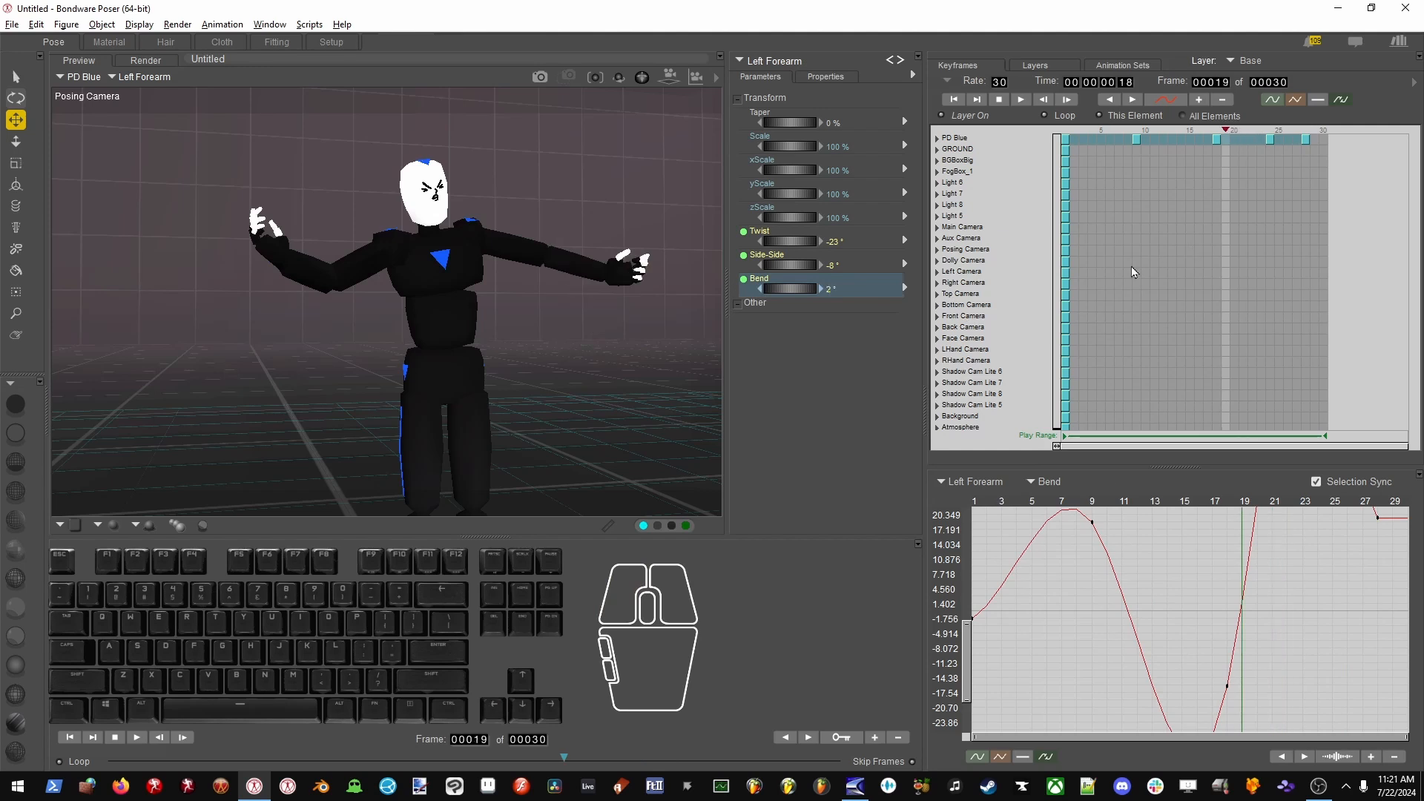
key("Left")
key("Left")
left_click_drag(795, 288, 768, 288)
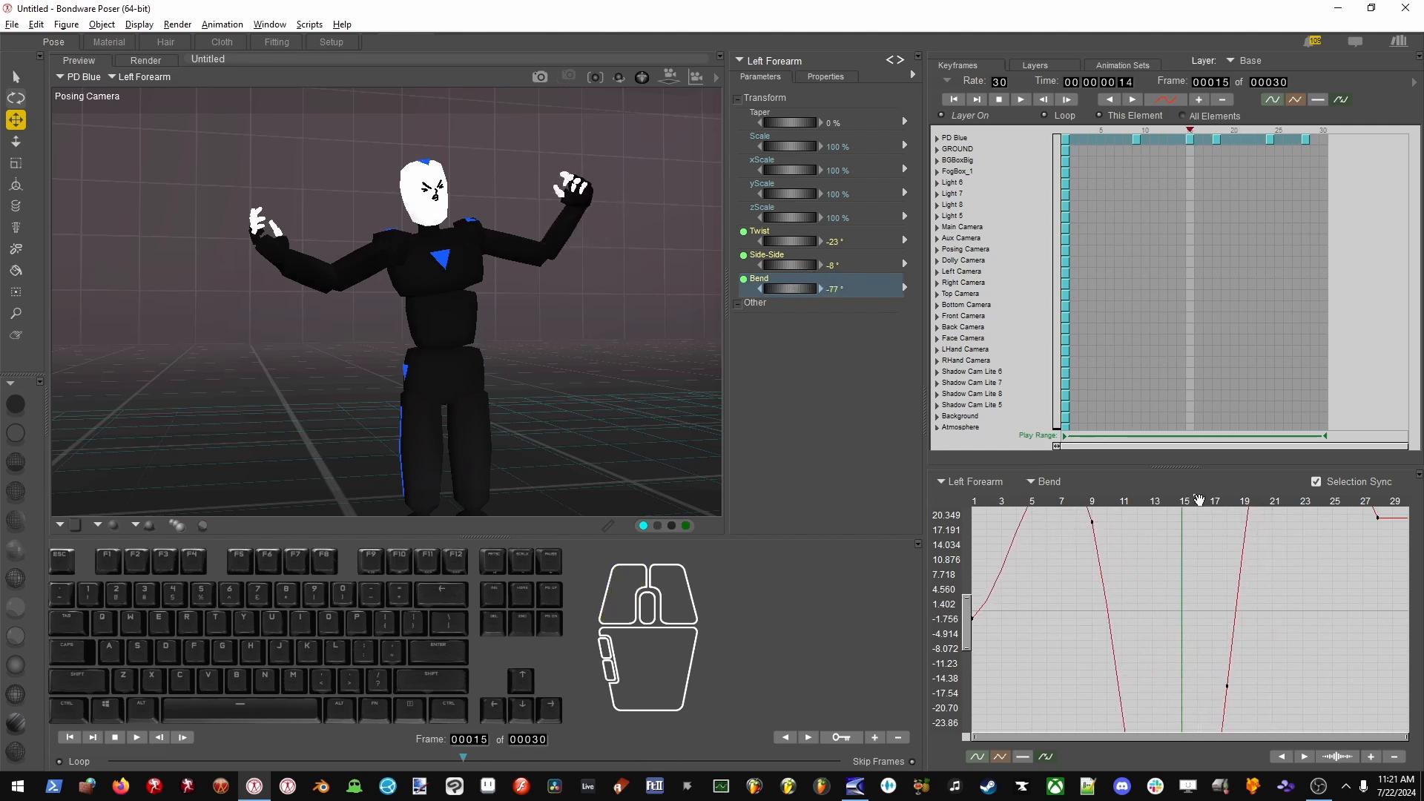
Rescale the Bend graph vertically so the whole left forearm curve fits in view.
left_click_drag(974, 604, 973, 601)
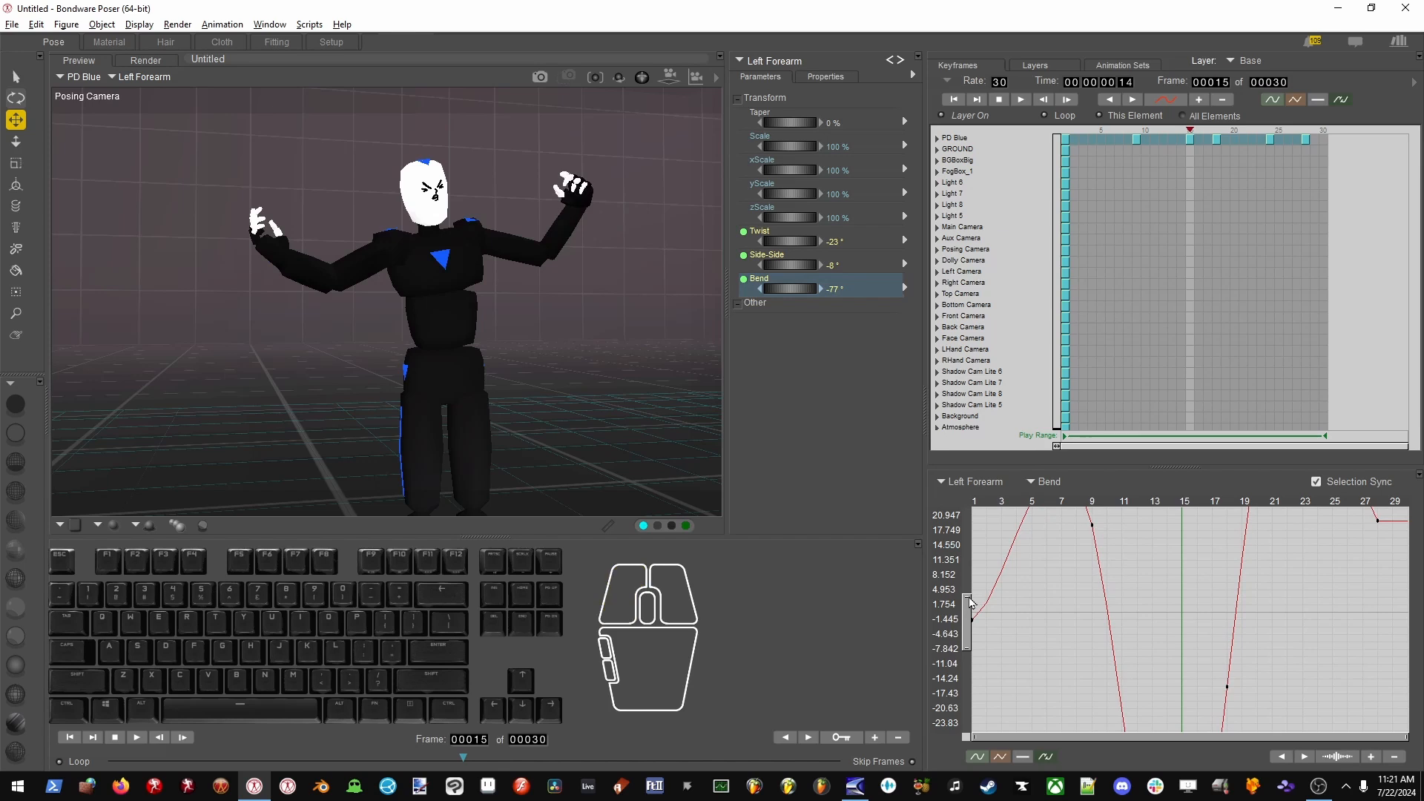
key("ctrl+shift+g")
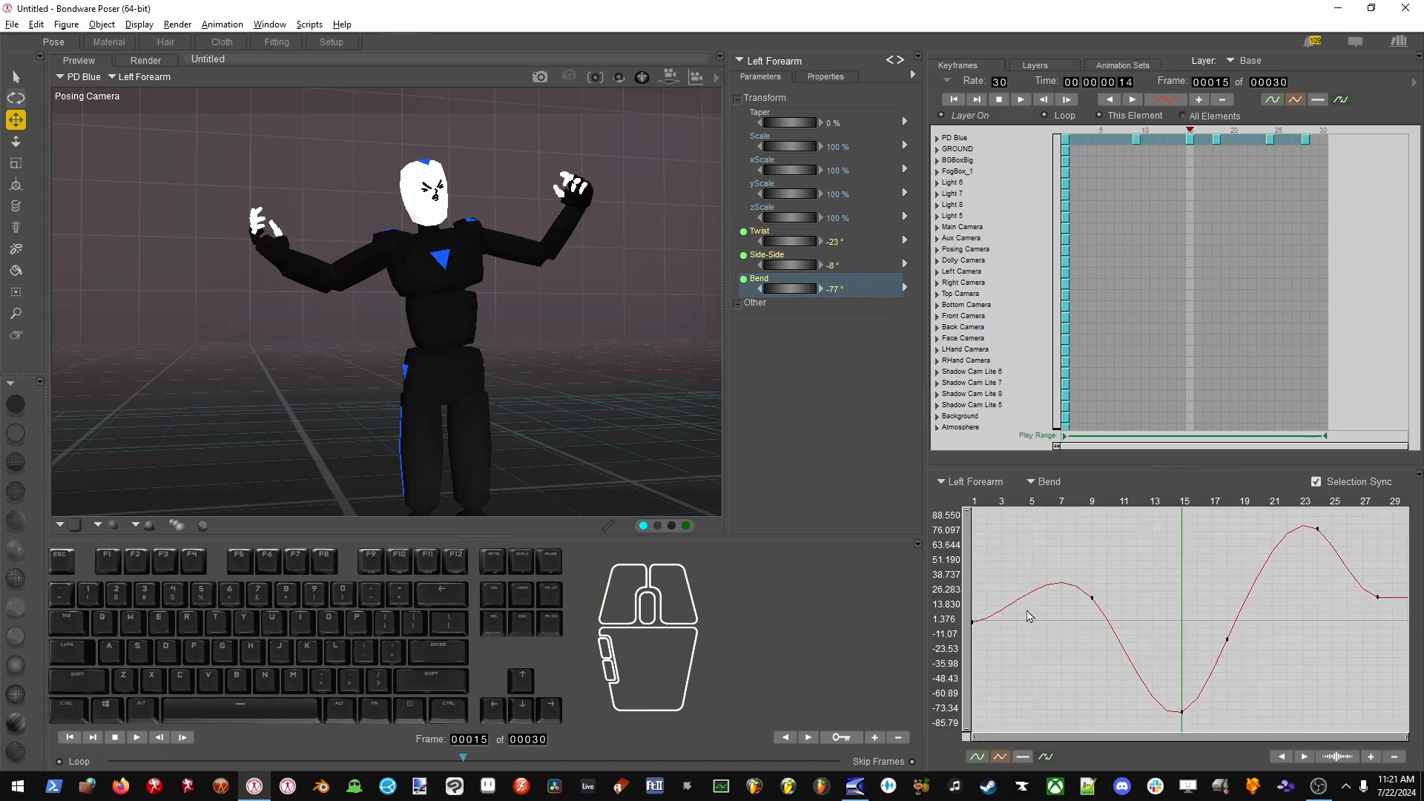
Select the Bend curve from frame 1 to 9 and try linear interpolation on it before returning it to spline.
left_click(1028, 552)
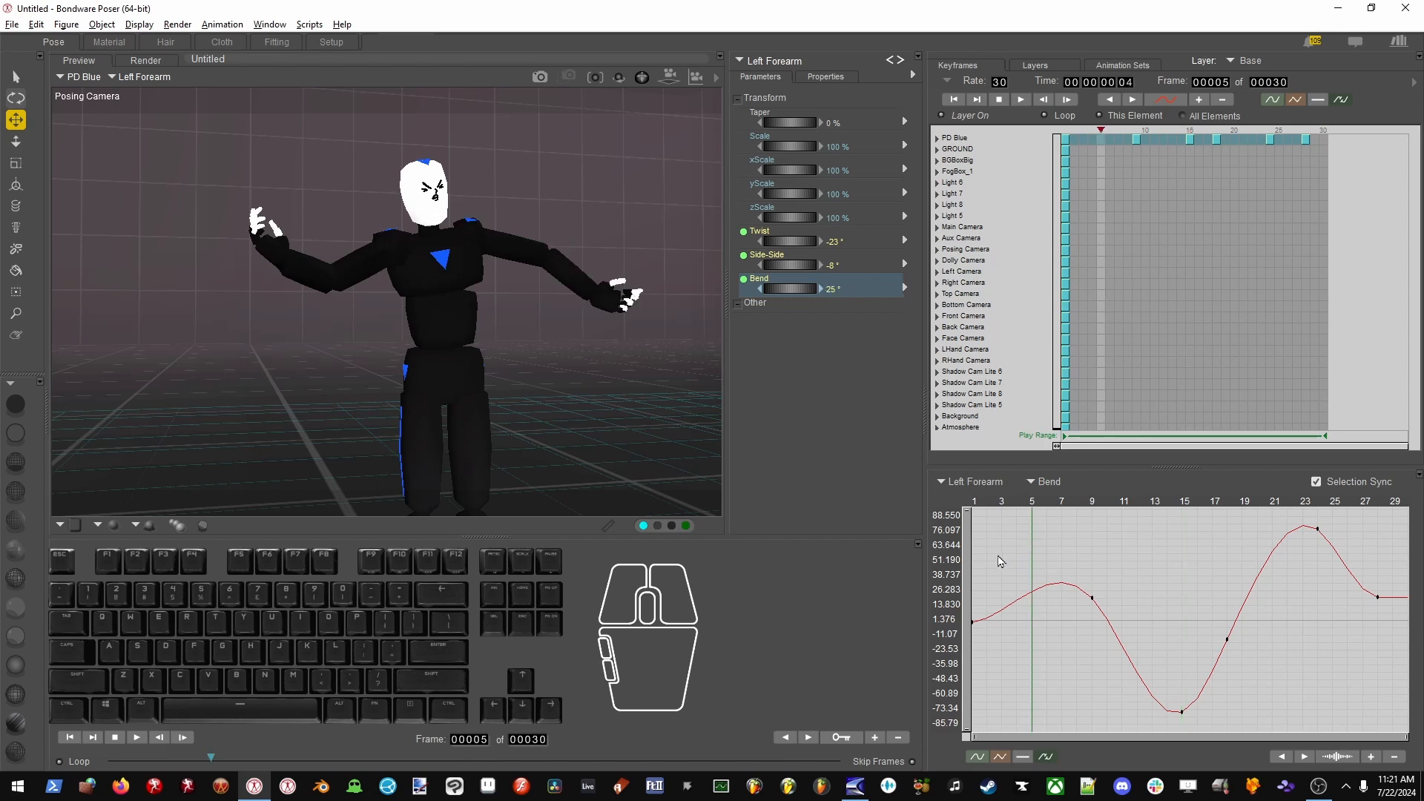
left_click_drag(1027, 547, 972, 599)
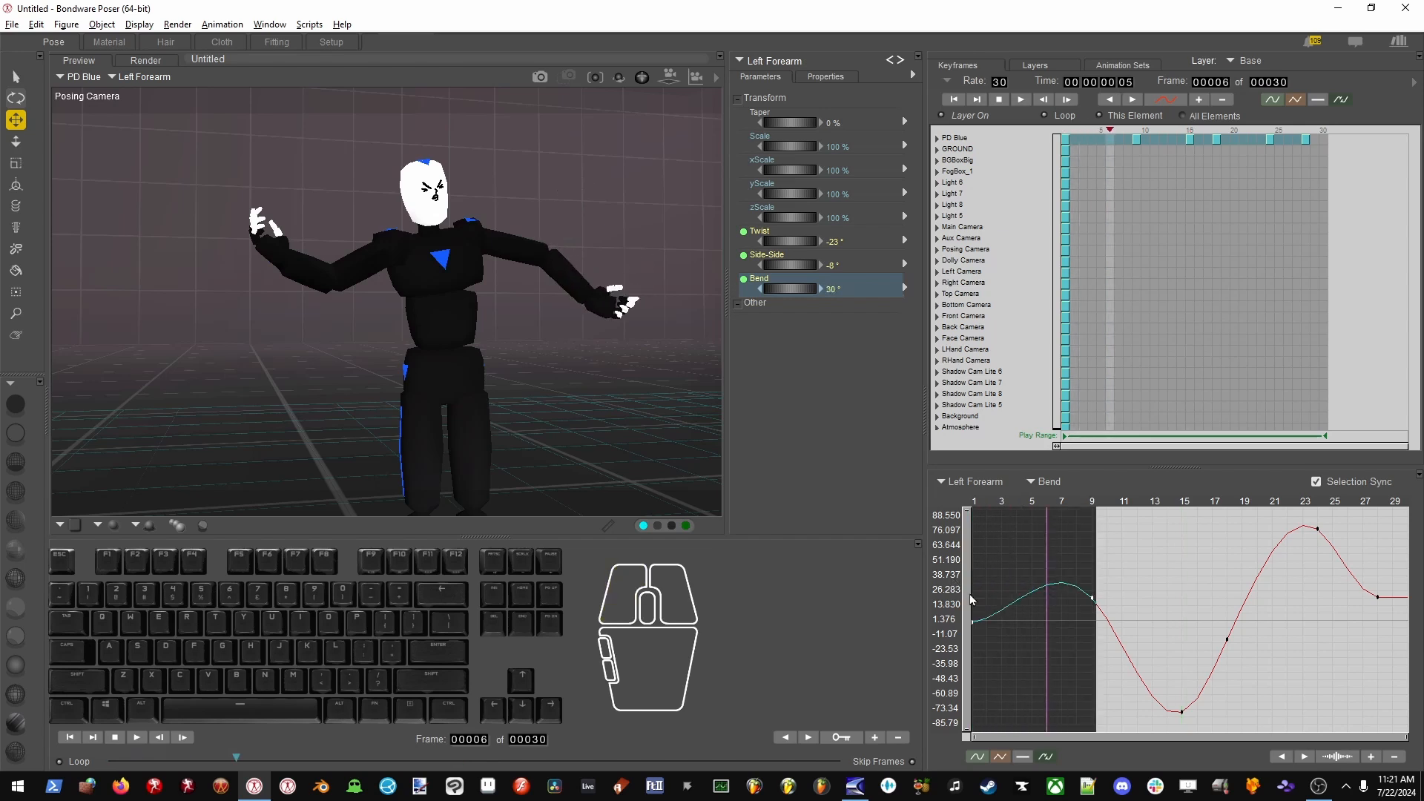
left_click(1000, 756)
left_click(984, 757)
Reshape the left forearm's Bend curve around frame 9 with new keys at frames 7 and 10, setting frame 10 to -13°.
left_click(1092, 596)
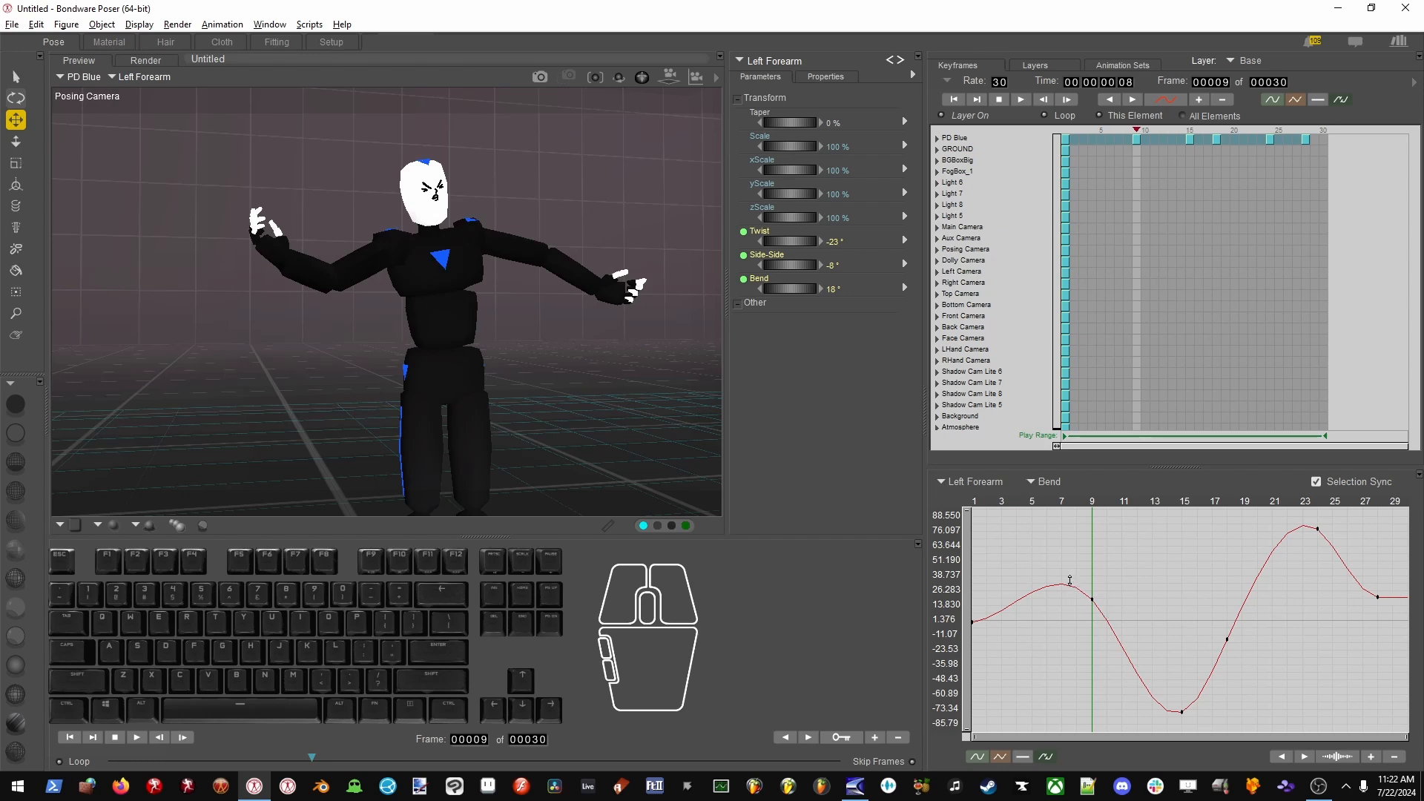
left_click_drag(1064, 584, 1107, 636)
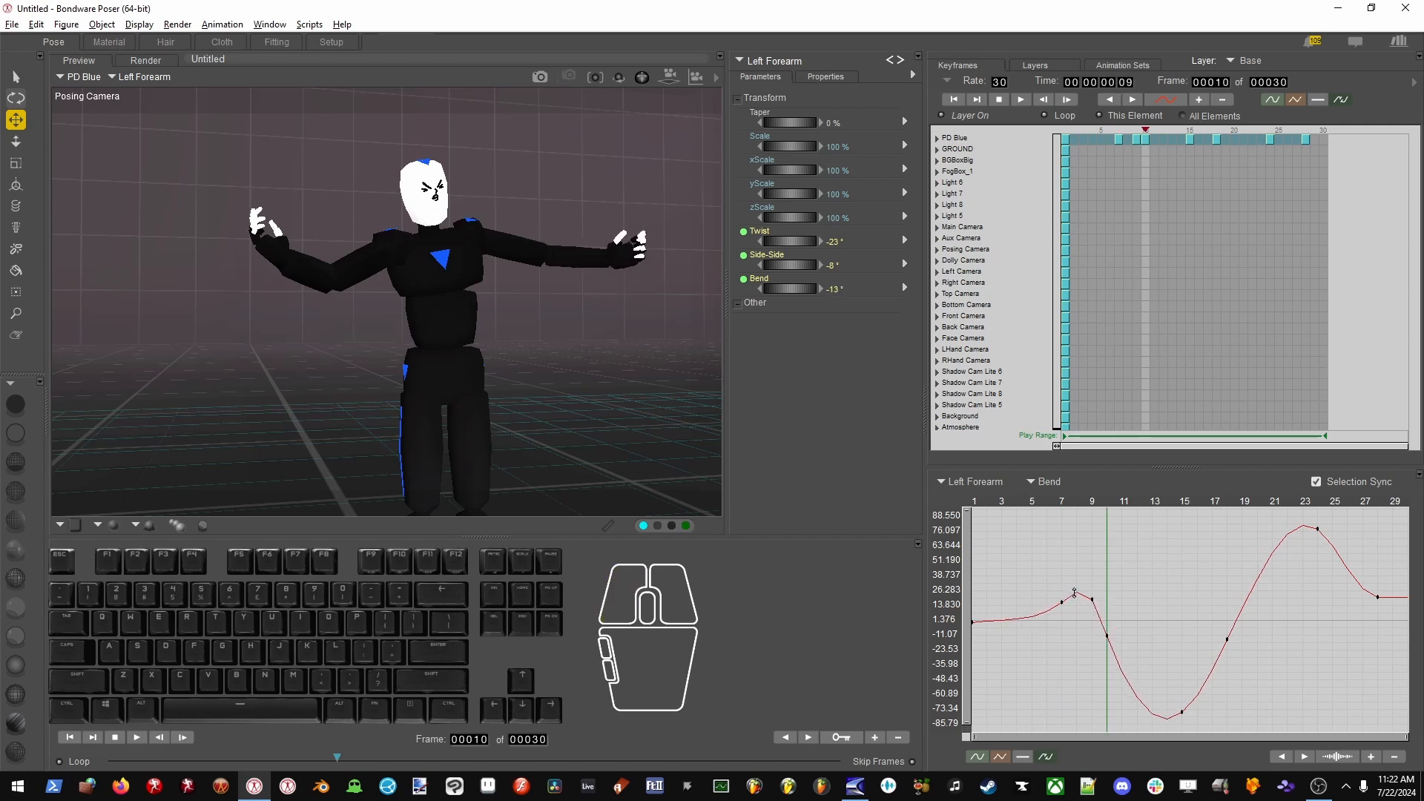
left_click(1075, 594)
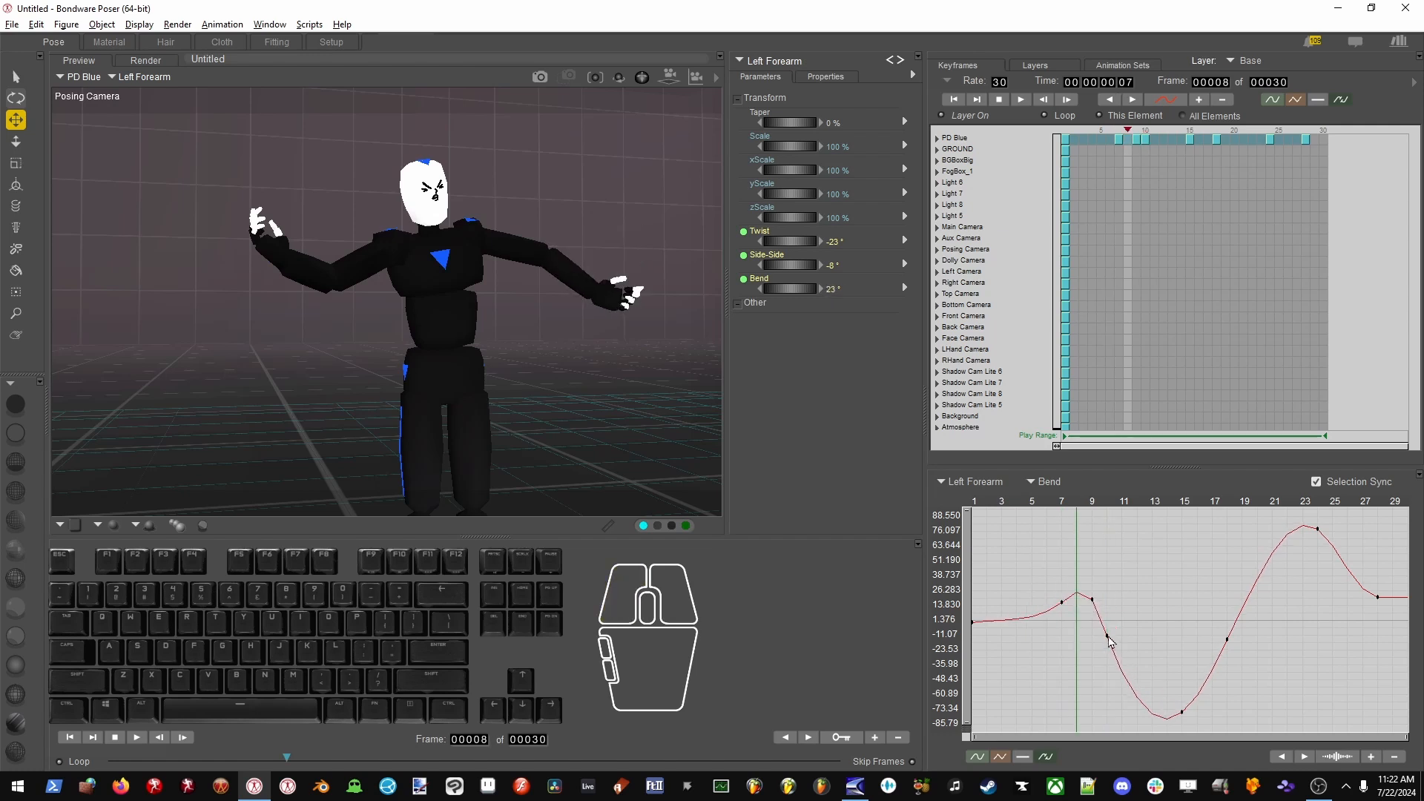
Try pulling the Bend curve section around frame 10 far down and redrawing the curve between frames 5 and 8.
left_click_drag(1123, 632, 1130, 718)
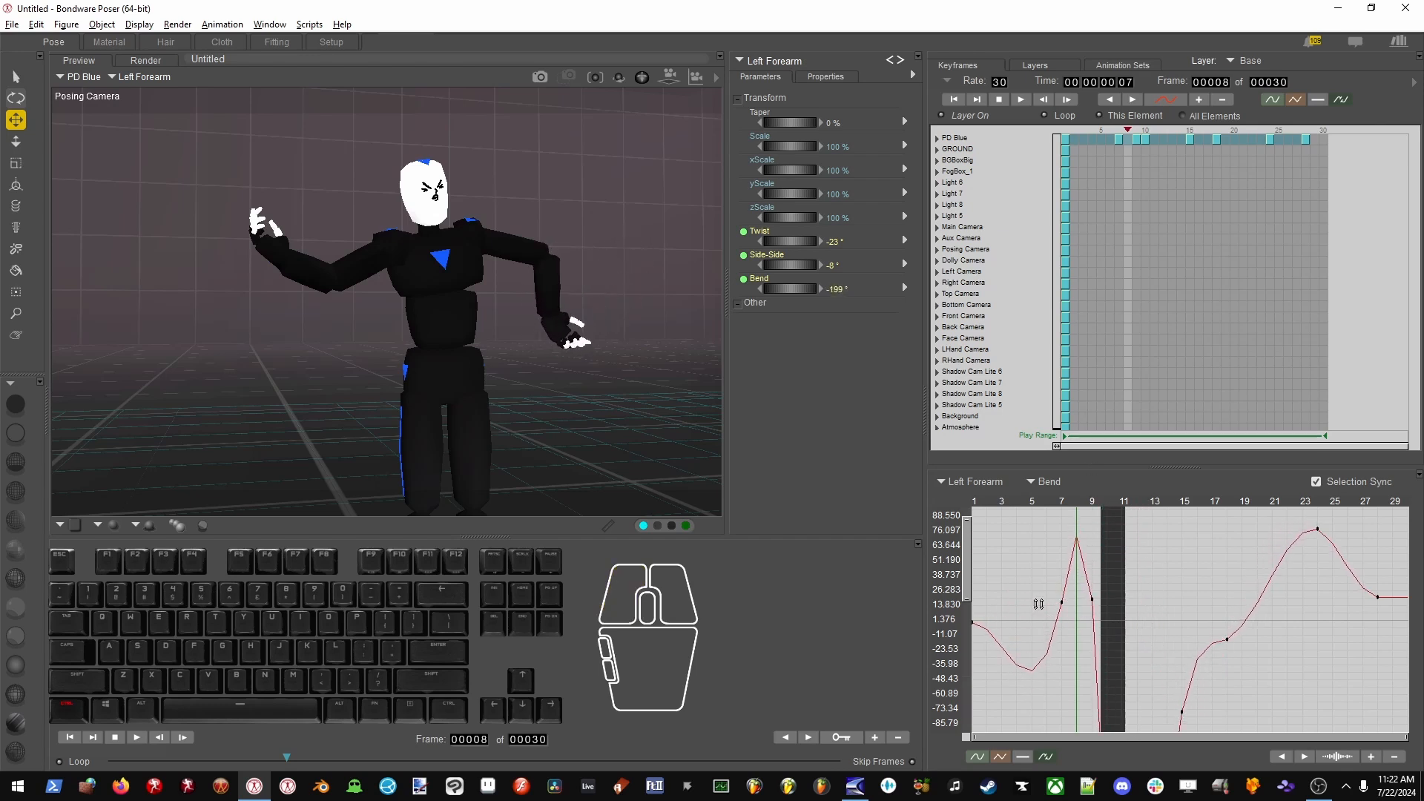
left_click(981, 579)
left_click(978, 582)
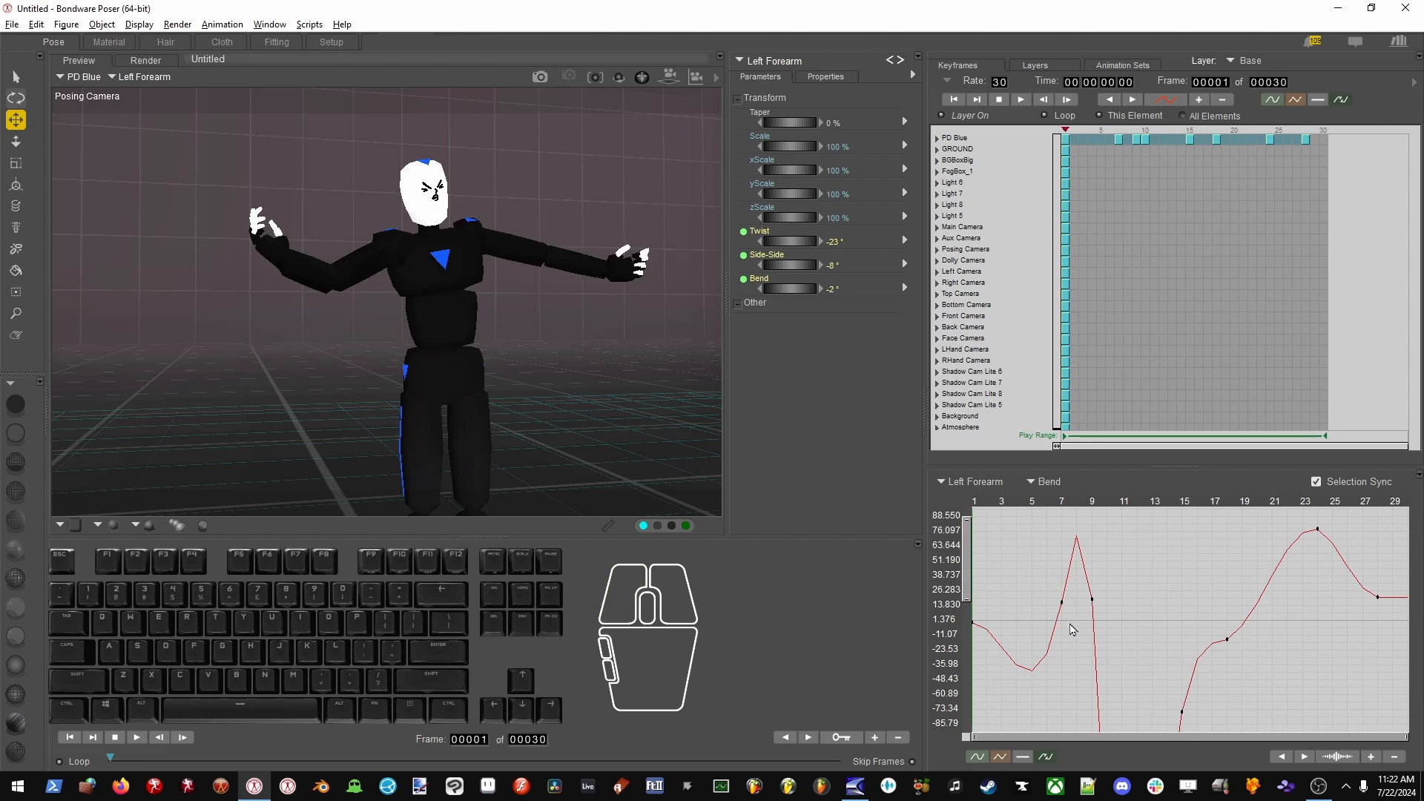
left_click_drag(1078, 543, 1038, 631)
left_click(1048, 601)
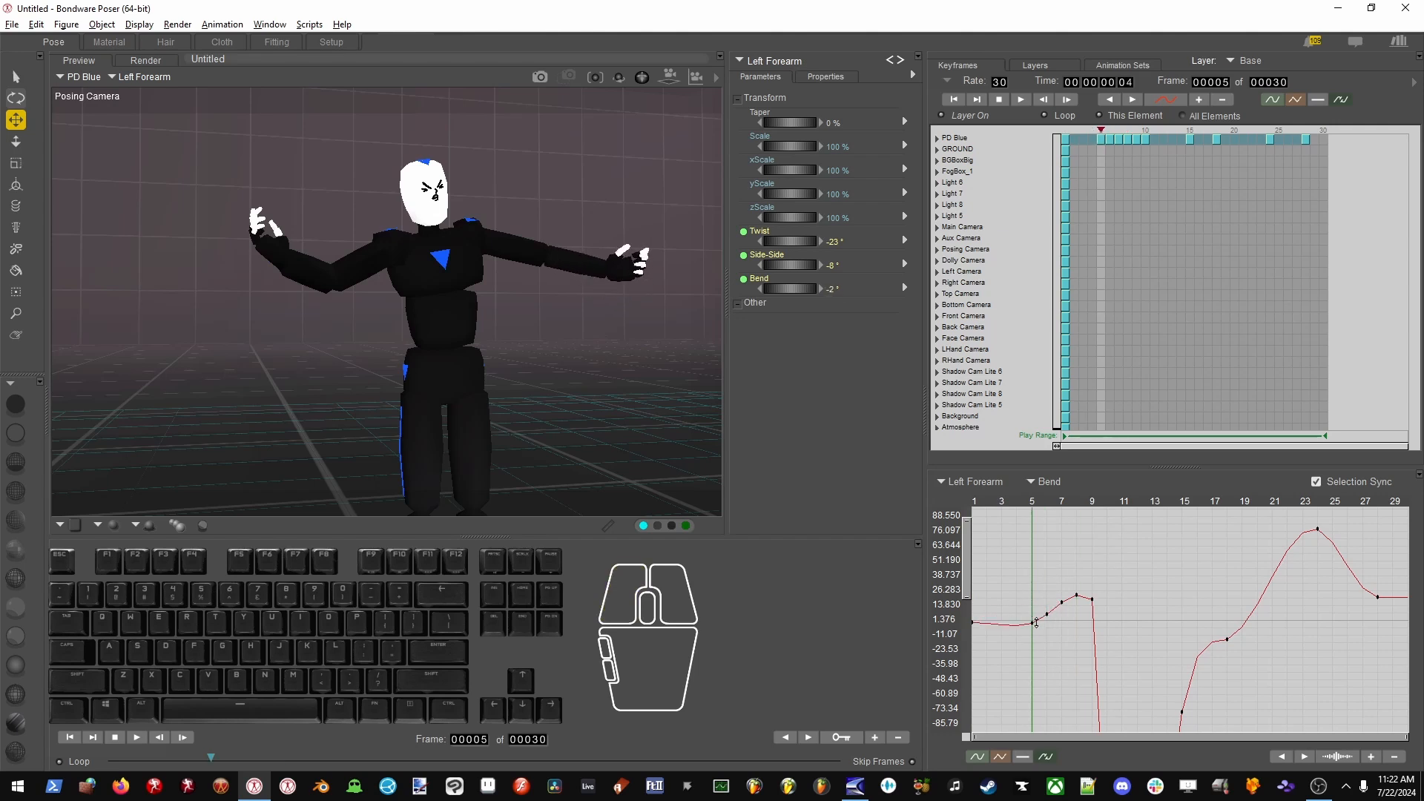
Undo the last experimental edits to the left forearm's Bend curve.
key("ctrl+z")
key("ctrl+z")
key("ctrl+z")
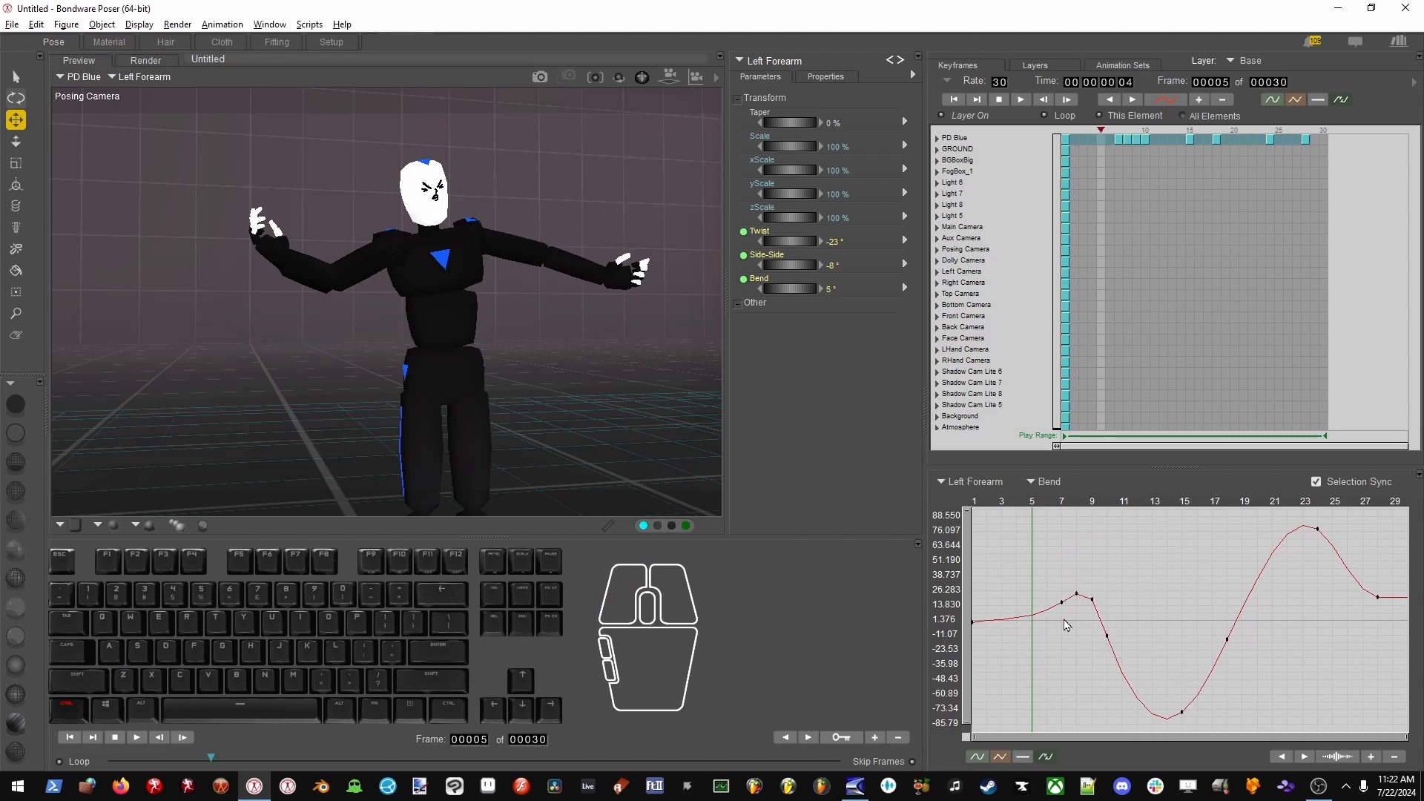
Make the left forearm's Bend curve linear from frame 1 to 7 and from frame 10 to 15.
left_click(1000, 757)
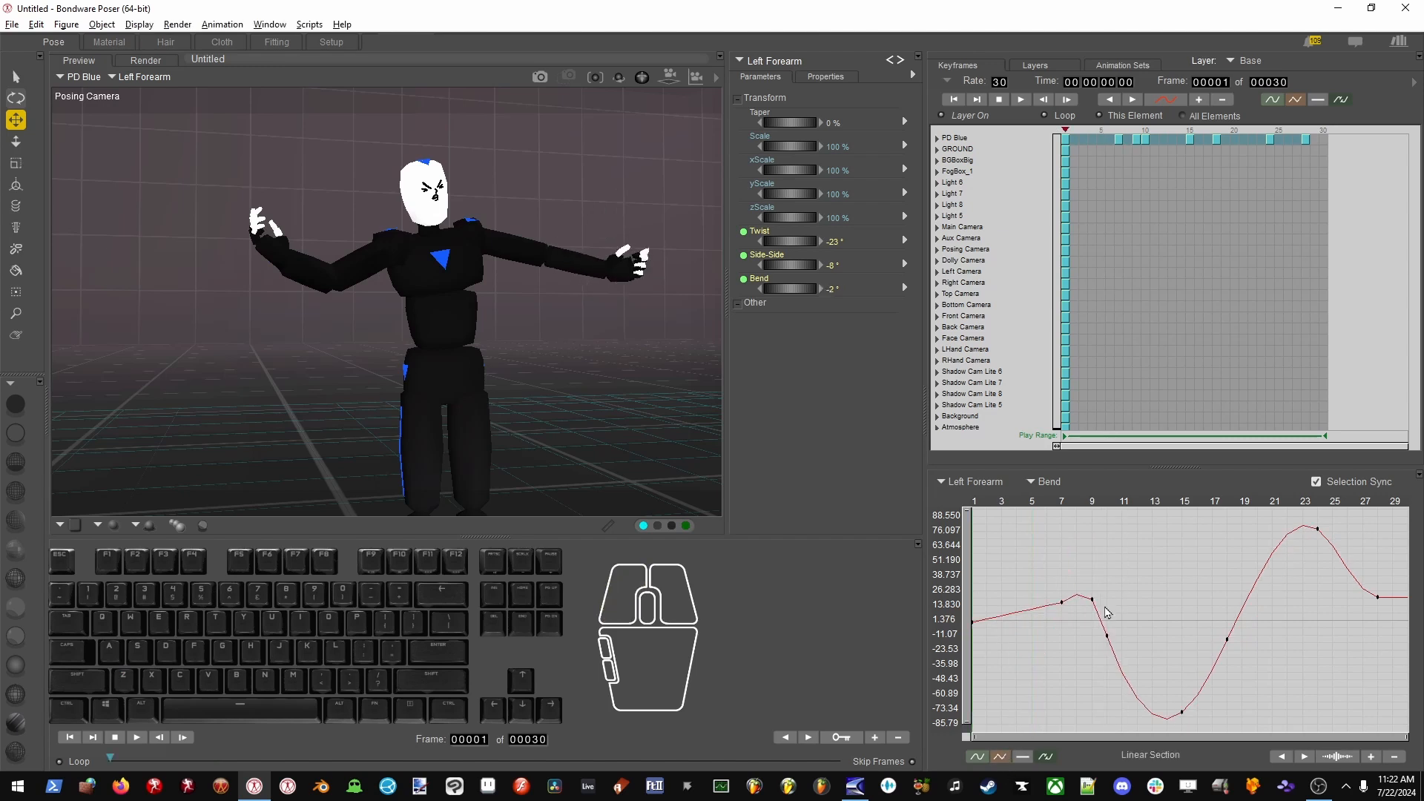
left_click(1143, 212)
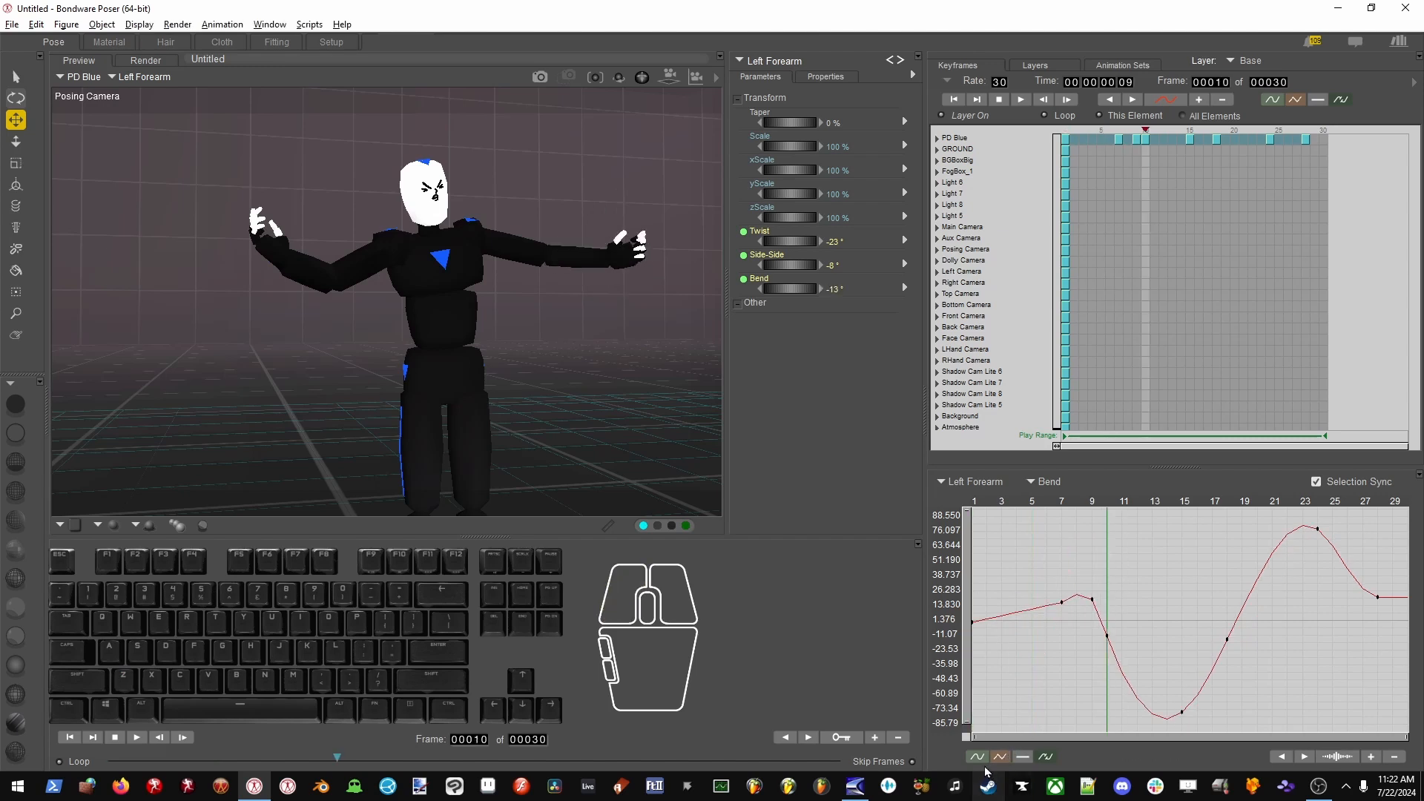
left_click(1000, 756)
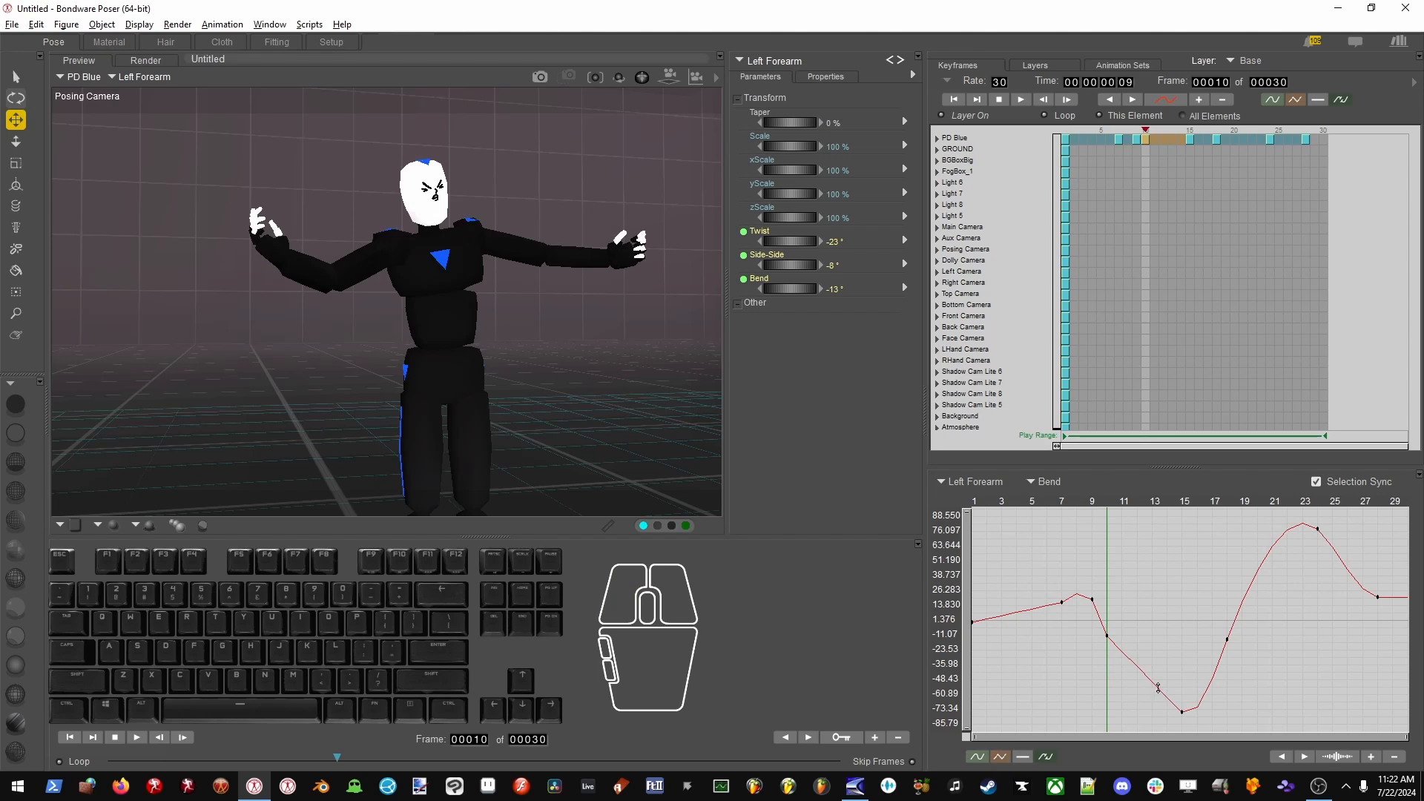
Add Bend keys at frames 13, 14 and 23 of the left forearm curve and raise the frame 10 key to 6°.
left_click(1158, 688)
left_click(1170, 706)
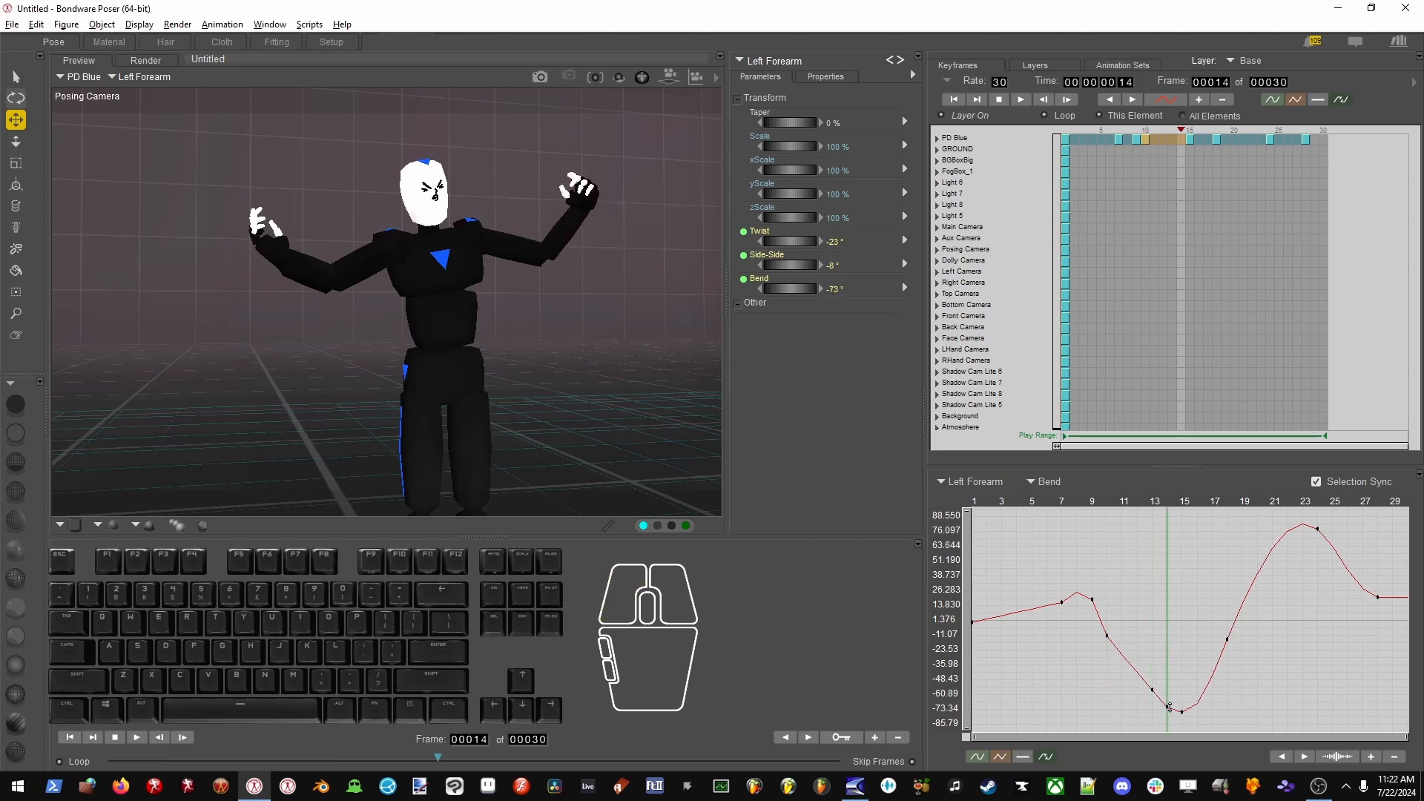
left_click_drag(1107, 636, 1115, 619)
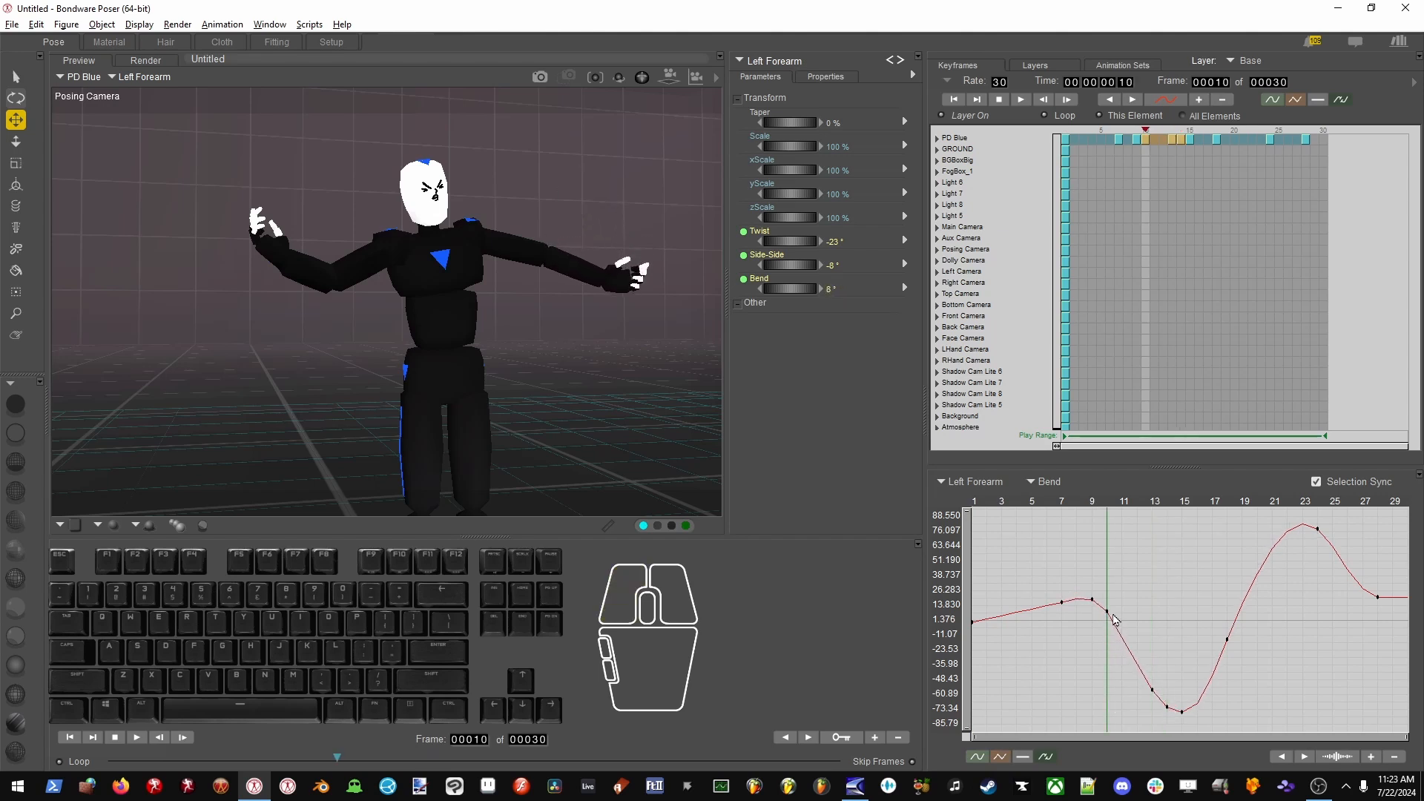
left_click(1307, 527)
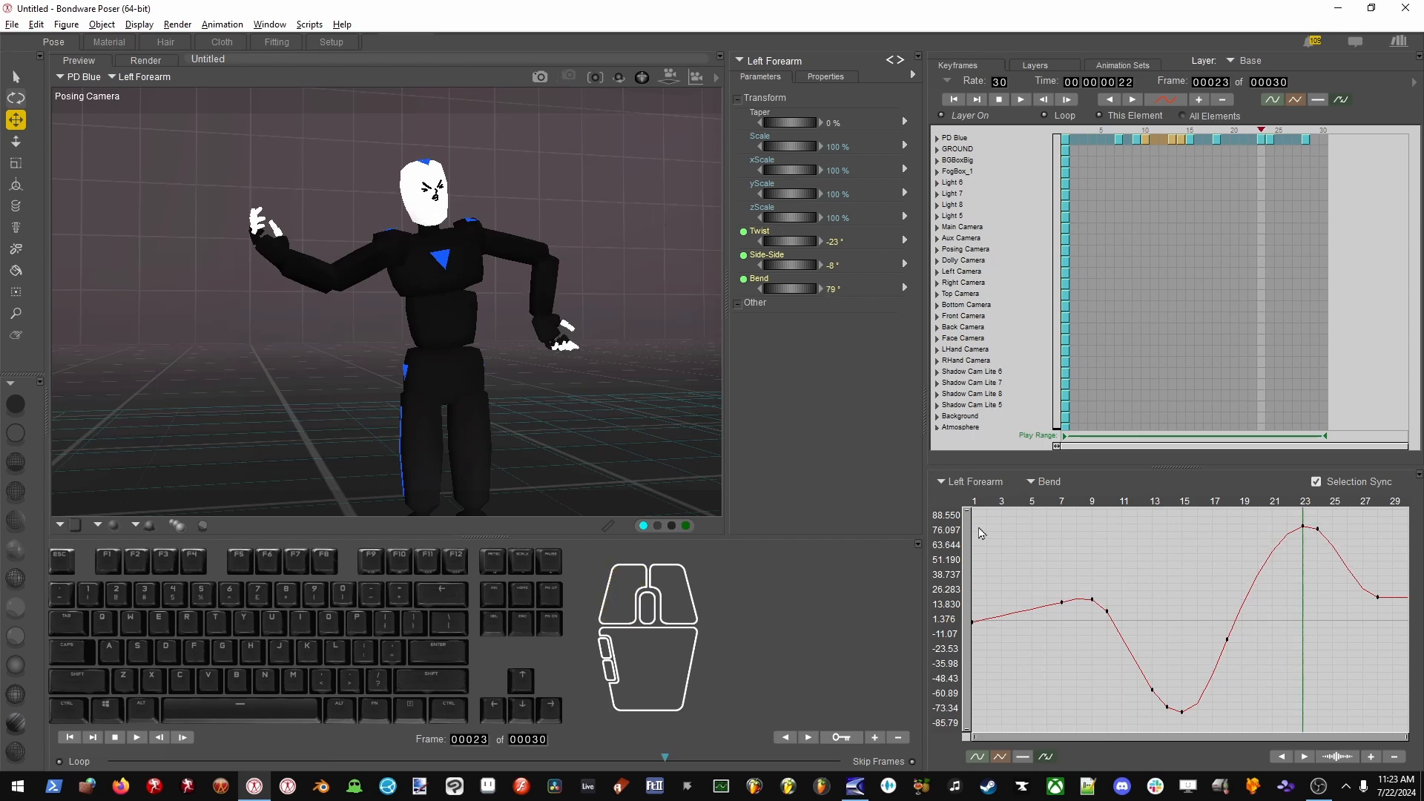
Play back the left forearm animation and stop it.
key("Return")
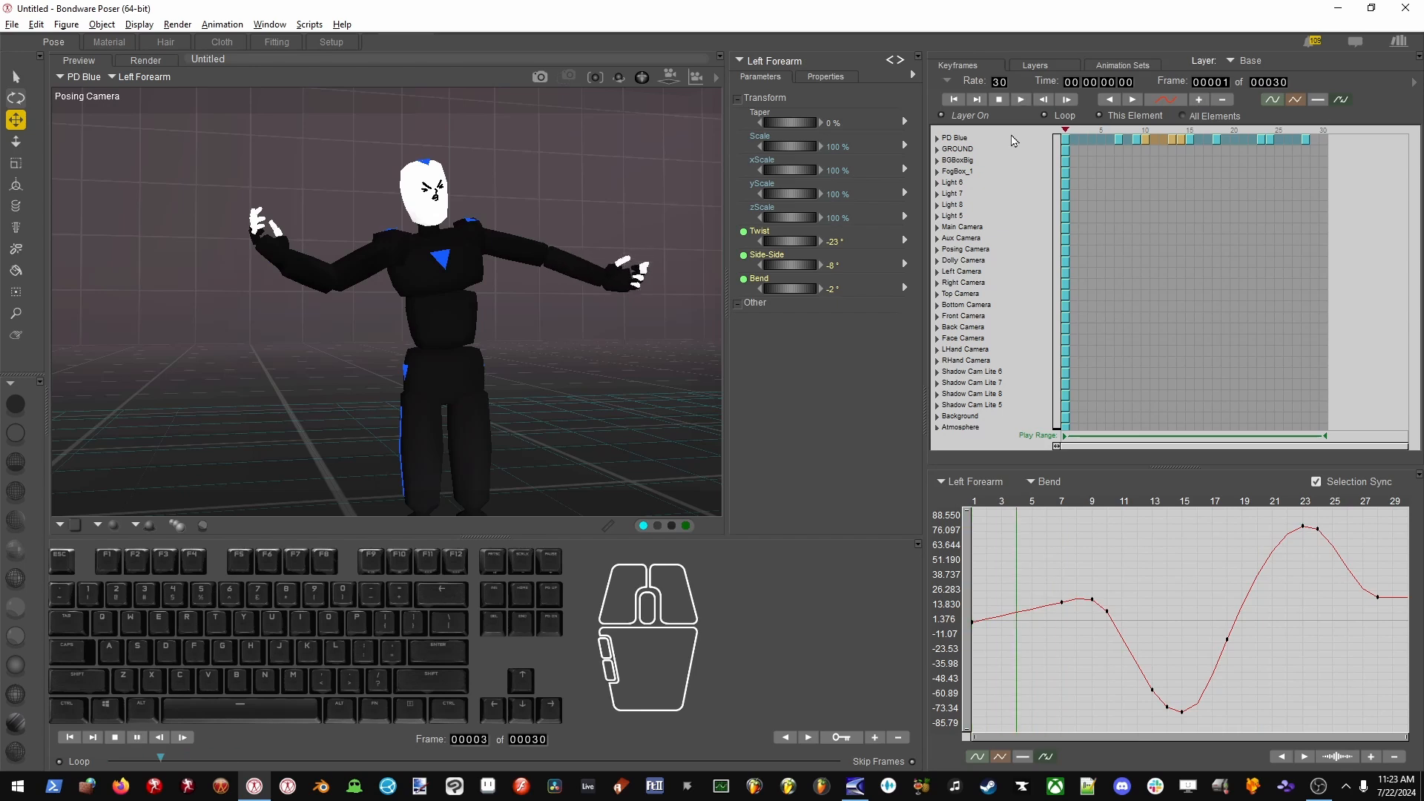
key("Return")
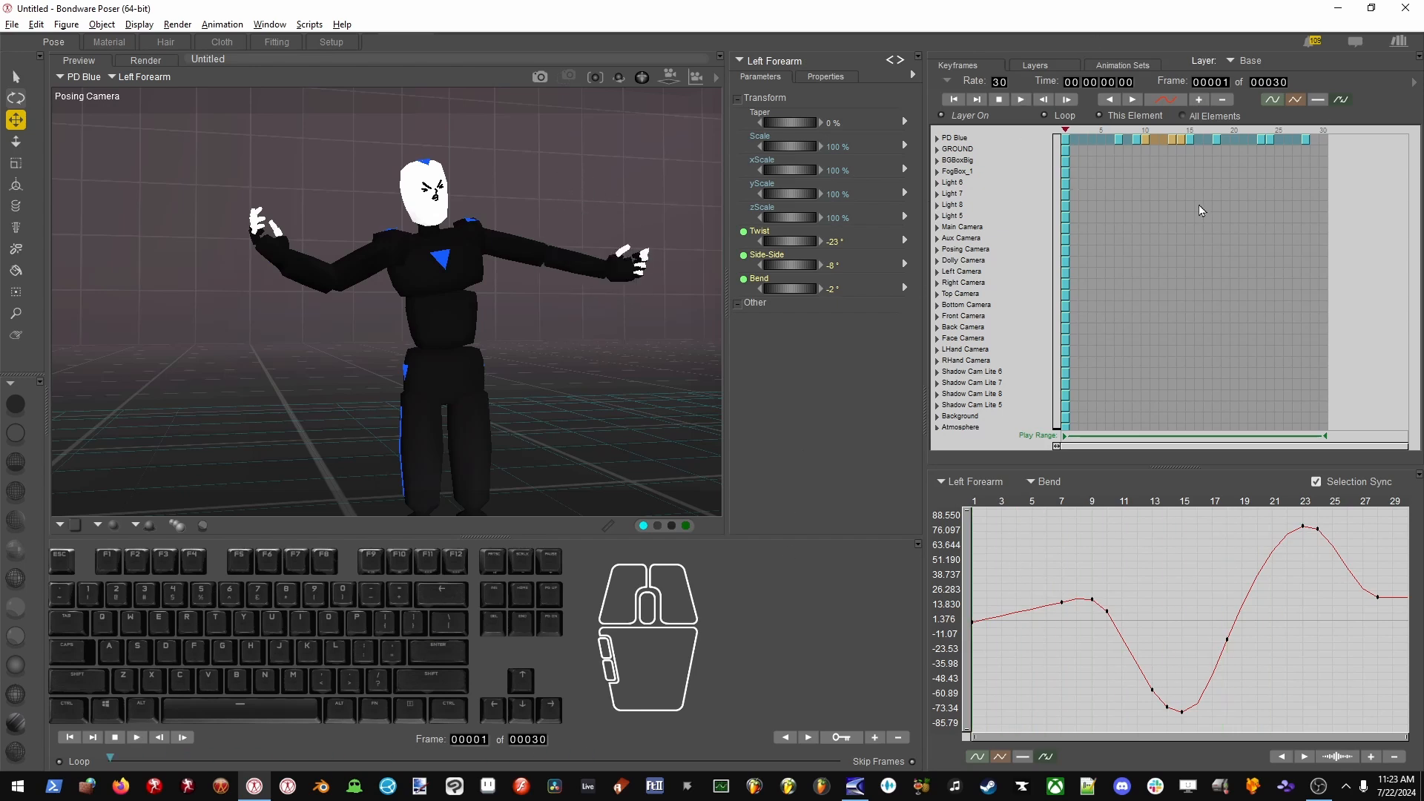
Expand PD Blue's keyframe tracks and pose the figure at frame 10 with both arms raised, the torso leaning and the left leg kicked outward.
left_click(938, 139)
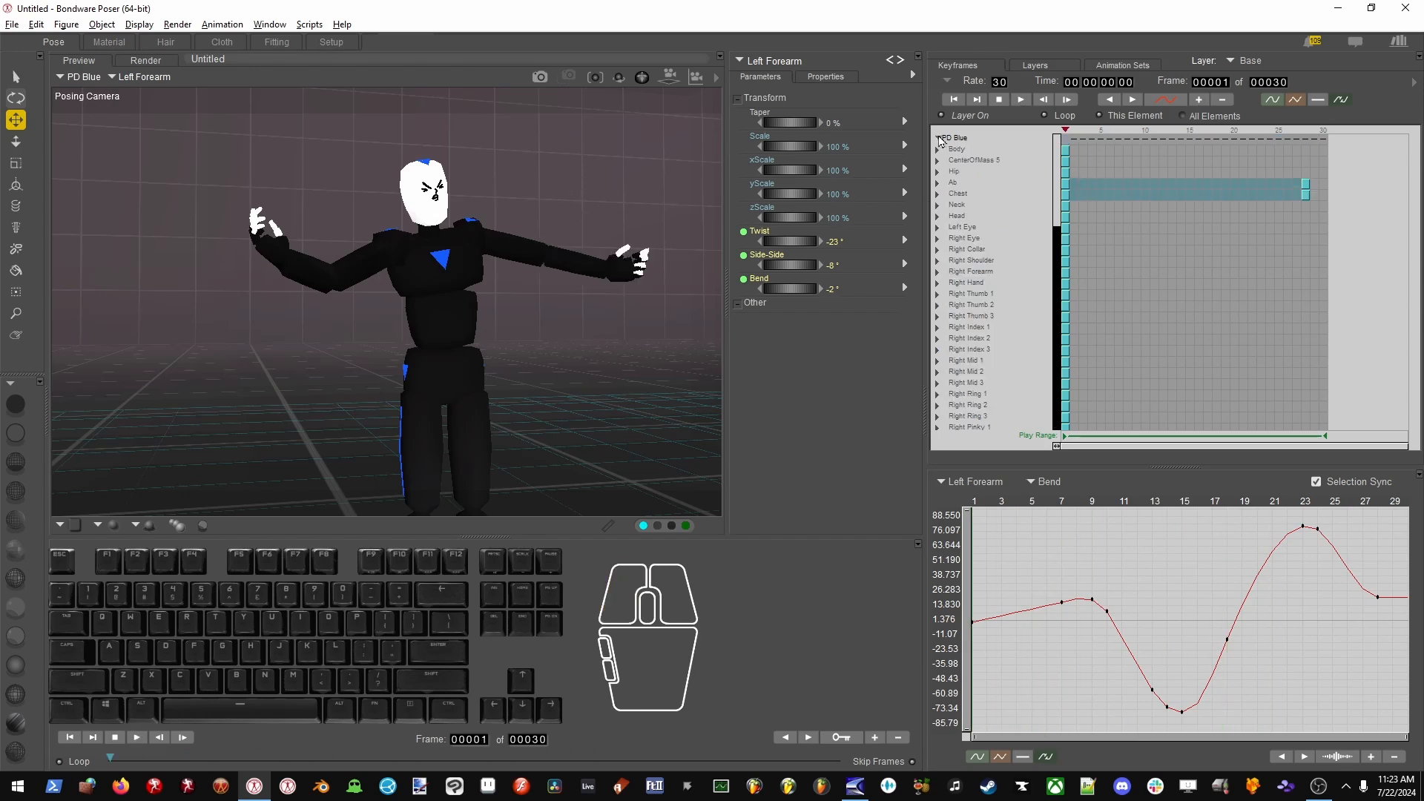
left_click(987, 152)
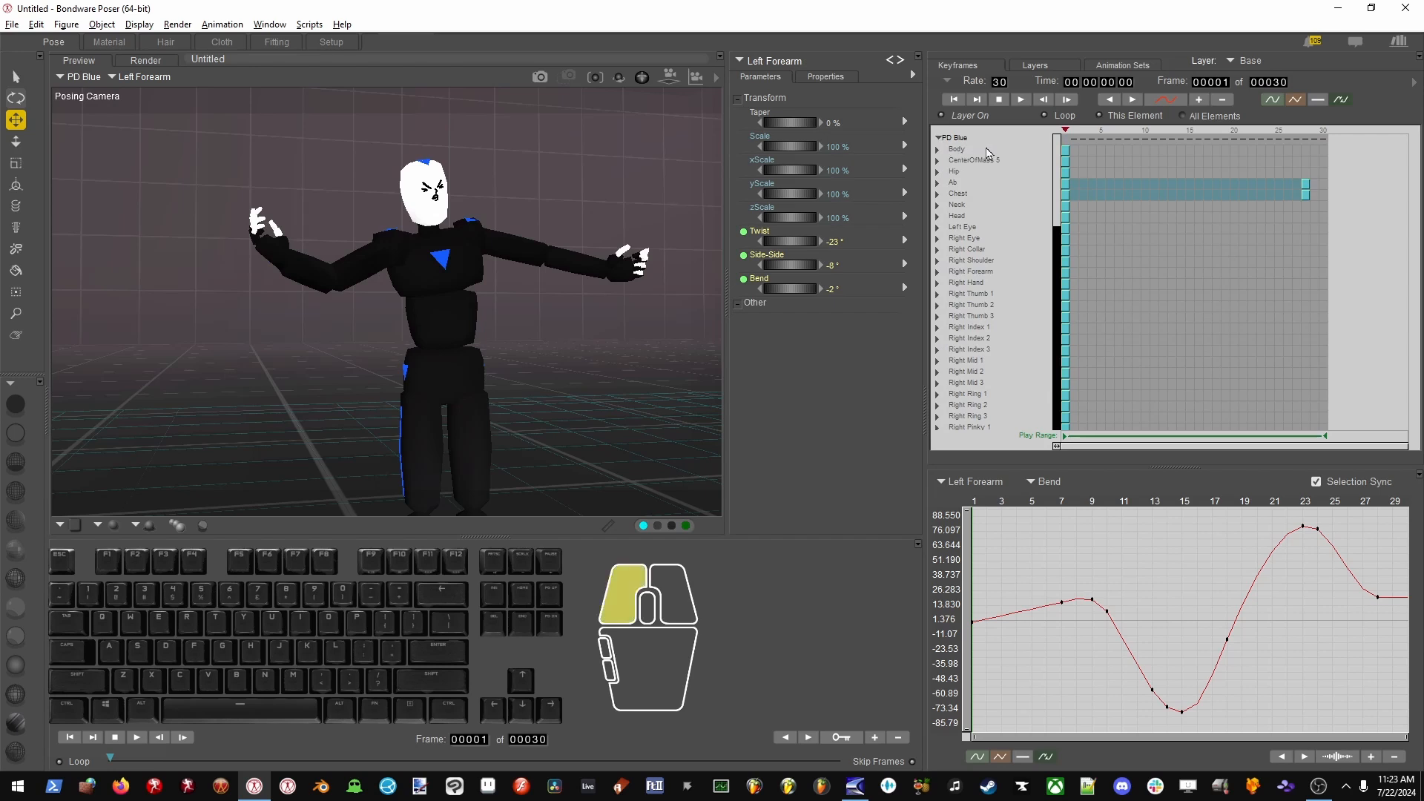
left_click(1147, 141)
left_click_drag(524, 245, 521, 159)
left_click_drag(376, 248, 378, 185)
left_click_drag(444, 303, 393, 274)
left_click_drag(474, 419, 594, 253)
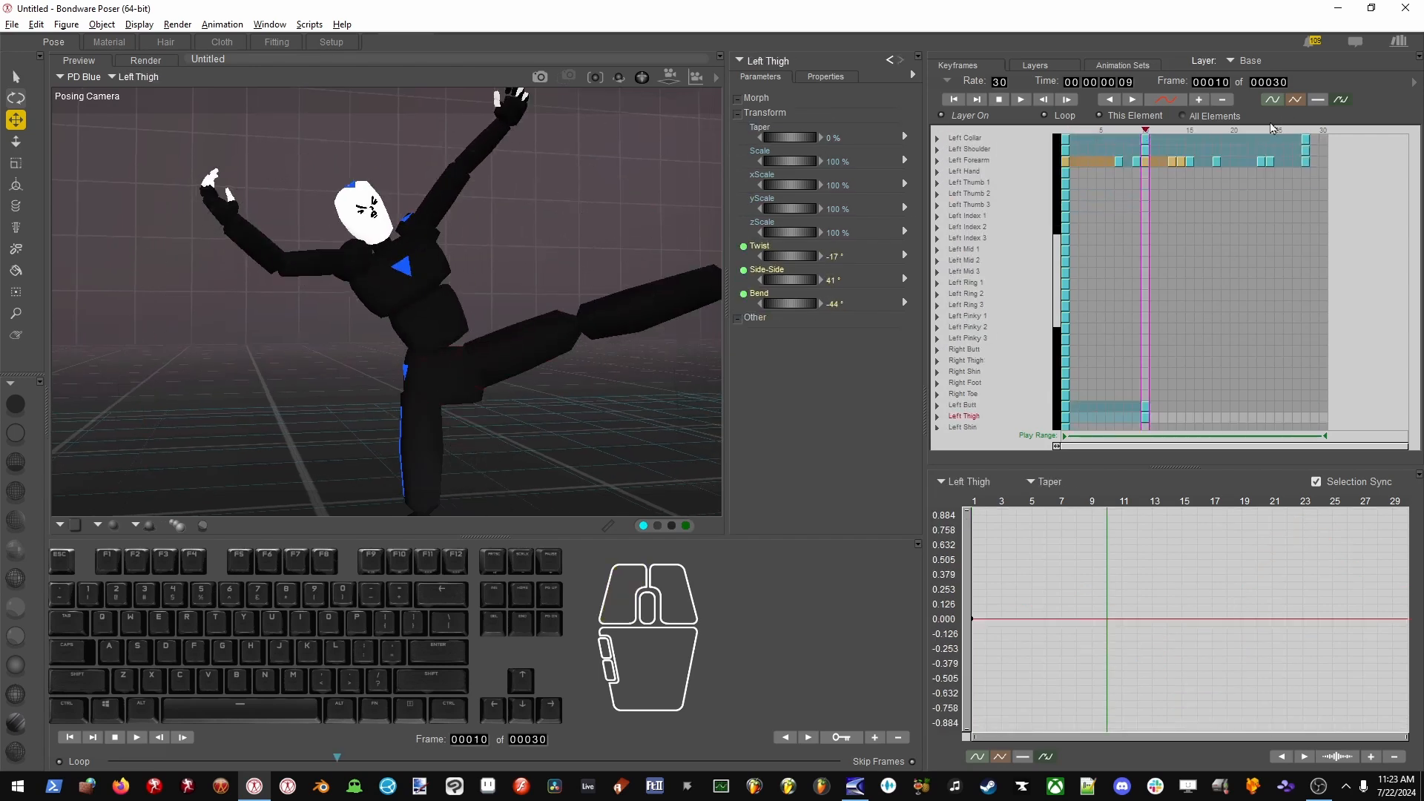
Return to PD Blue's first body-part tracks and scrub across the frames just after frame 10 to check the pose.
left_click_drag(1057, 250, 1057, 148)
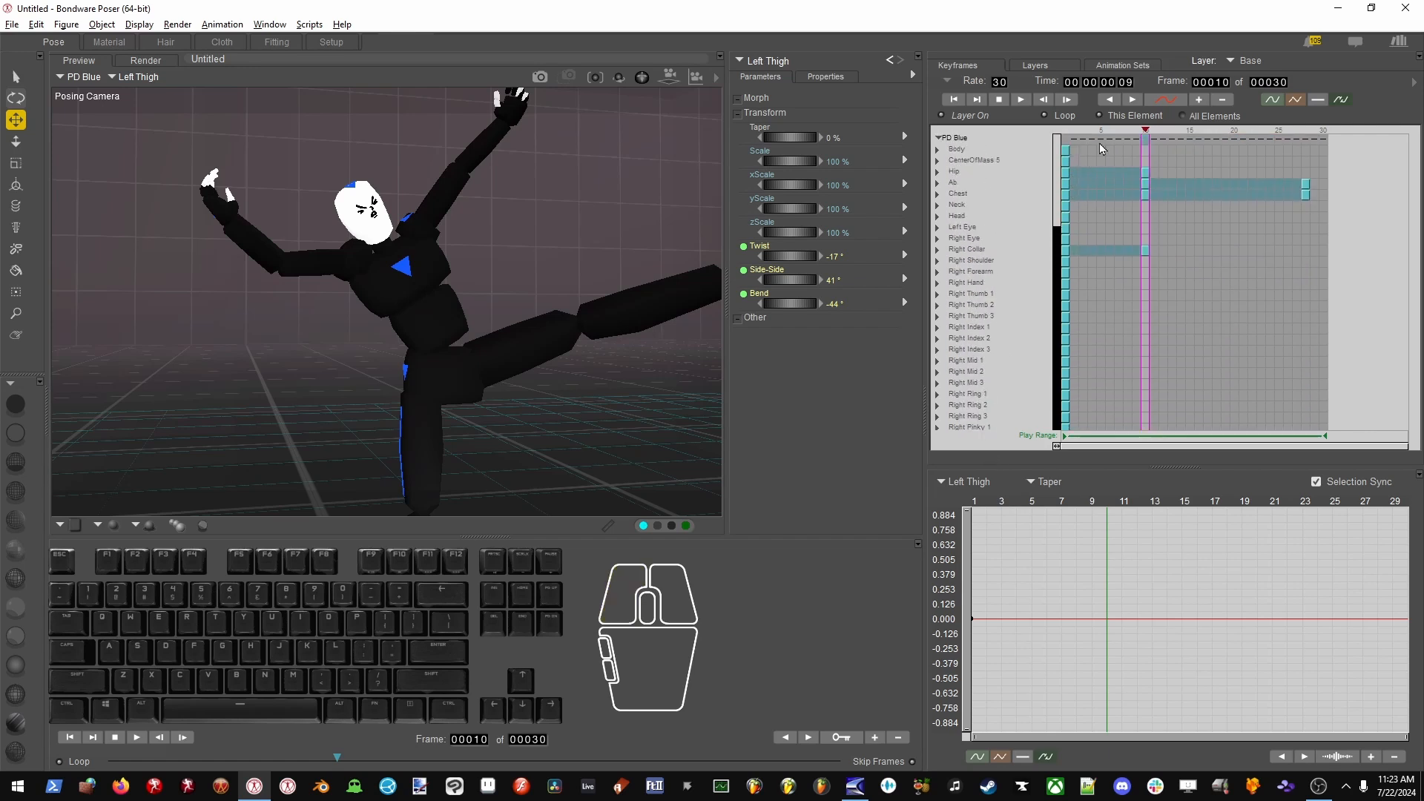
left_click(1144, 142)
left_click(1163, 140)
left_click(1183, 142)
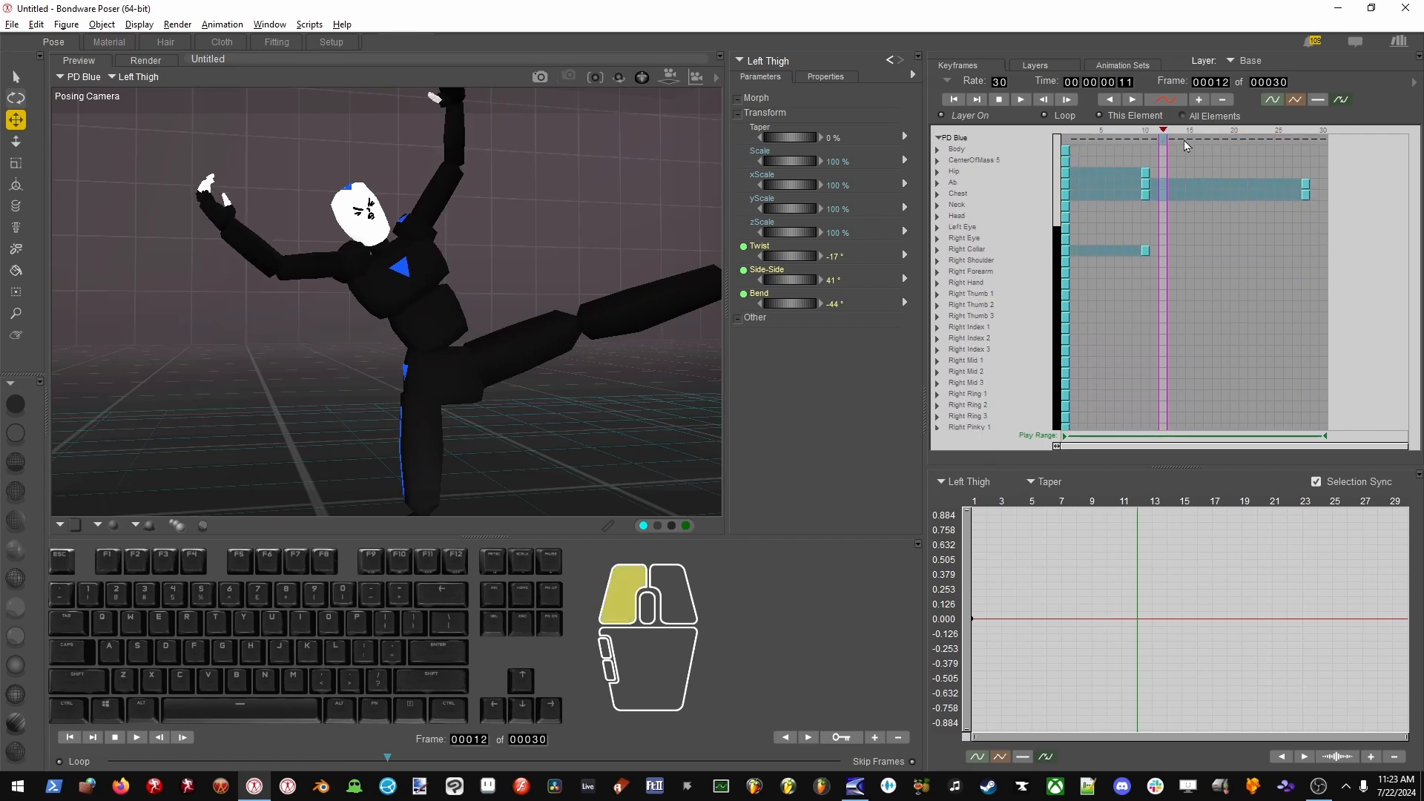
Try shifting a selected block of PD Blue's body-part keys from frame 10 to frame 9, and undo the shift.
left_click_drag(1133, 142, 1229, 333)
left_click(1118, 172)
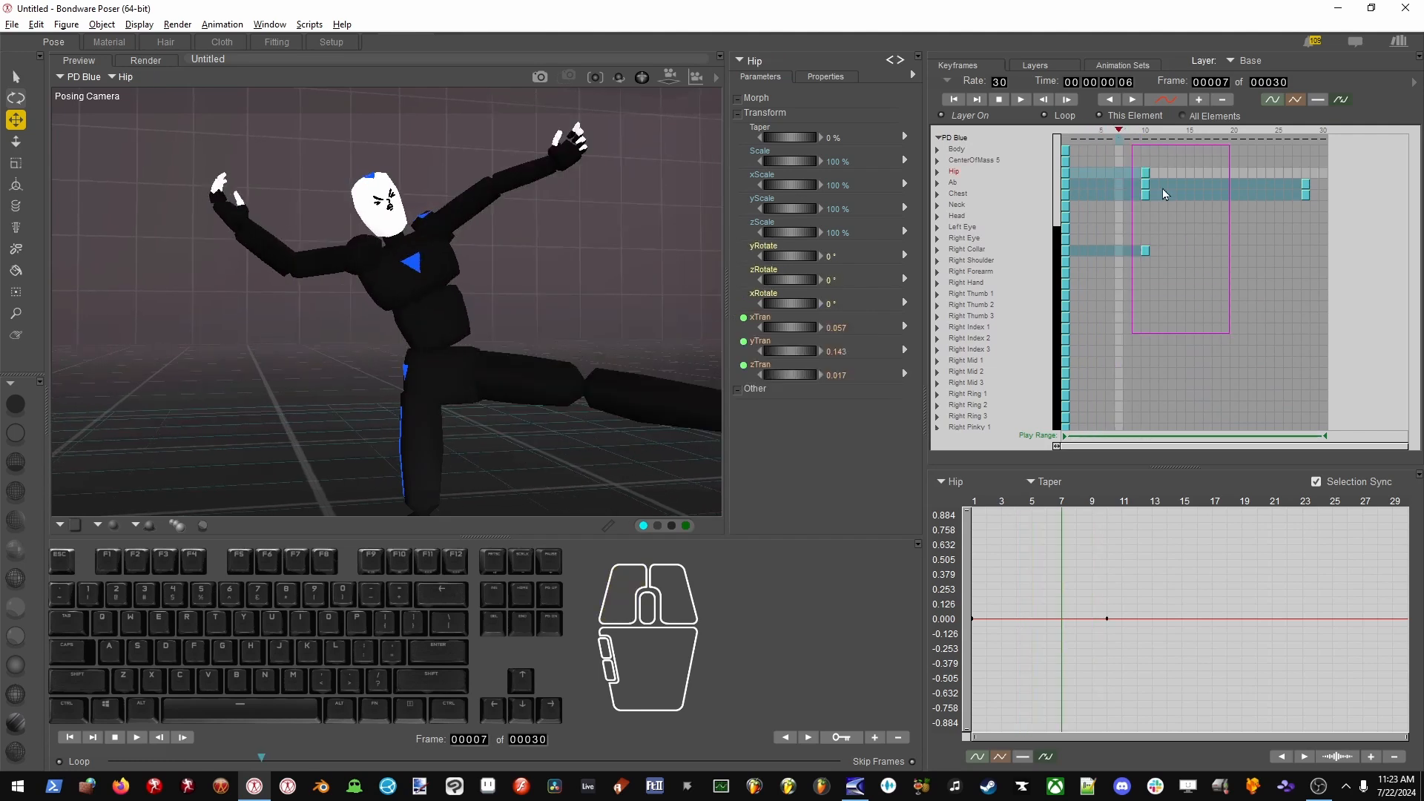
left_click_drag(1173, 188, 1164, 188)
key("ctrl+z")
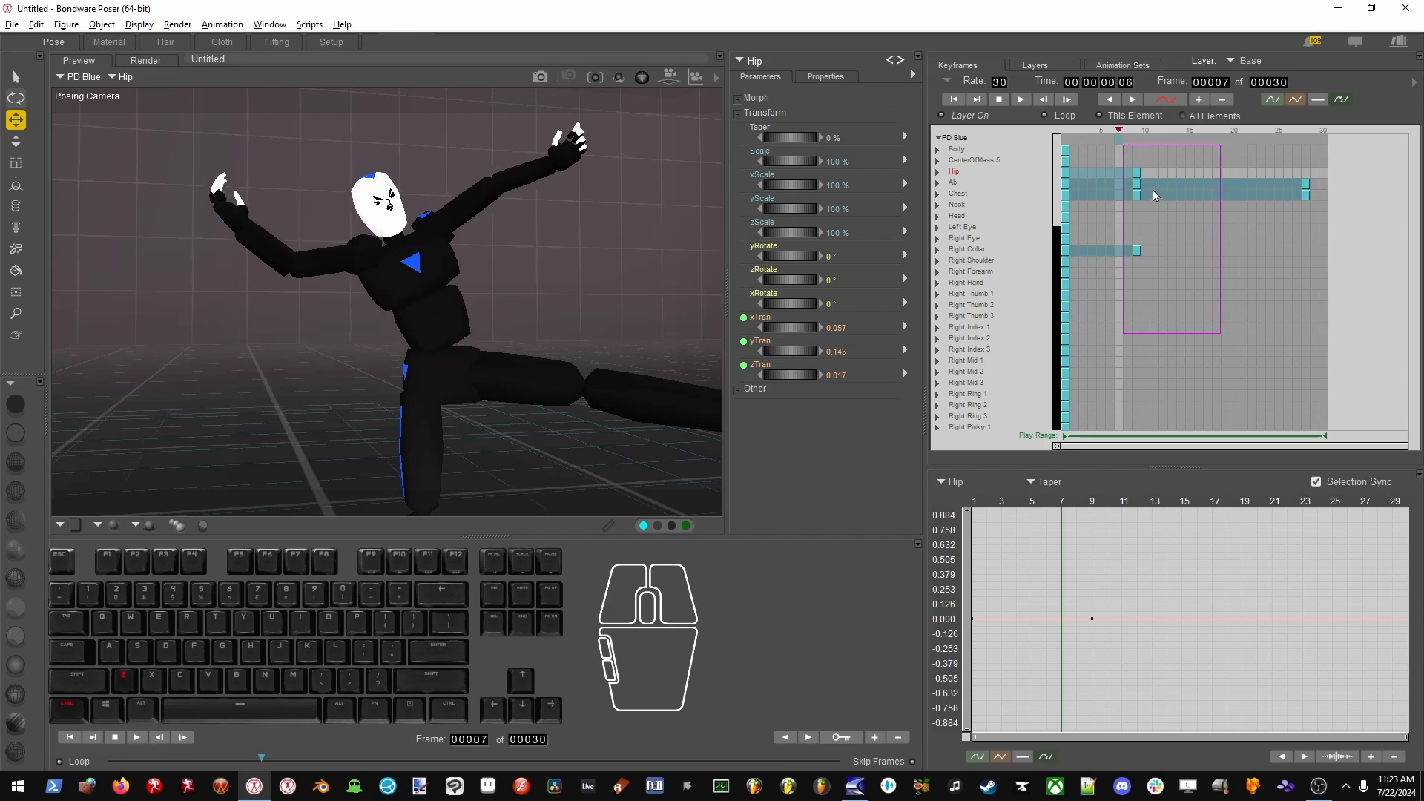
Duplicate blocks of PD Blue's body-part keys along the timeline, placing full key columns at frames 9, 19 and 24.
left_click(1147, 142)
left_click_drag(1116, 146, 1220, 151)
left_click(1088, 151)
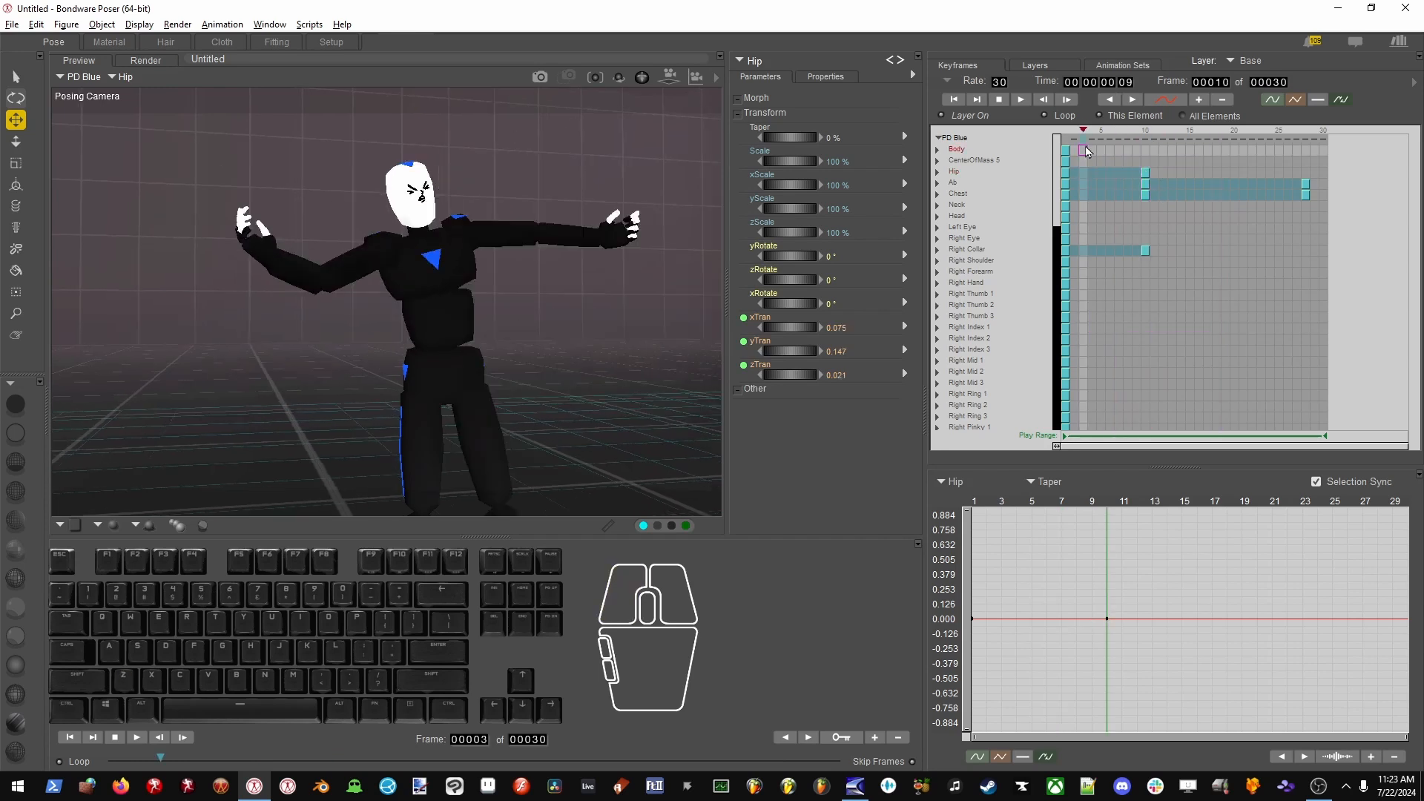
left_click_drag(1131, 181, 1191, 175, "alt")
left_click(1154, 183)
left_click_drag(1188, 178, 1255, 204, "alt")
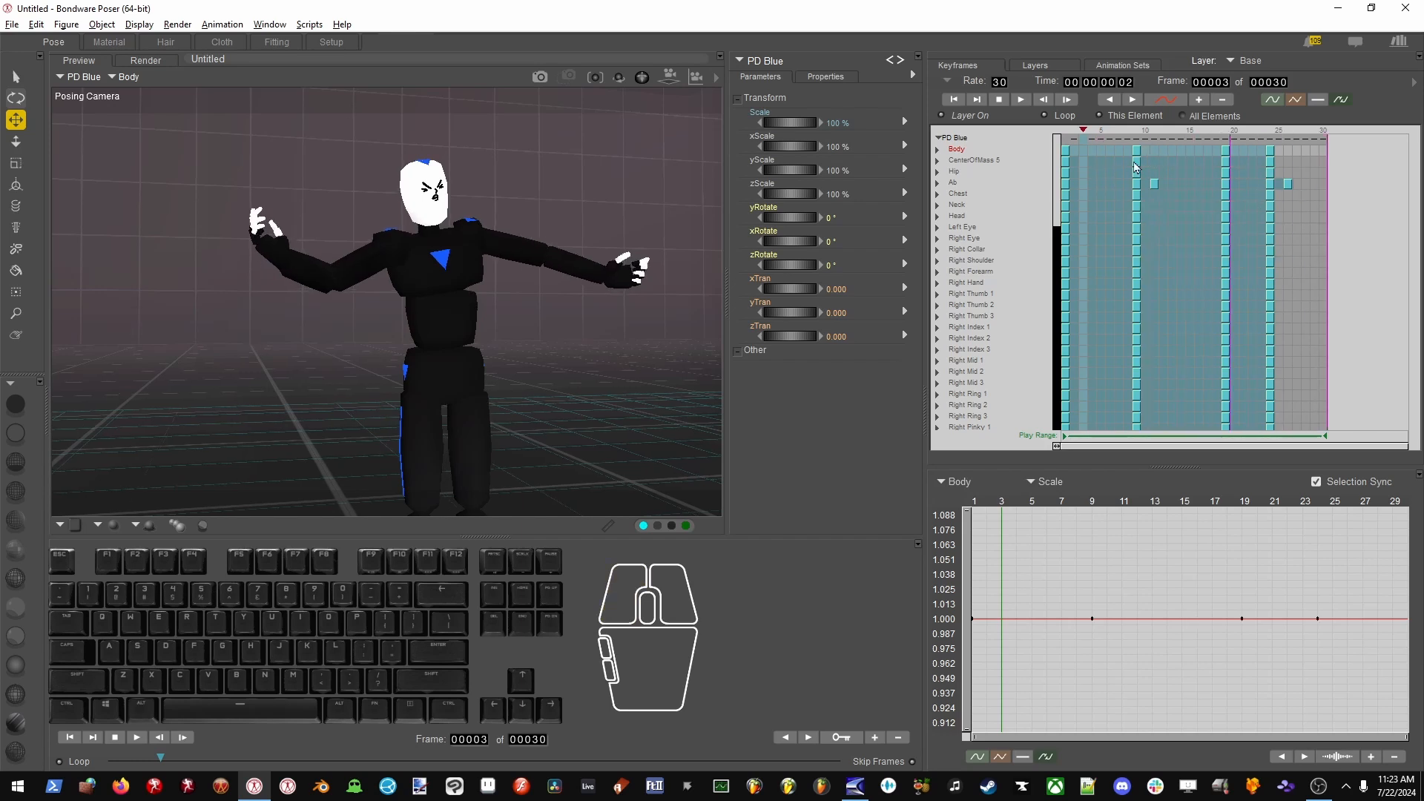
Shift PD Blue's key columns at frames 9 and 19 one frame earlier, to frames 8 and 18.
left_click(1102, 152)
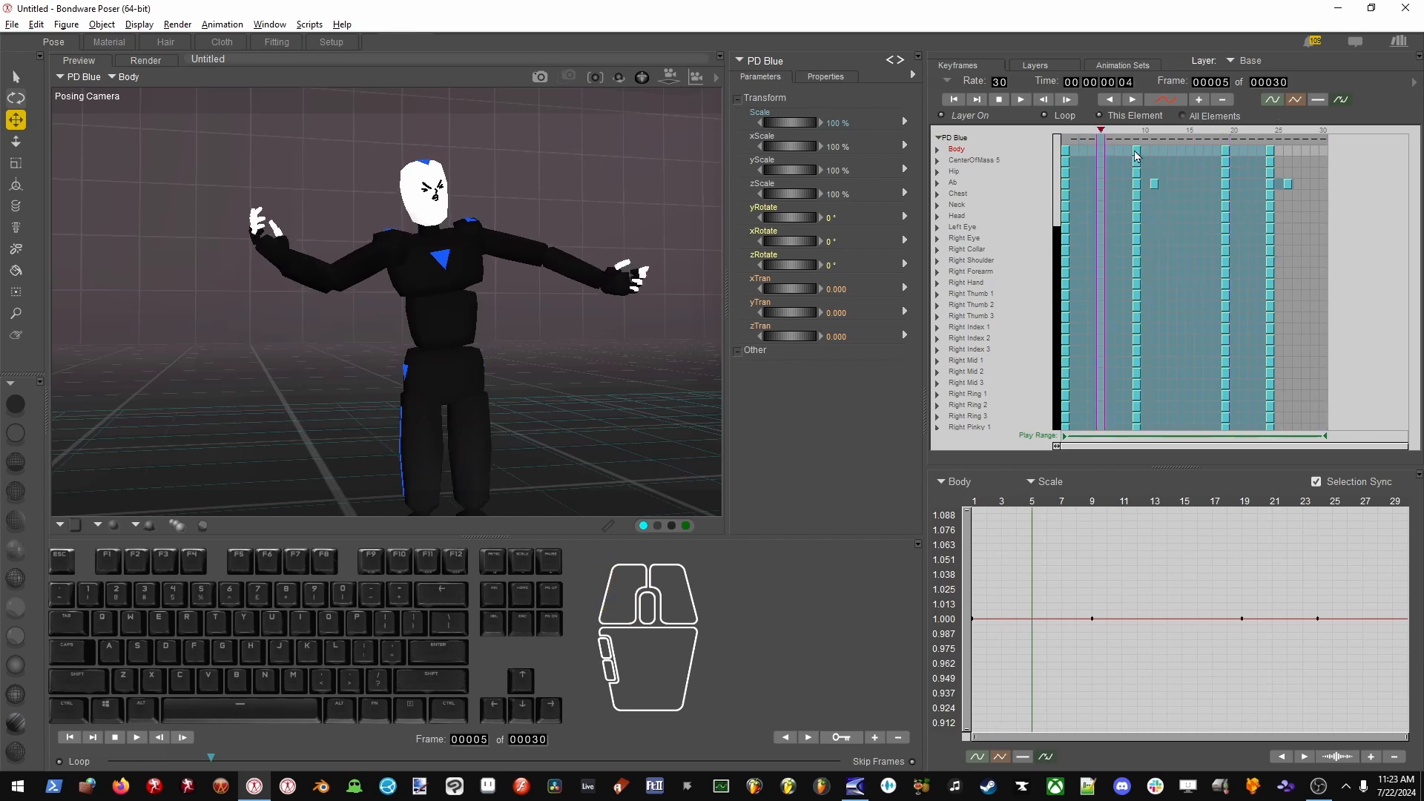
left_click(1137, 148)
left_click_drag(1112, 150, 1221, 141)
Add keys for all of PD Blue's body parts on every frame from 1 to 25.
left_click(1190, 169)
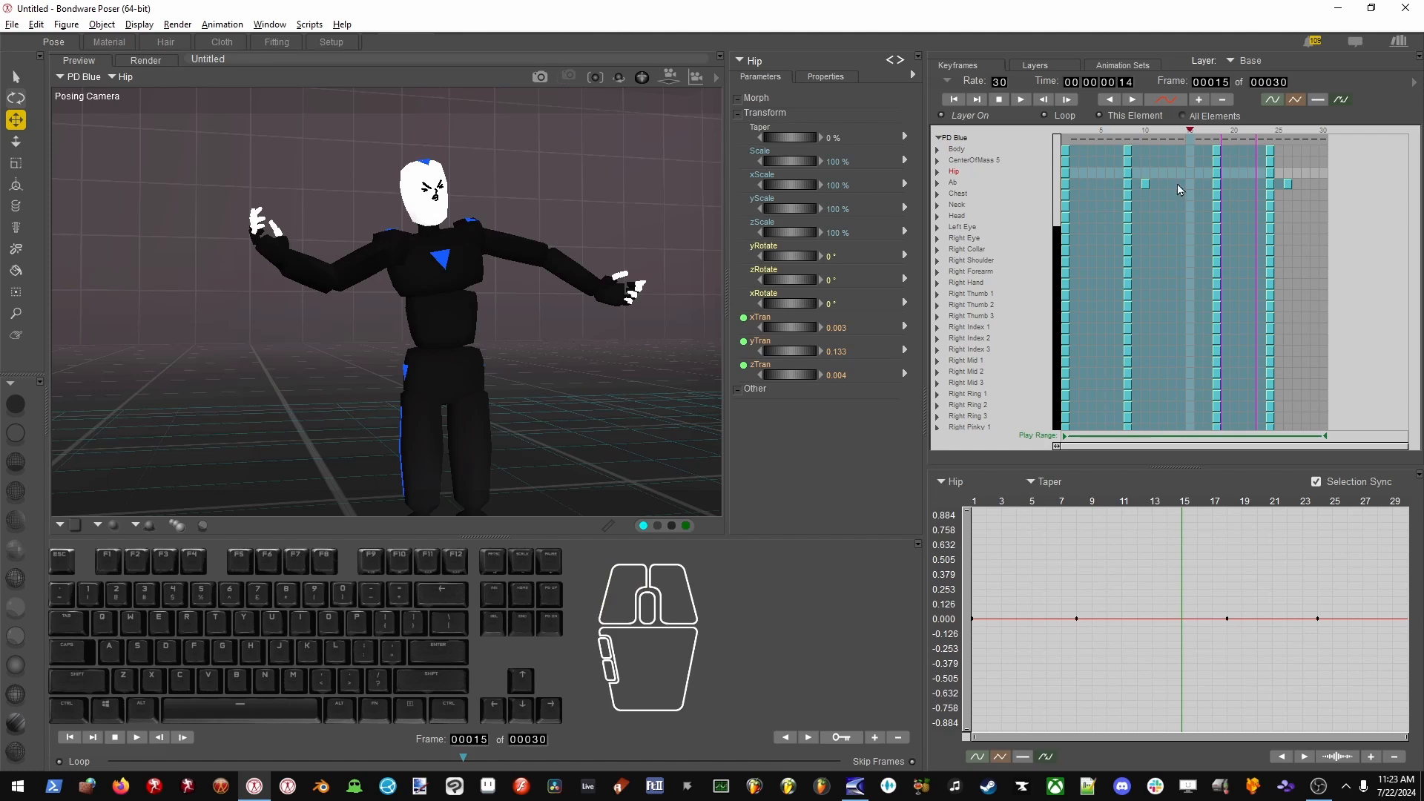
left_click_drag(1070, 151, 1282, 147)
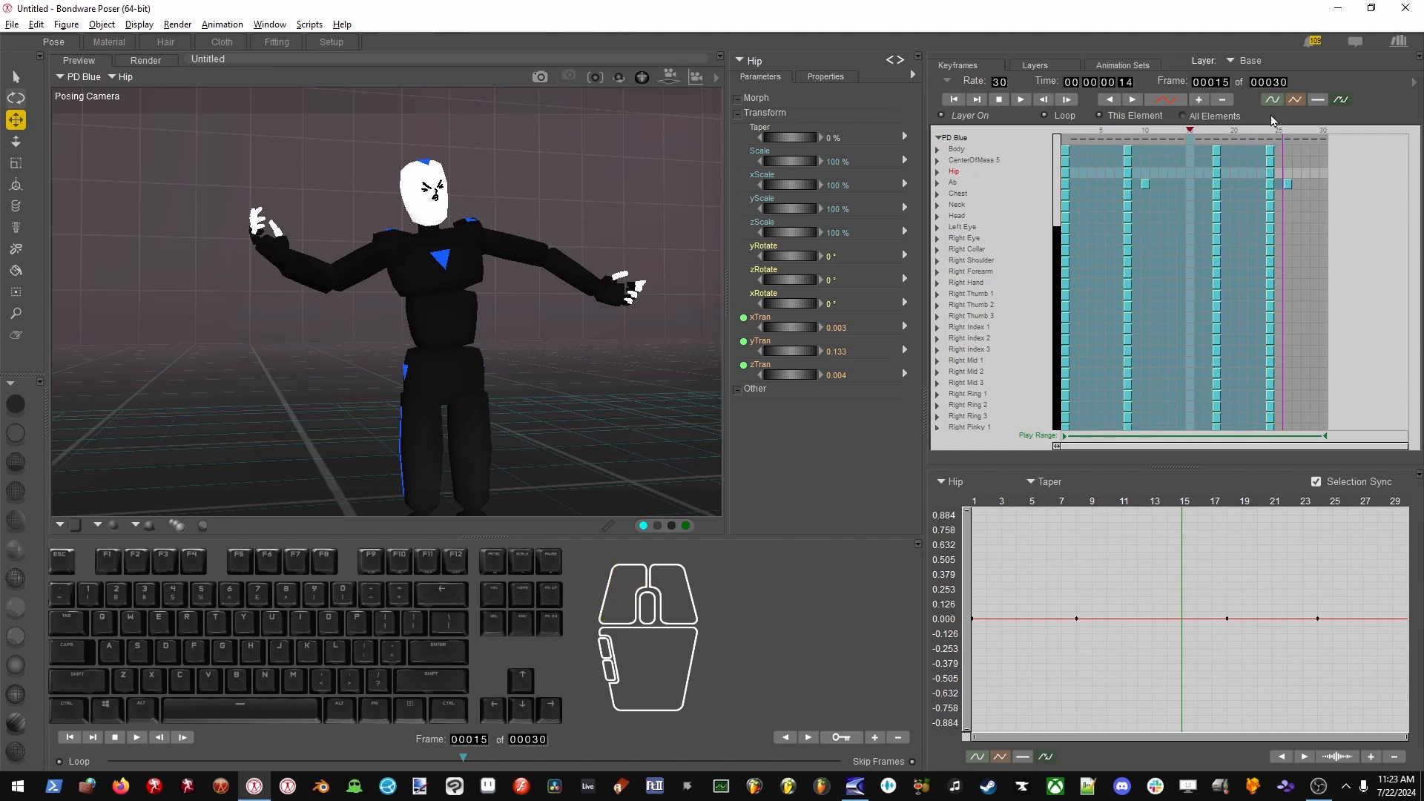
left_click(1200, 101)
Repeatedly slide the selected block of PD Blue's keys earlier, extending the selection toward the start, until the keys end at frame 18.
left_click_drag(1324, 140, 1076, 140)
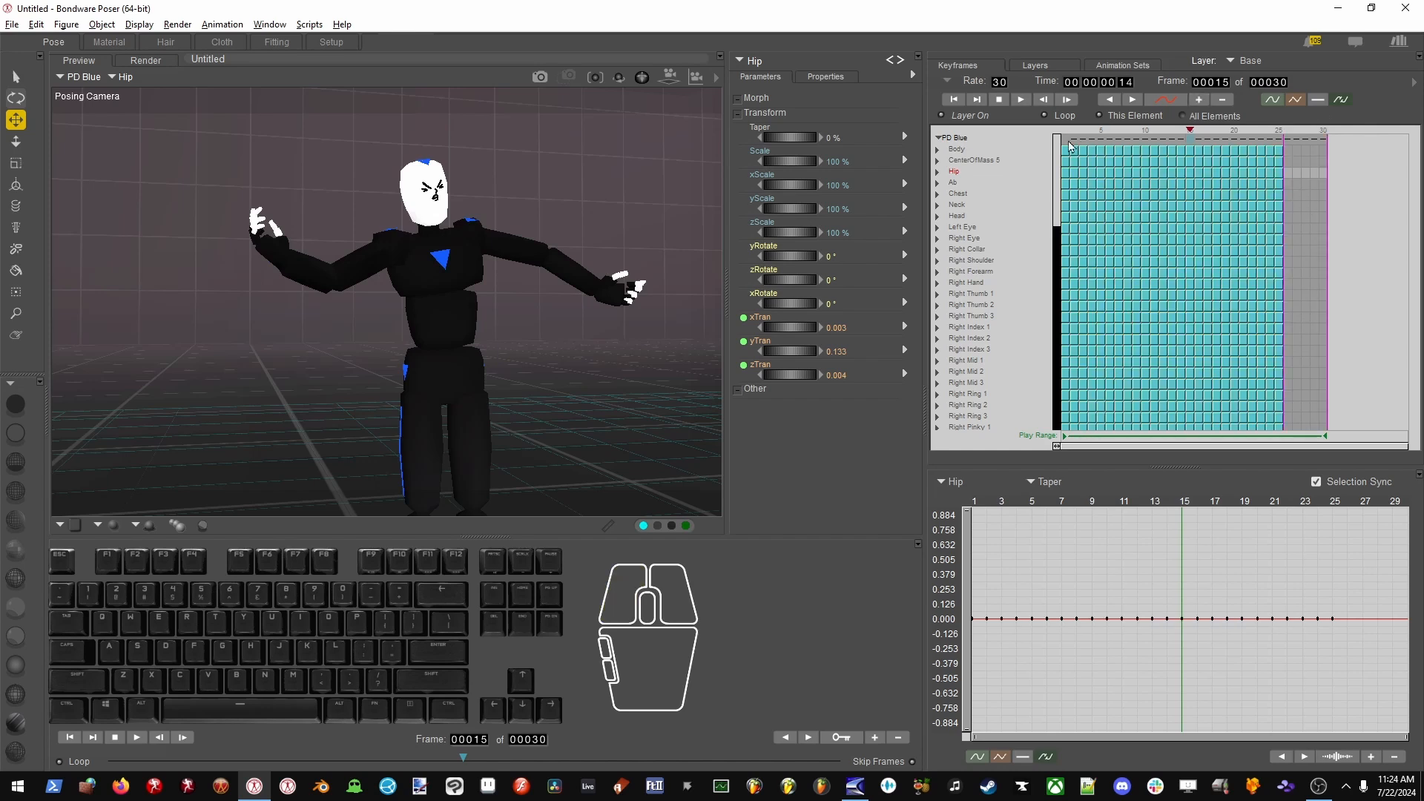
left_click(1070, 147)
left_click_drag(1299, 147, 1161, 172)
left_click(1278, 137)
left_click(1236, 140, "shift")
left_click(1217, 141, "shift")
left_click(1201, 140, "shift")
left_click(1183, 141, "shift")
left_click(1165, 141, "shift")
left_click(1146, 142, "shift")
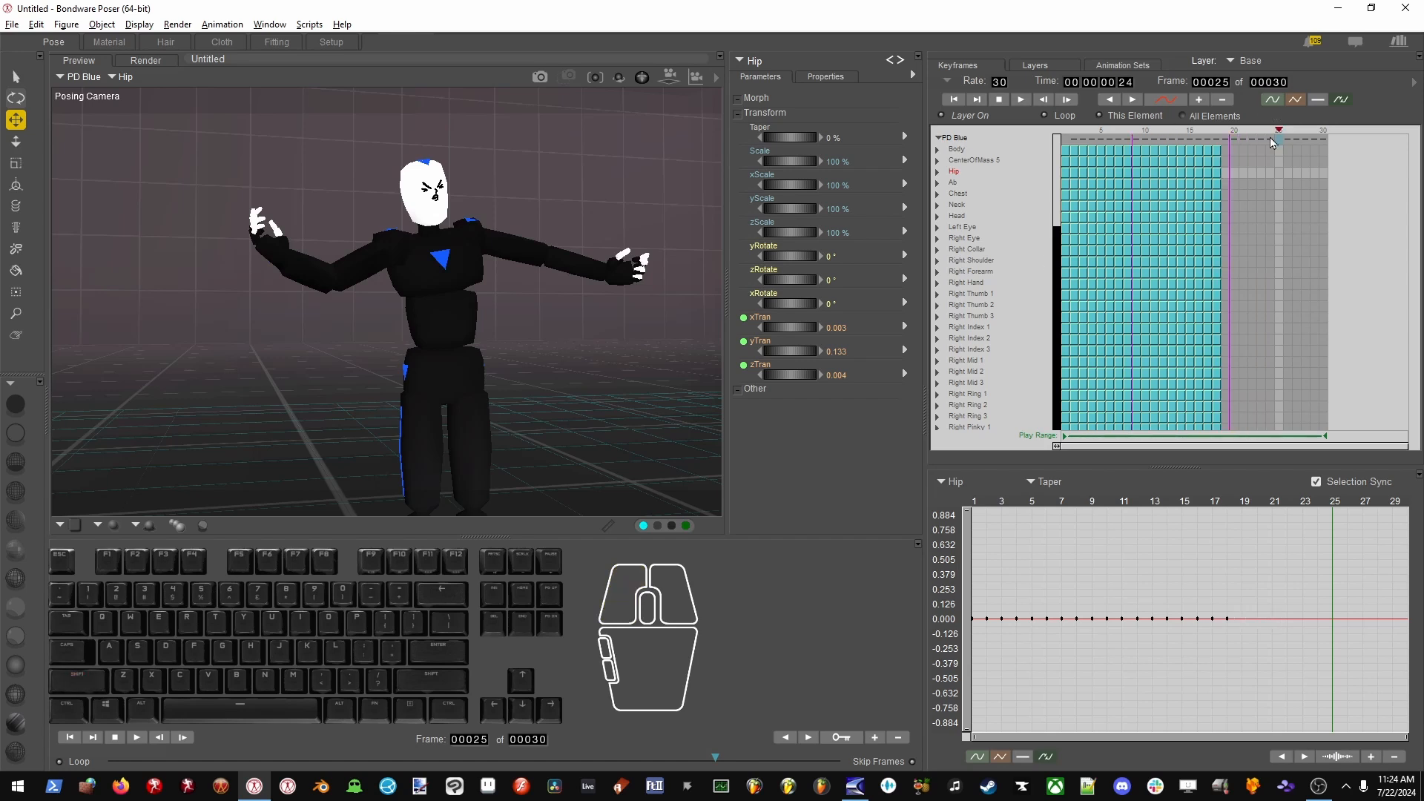
Extend the selected key block further toward frame 1 and keep sliding it one frame earlier until the keys end at frame 15.
left_click(1124, 142, "shift")
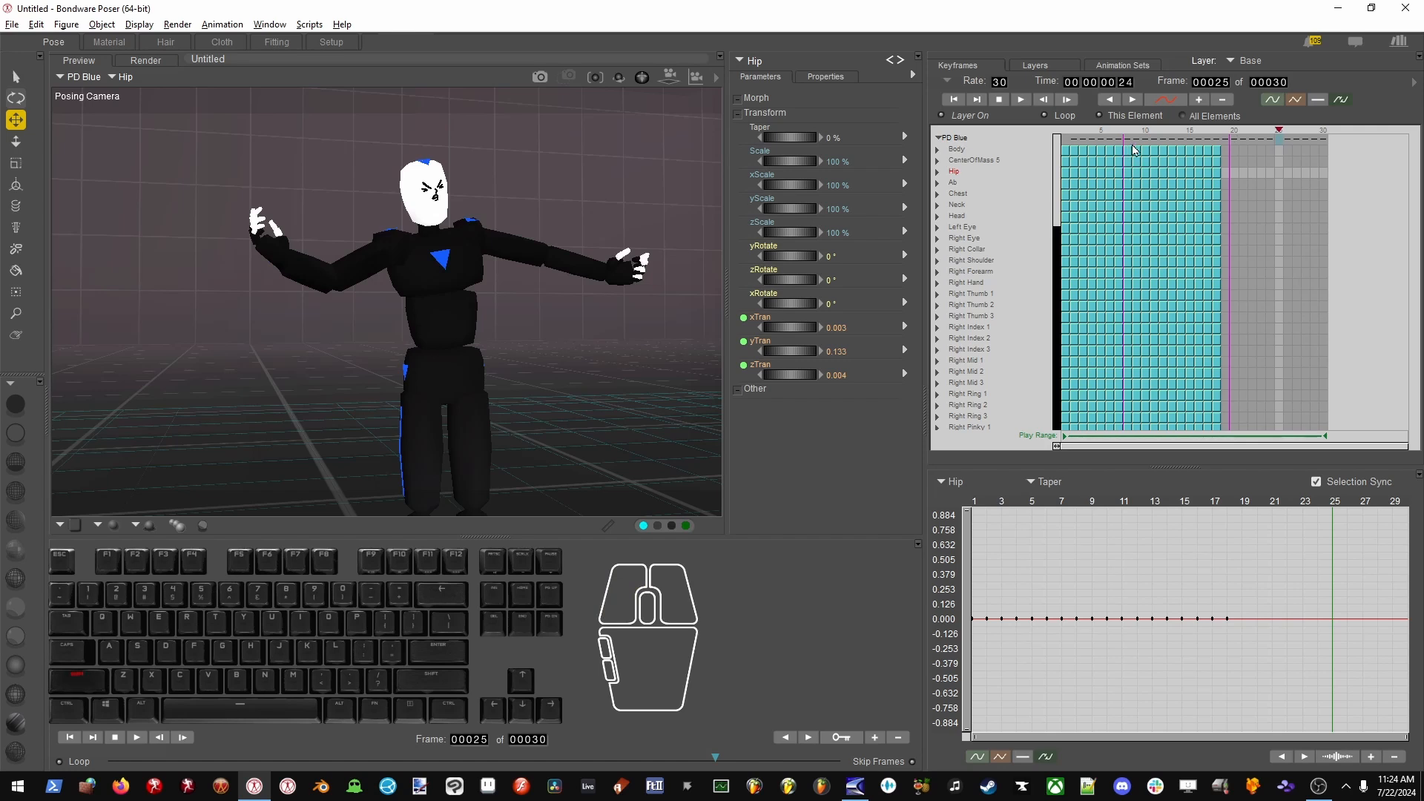
left_click_drag(1146, 178, 1131, 179)
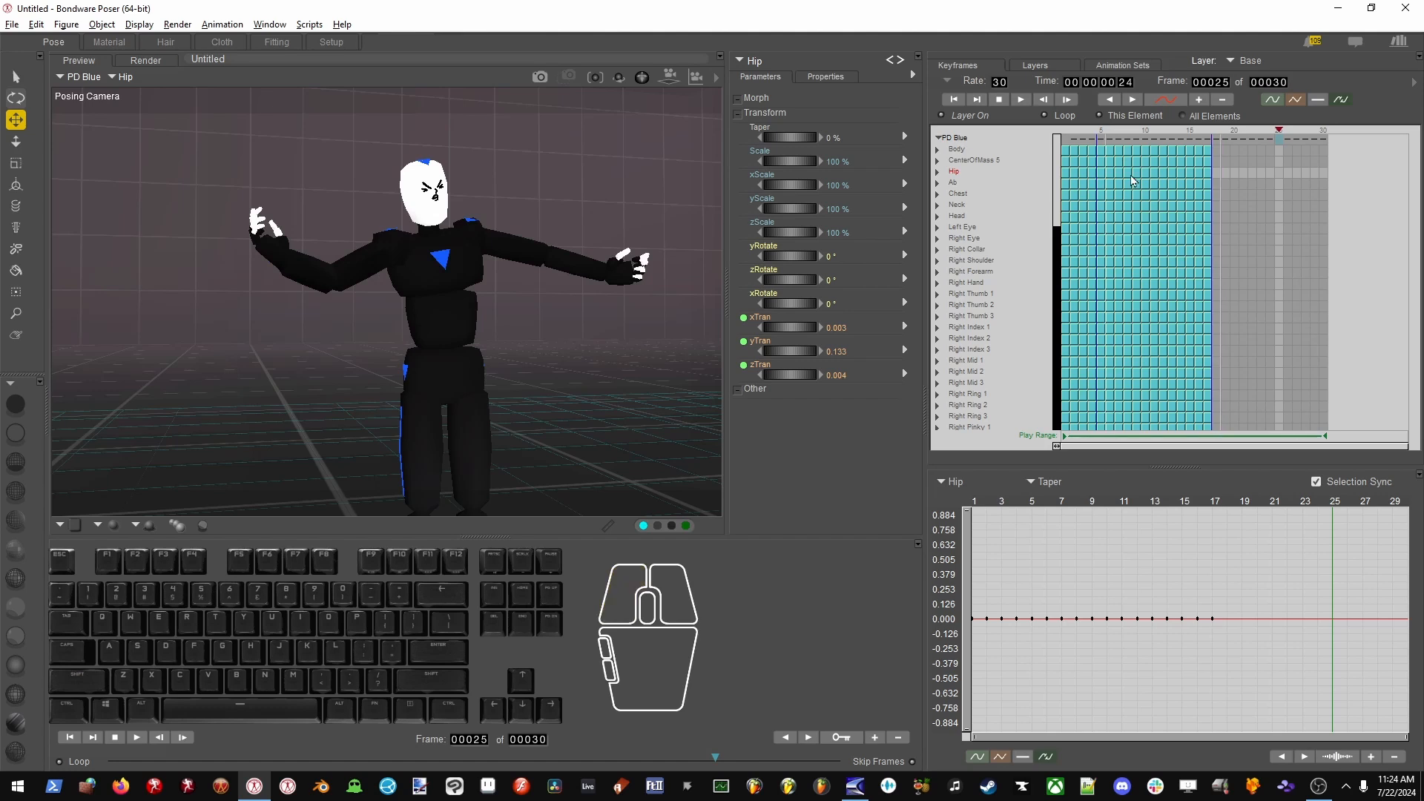
left_click(1096, 144, "shift")
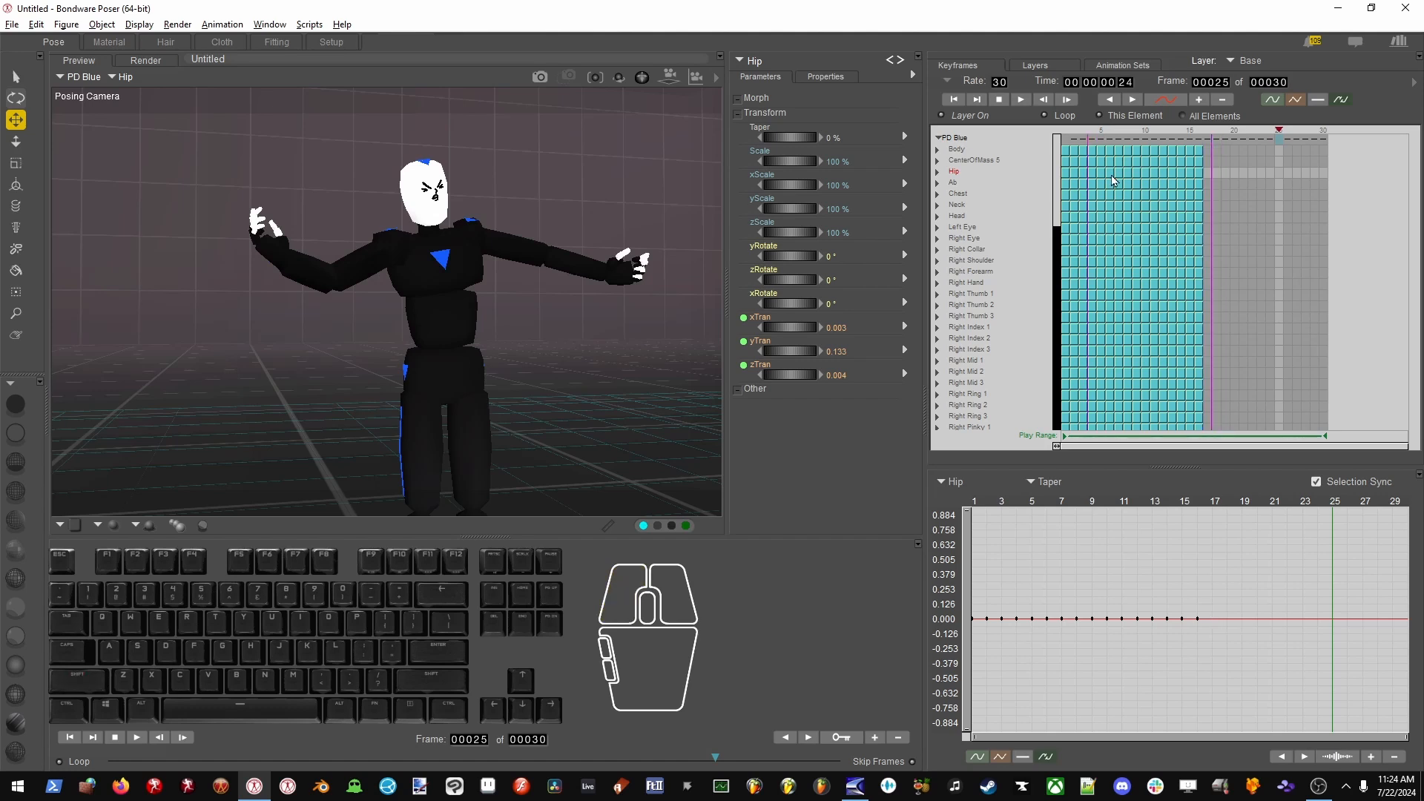
left_click(1086, 139, "shift")
left_click_drag(1089, 172, 1082, 173)
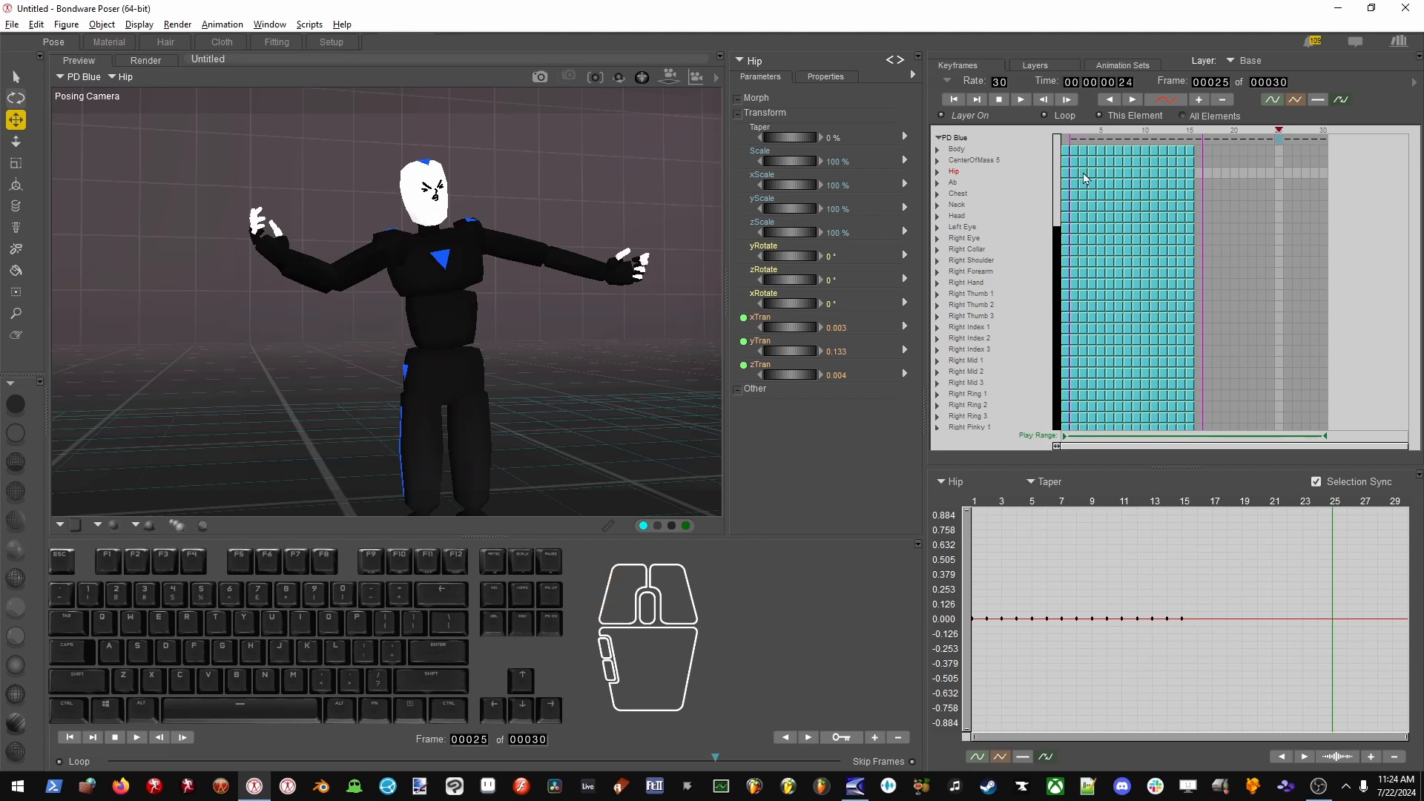
Set the chest's Bend to 17° in PD Blue's frame 1 pose.
left_click(1065, 144)
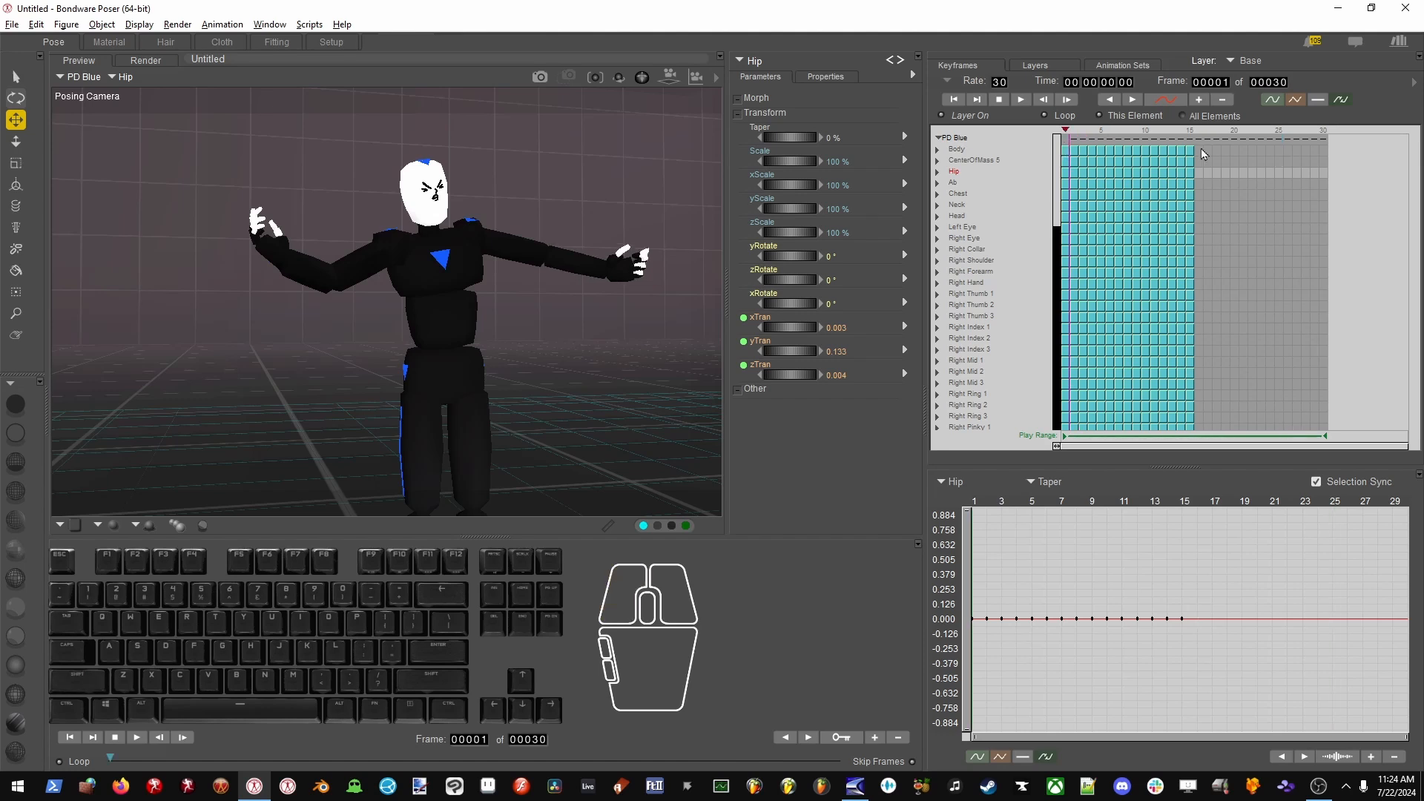
left_click_drag(1195, 145, 1068, 162)
left_click_drag(488, 296, 572, 371, "alt")
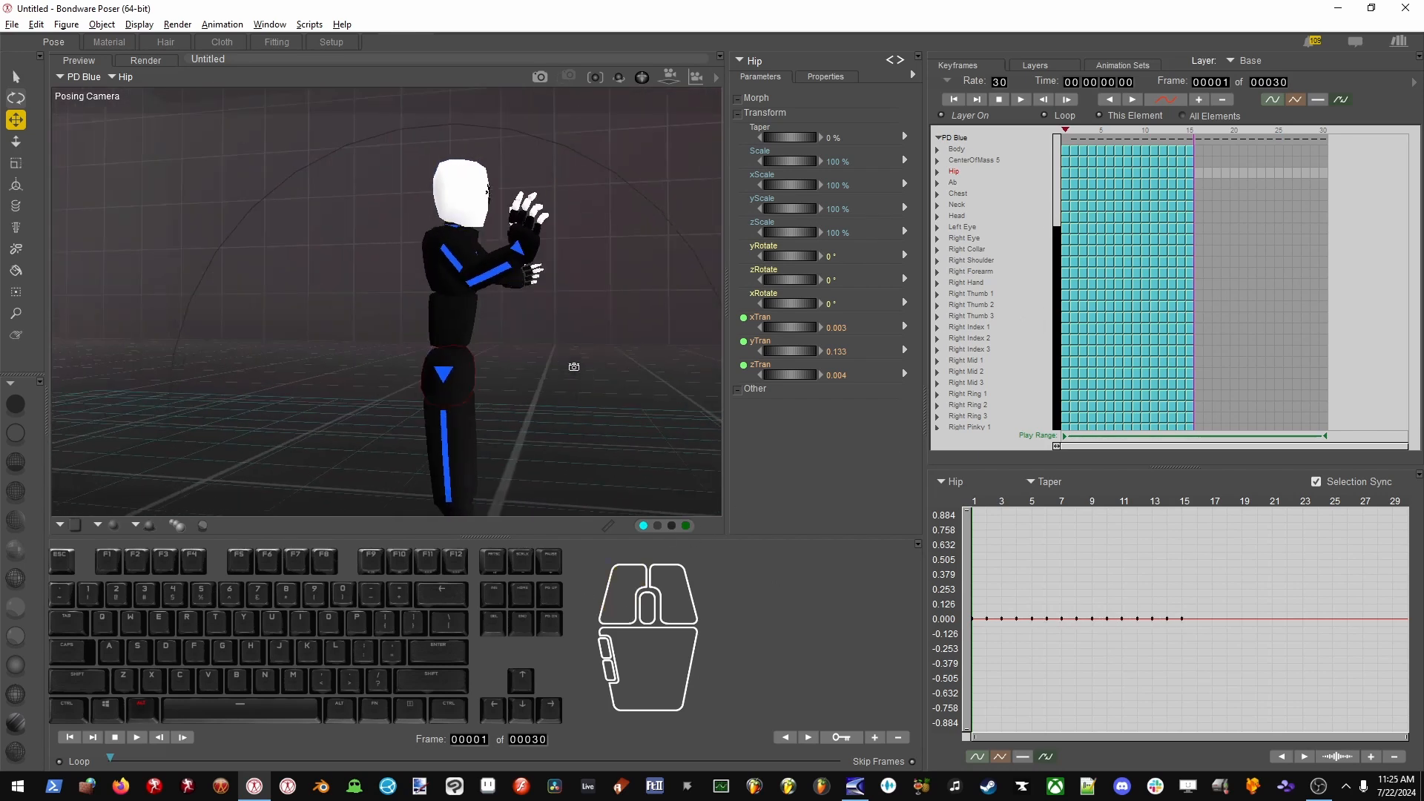
left_click(451, 310)
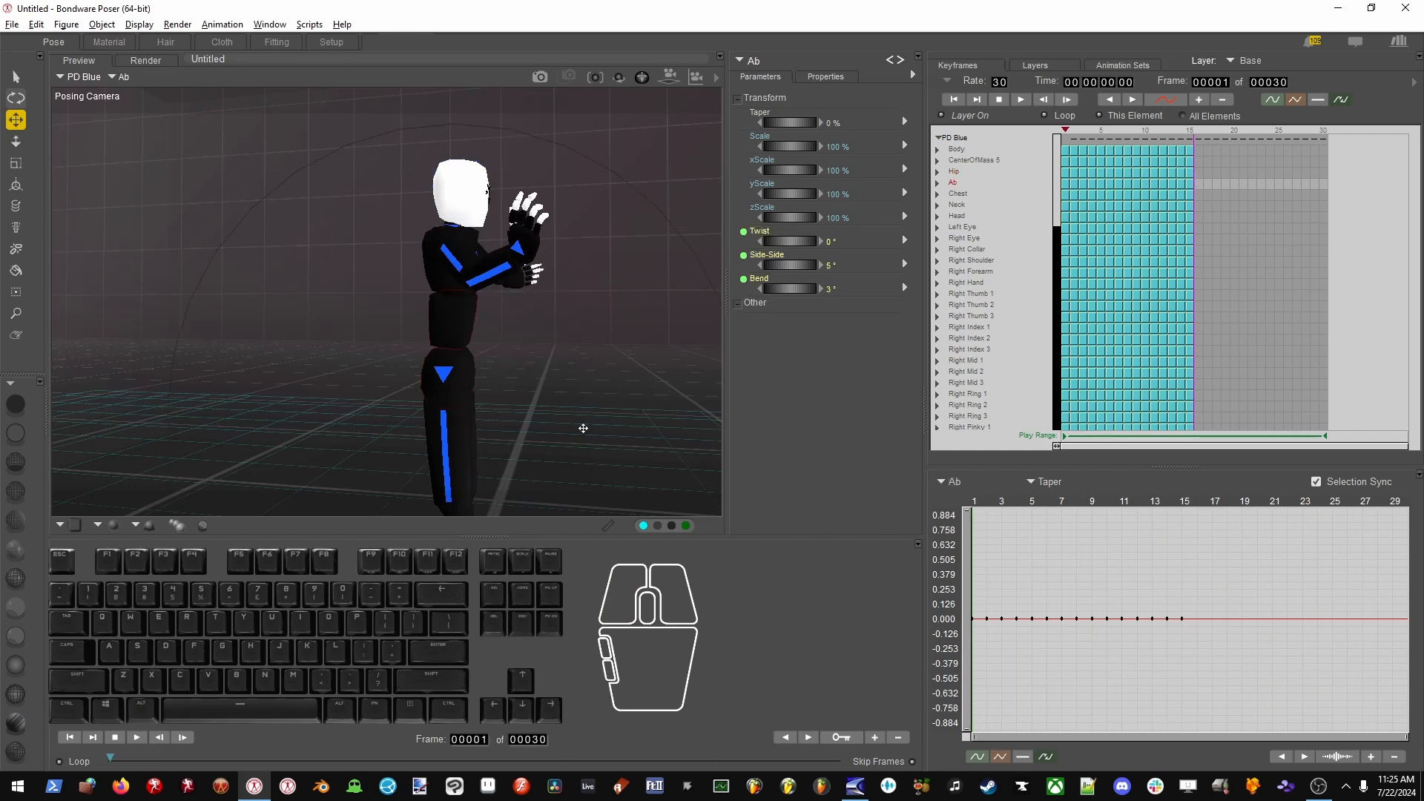
key("Down")
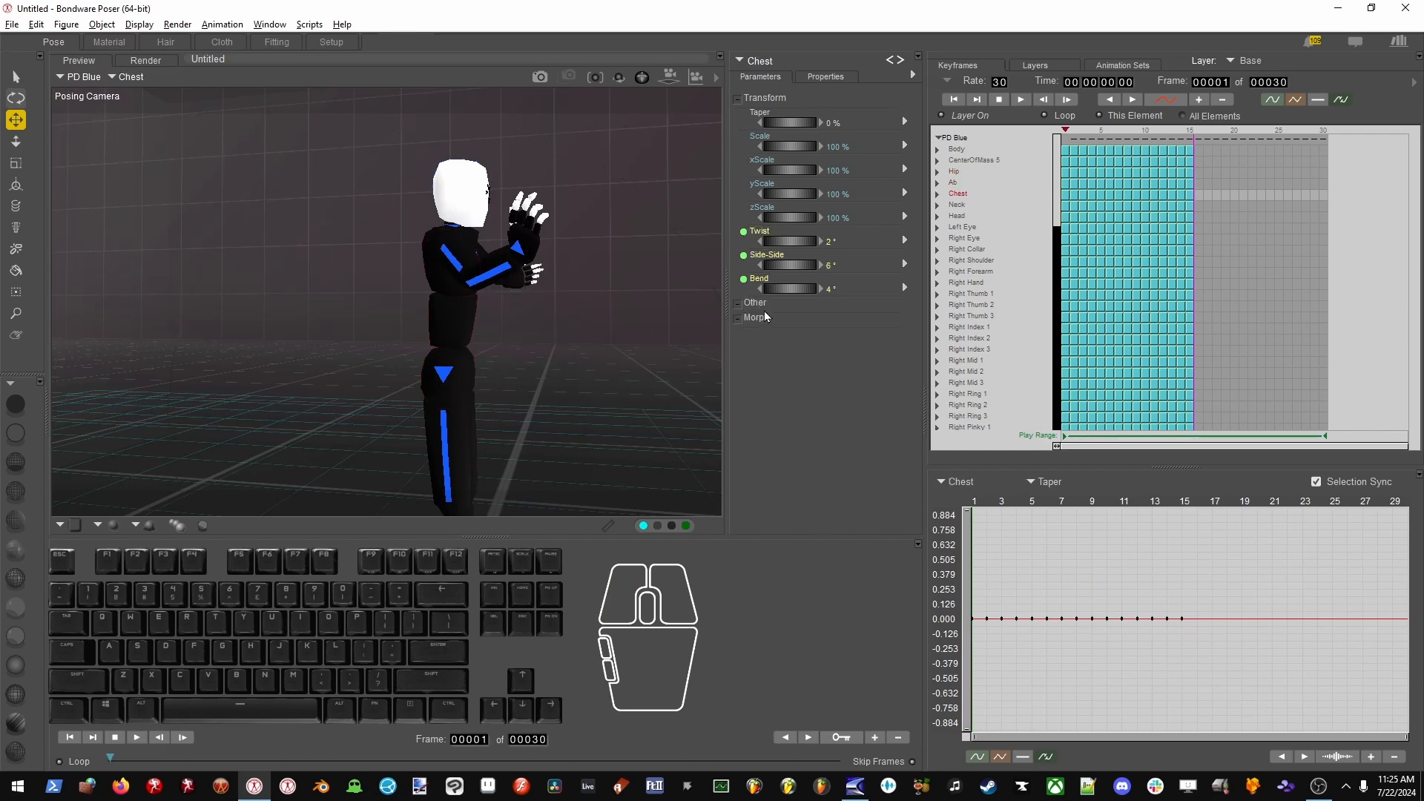
left_click_drag(786, 290, 805, 290)
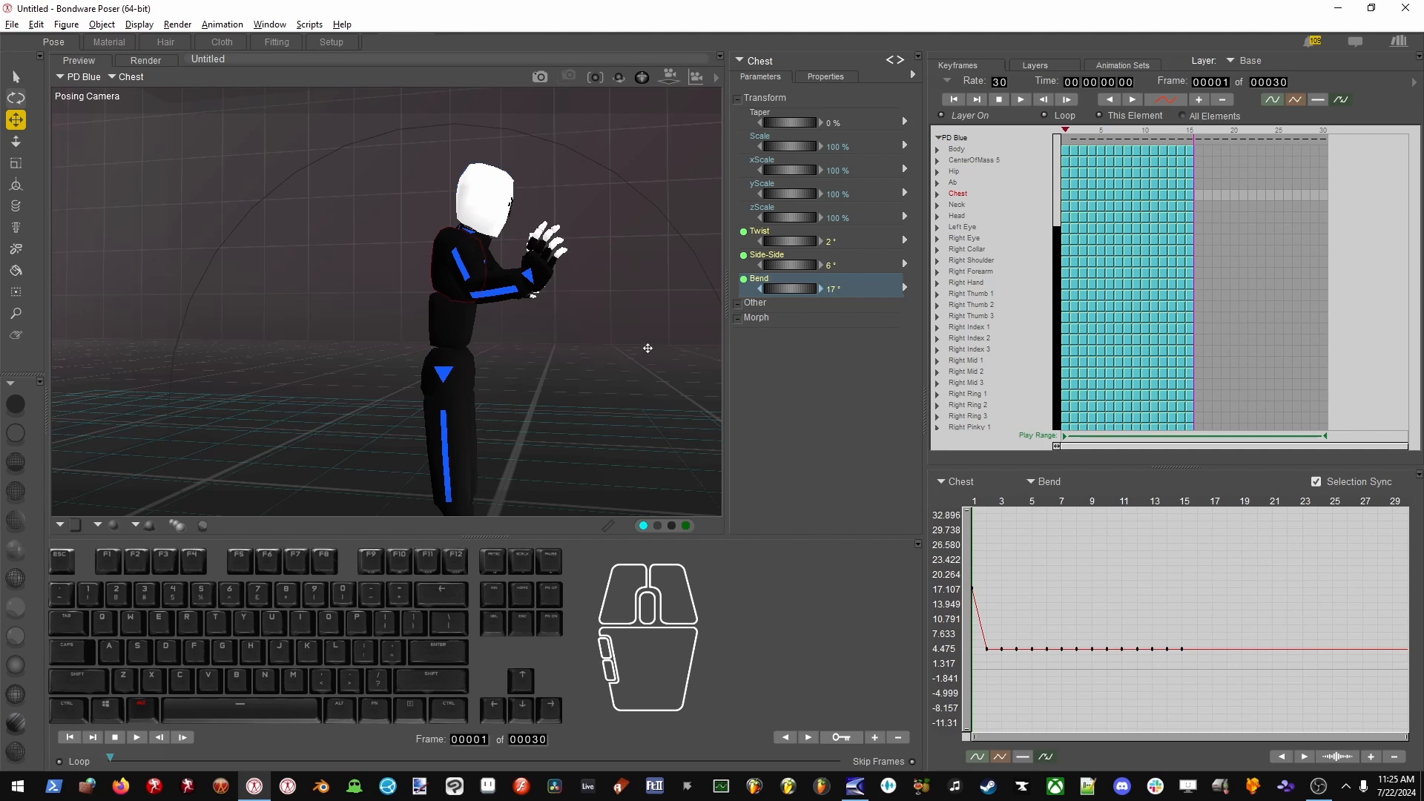
Lean PD Blue's torso sideways at frame 1, with the right arm raised and the left arm lowered.
left_click_drag(648, 348, 546, 343, "alt")
left_click(407, 274)
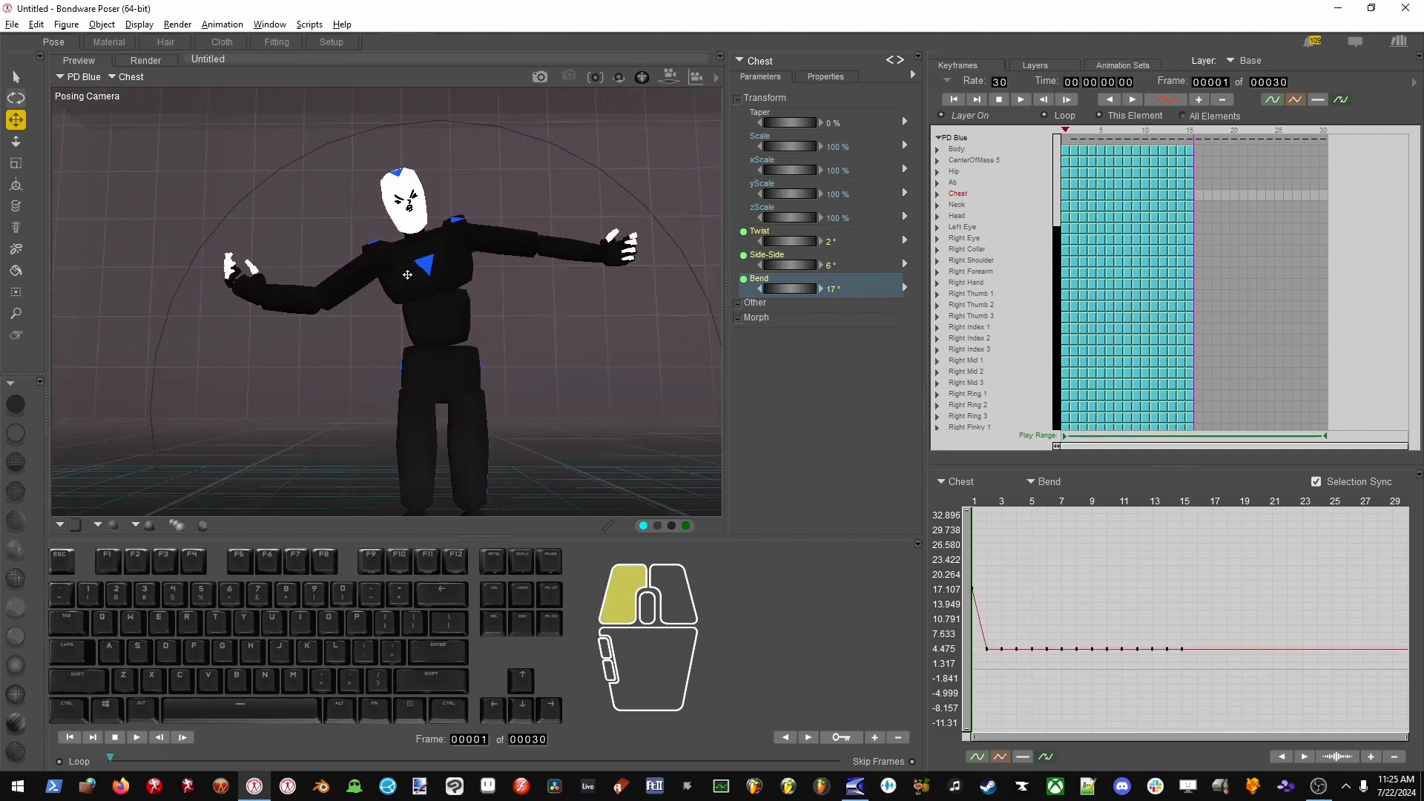
left_click_drag(344, 312, 591, 143)
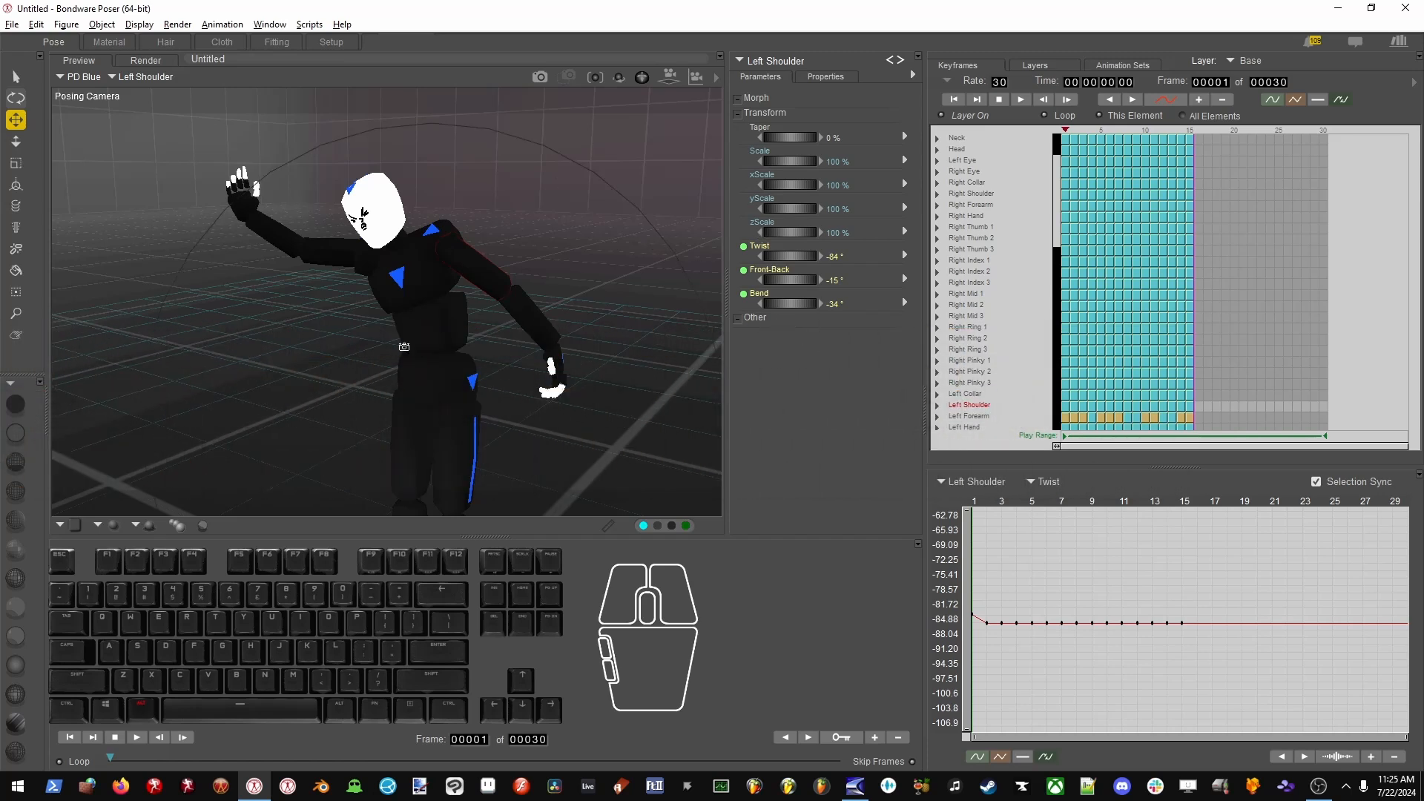
Try deleting PD Blue's keys at frames 2 and 3, and undo the deletion.
left_click(1073, 143)
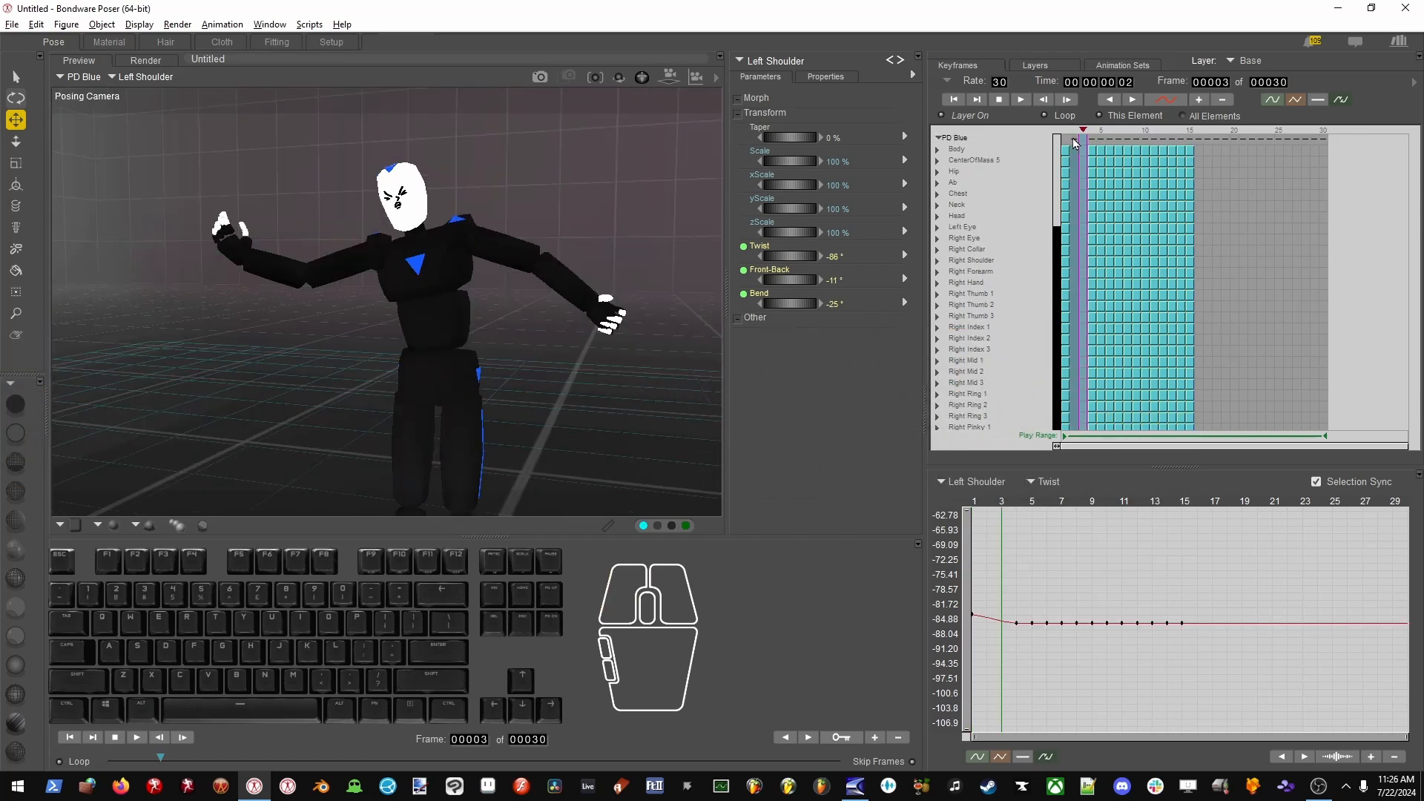
left_click(1073, 140)
left_click(1067, 141)
key("ctrl+z")
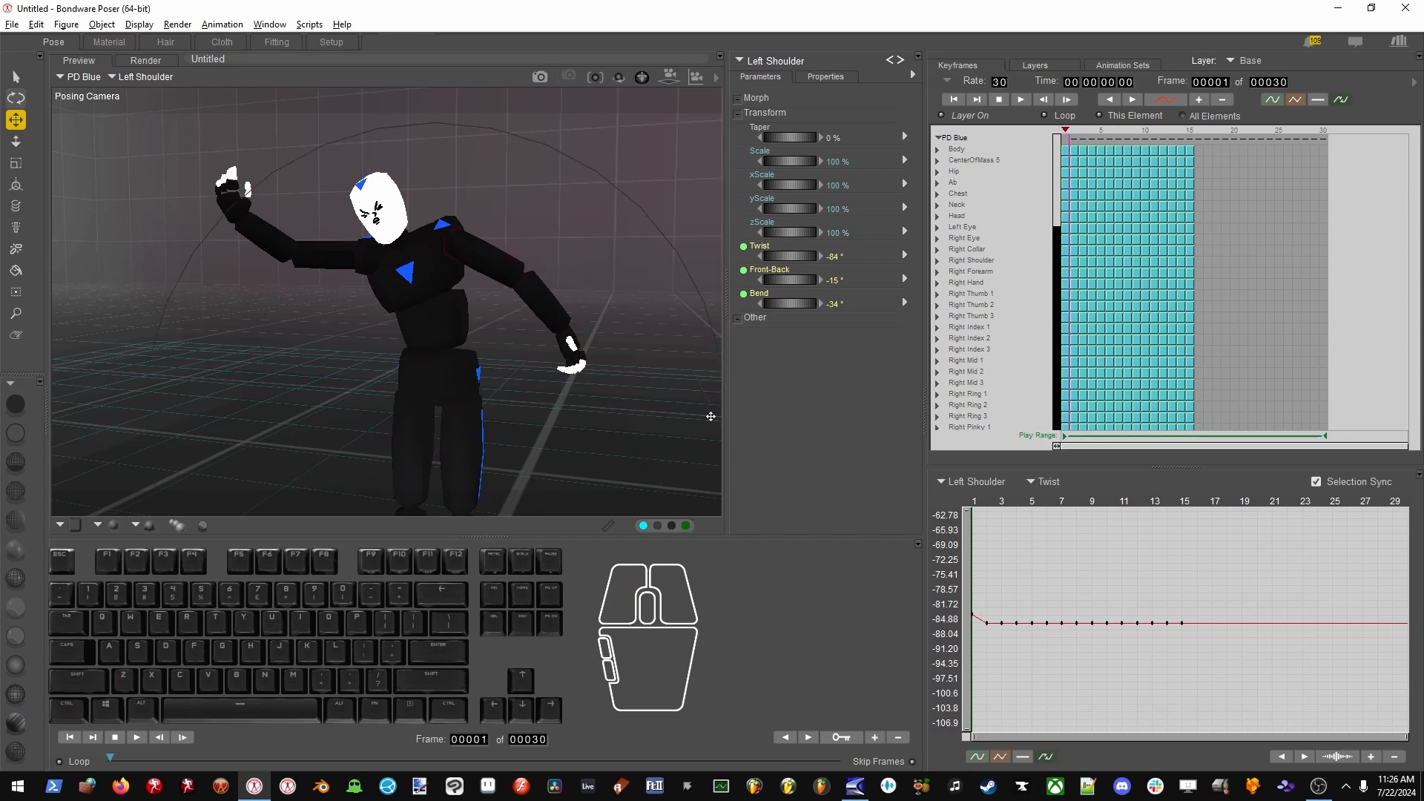
Resample the current figure's key frames to one every 3 frames over frames 1 to 30.
left_click(1074, 142)
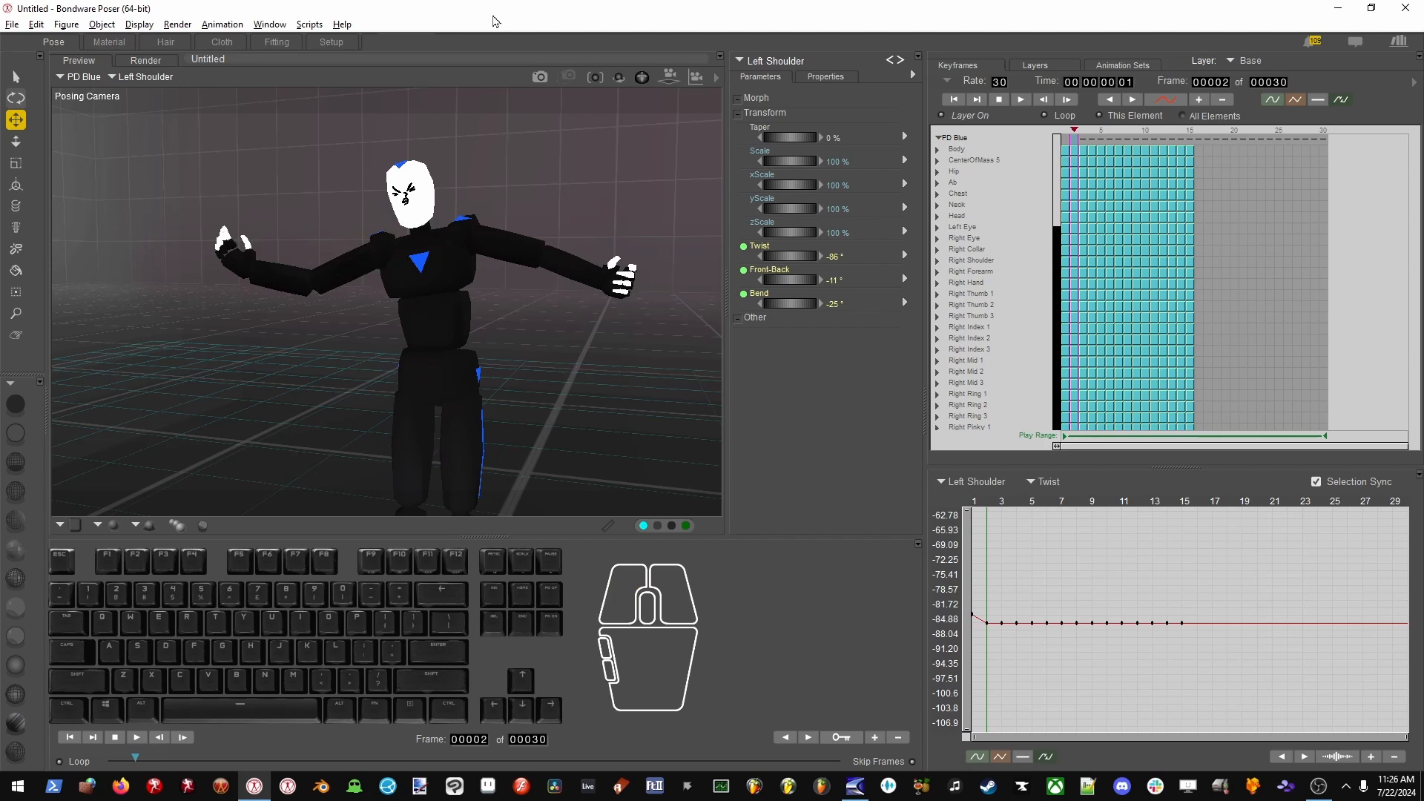
left_click(223, 24)
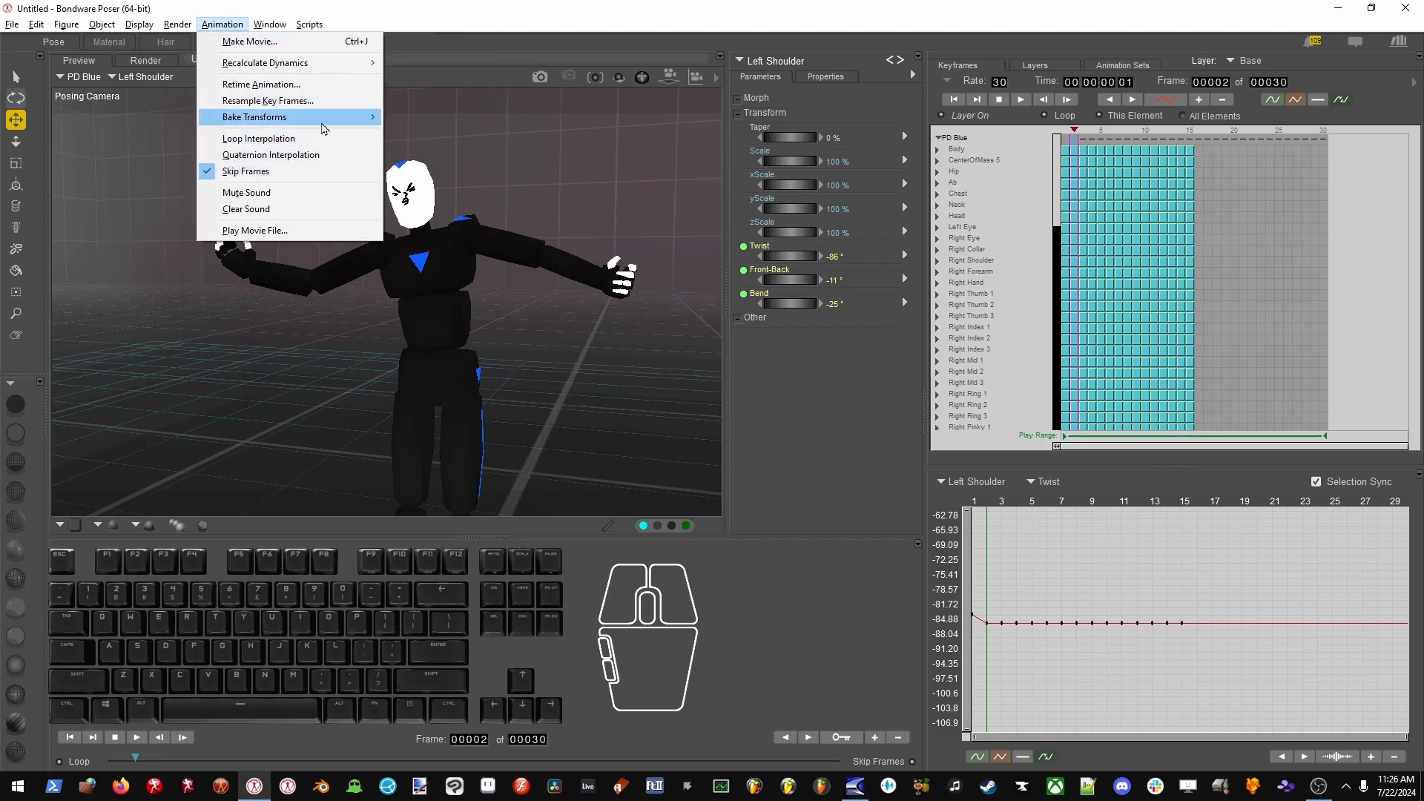
left_click(330, 103)
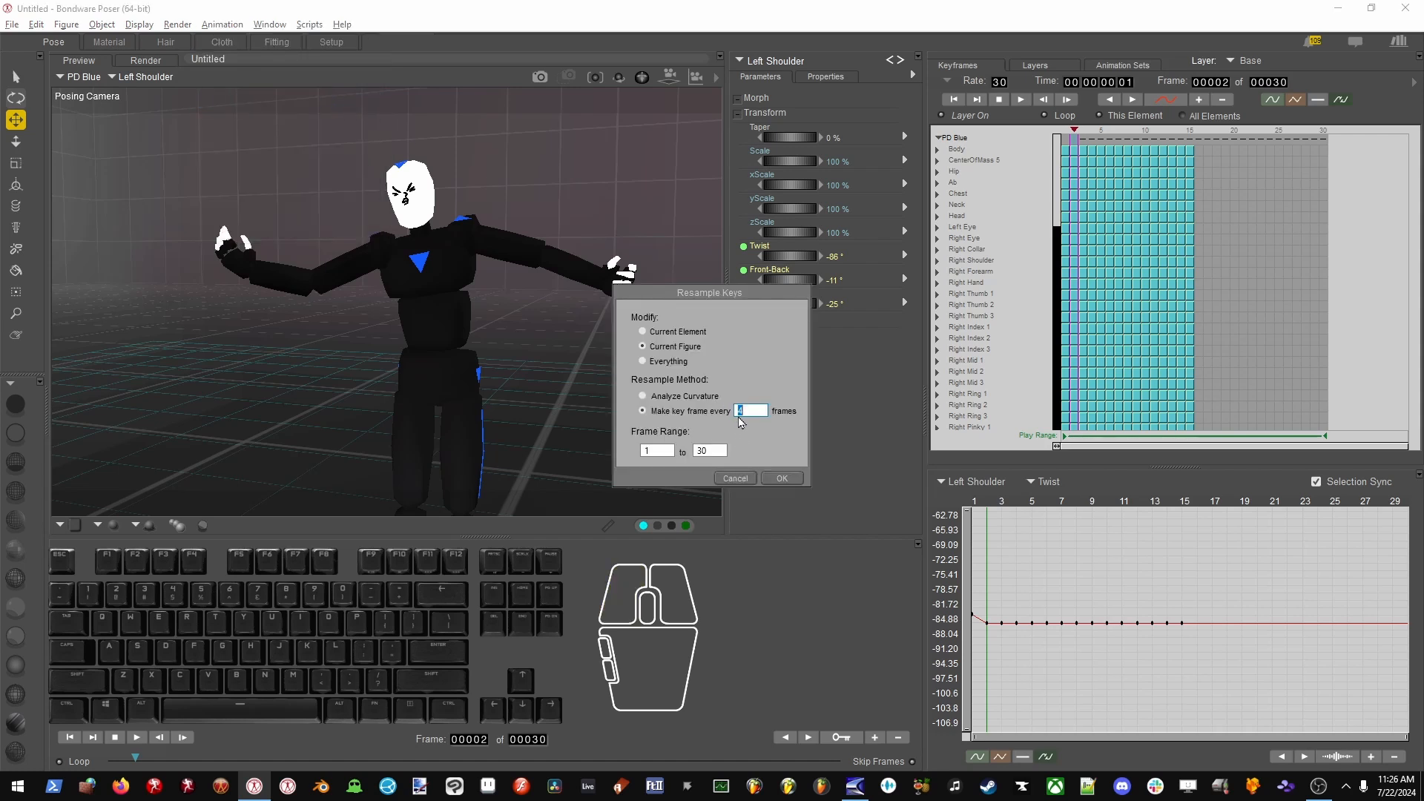
left_click(754, 411)
type("3")
double_click(742, 410)
type("3")
left_click(782, 478)
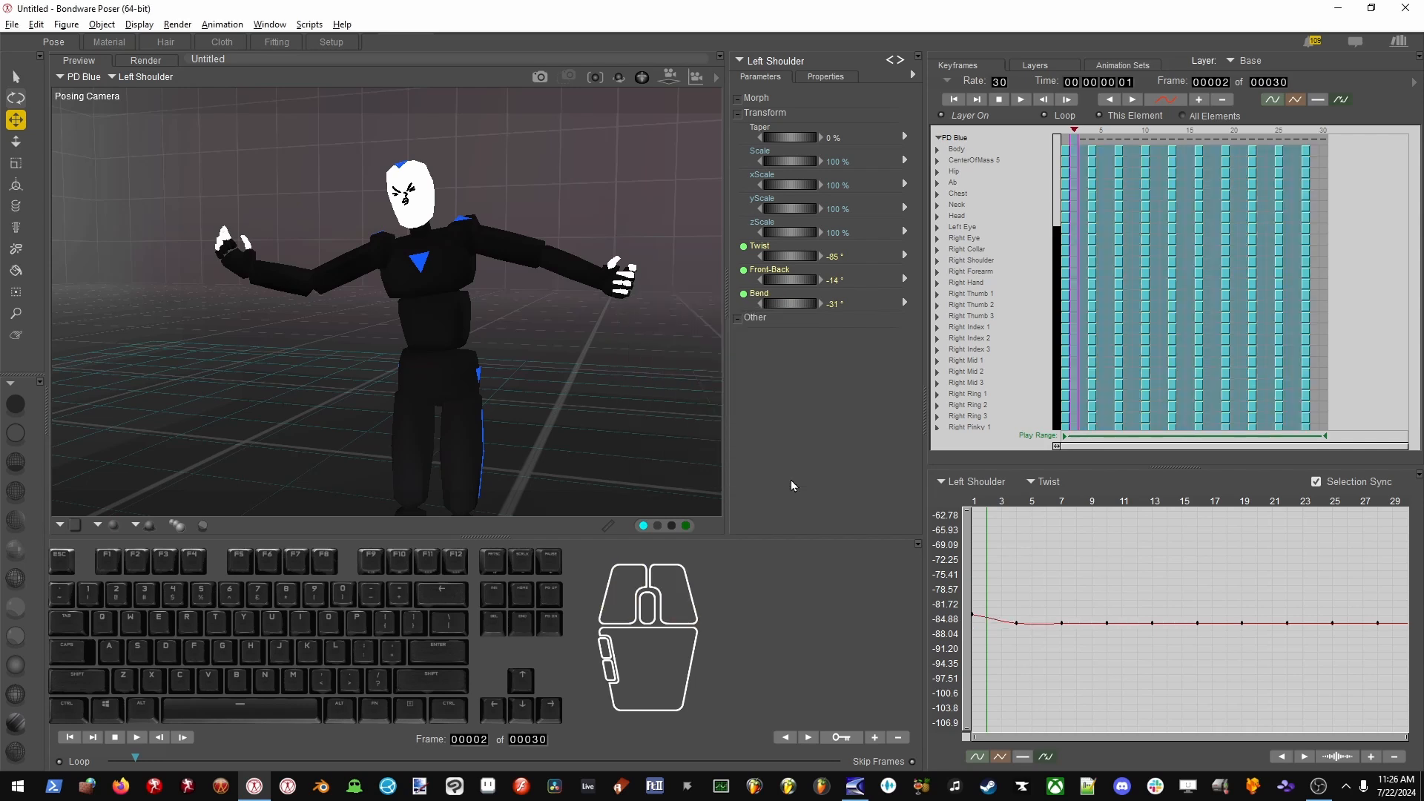
Return to frame 1 and undo the key frame resampling.
left_click(1069, 141)
key("Return")
key("ctrl+z")
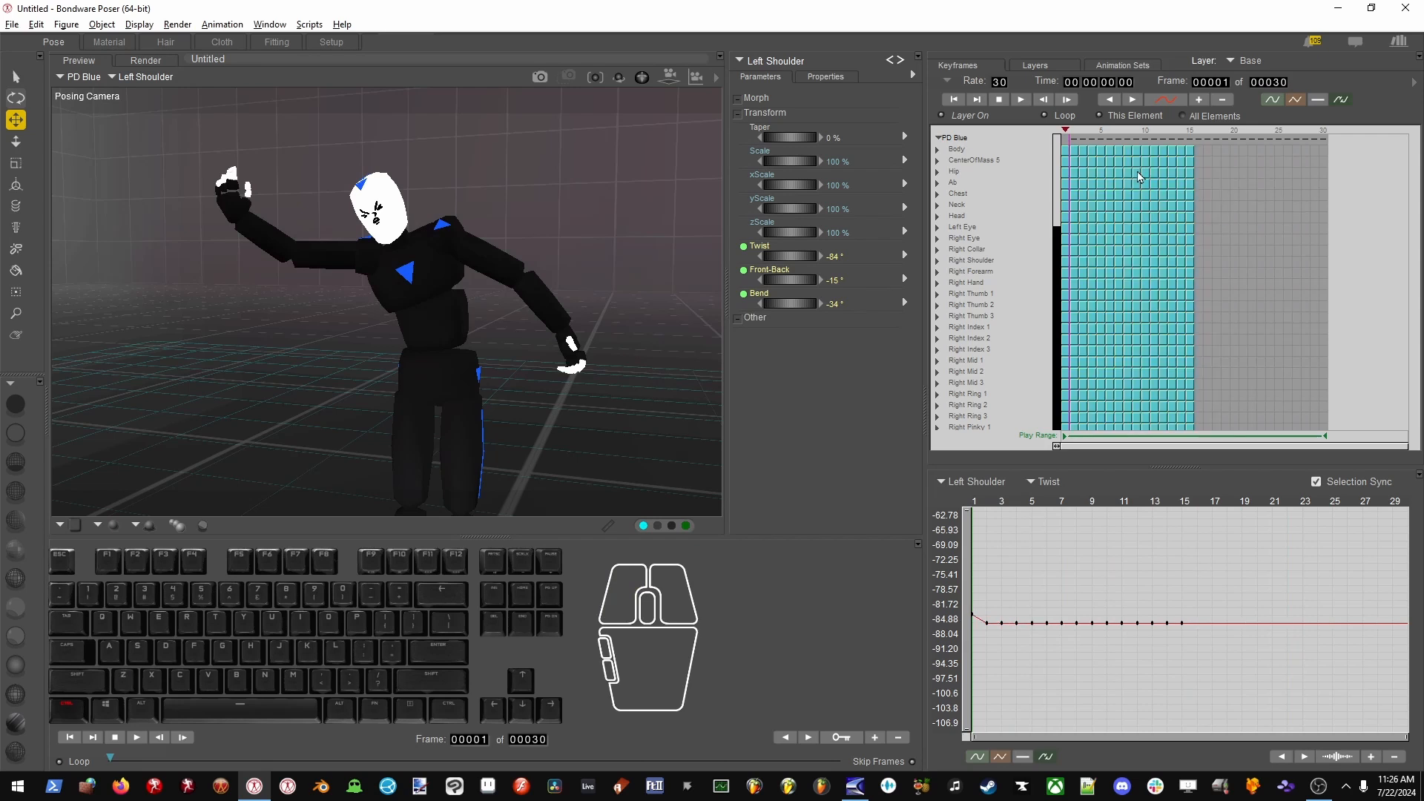
Delete PD Blue's keys at frames 2 and 3 and duplicate the gap onward, leaving keys only at frames 1, 4, 7, 10 and 13.
left_click_drag(1089, 147, 1079, 148)
key("Delete")
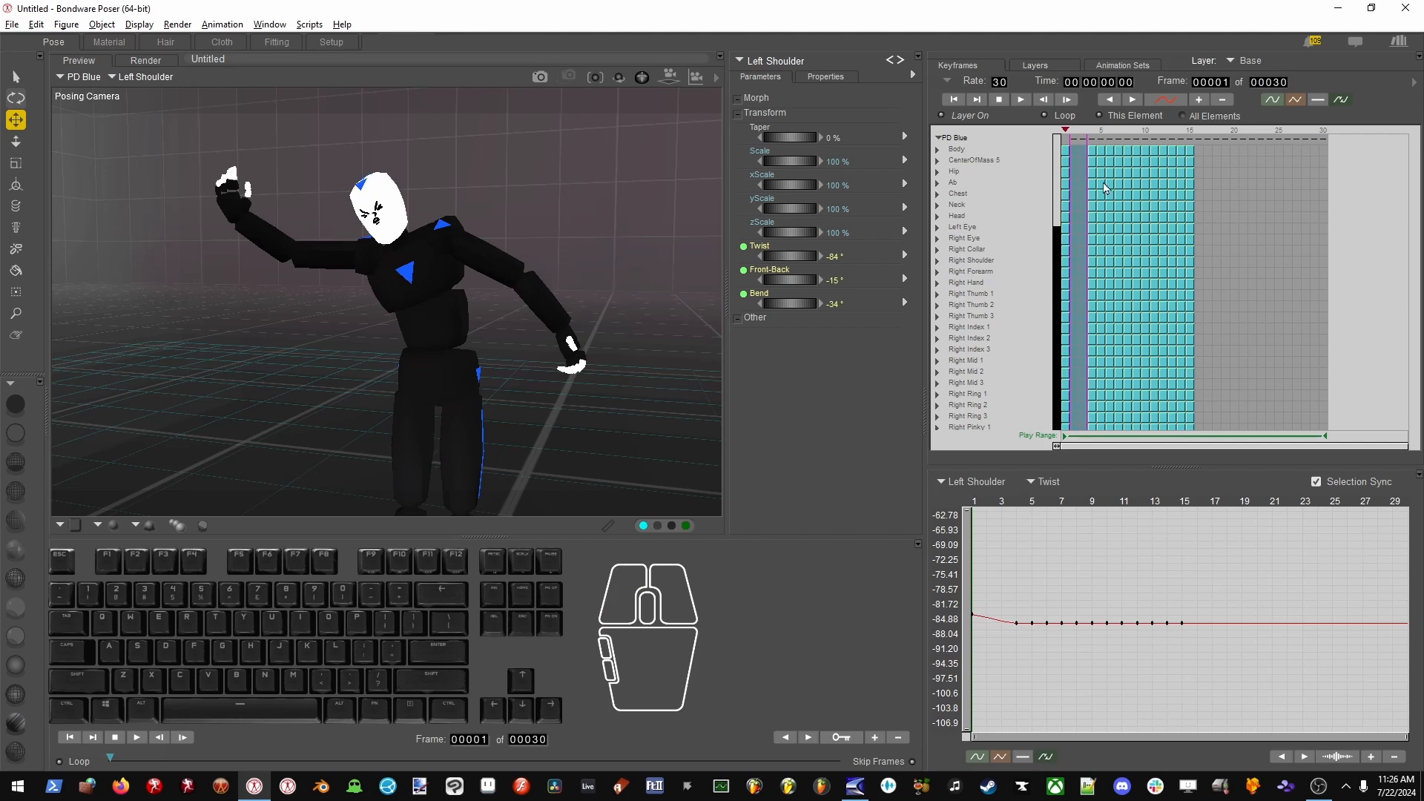
key("alt")
left_click_drag(1078, 175, 1131, 176, "alt")
left_click_drag(1132, 177, 1185, 185, "alt")
left_click(1066, 160)
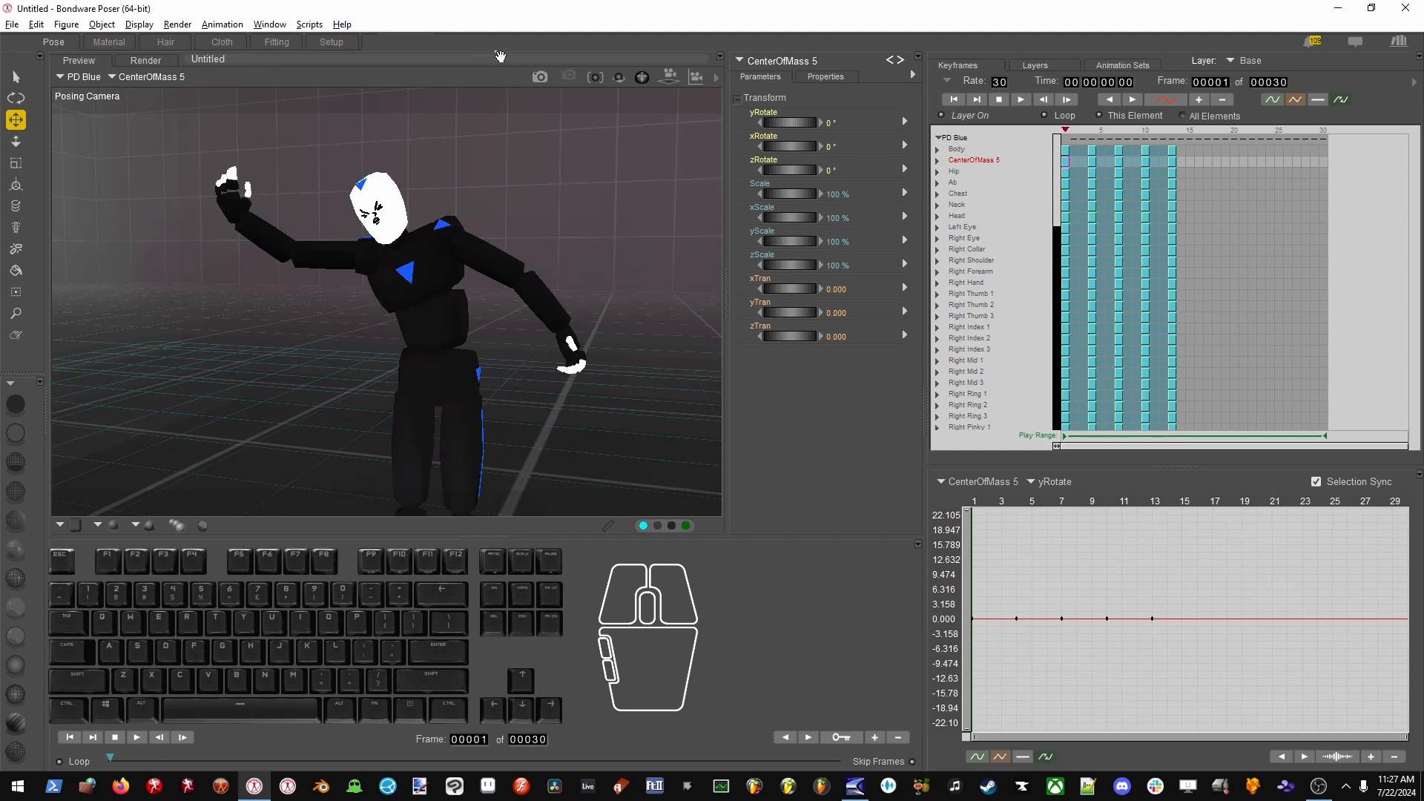
View the Retime Animation settings for PD Blue and close them without applying.
left_click(470, 48)
key("alt")
left_click(499, 29)
left_click(220, 25)
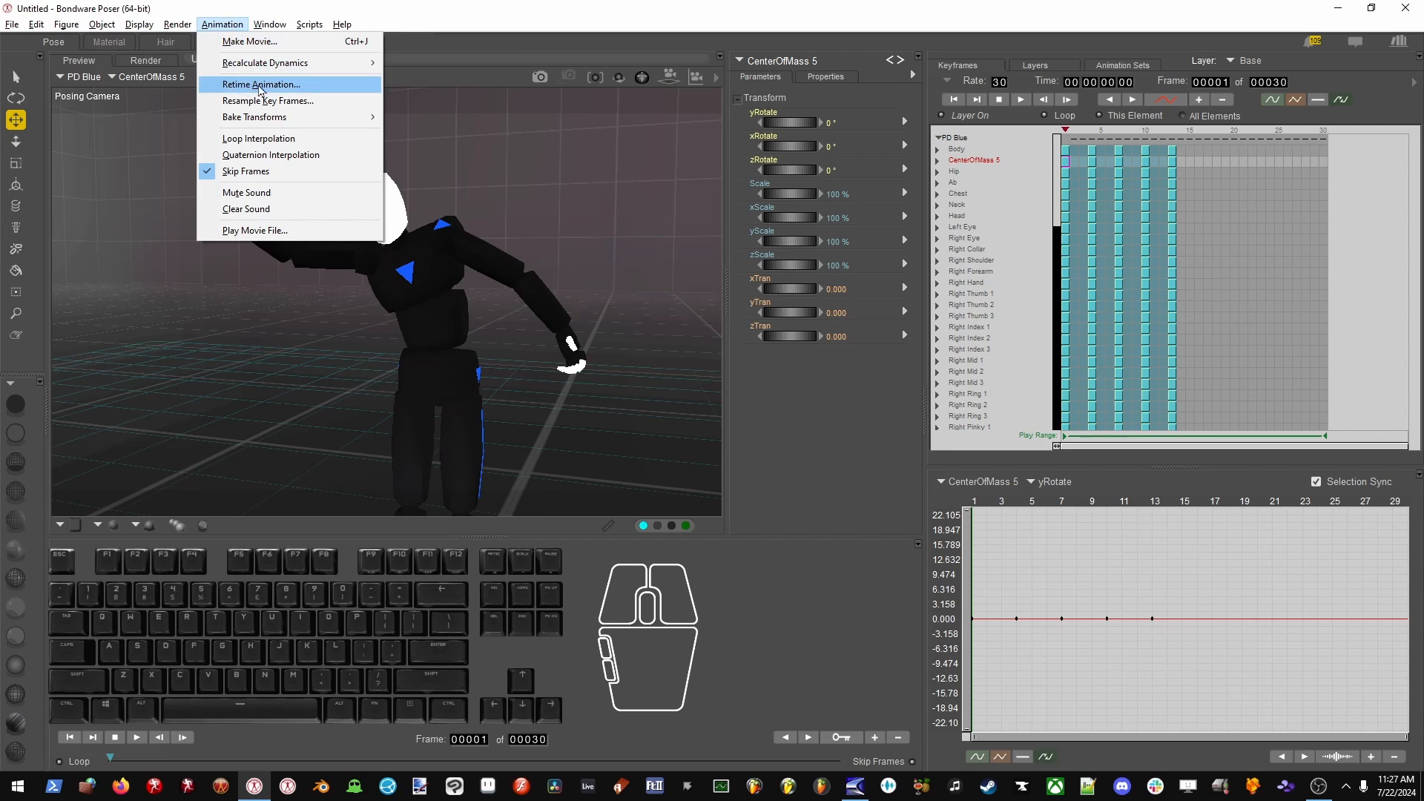
left_click(479, 28)
key("alt+a")
key("alt+r")
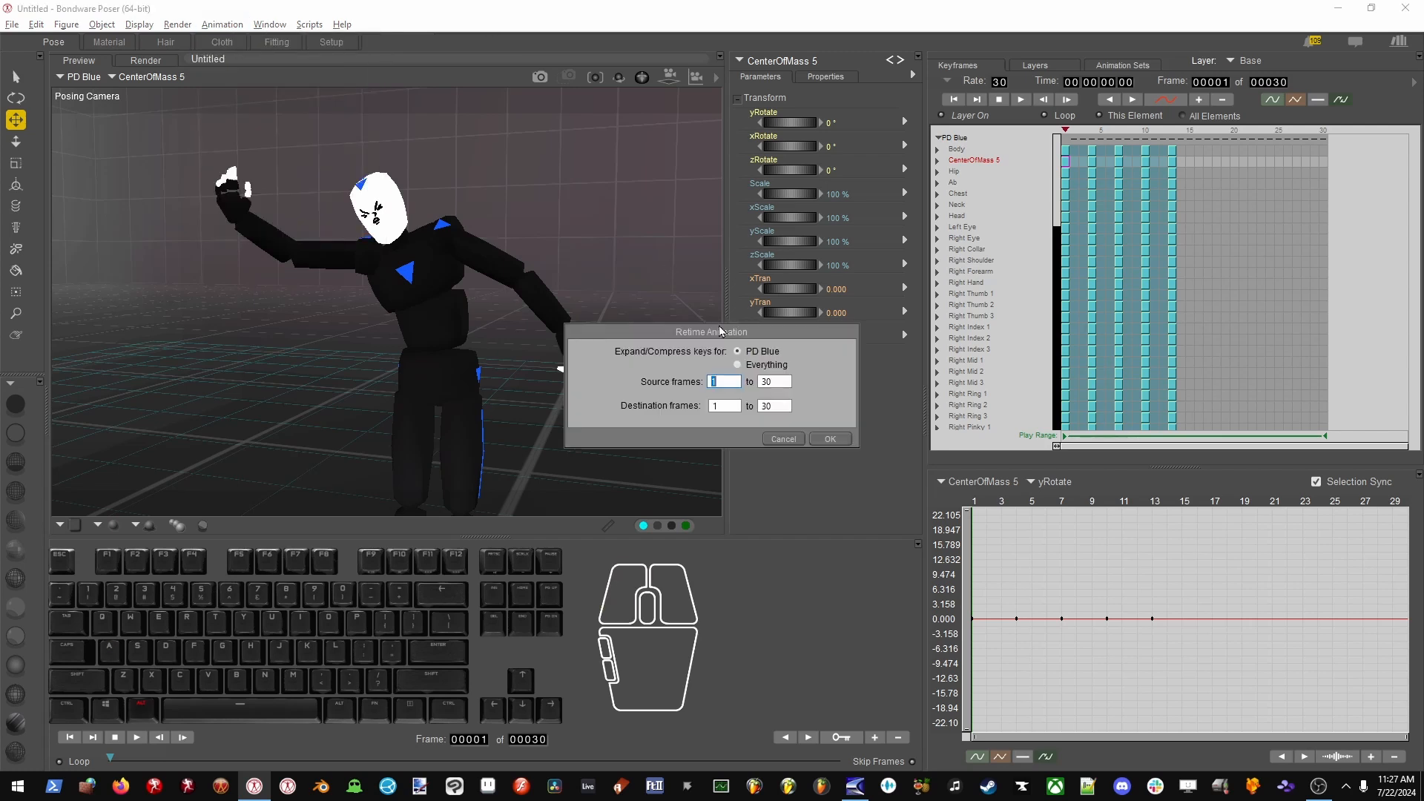
key("Escape")
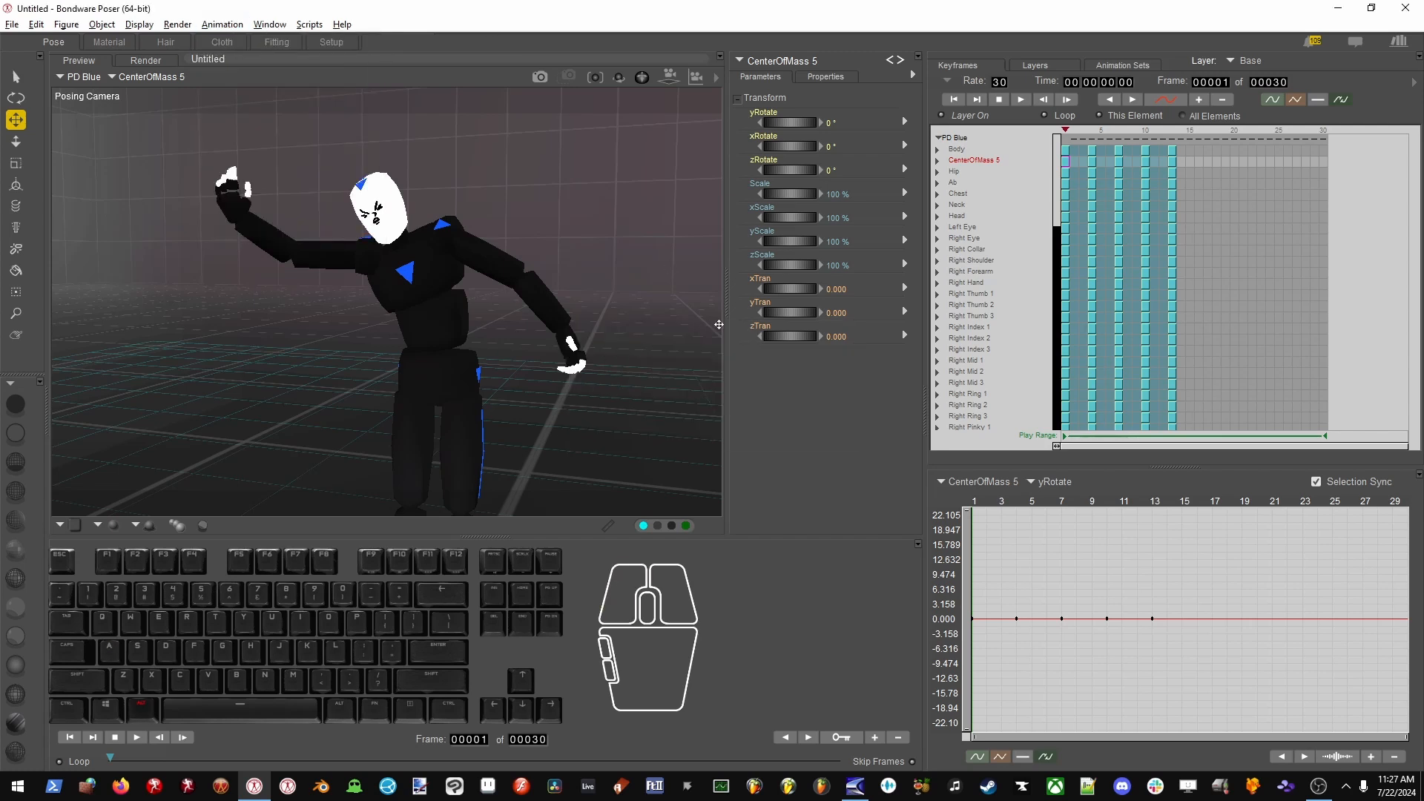
View the Resample Key Frames settings and close them without applying.
key("alt+a")
key("k")
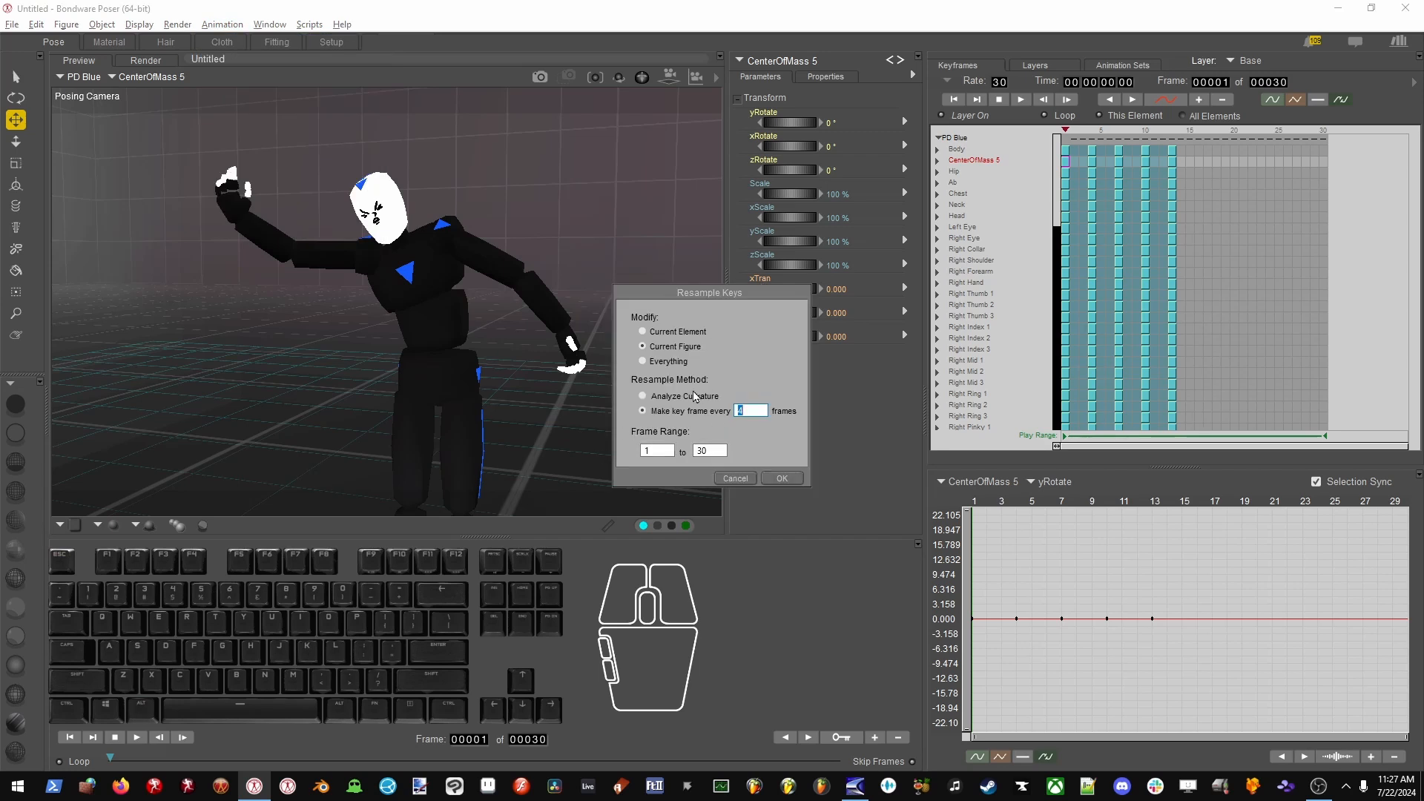
key("Escape")
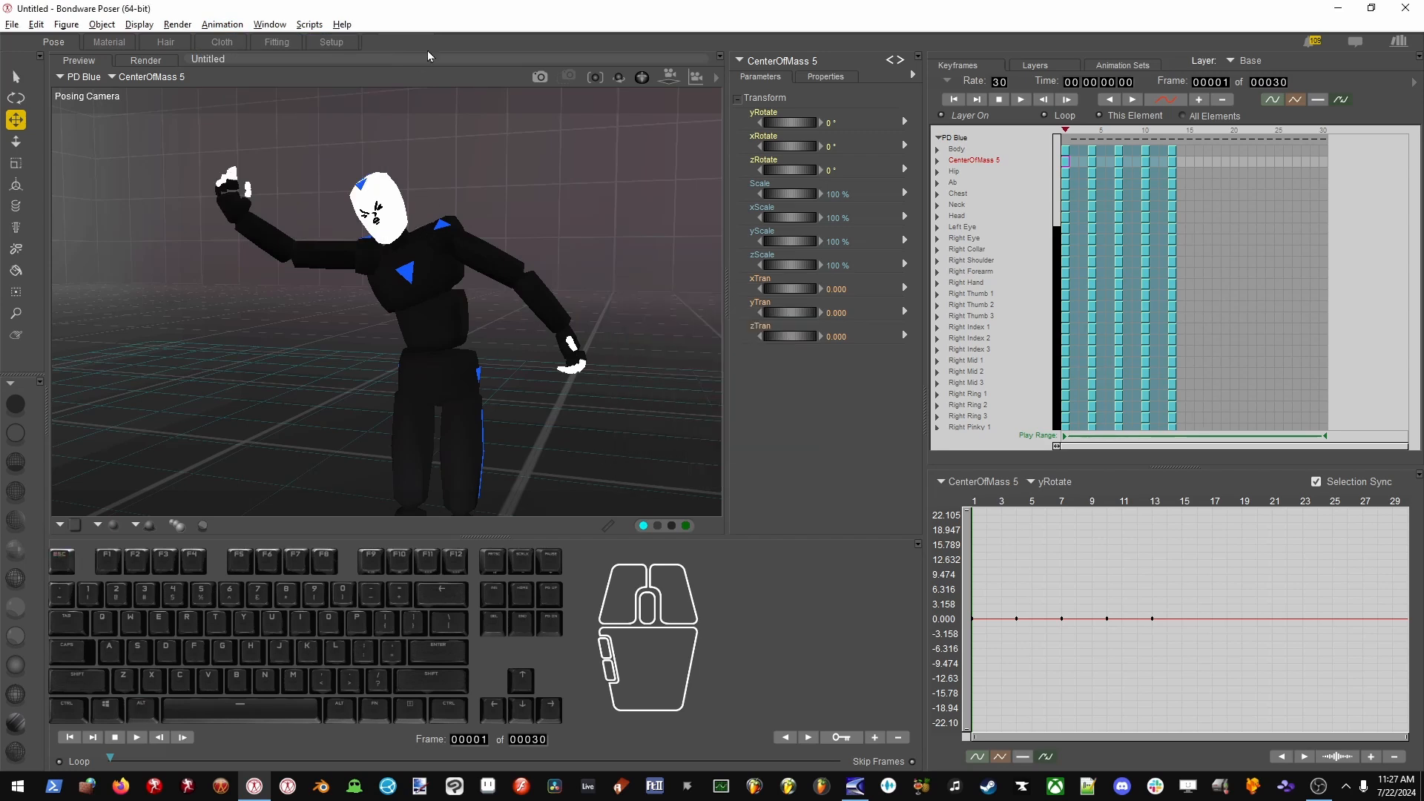
left_click_drag(371, 354, 472, 383, "alt")
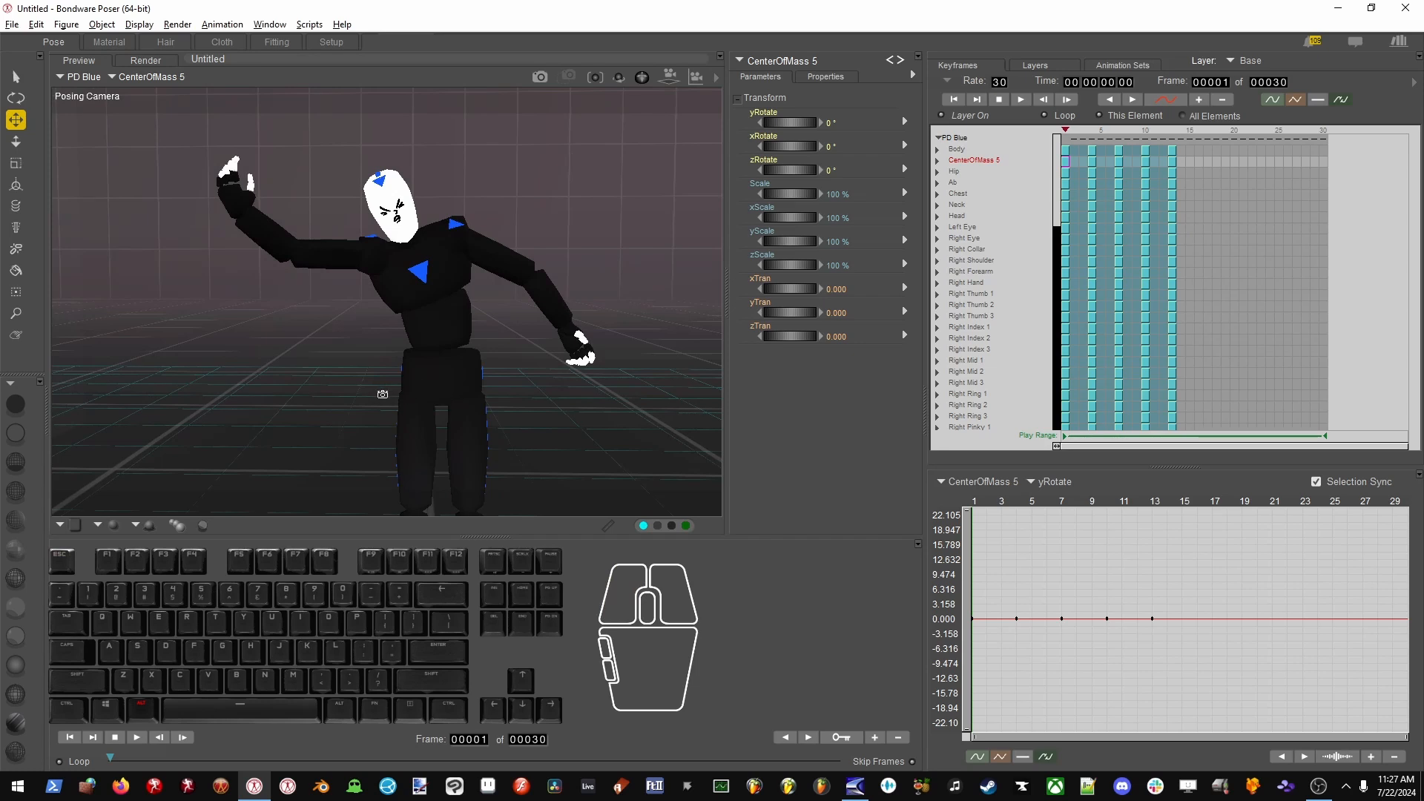
left_click_drag(382, 394, 471, 358, "alt")
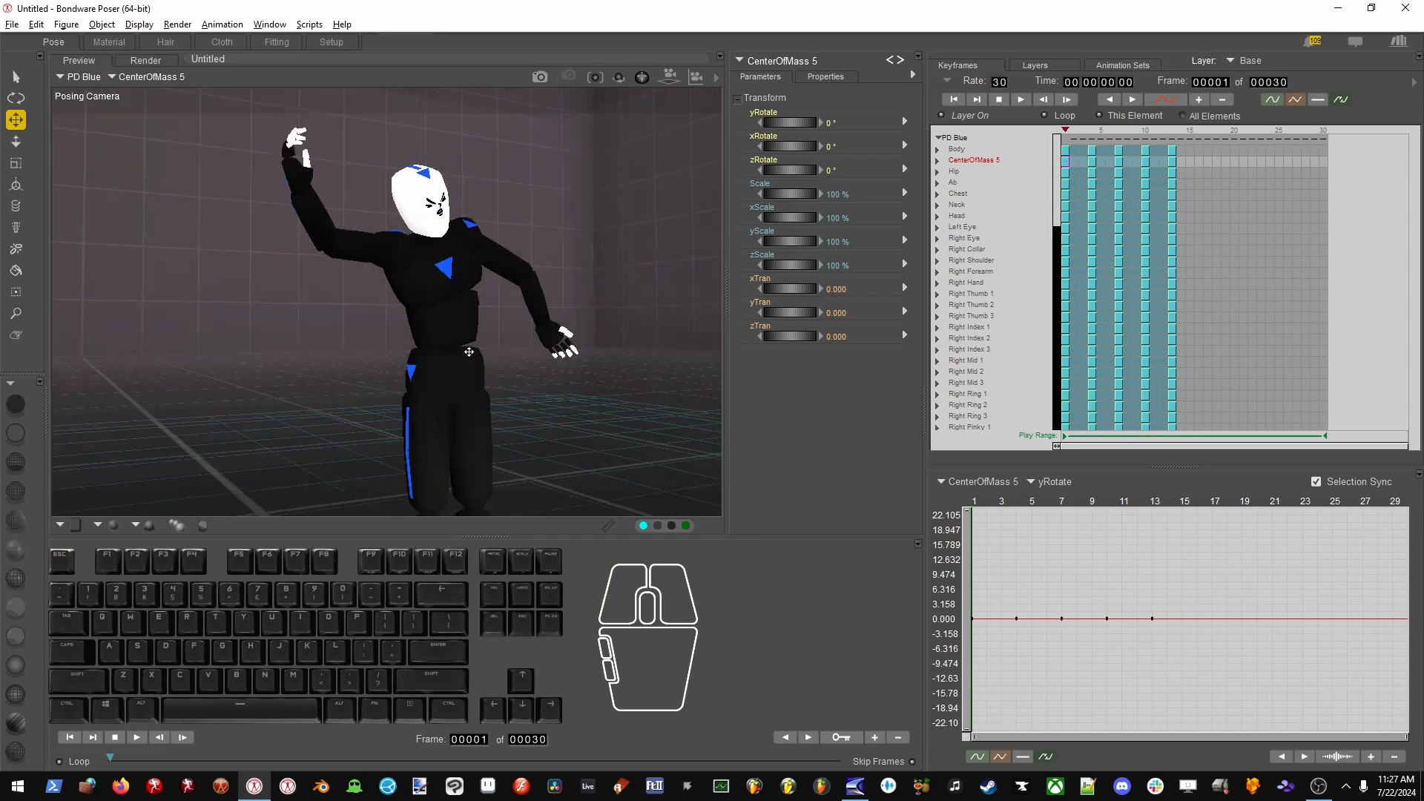
left_click(101, 25)
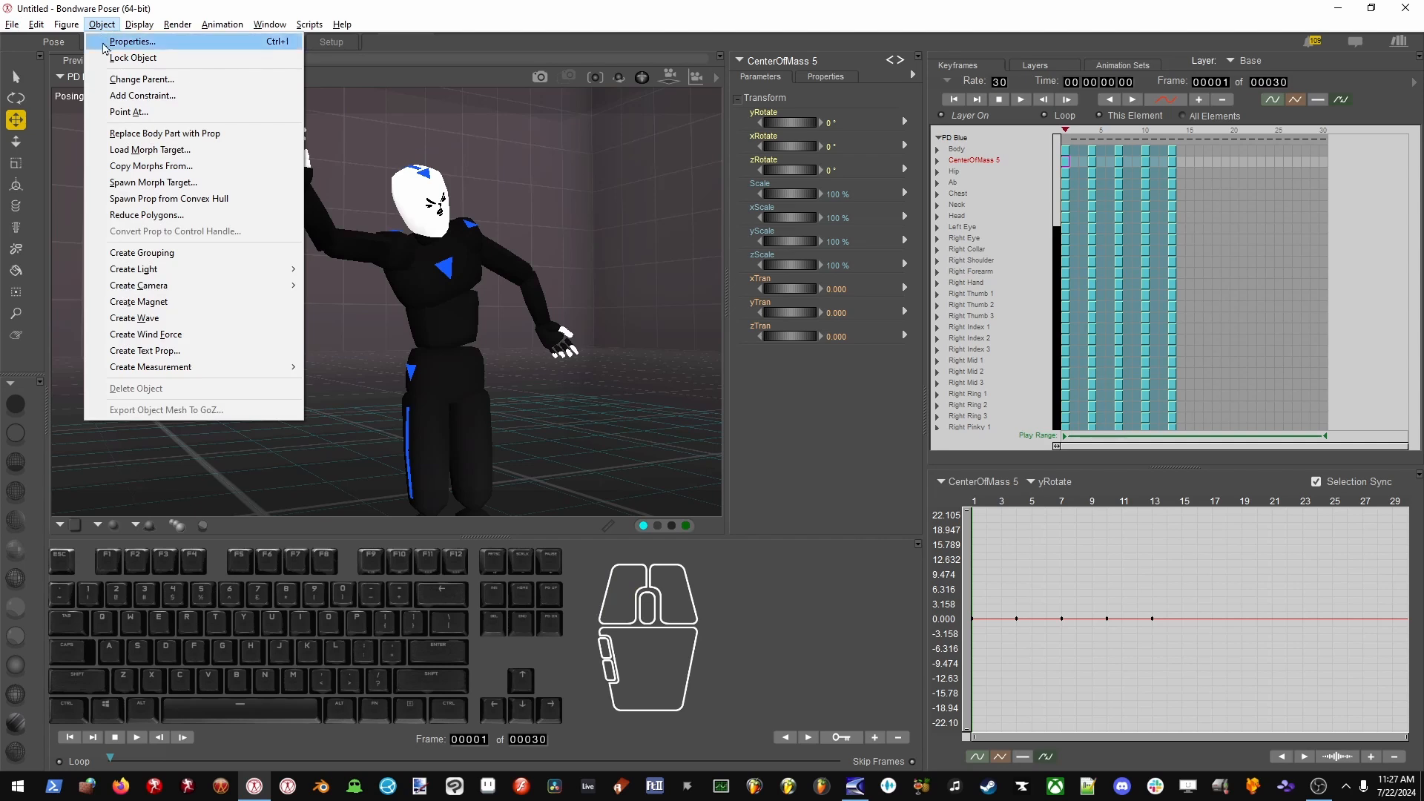
mouse_move(69, 25)
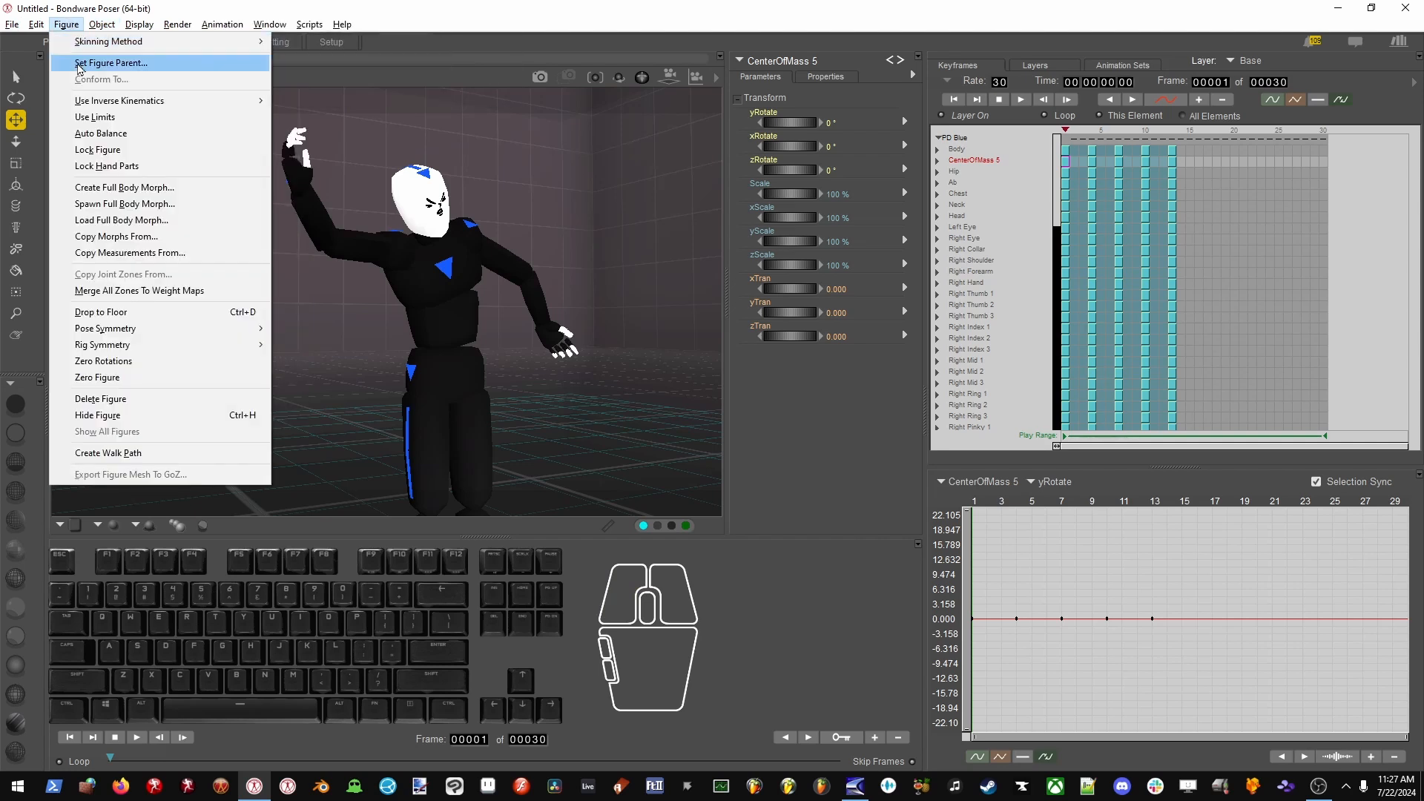
mouse_move(93, 103)
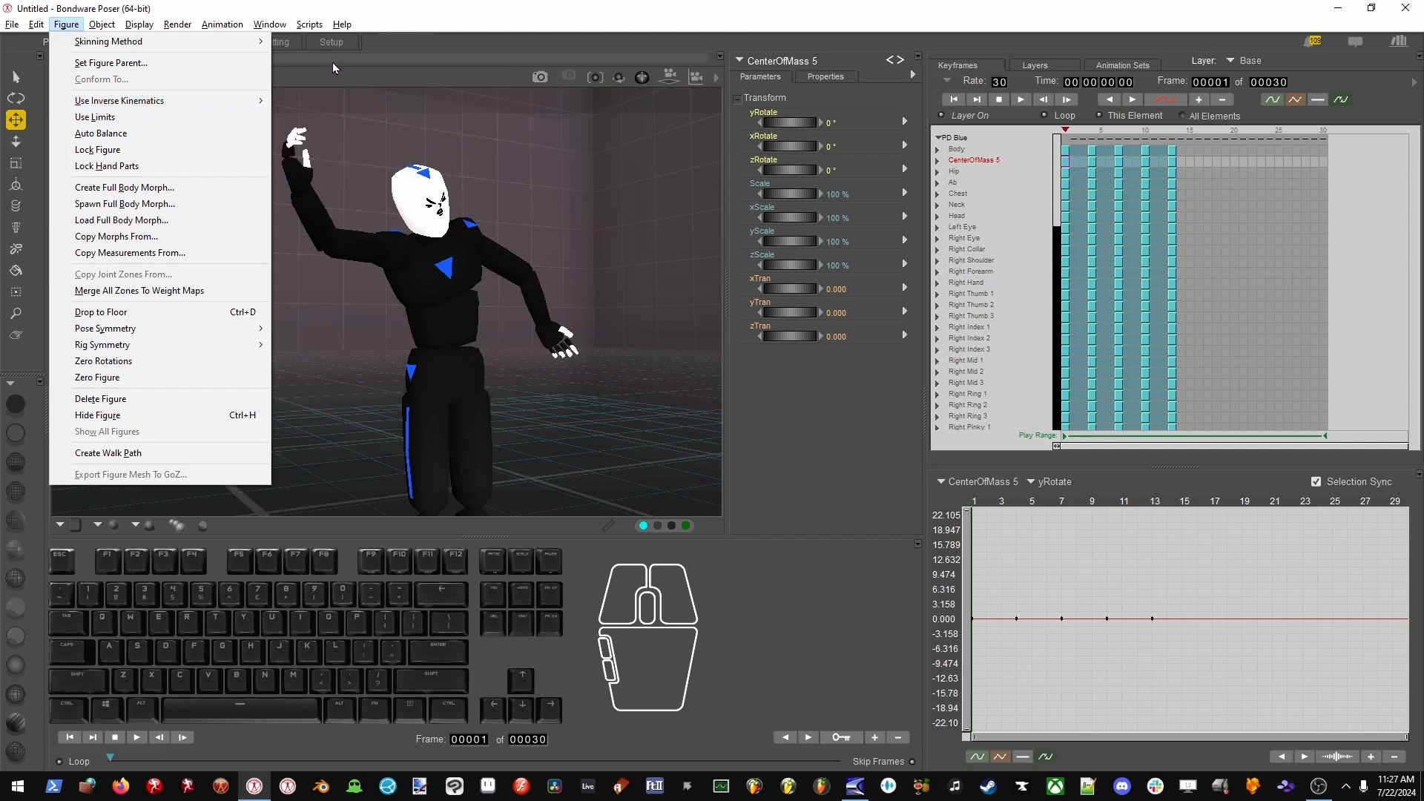
left_click(515, 62)
left_click_drag(517, 205, 499, 236, "alt")
left_click_drag(526, 291, 488, 322)
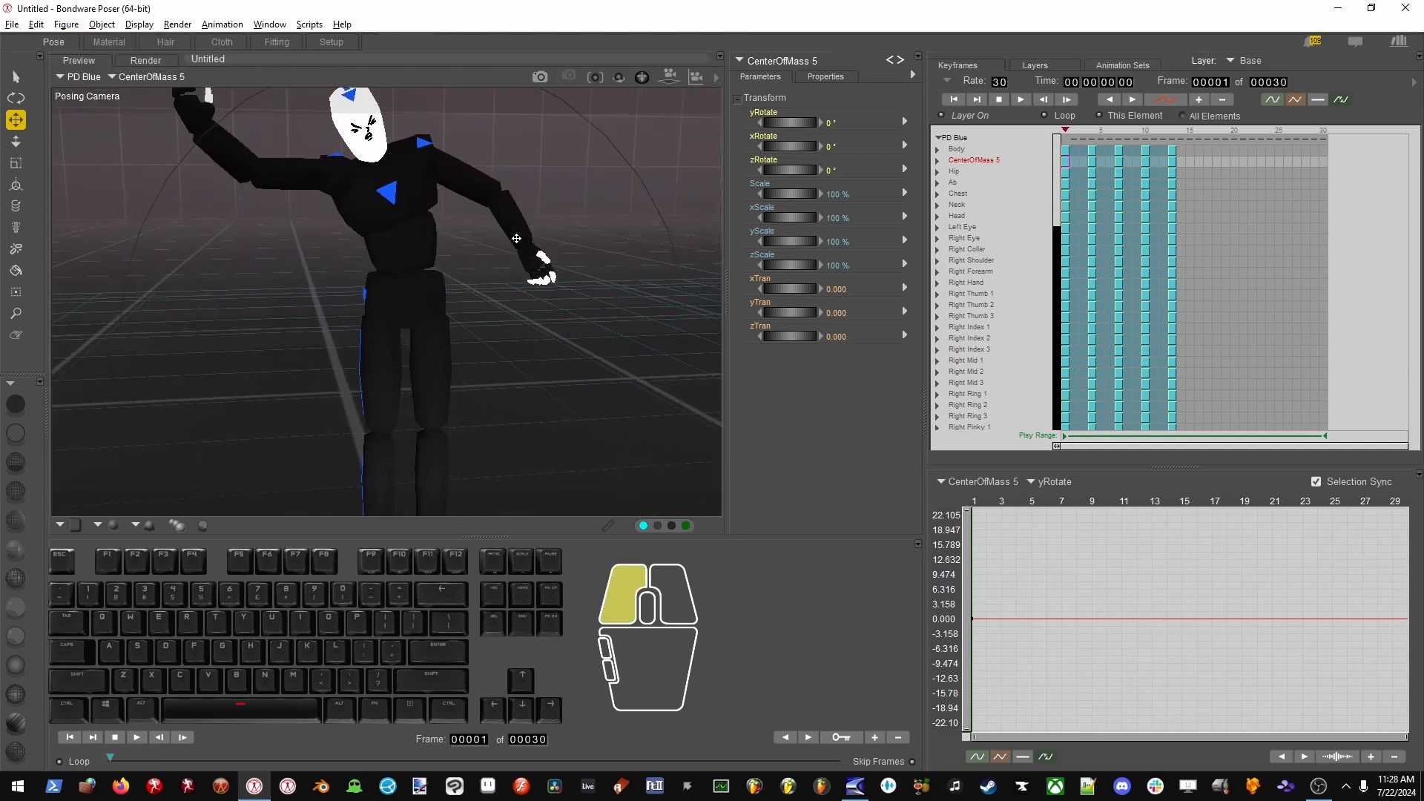
left_click_drag(528, 373, 531, 357)
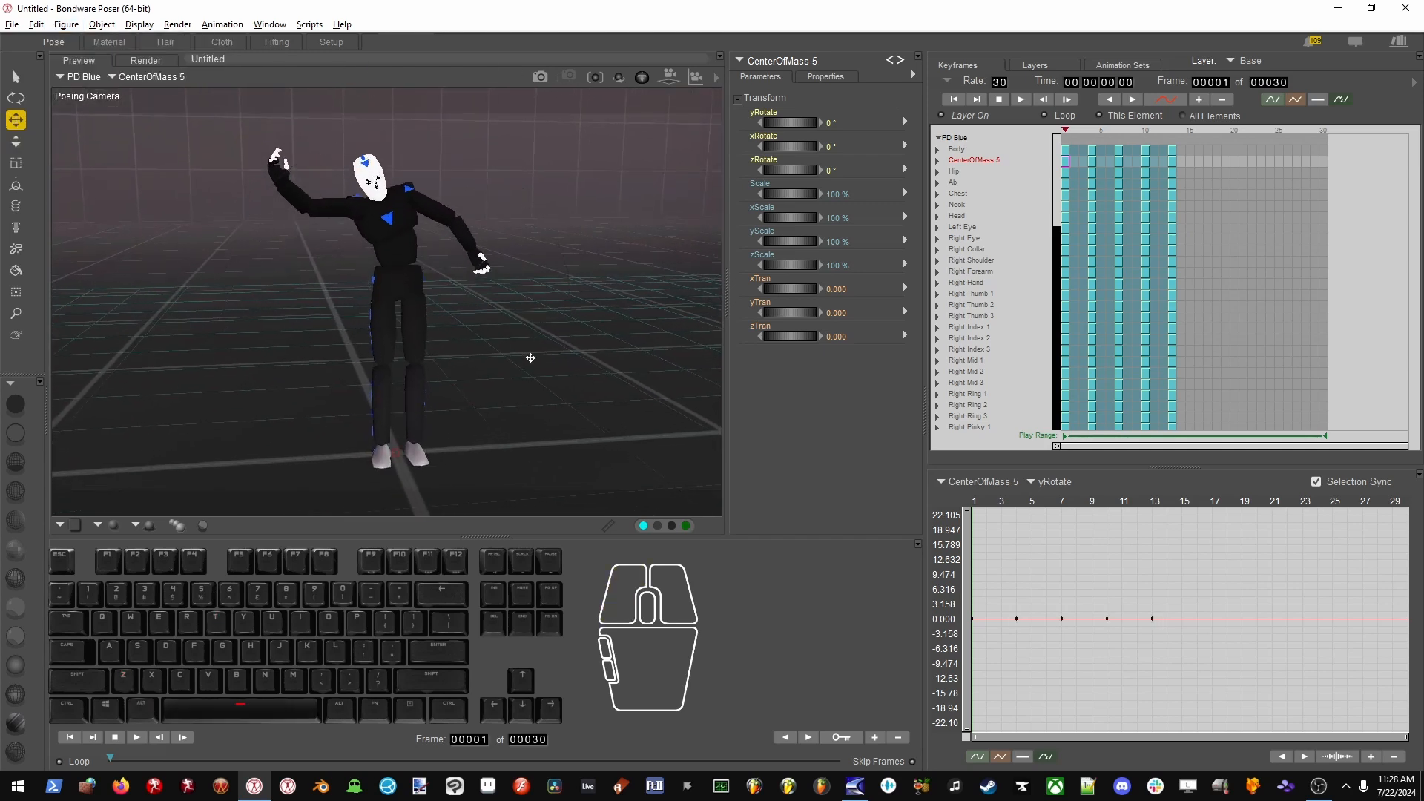
left_click_drag(517, 420, 514, 403, "alt")
right_click(416, 455)
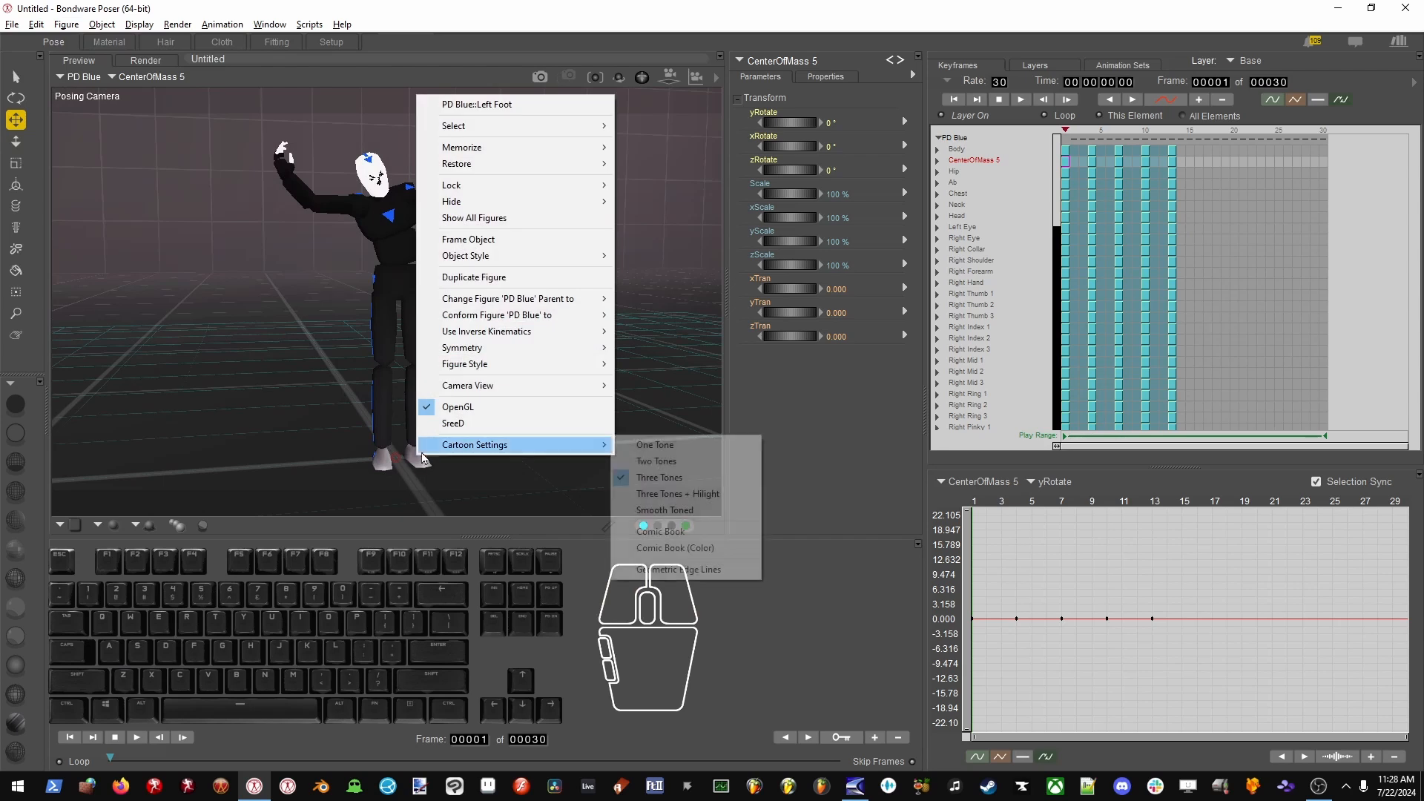
mouse_move(517, 347)
mouse_move(548, 324)
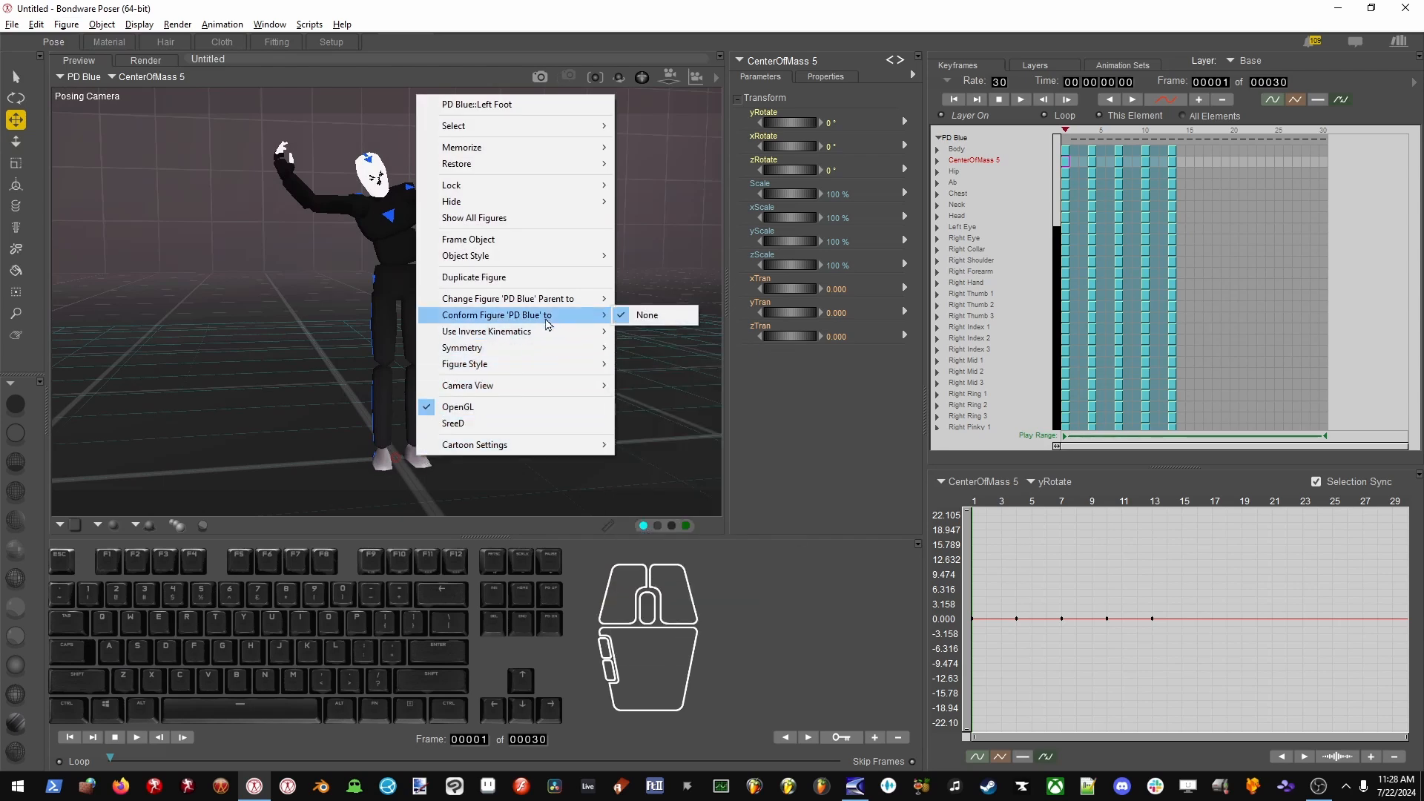
mouse_move(545, 366)
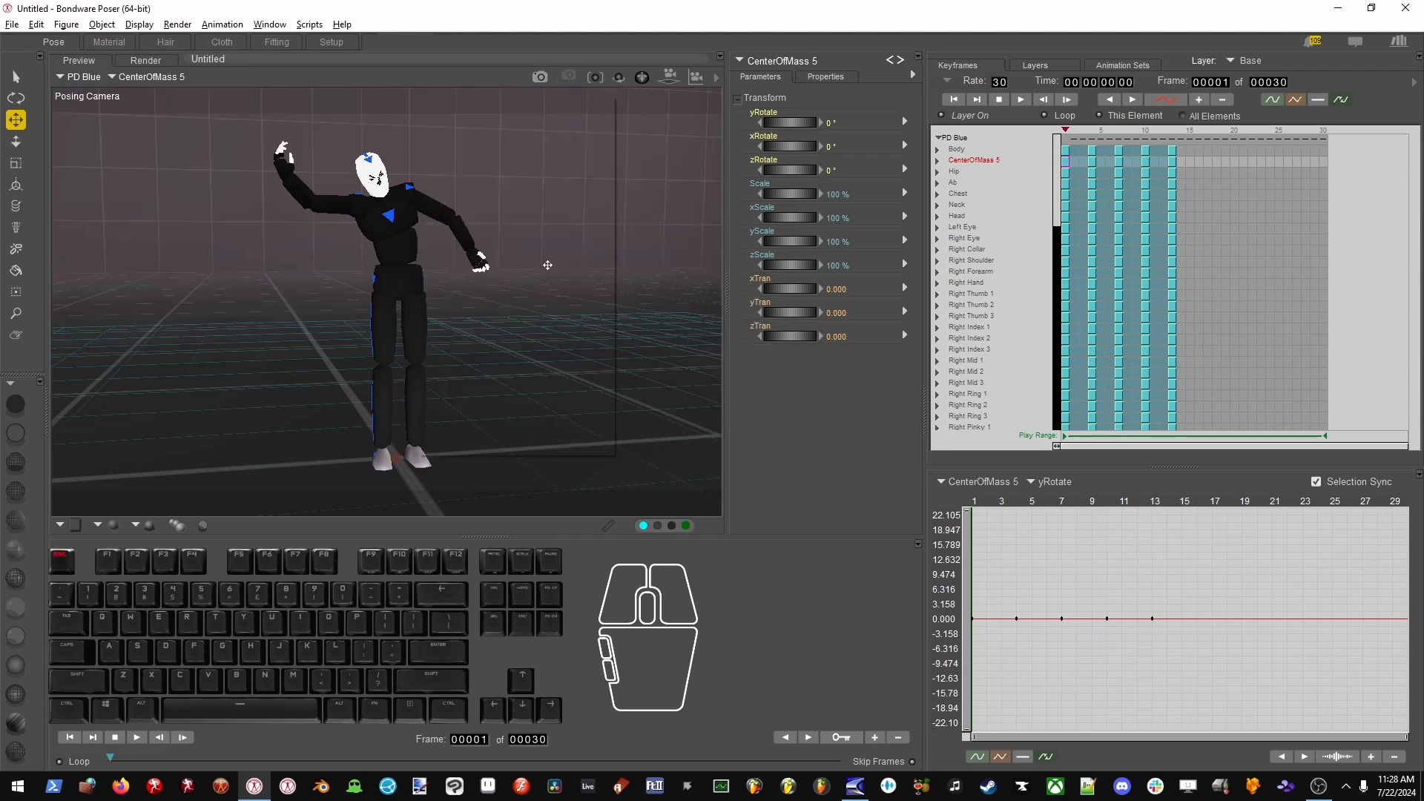
key("Escape")
Select the left thigh, view PD Blue's Pose Symmetry options and close them without applying.
left_click(407, 305)
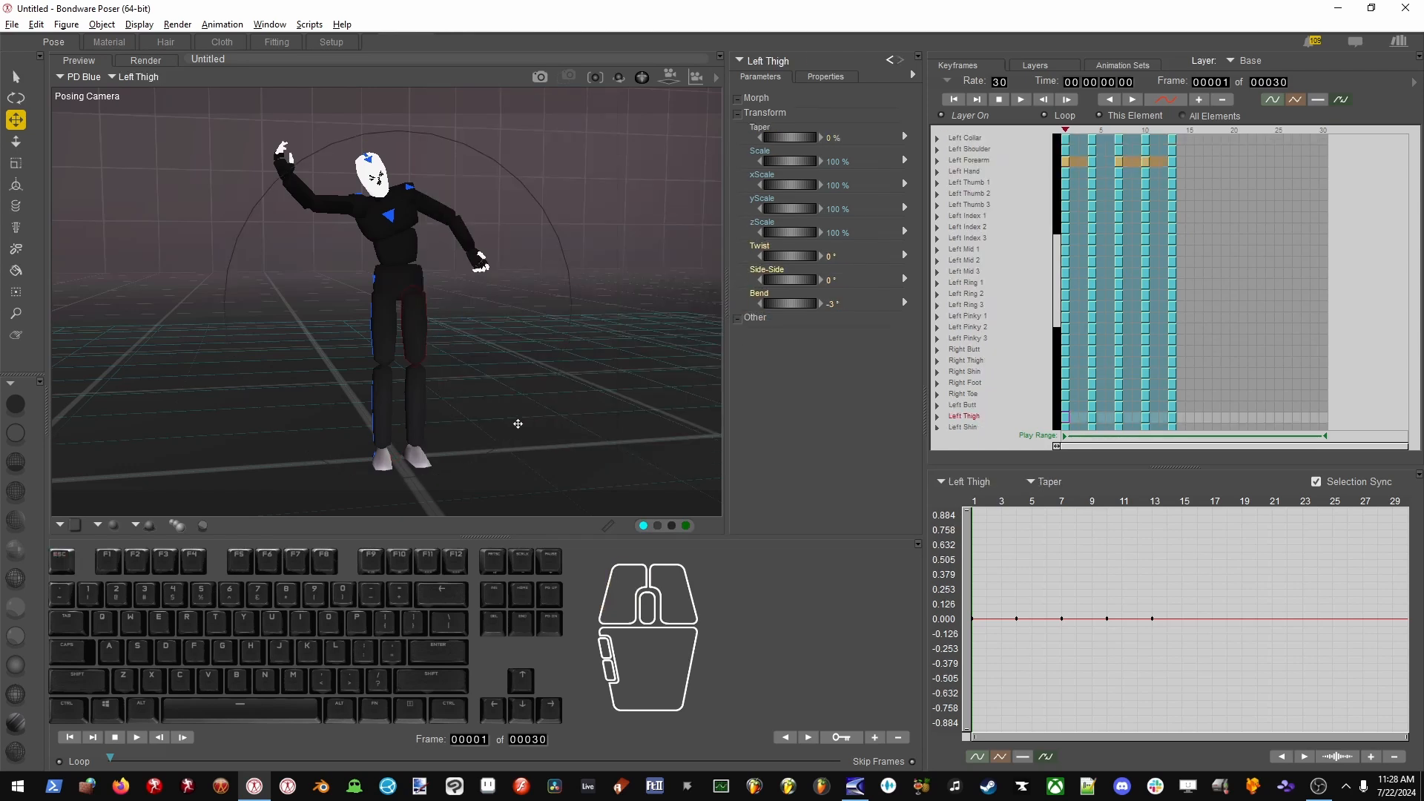
key("alt+g")
key("alt+y")
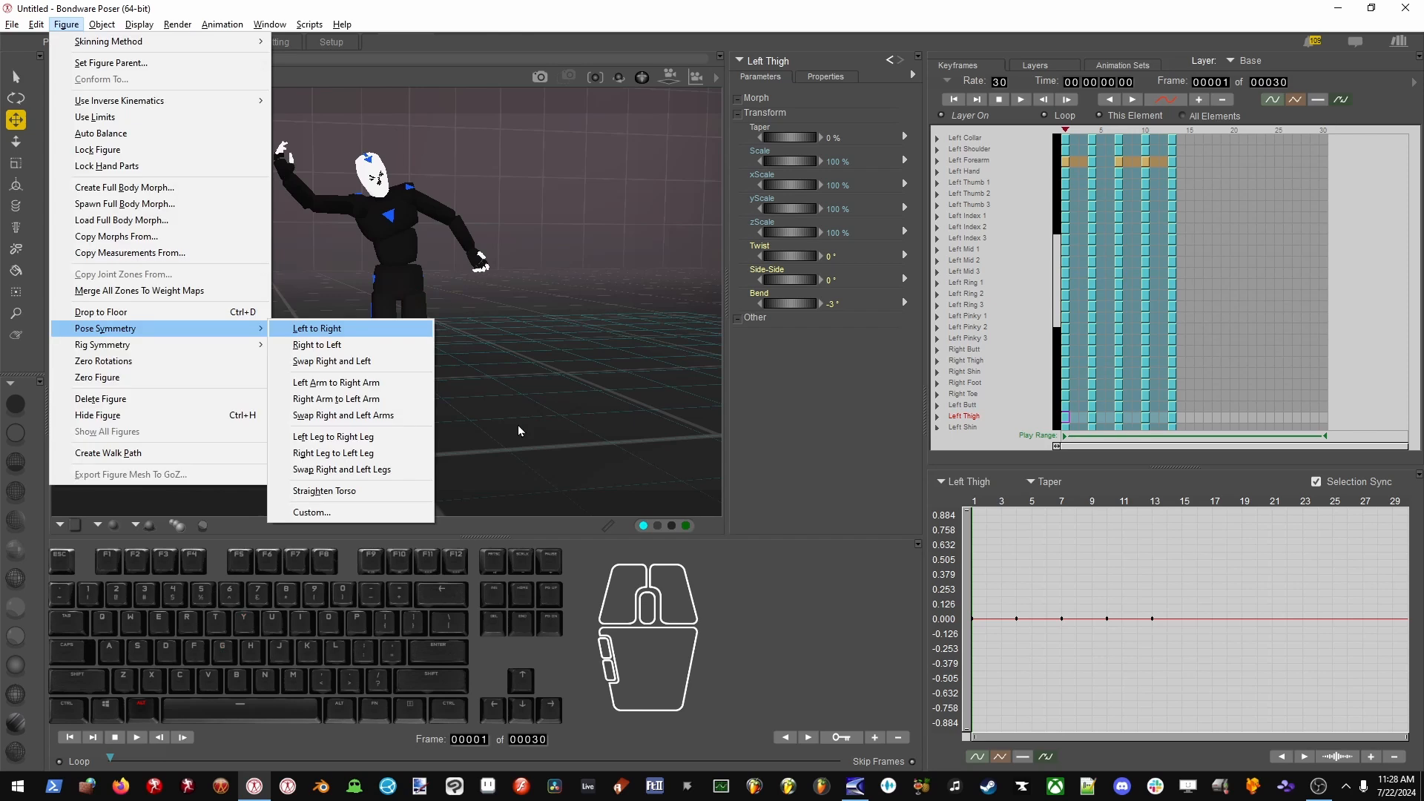
key("Escape")
key("Escape")
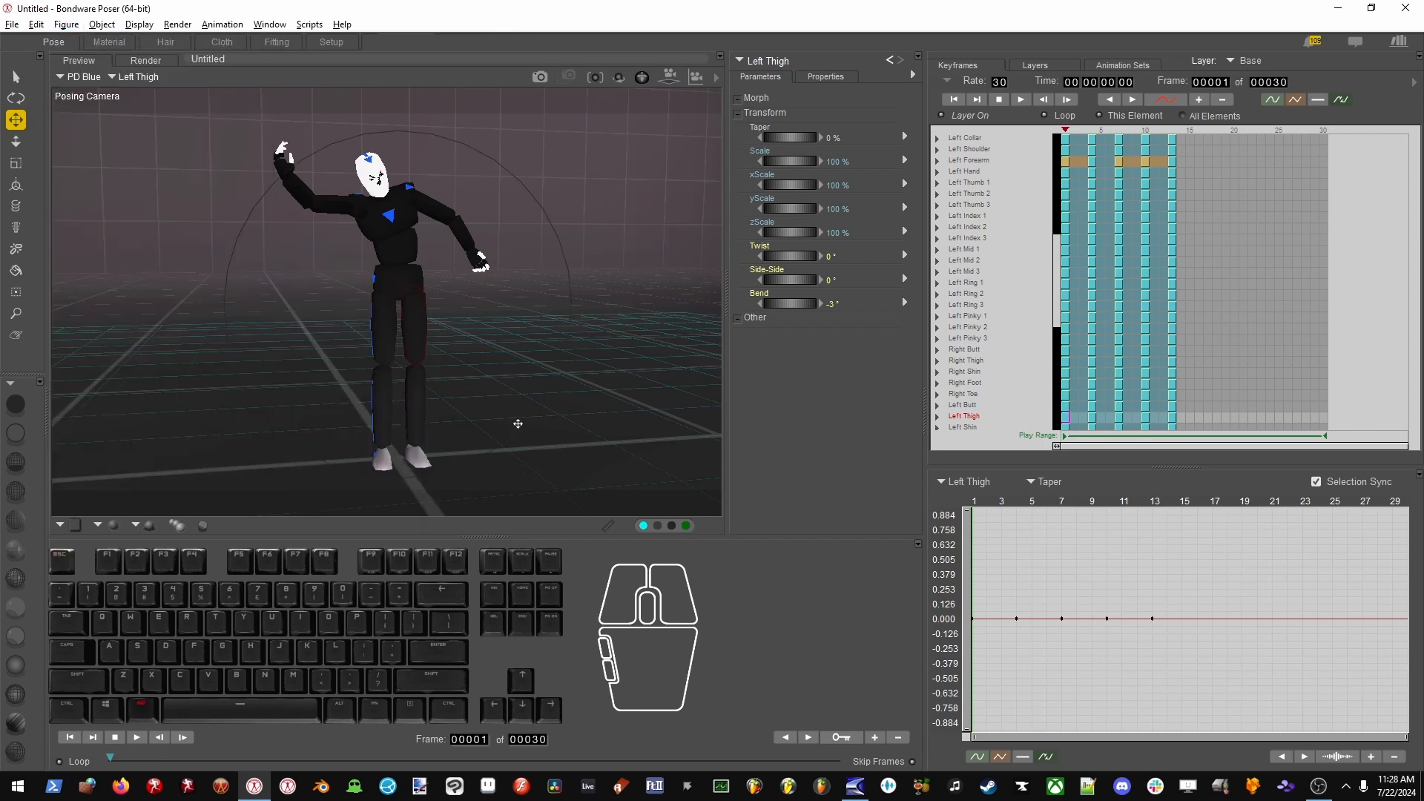
Turn on inverse kinematics for PD Blue's left and right legs and shift the hip to move the figure with it.
key("alt+g")
key("alt+i")
key("Return")
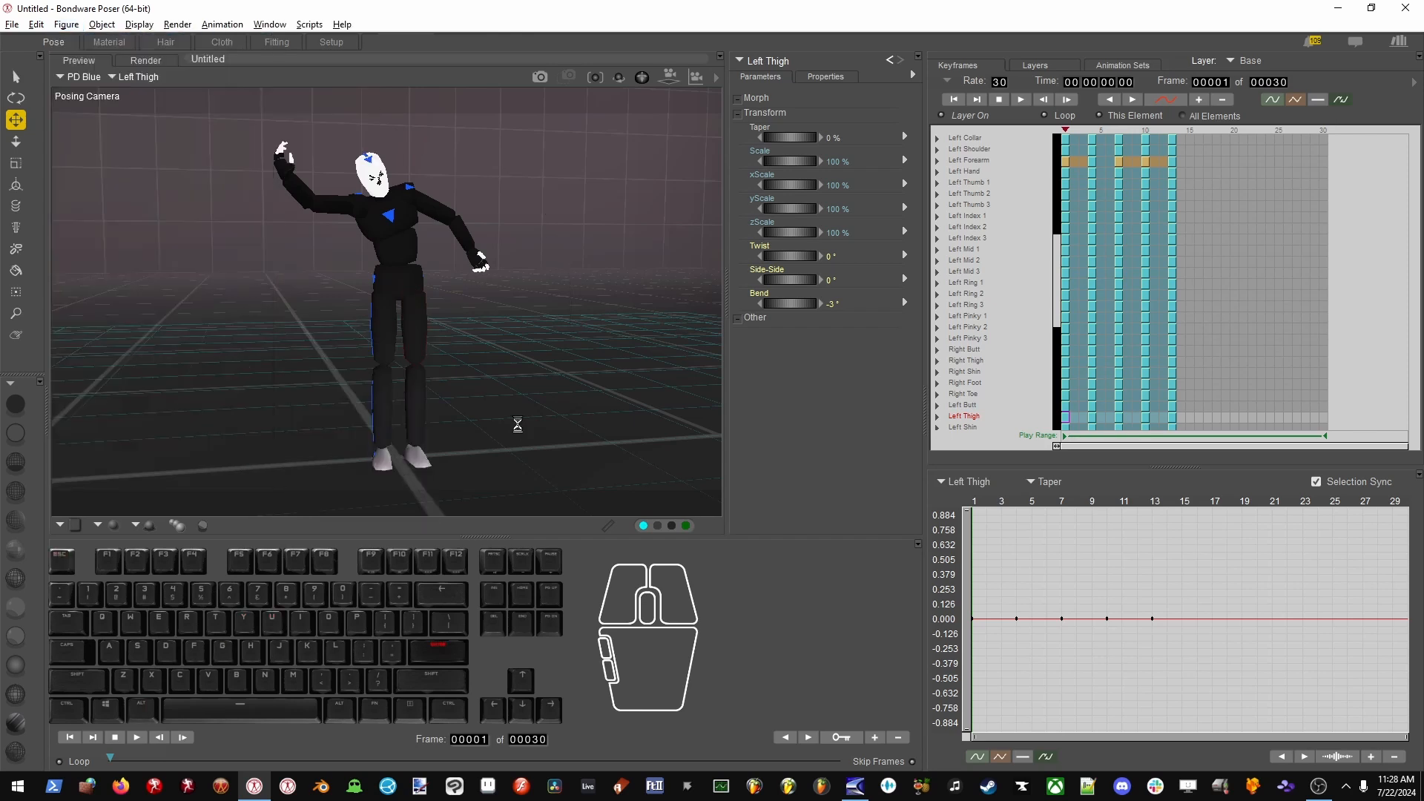
key("alt+g")
key("alt+i")
key("Down")
key("Return")
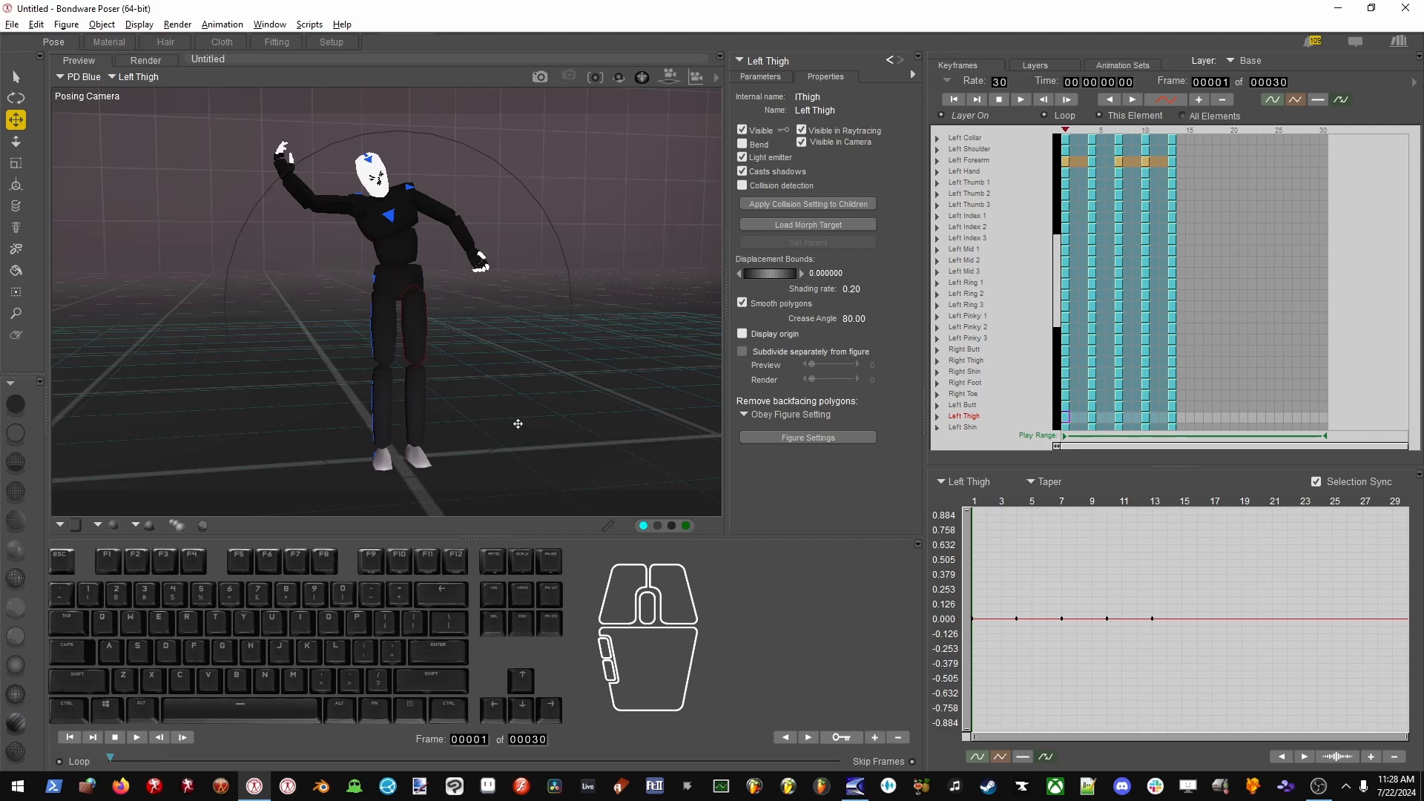
left_click_drag(393, 285, 400, 183)
Turn on inverse kinematics for PD Blue's right hand and left hand.
key("alt+g")
key("alt+i")
key("Up")
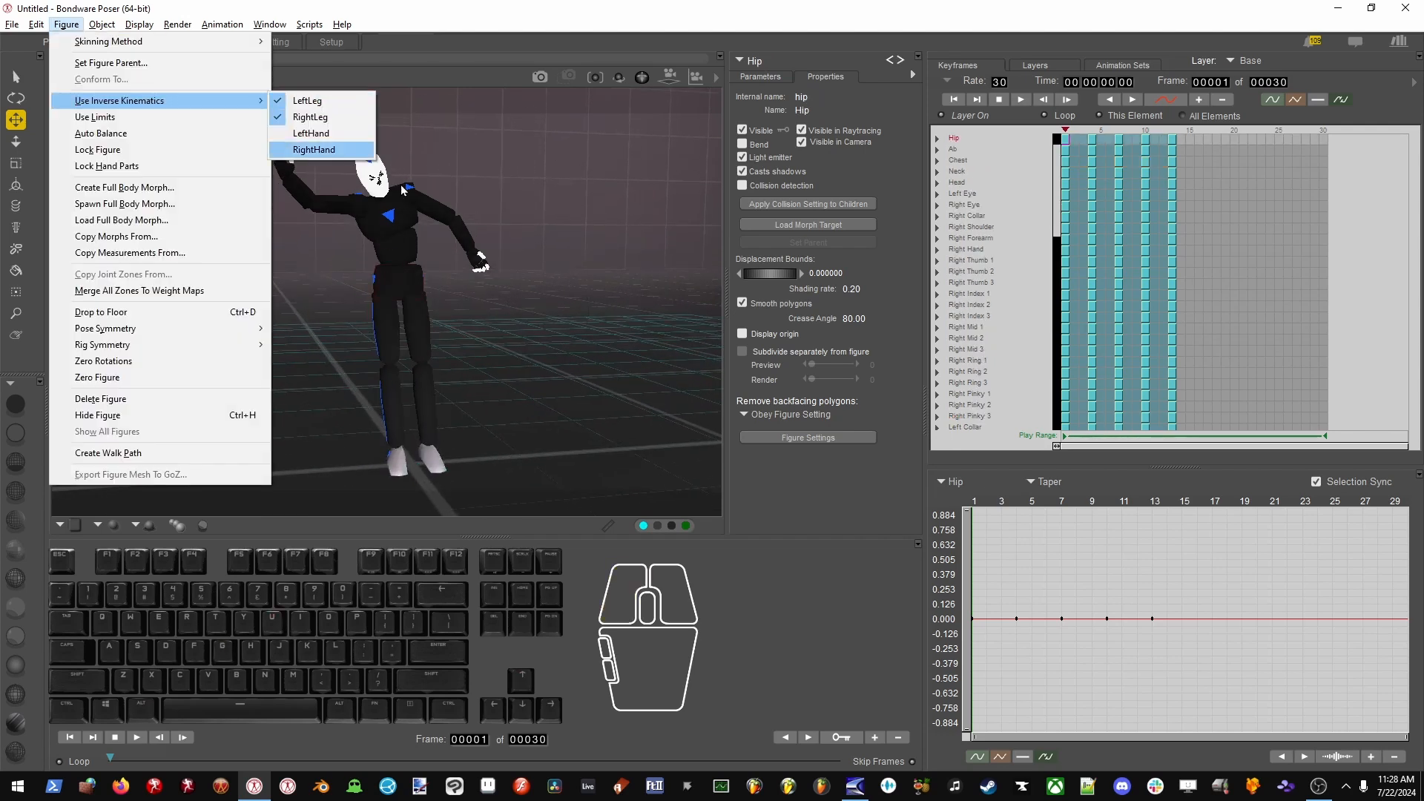
key("Return")
key("alt+g")
key("alt+i")
key("Up")
key("Up")
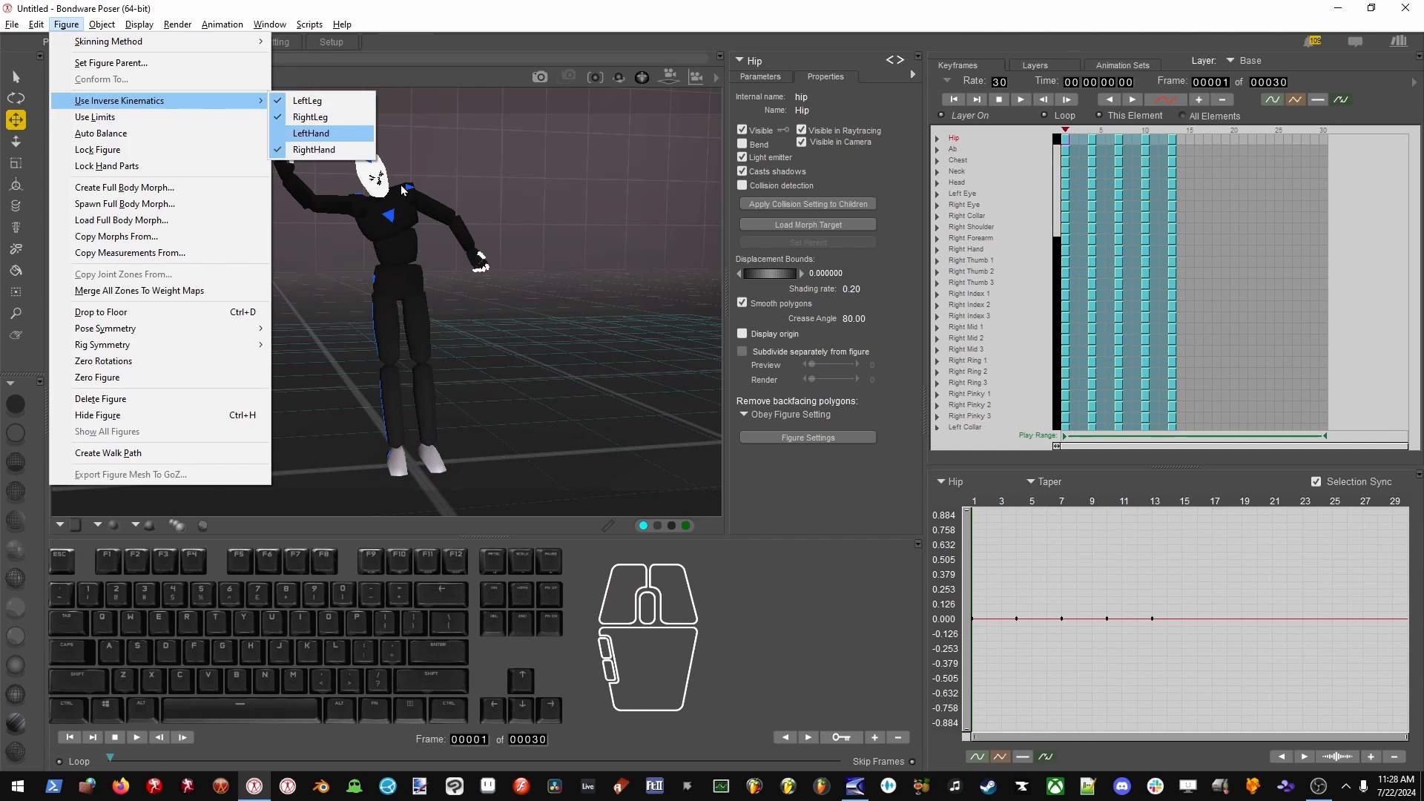
key("Return")
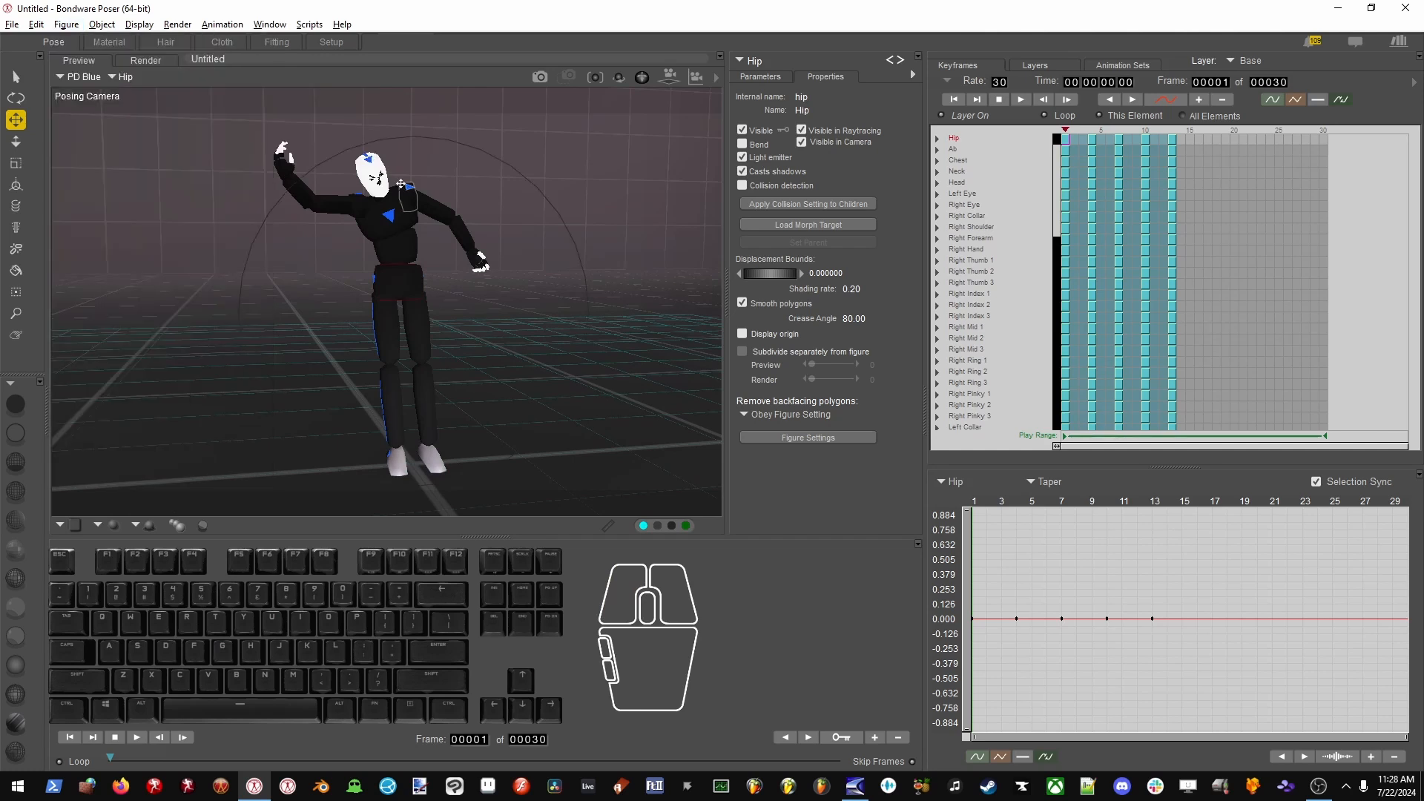
Raise PD Blue's left hand outward to about shoulder height.
left_click(470, 253)
left_click_drag(470, 248, 514, 181)
left_click(500, 185)
Turn off inverse kinematics for both of PD Blue's legs and both hands.
key("alt+u")
key("u")
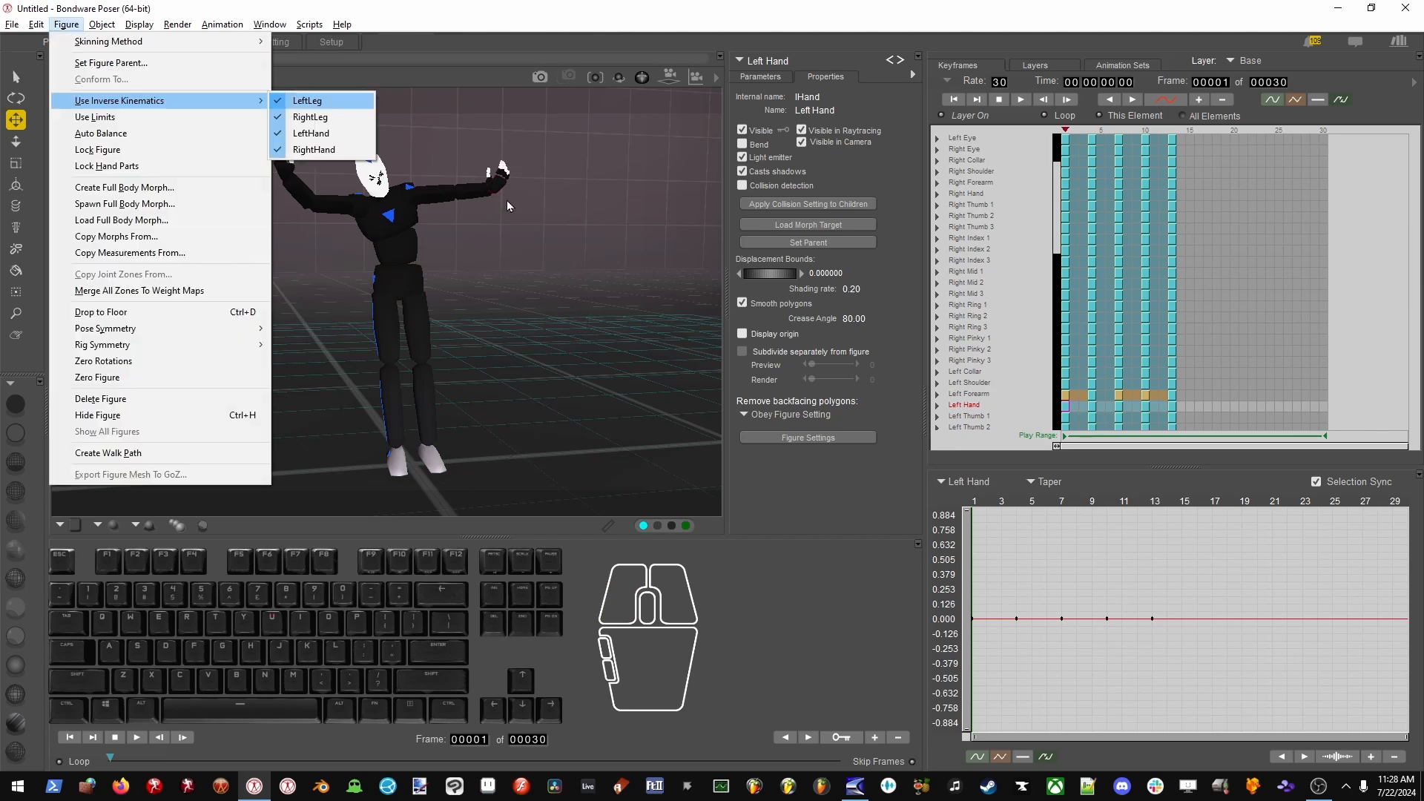
key("Return")
key("alt+u")
key("u")
key("Down")
key("Return")
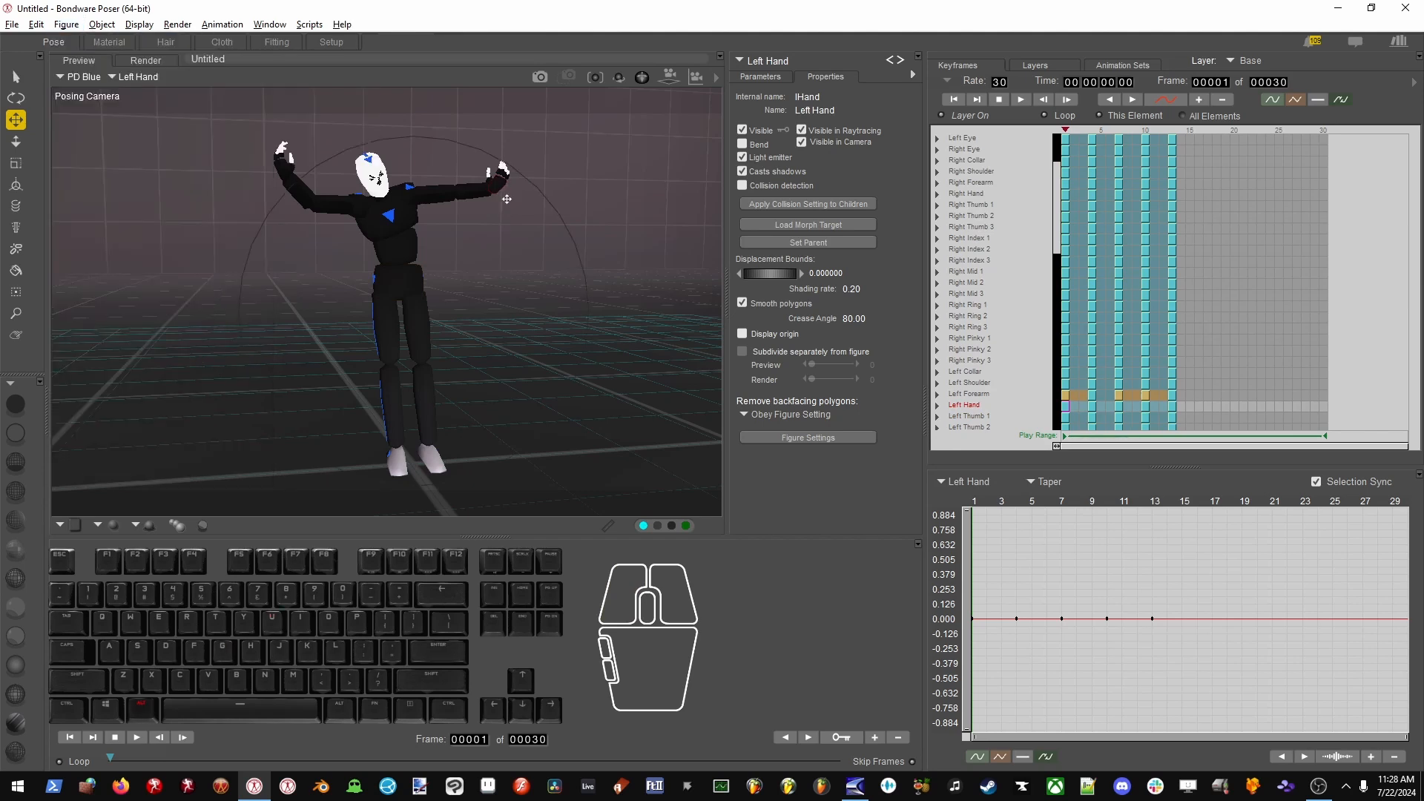
key("alt+u")
key("u")
key("Down")
key("Return")
key("alt+u")
key("u")
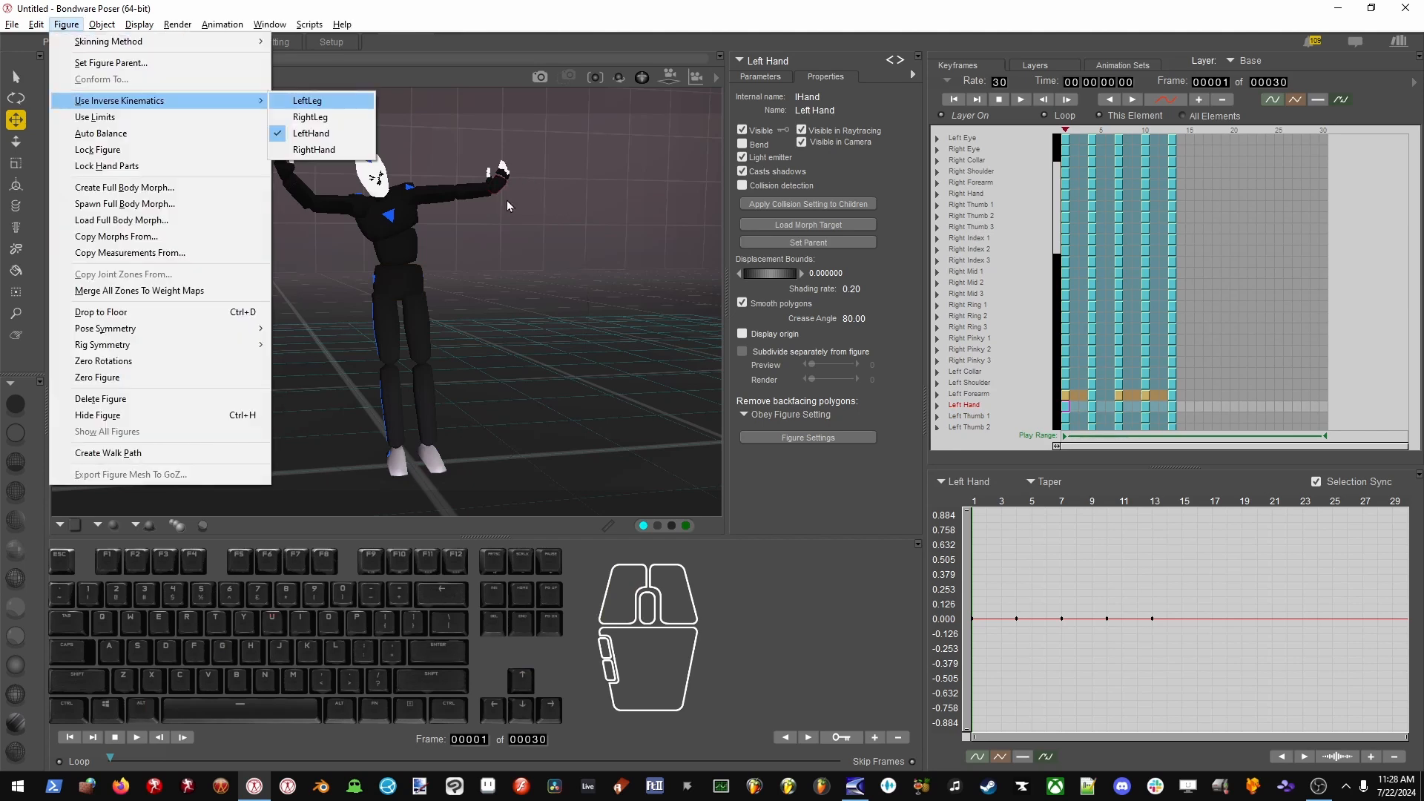
key("Up")
key("Up")
key("Return")
Translate PD Blue's right thigh forward and up at frame 1 so the leg kicks out from the hip.
left_click_drag(343, 258, 438, 311, "alt")
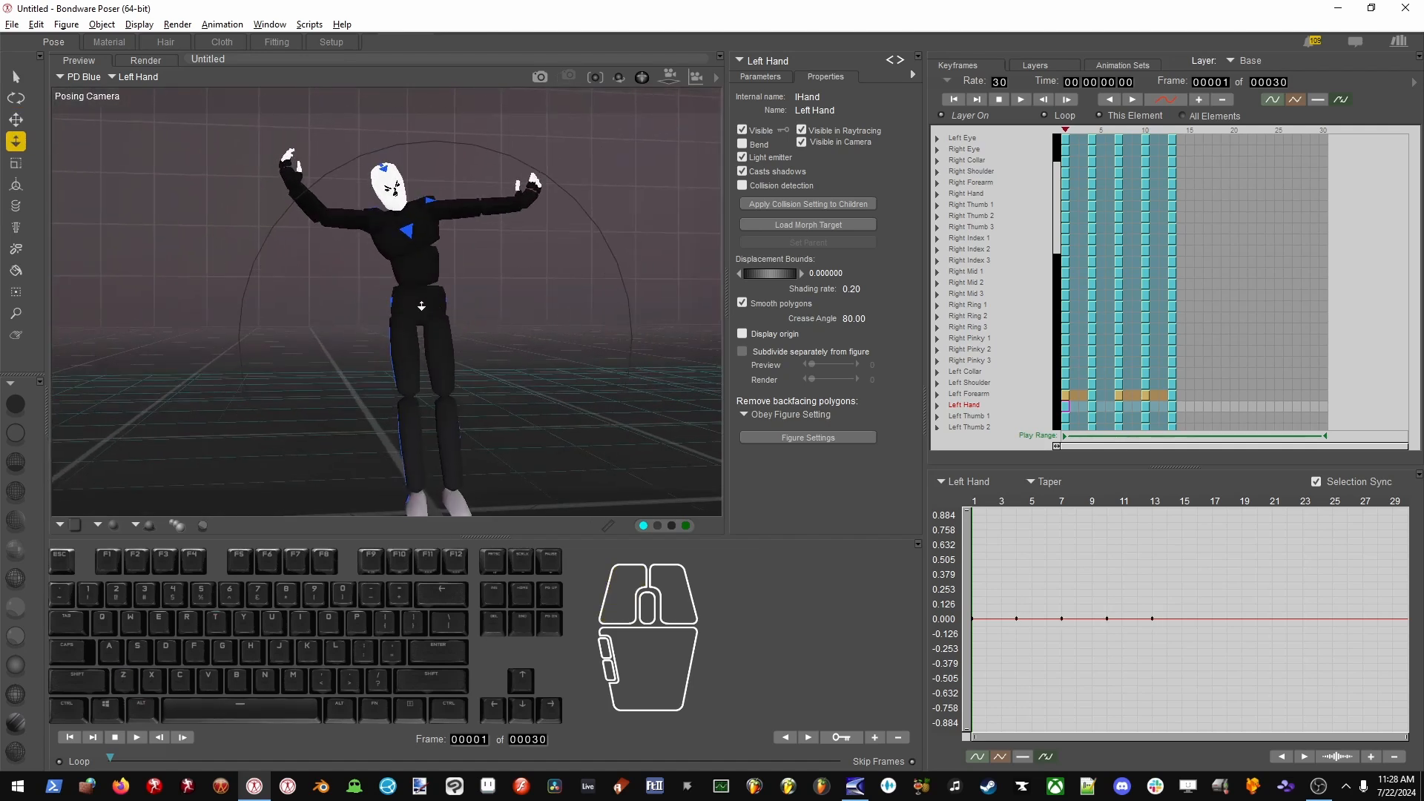
left_click(421, 306)
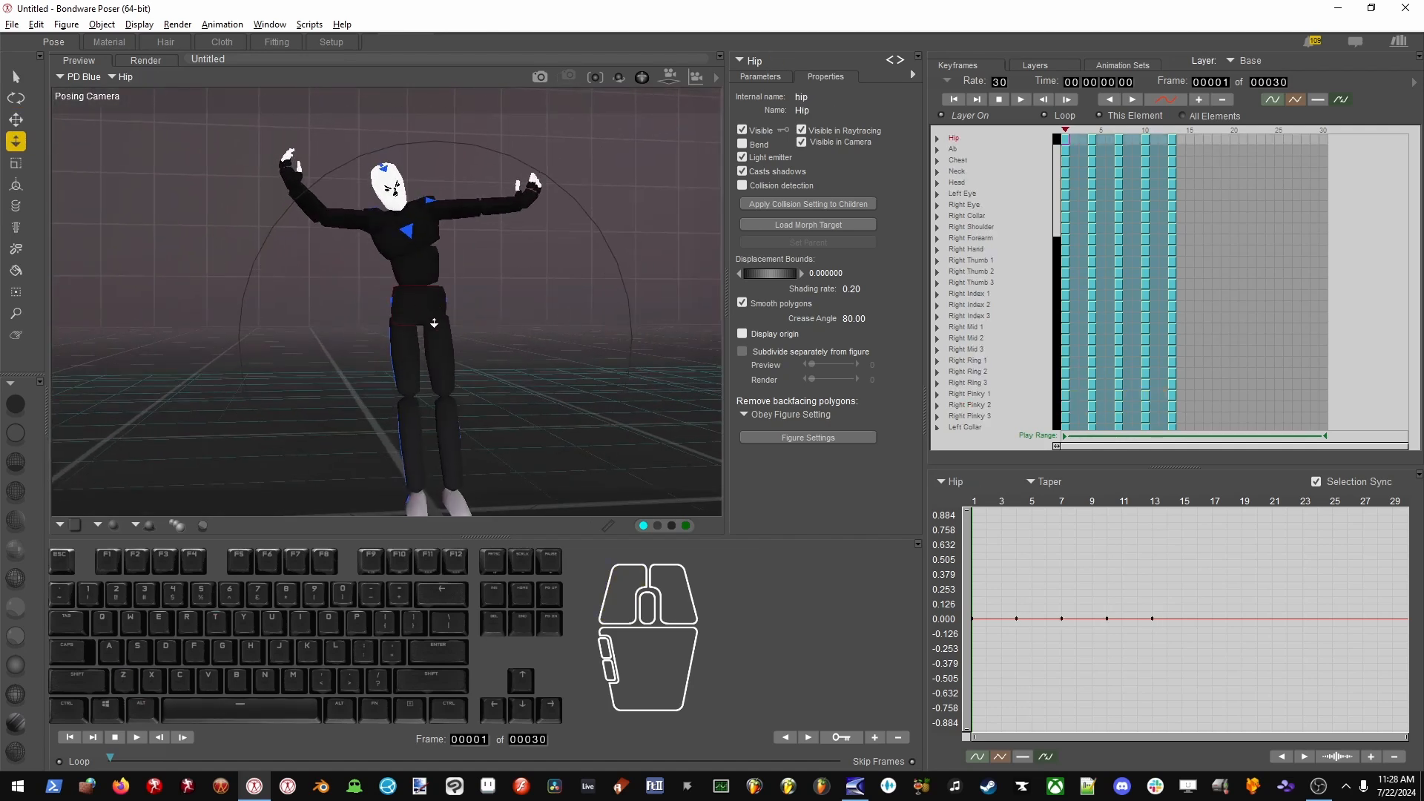
key("t")
left_click_drag(428, 372, 475, 374, "alt")
left_click_drag(678, 361, 546, 367, "alt")
left_click_drag(394, 375, 438, 376, "alt")
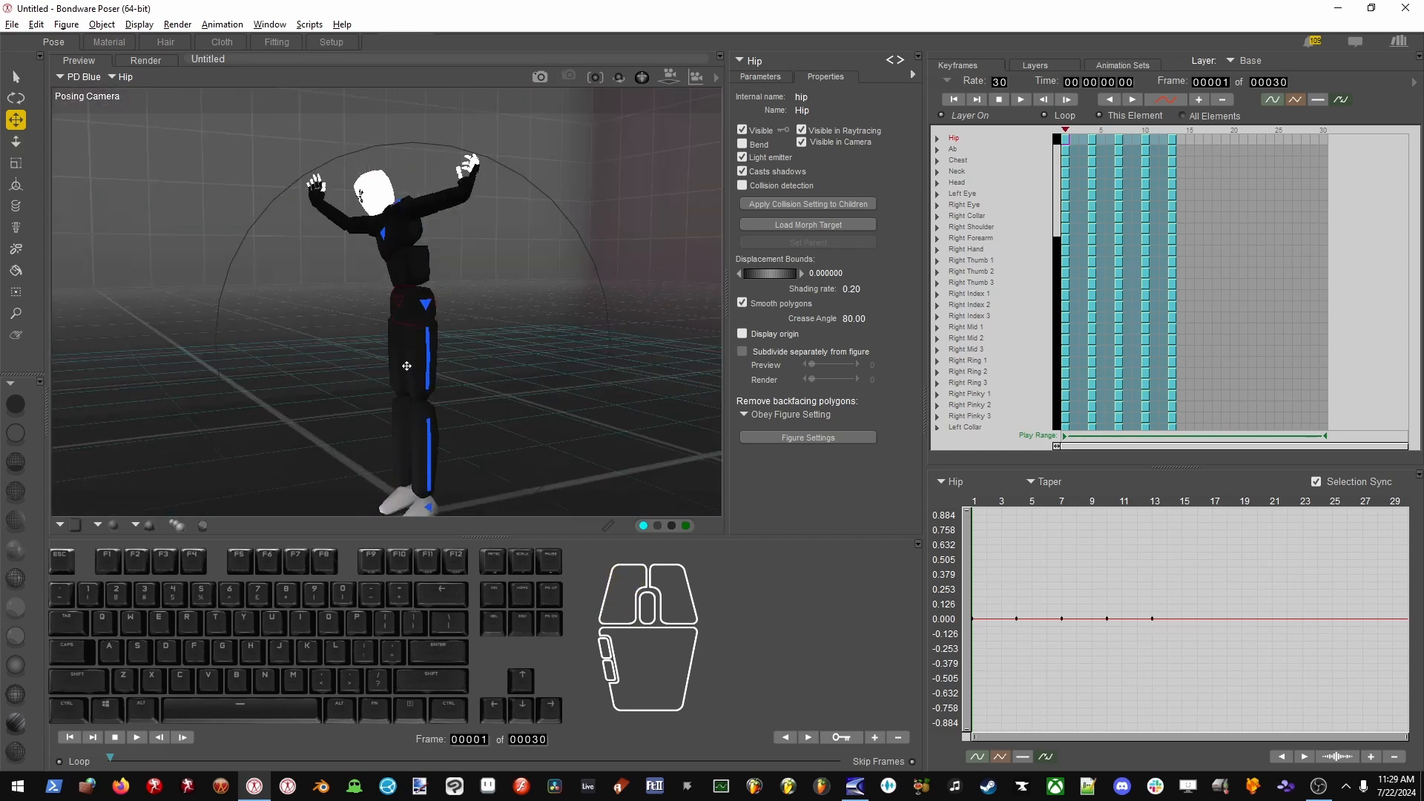
left_click(405, 365)
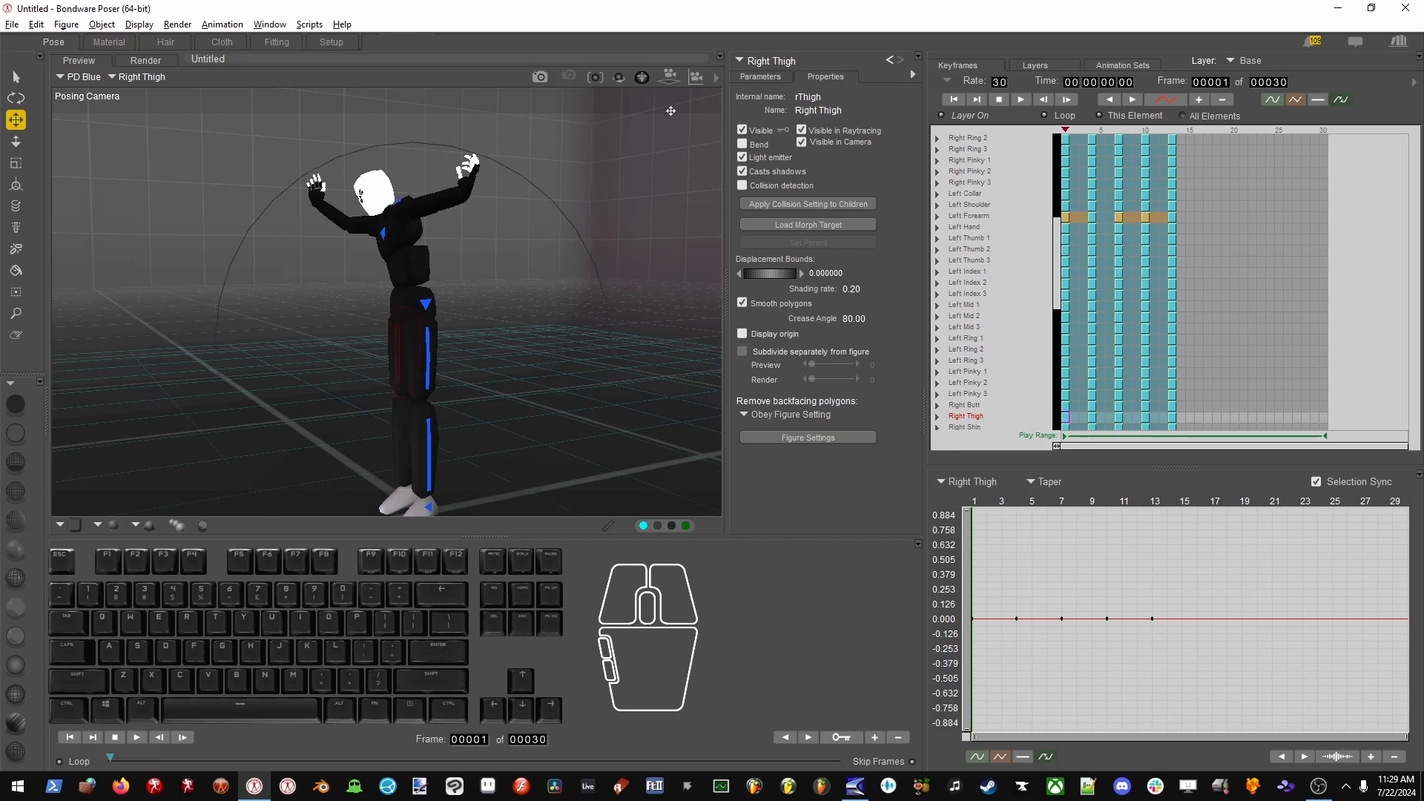
left_click_drag(399, 366, 338, 315)
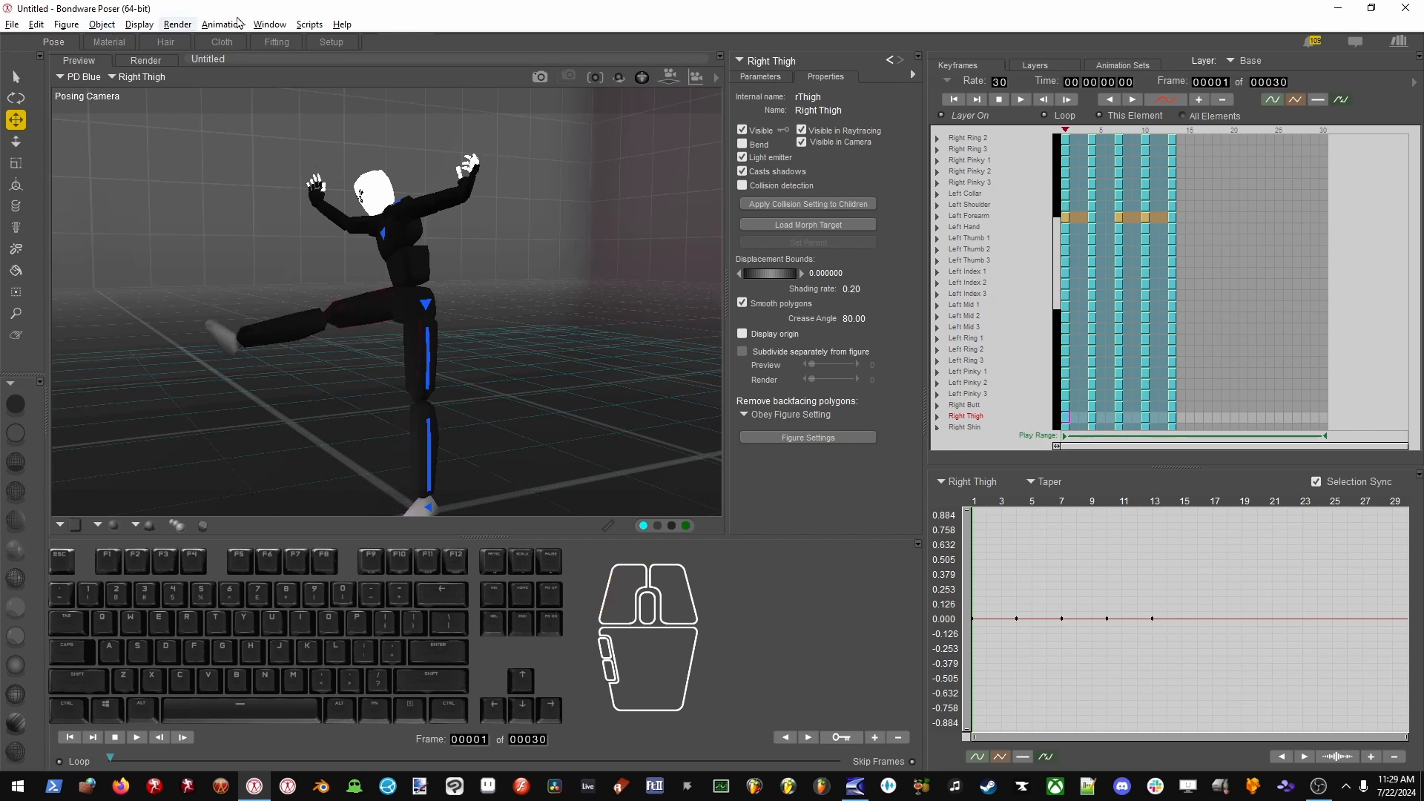
left_click_drag(340, 406, 387, 403, "alt")
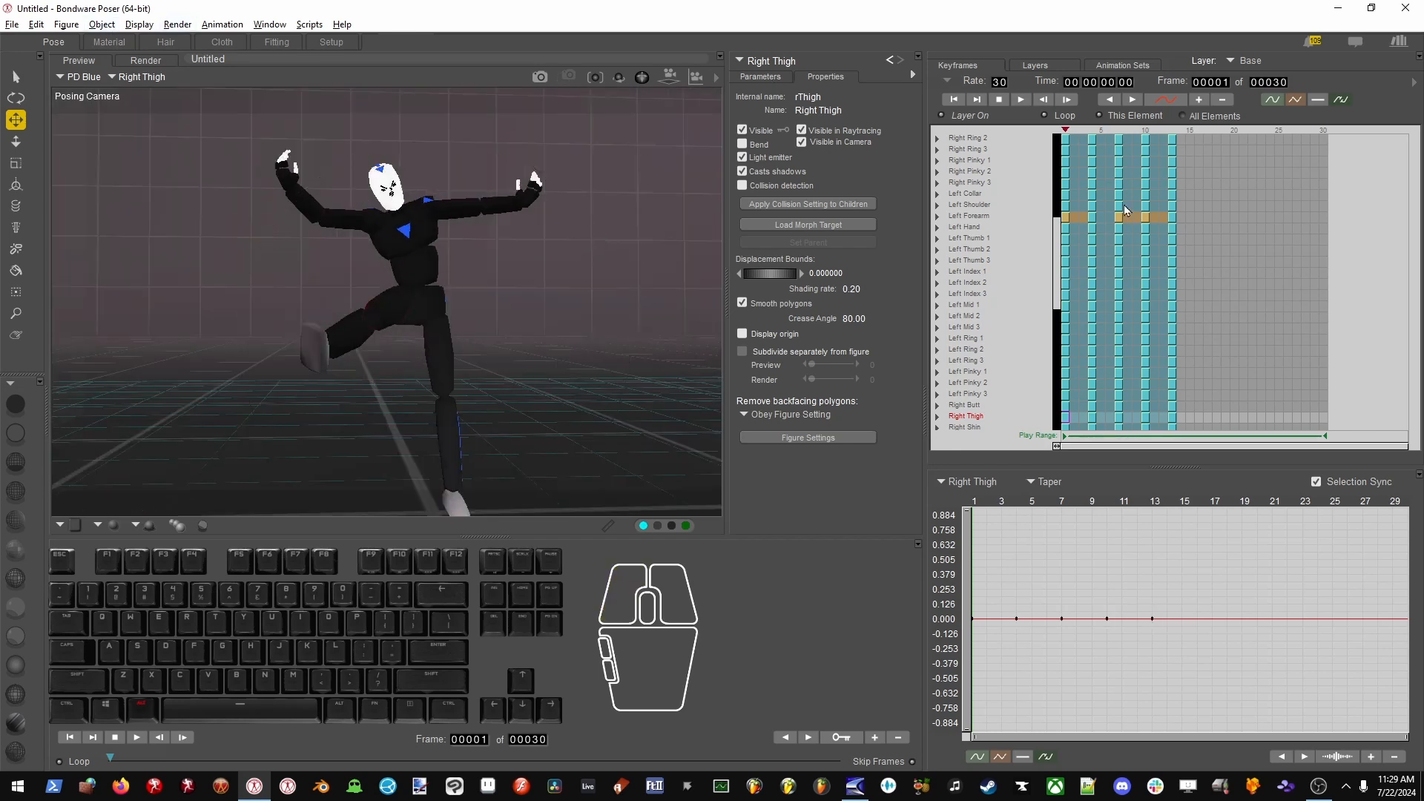
Pull PD Blue's chest sideways at frame 4 and resample the keys so every frame from 1 to 13 is keyed.
key("alt+Right")
left_click_drag(387, 258, 477, 244)
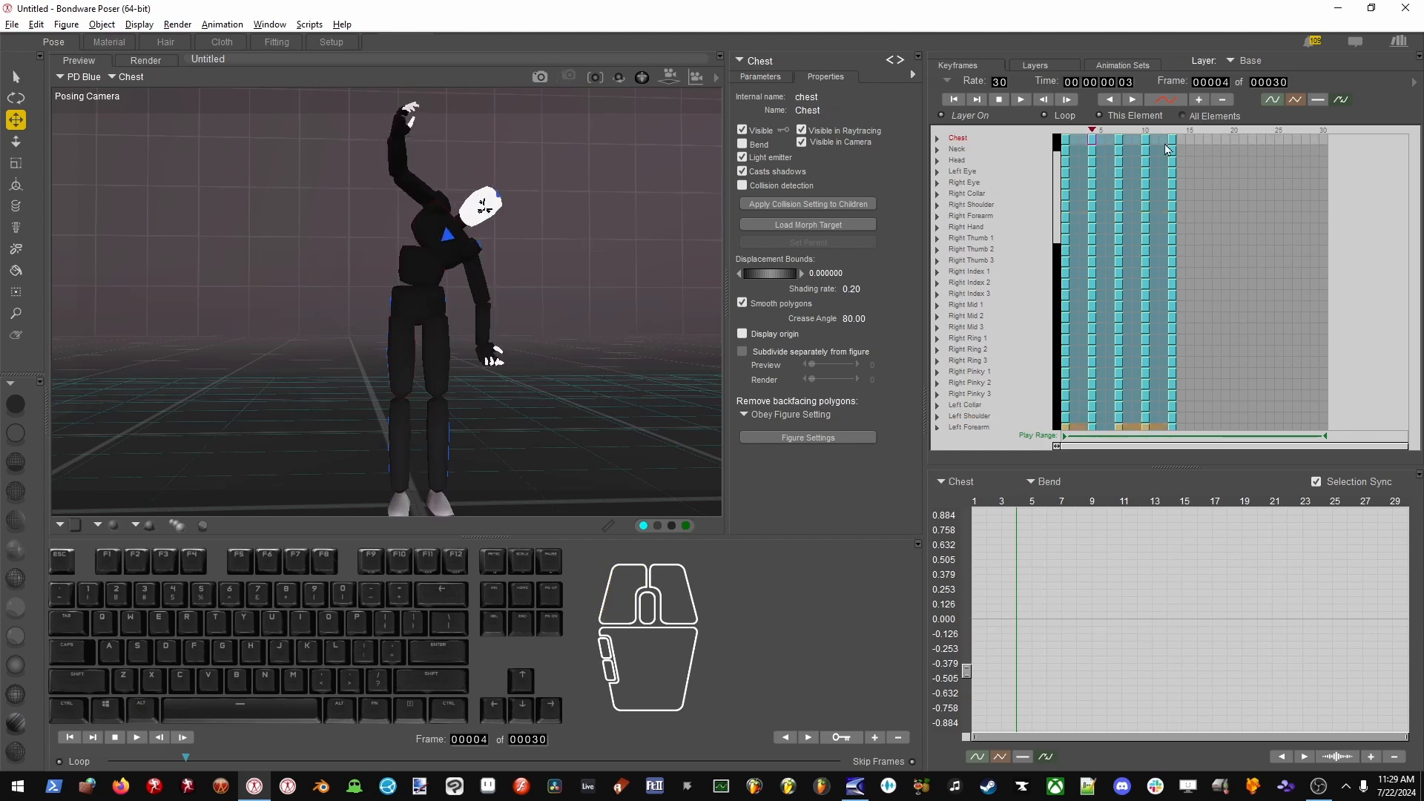
scroll(1119, 213, "up", 3)
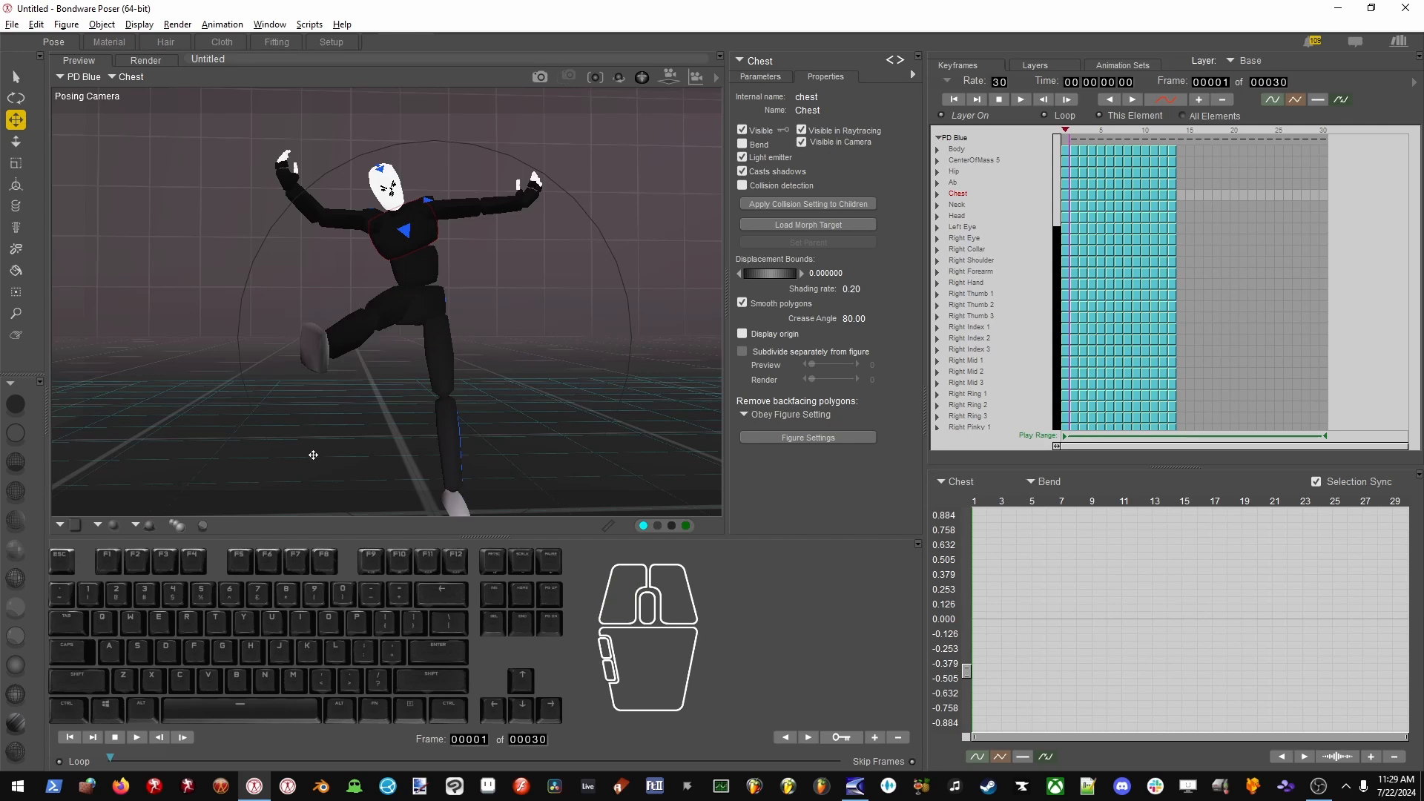
Select the hip at frame 1, view the Pose Symmetry options and close them without applying.
key("alt")
key("alt+g")
left_click(439, 310)
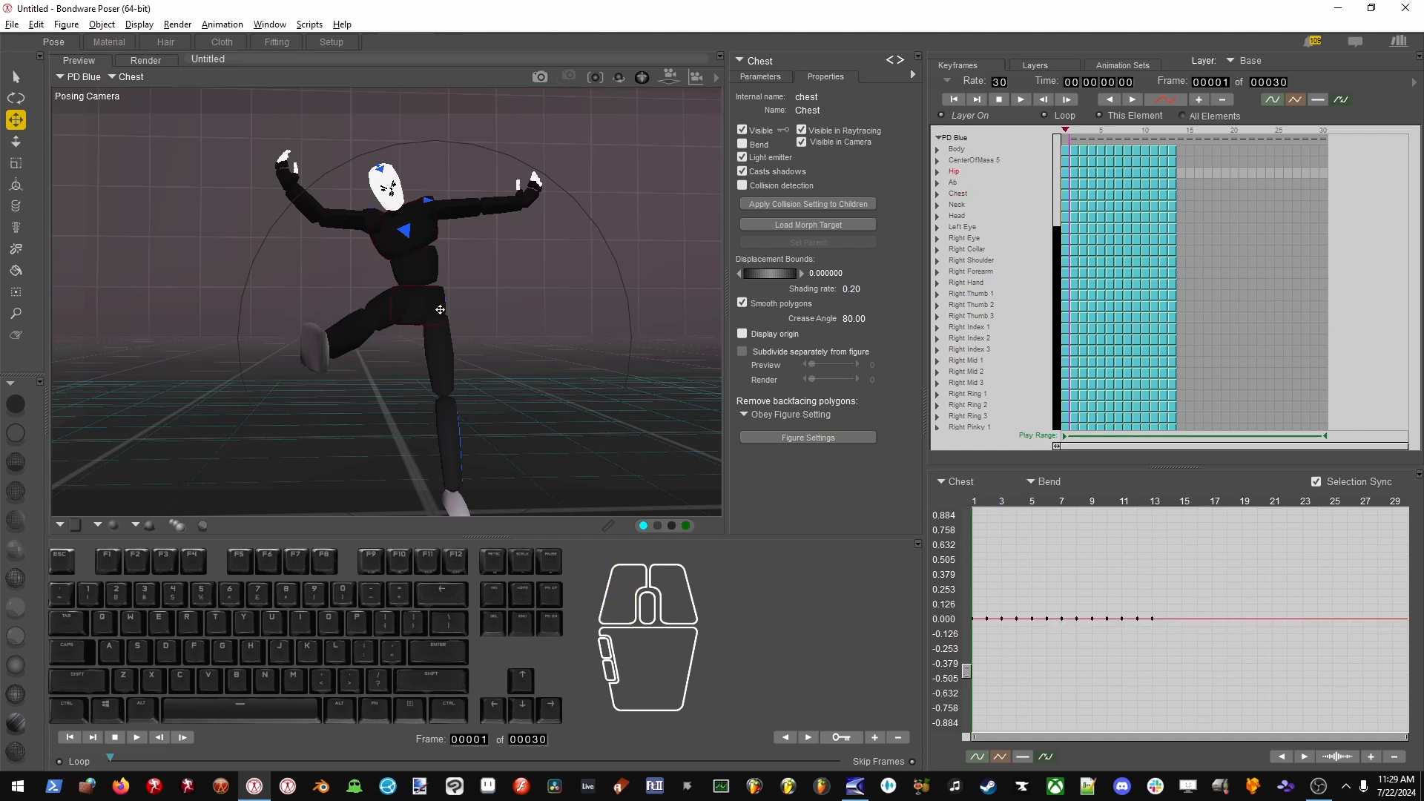
key("alt+g")
key("alt+y")
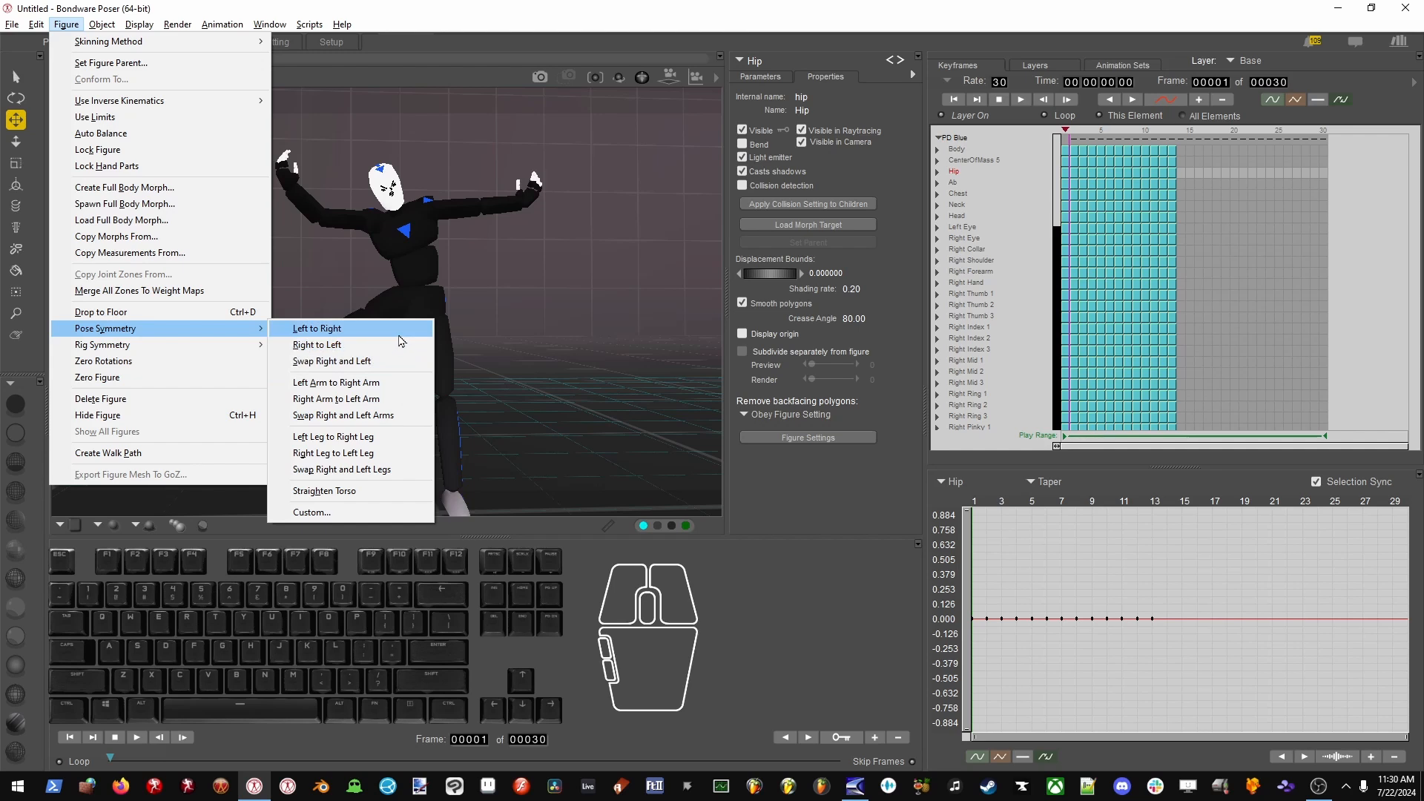
key("Escape")
Apply left-to-right pose symmetry to PD Blue on each of frames 1 through 6 and return to frame 1.
key("alt+g")
key("y")
key("Return")
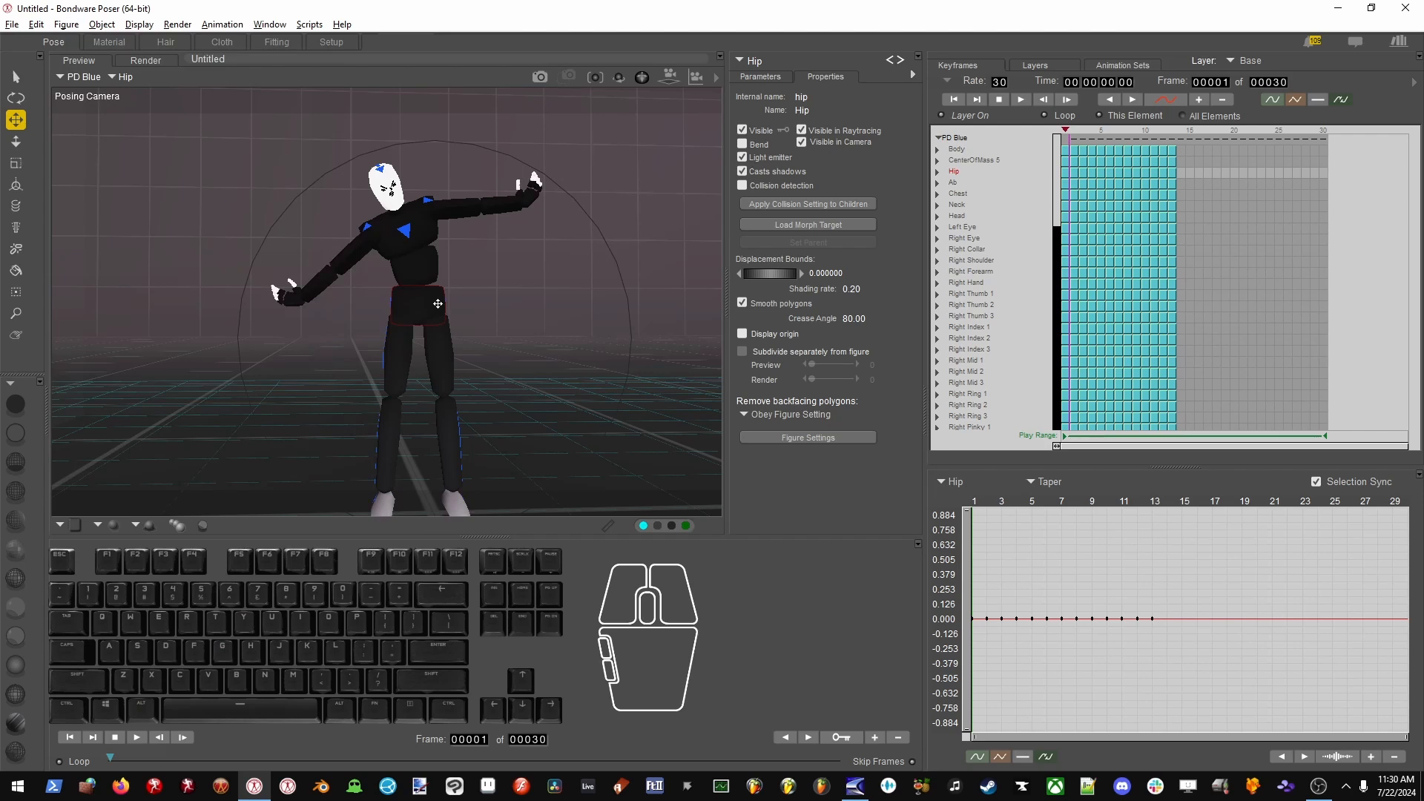
key("Tab")
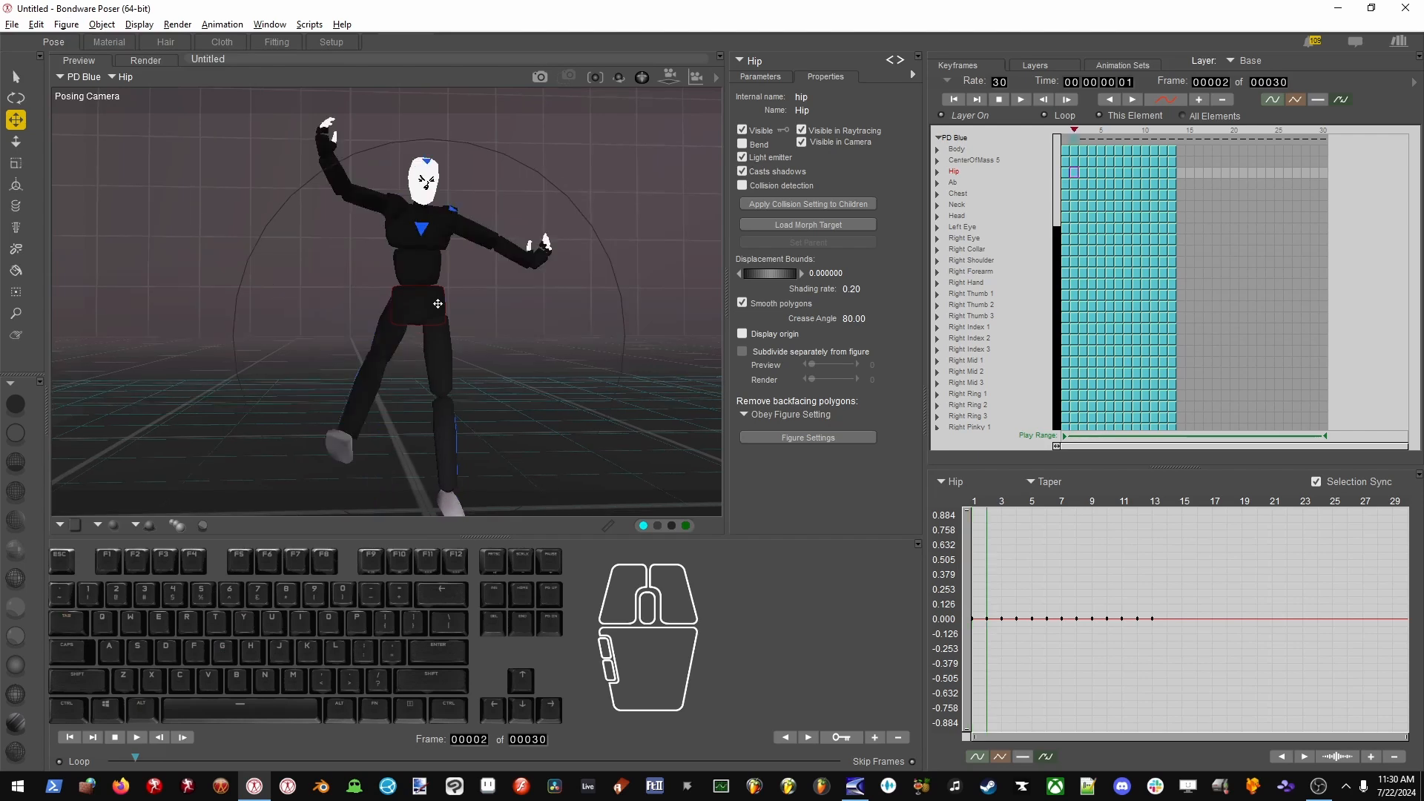
key("alt+g")
key("y")
key("Return")
key("Tab")
key("alt+g")
key("y")
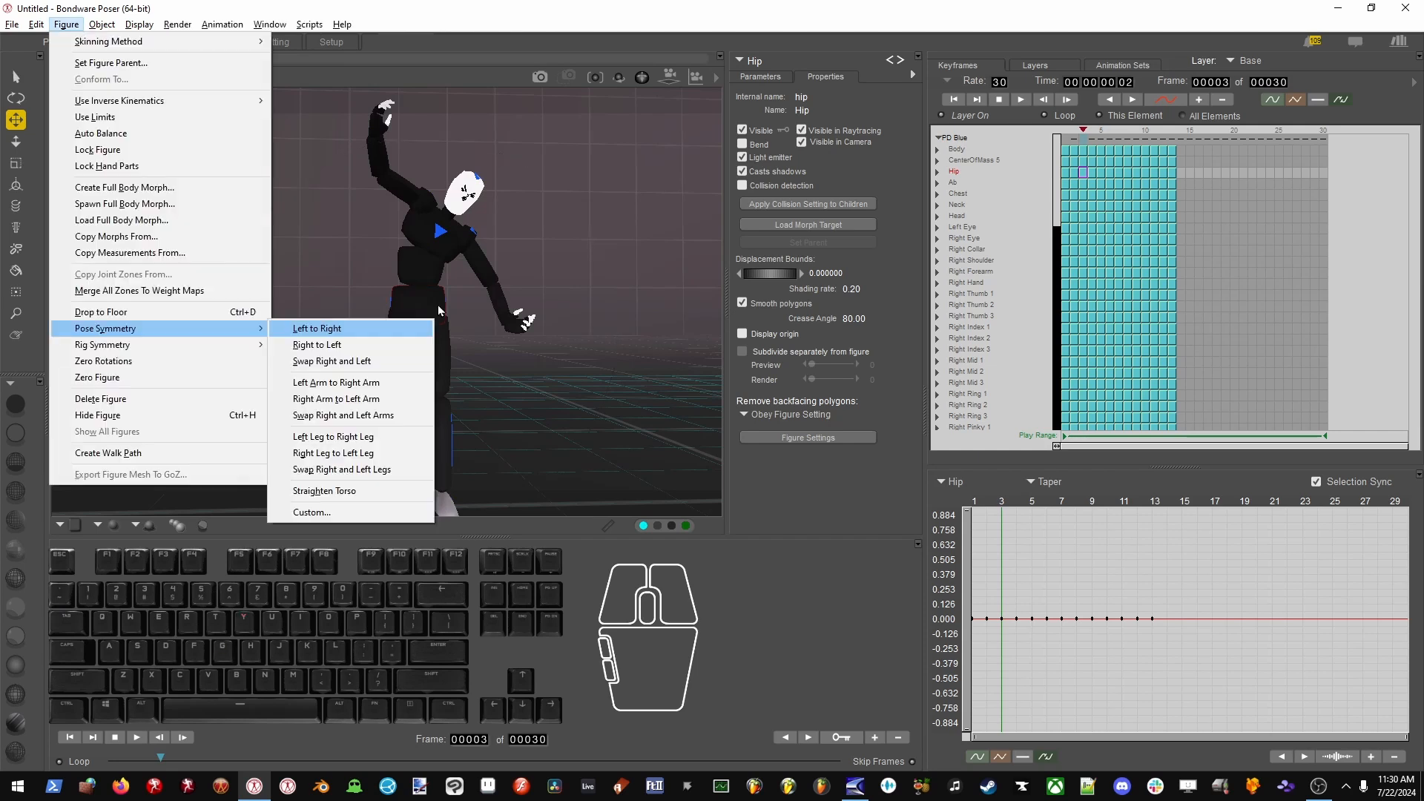
key("Return")
key("Tab")
key("alt+g")
key("y")
key("Return")
key("Tab")
key("alt+g")
key("y")
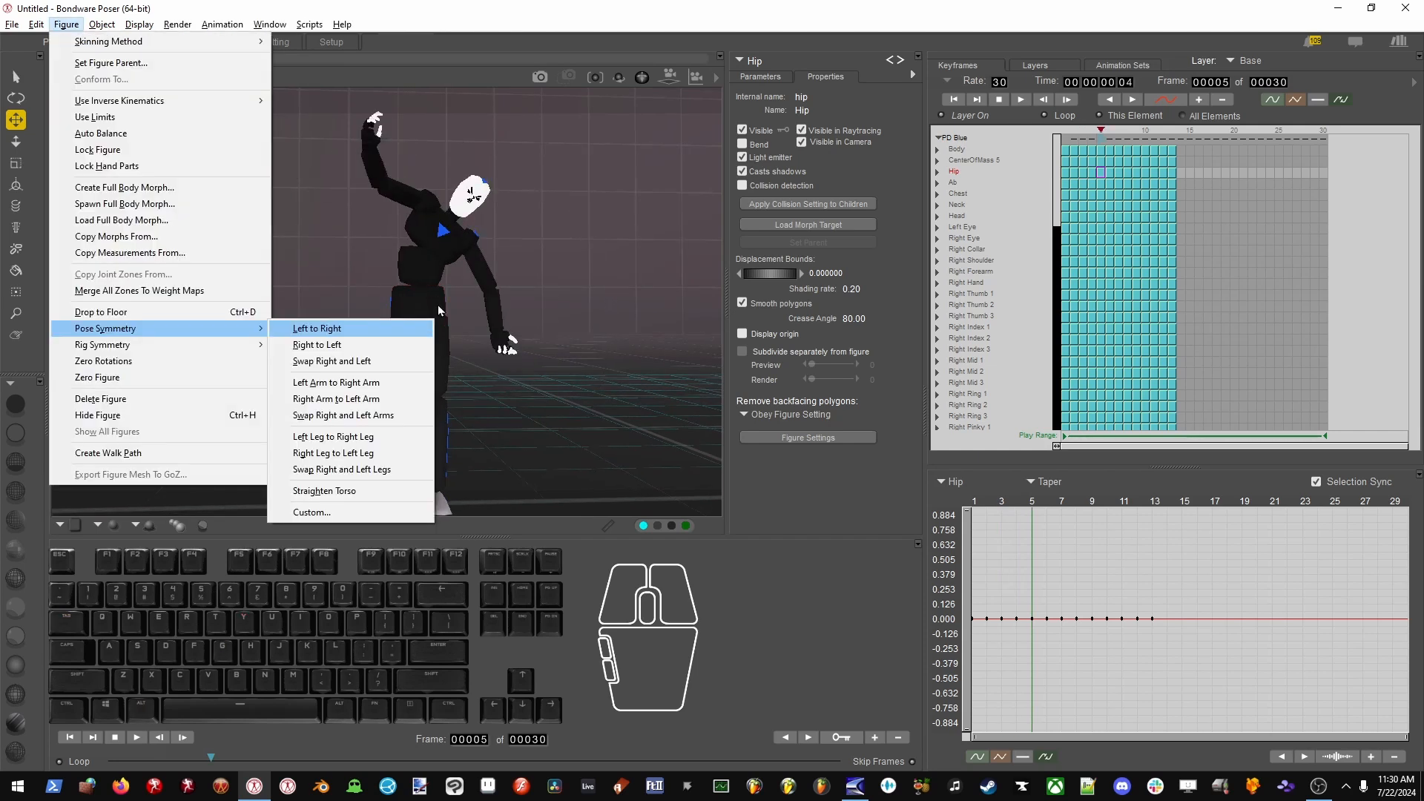
key("Return")
key("Tab")
key("alt+g")
key("y")
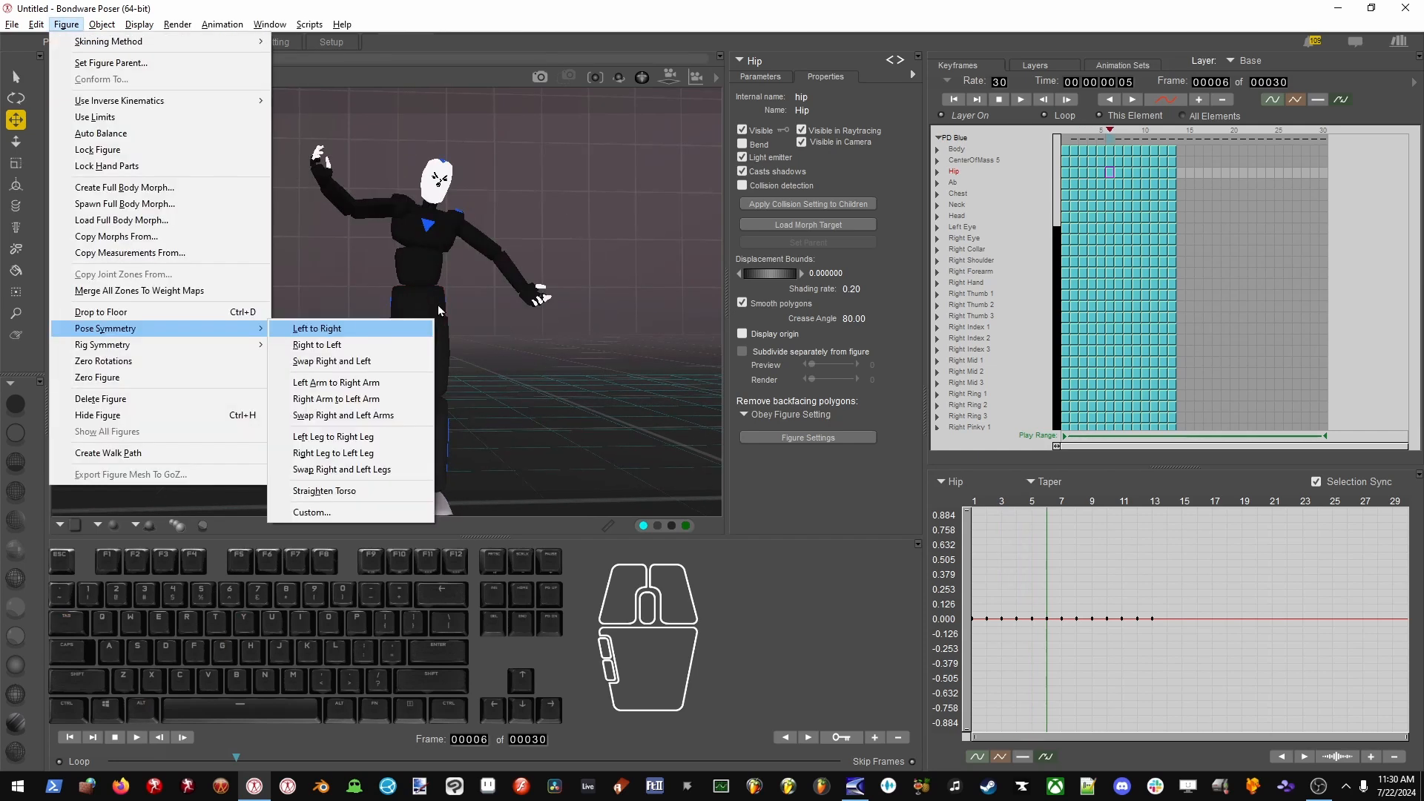
key("Return")
key("Tab")
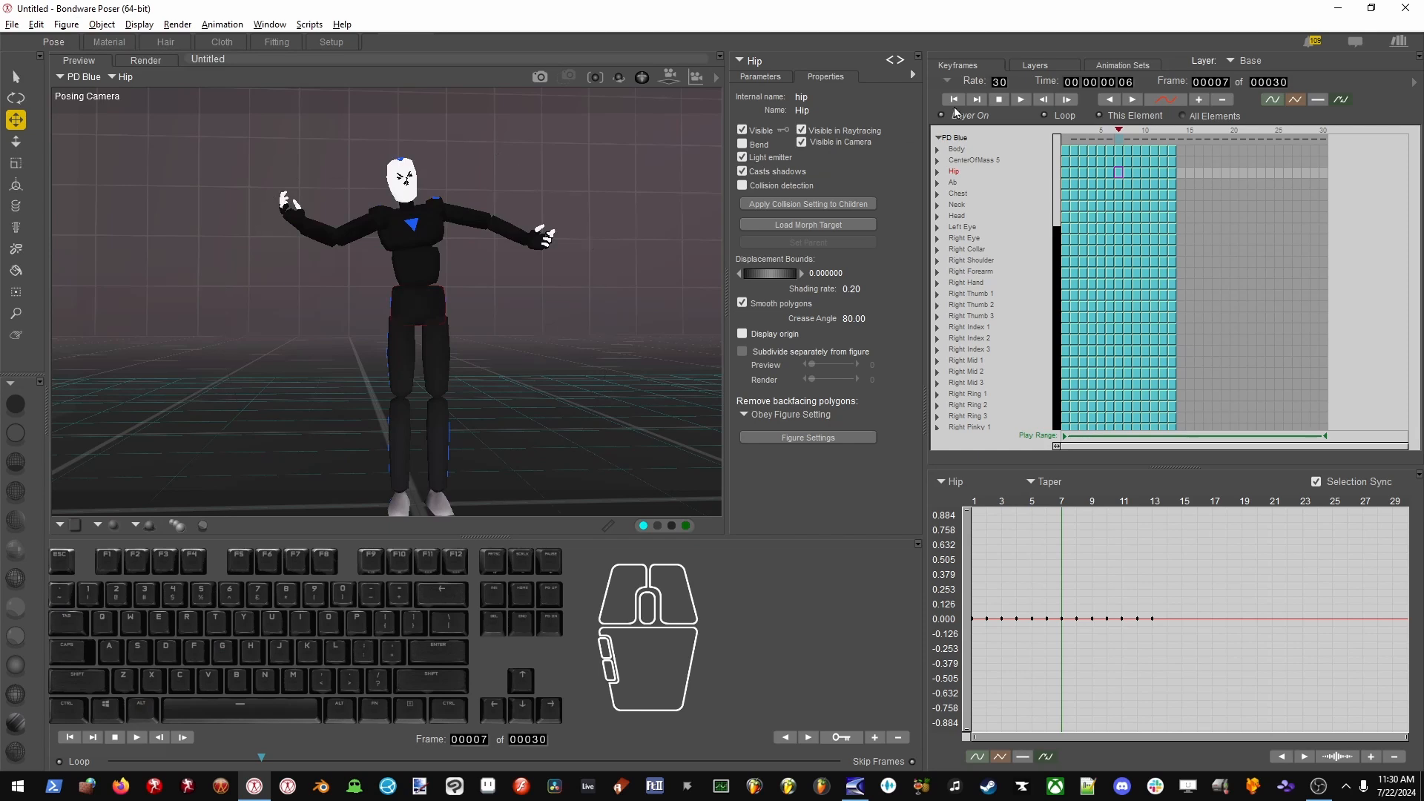
left_click(1316, 131)
key("Tab")
key("Tab")
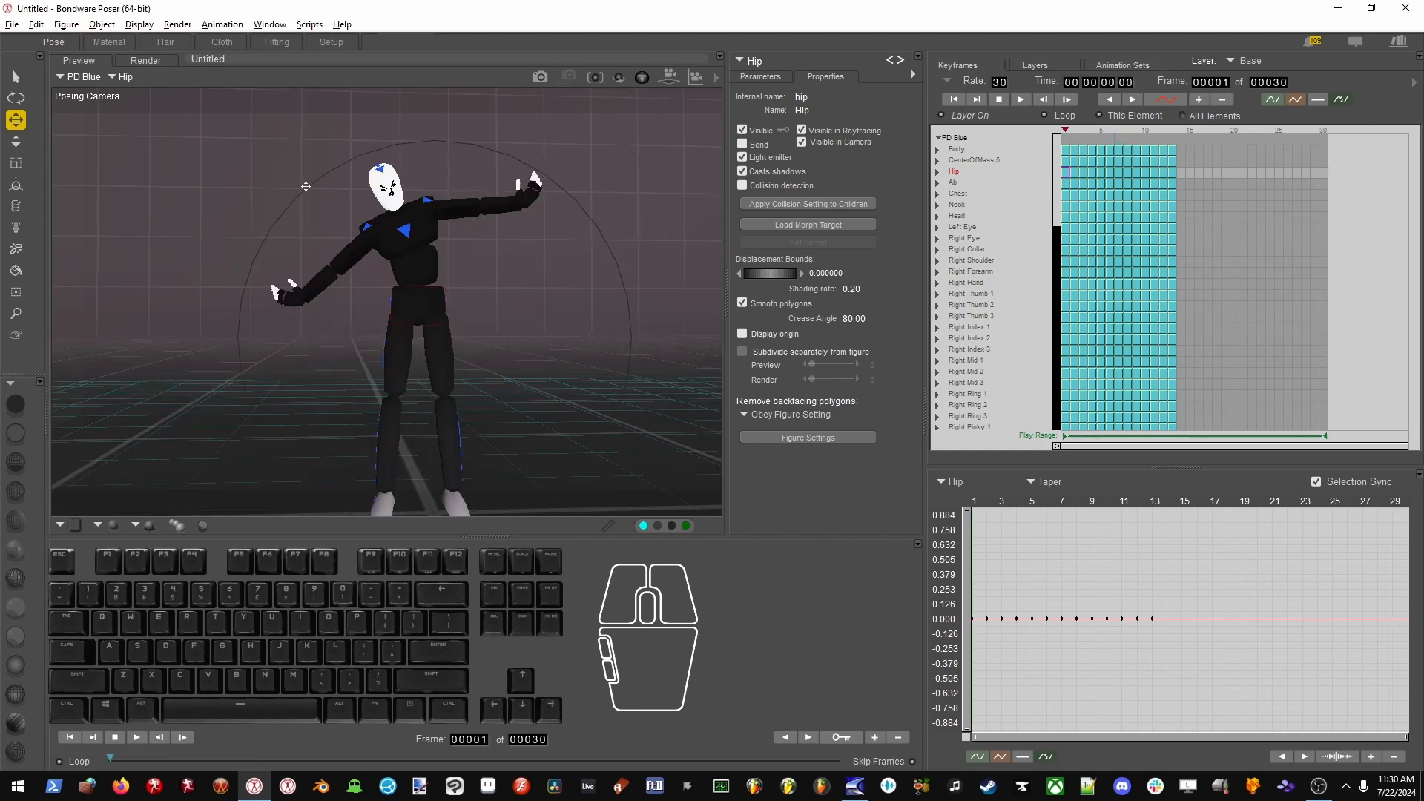
Duplicate PD Blue twice and move the copies apart, placing the second copy at xTran -0.365 and zTran 0.273.
left_click(824, 512)
left_click_drag(636, 233, 546, 228, "alt")
left_click(36, 25)
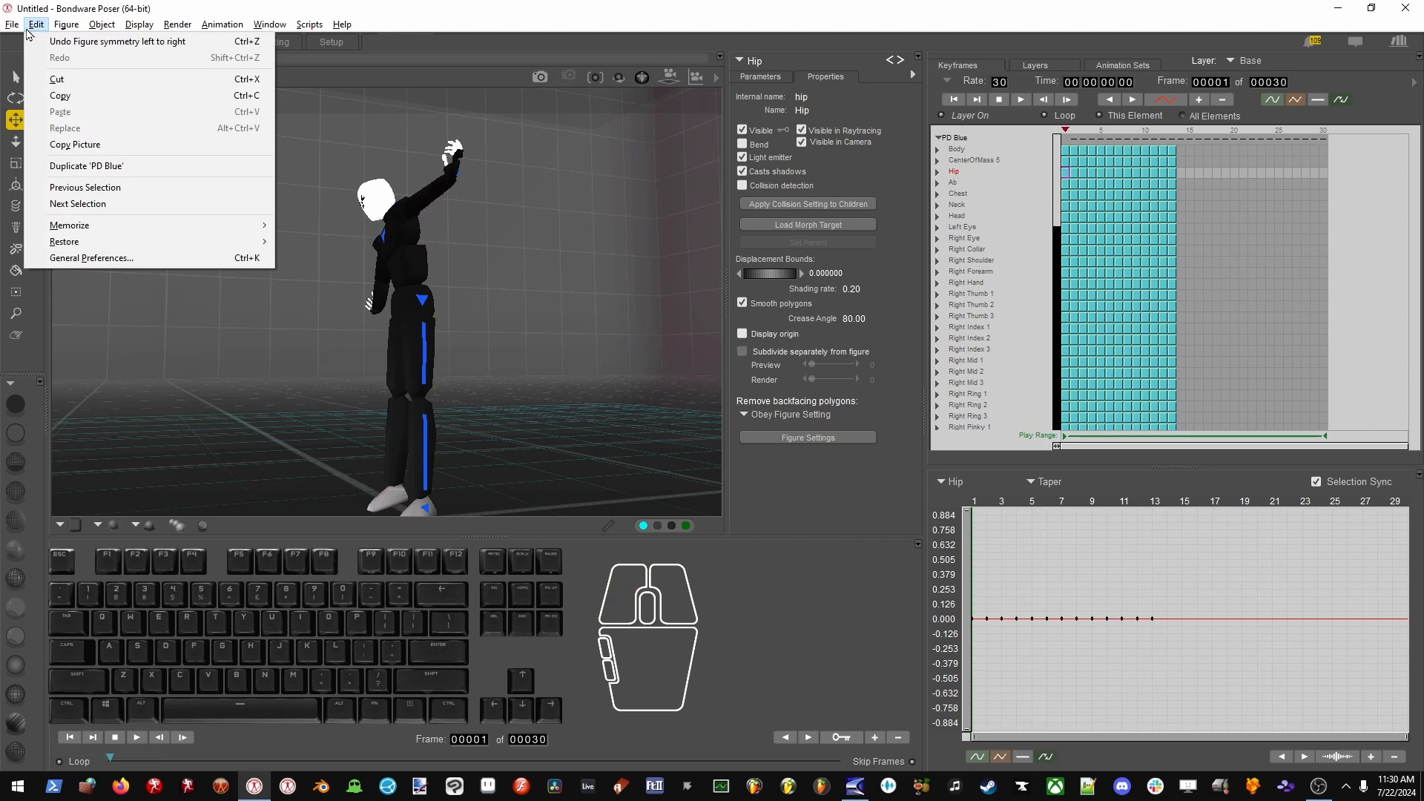
mouse_move(101, 25)
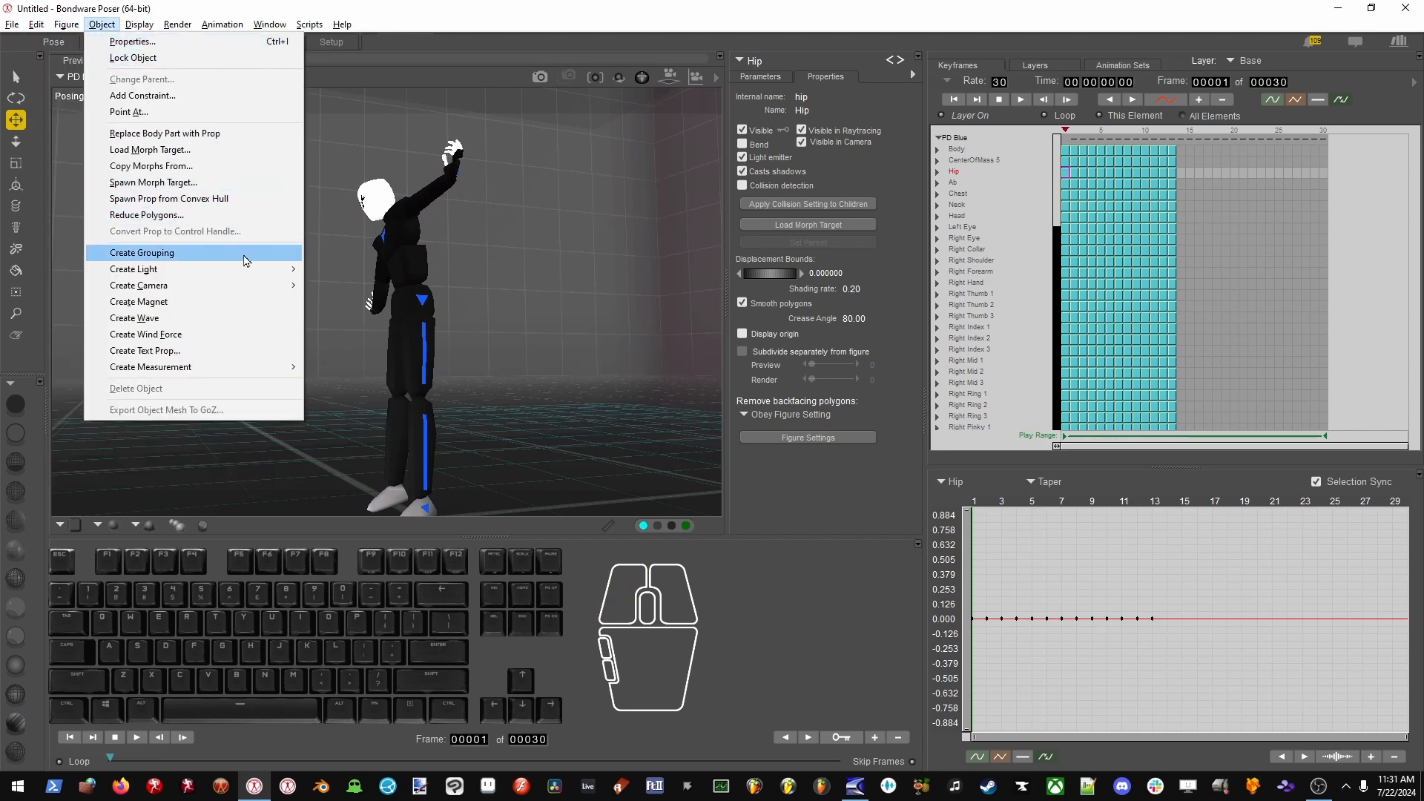
left_click(626, 452)
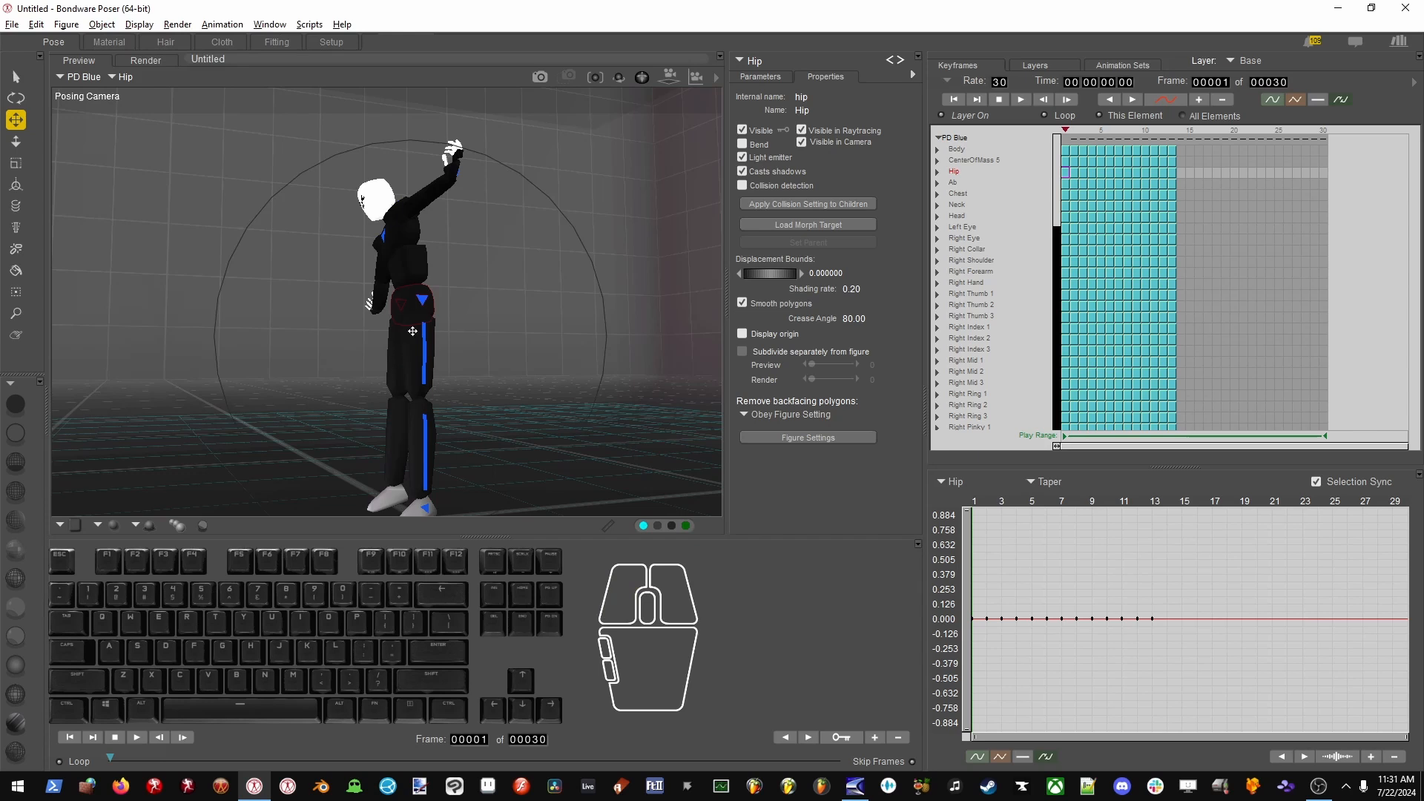
key("ctrl+alt+d")
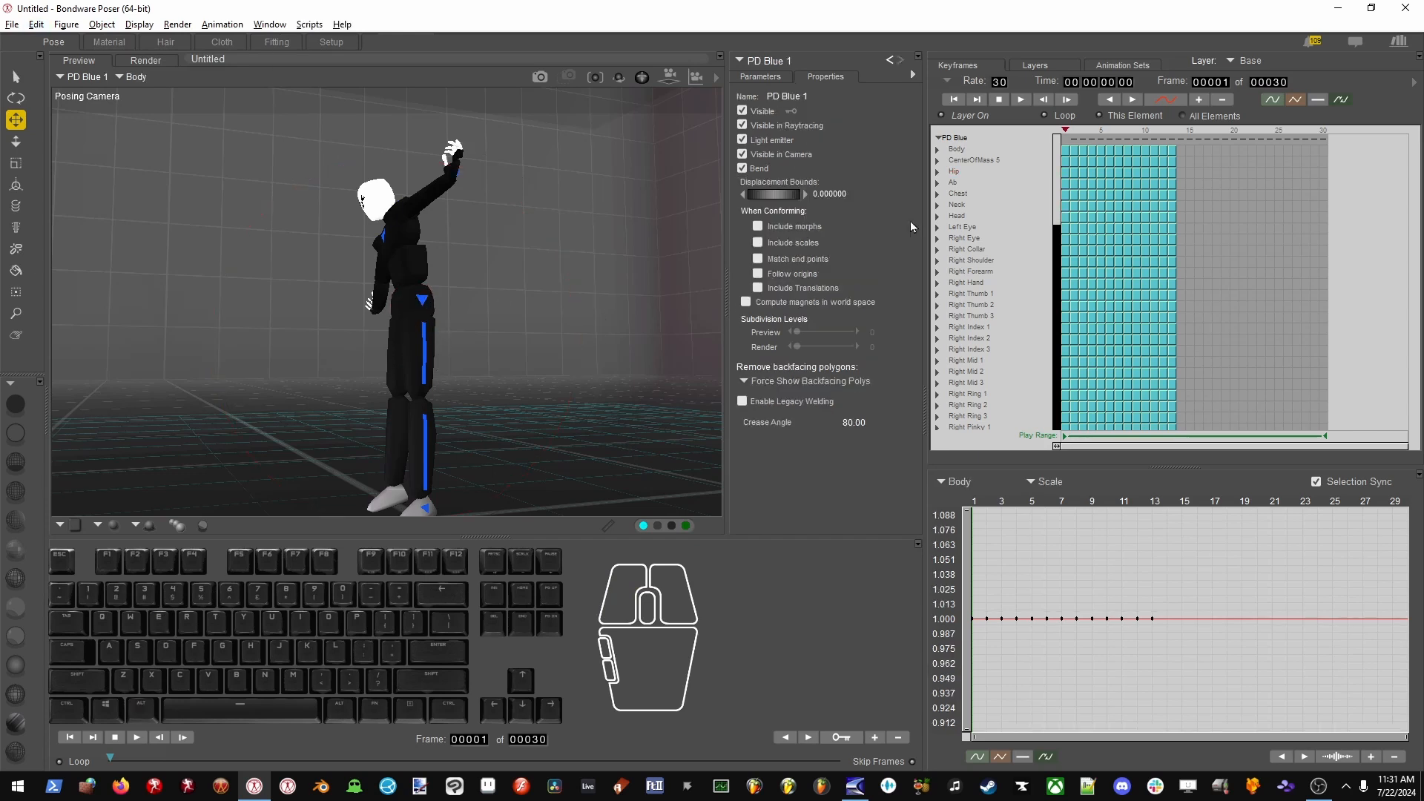
left_click(764, 77)
left_click_drag(789, 291, 825, 339)
left_click_drag(460, 391, 540, 331, "alt")
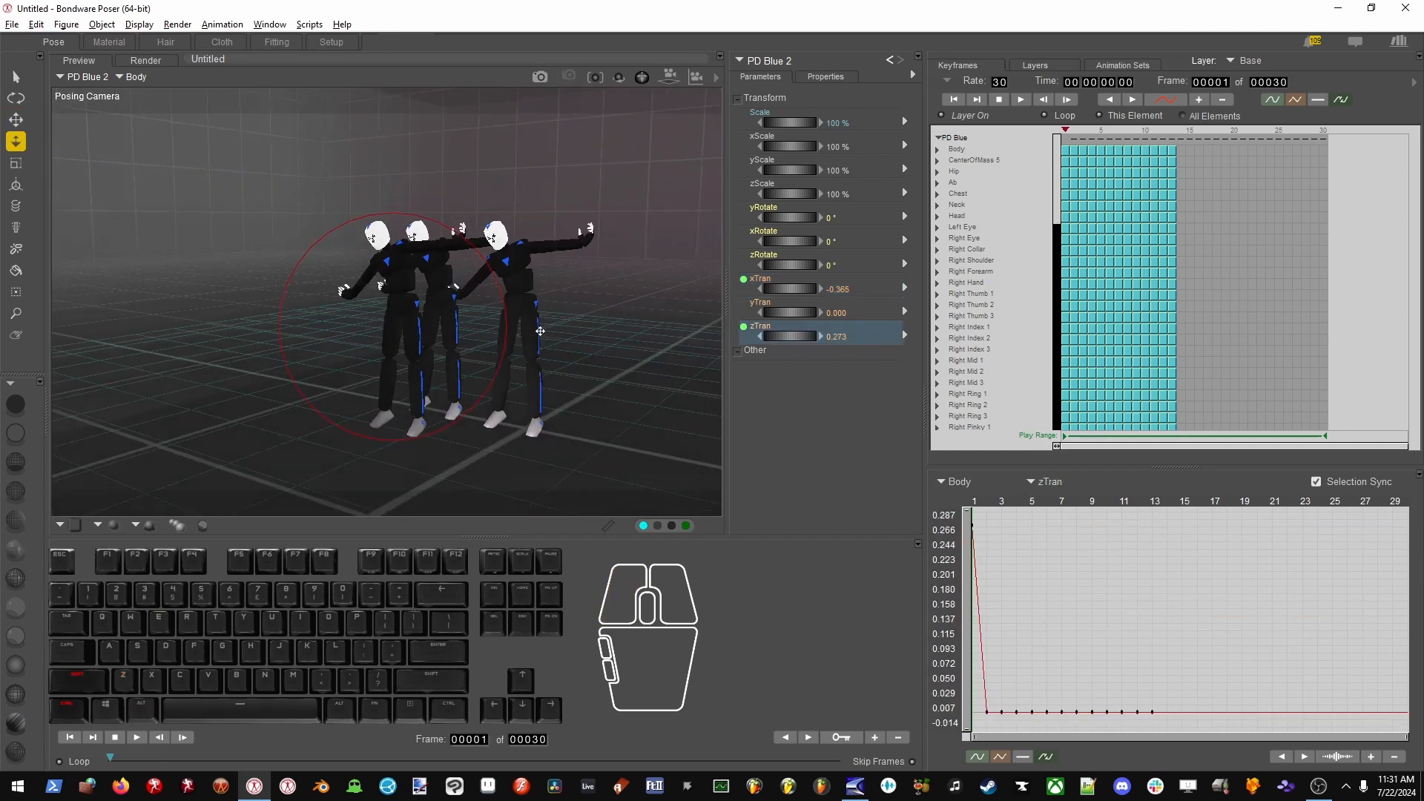
Show the scene hierarchy and create a new grouping under UNIVERSE.
key("ctrl+shift+h")
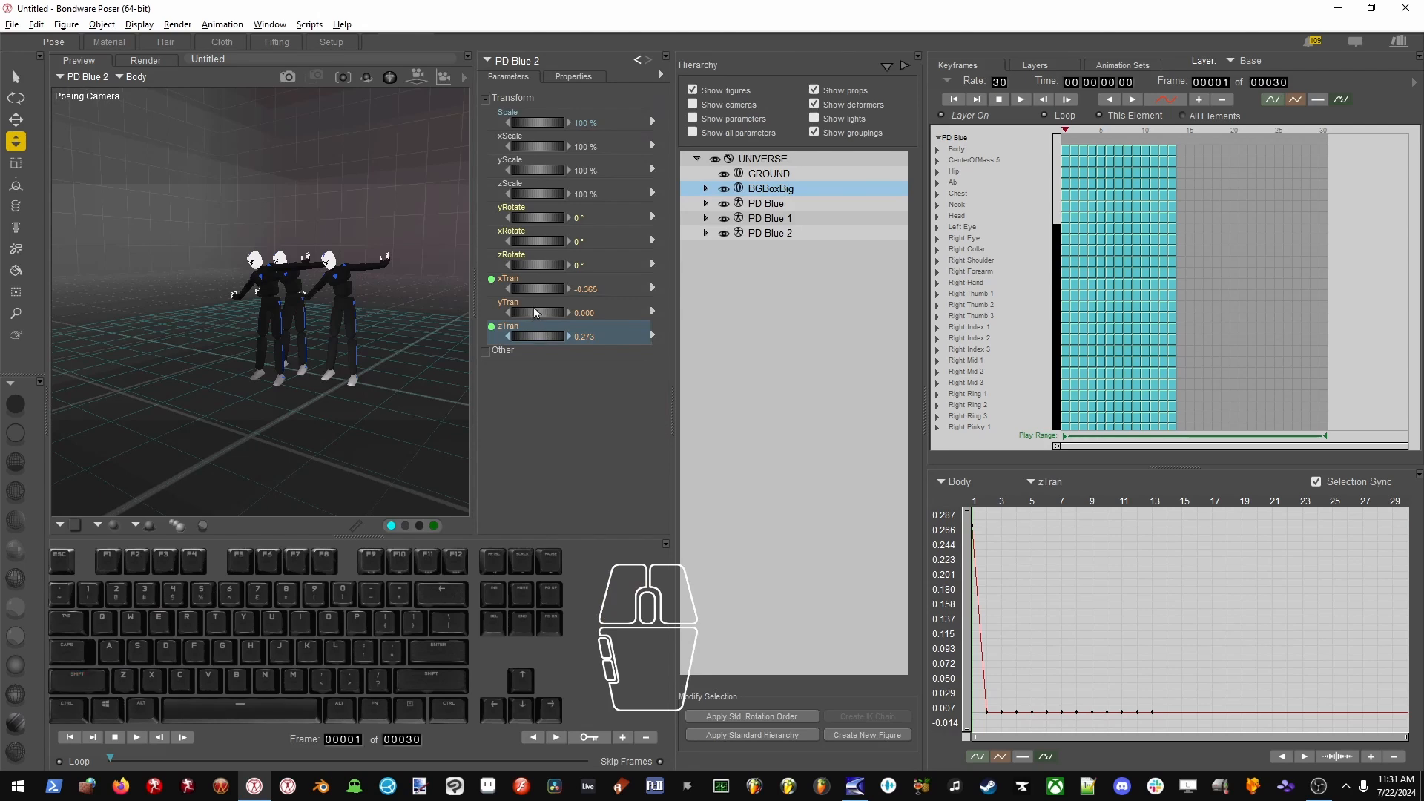
key("ctrl+shift+e")
key("ctrl+shift+e")
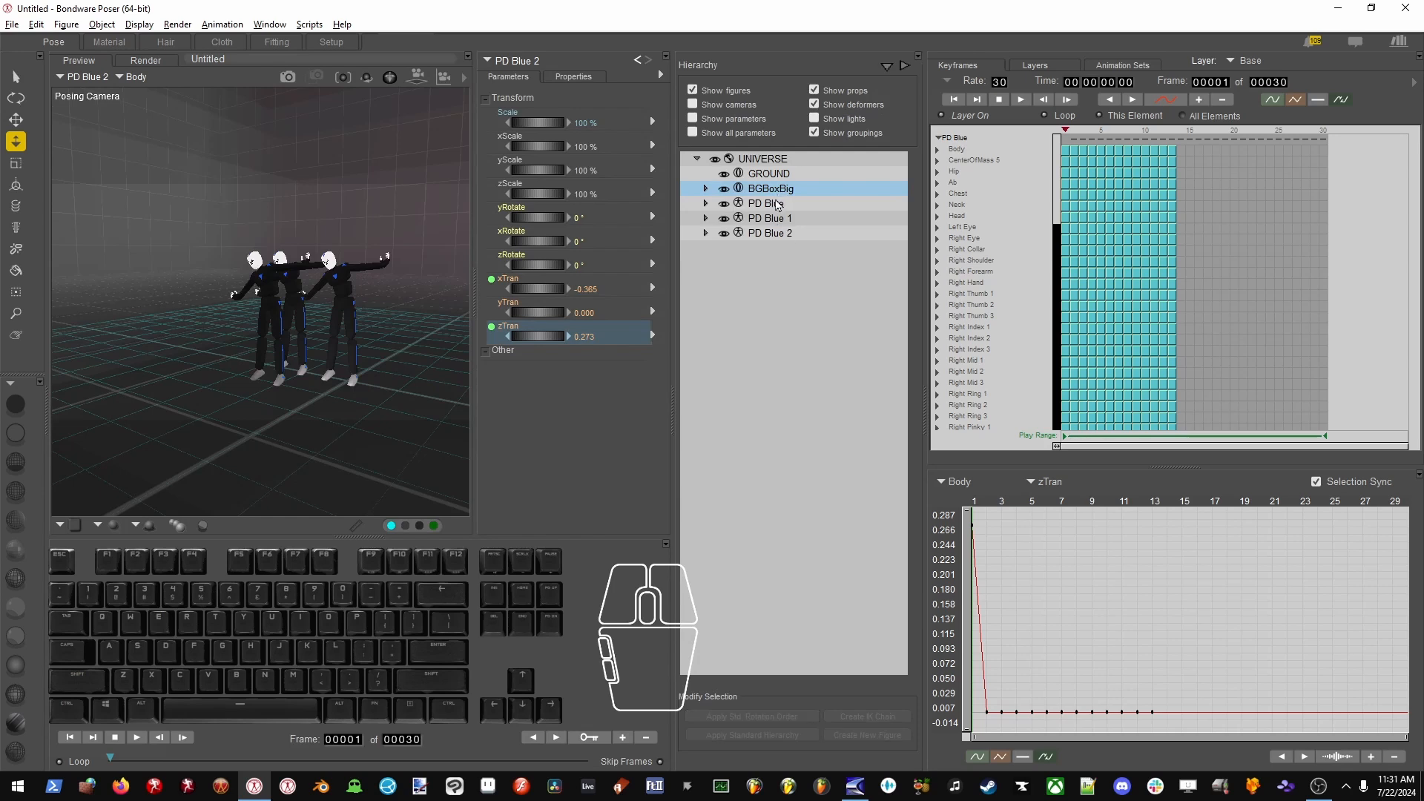
left_click(772, 159)
left_click(102, 25)
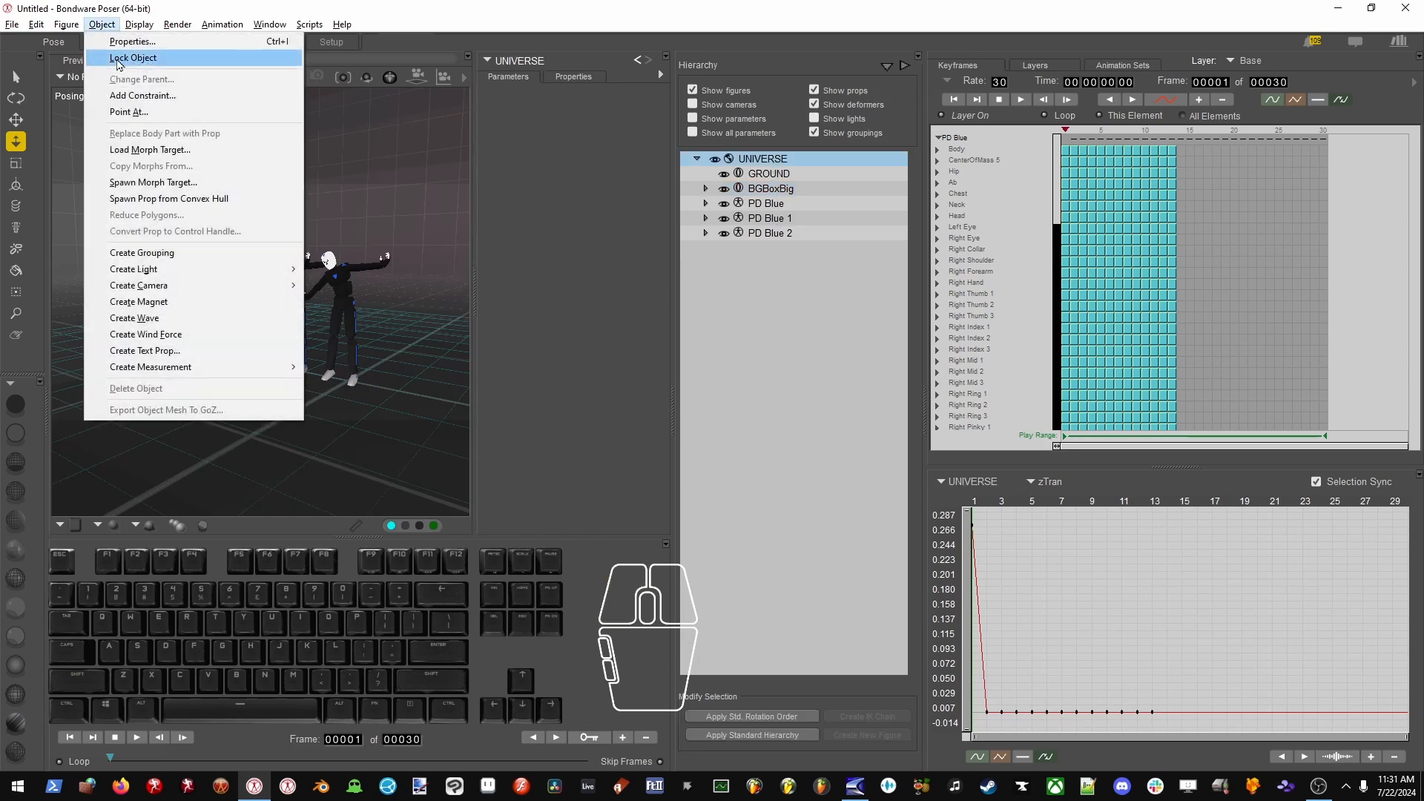
left_click(211, 253)
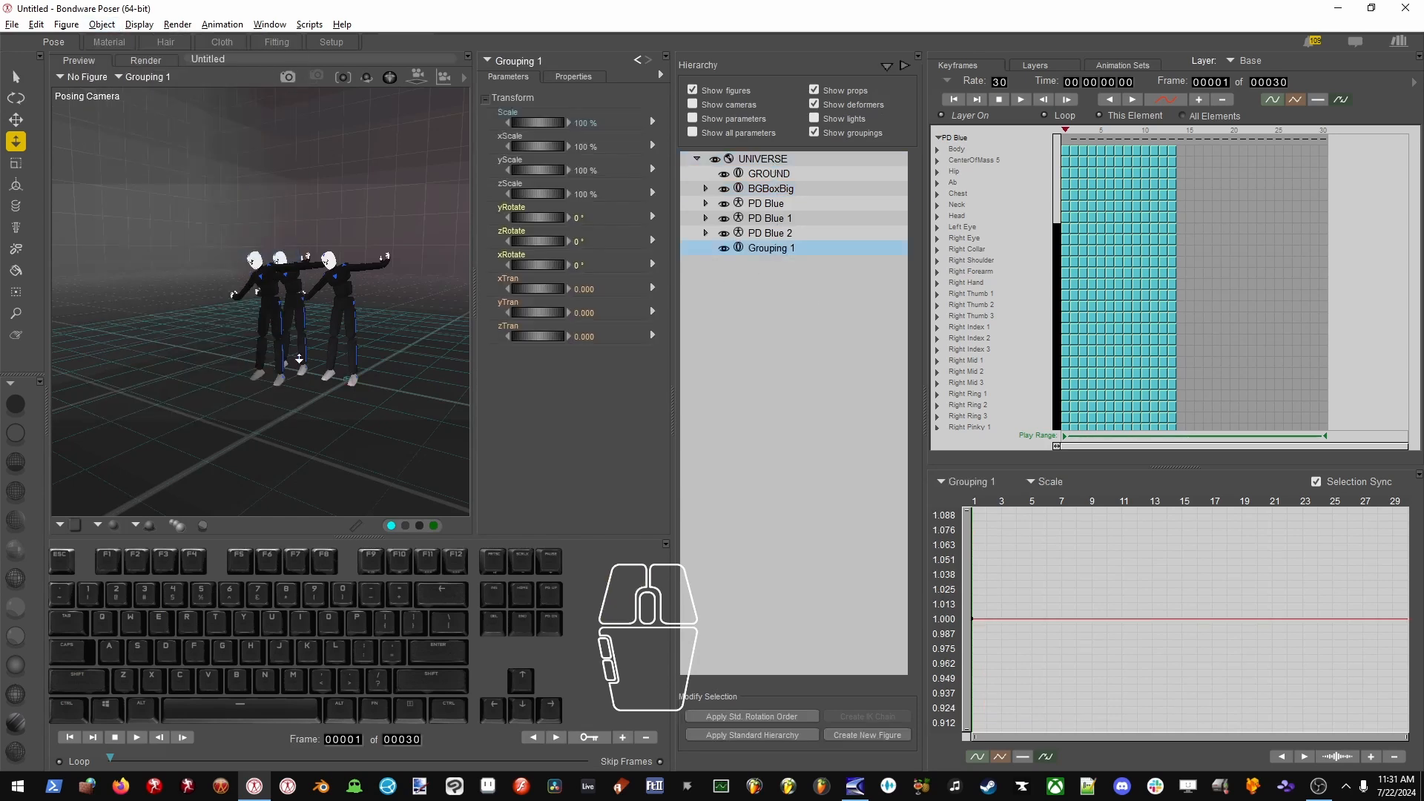
Try rotating the empty grouping to a zRotate of 67° and undo the rotation.
key("t")
left_click_drag(538, 241, 582, 241)
key("ctrl+z")
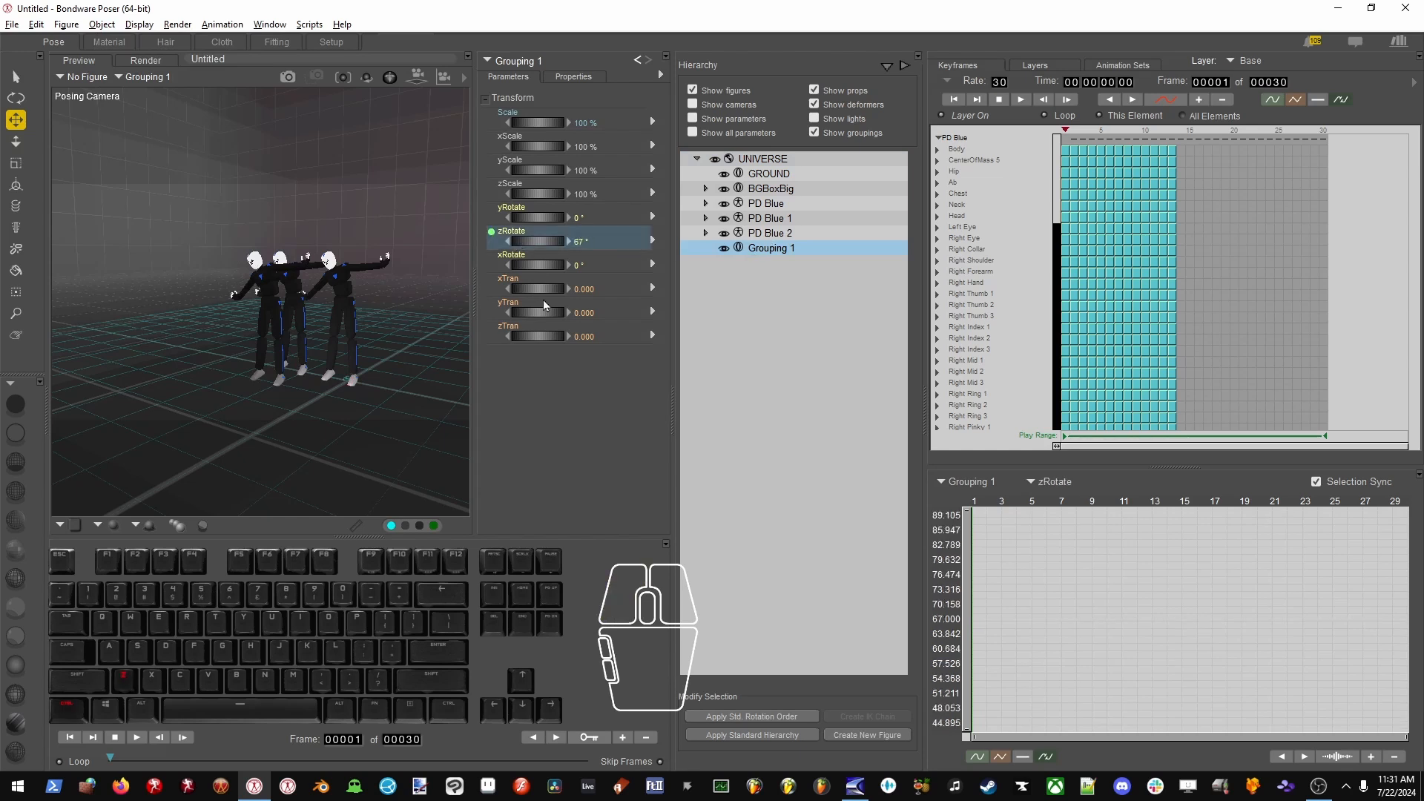
Parent PD Blue, PD Blue 1 and PD Blue 2 to Grouping 1 in the hierarchy.
left_click(779, 200)
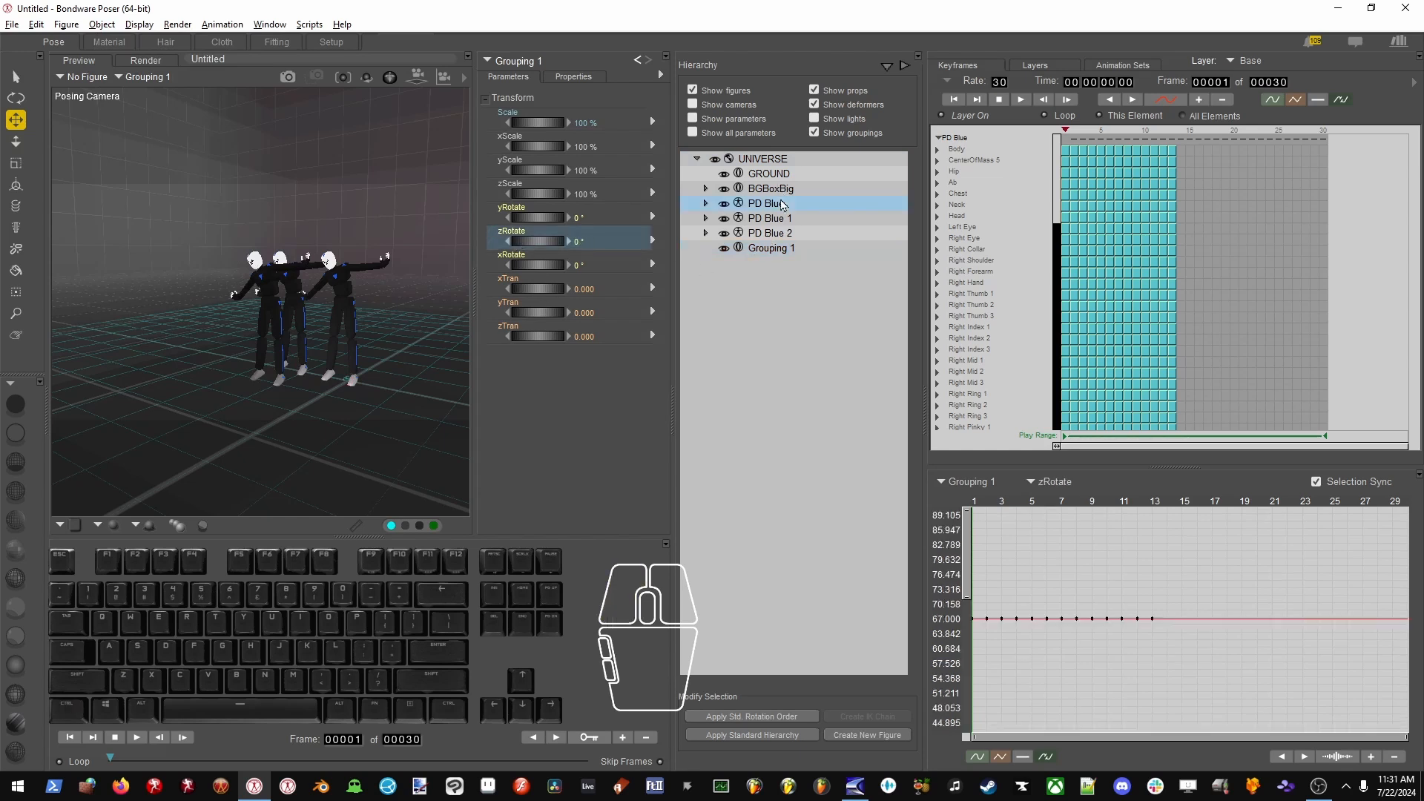
left_click(779, 235, "shift")
left_click_drag(779, 235, 780, 252)
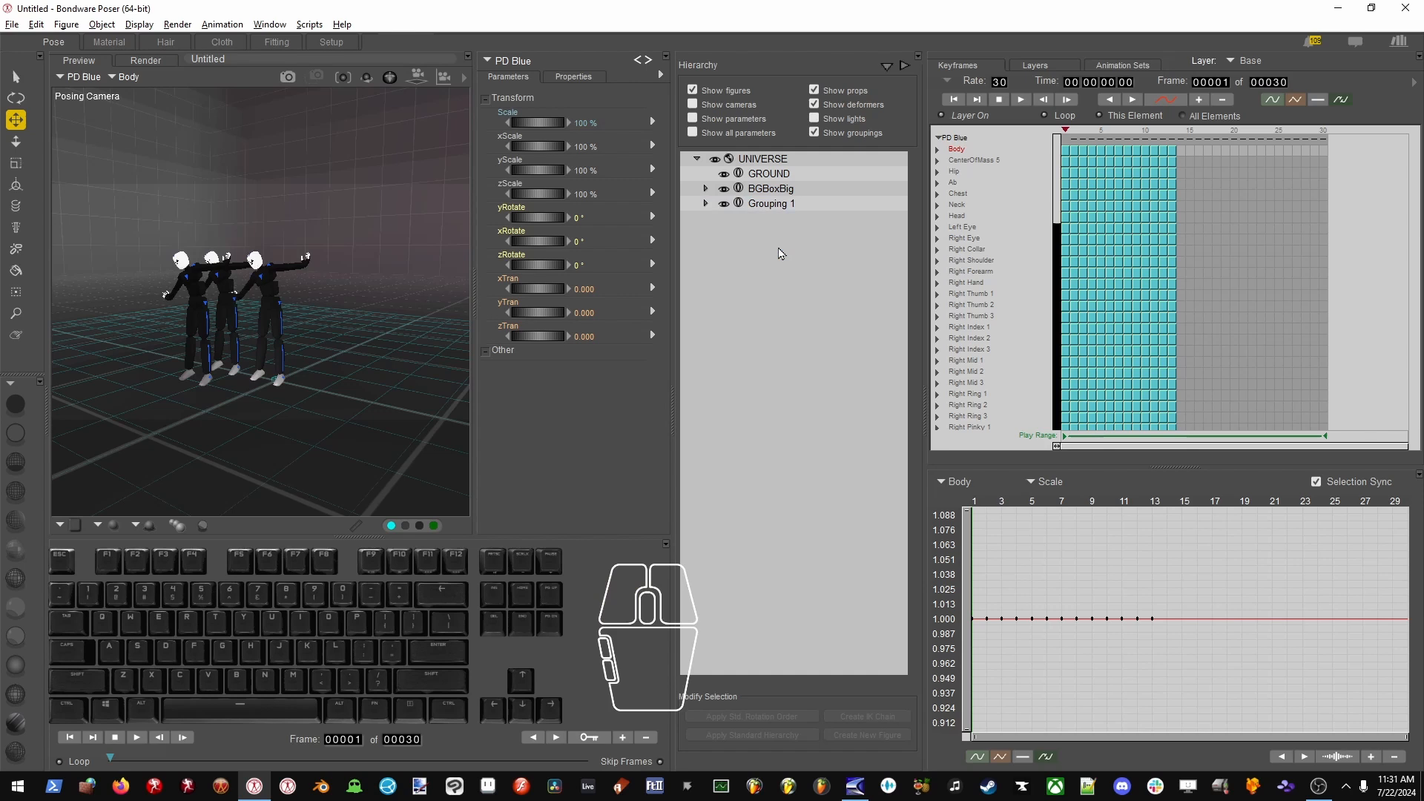
Shift Grouping 1 to an xTran of -0.039, try rotating it about x and undo that rotation.
left_click(771, 204)
left_click_drag(537, 289, 533, 262)
key("ctrl+z")
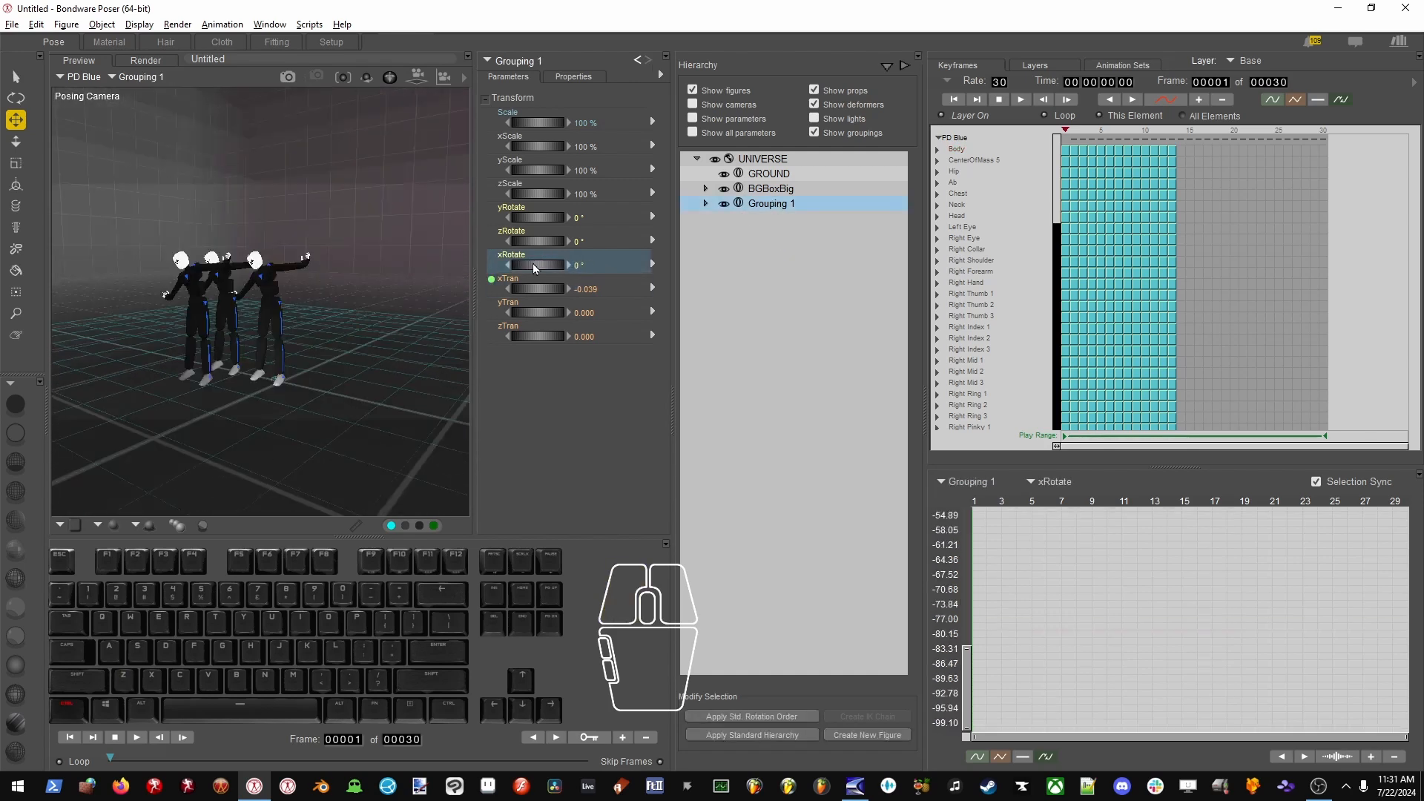
Try duplicating Grouping 1 together with its figures and undo the duplication.
right_click(781, 211)
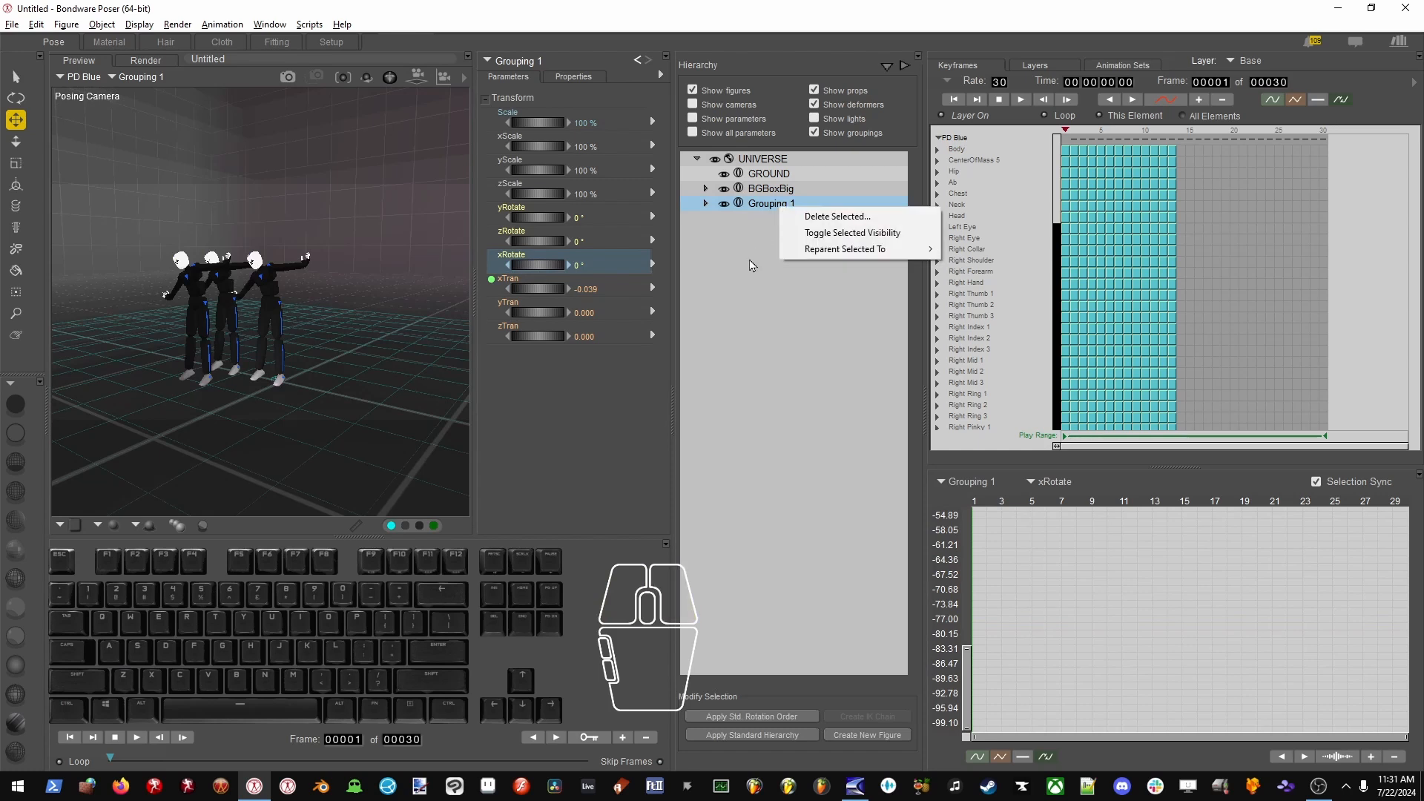
left_click(651, 283)
key("alt+e")
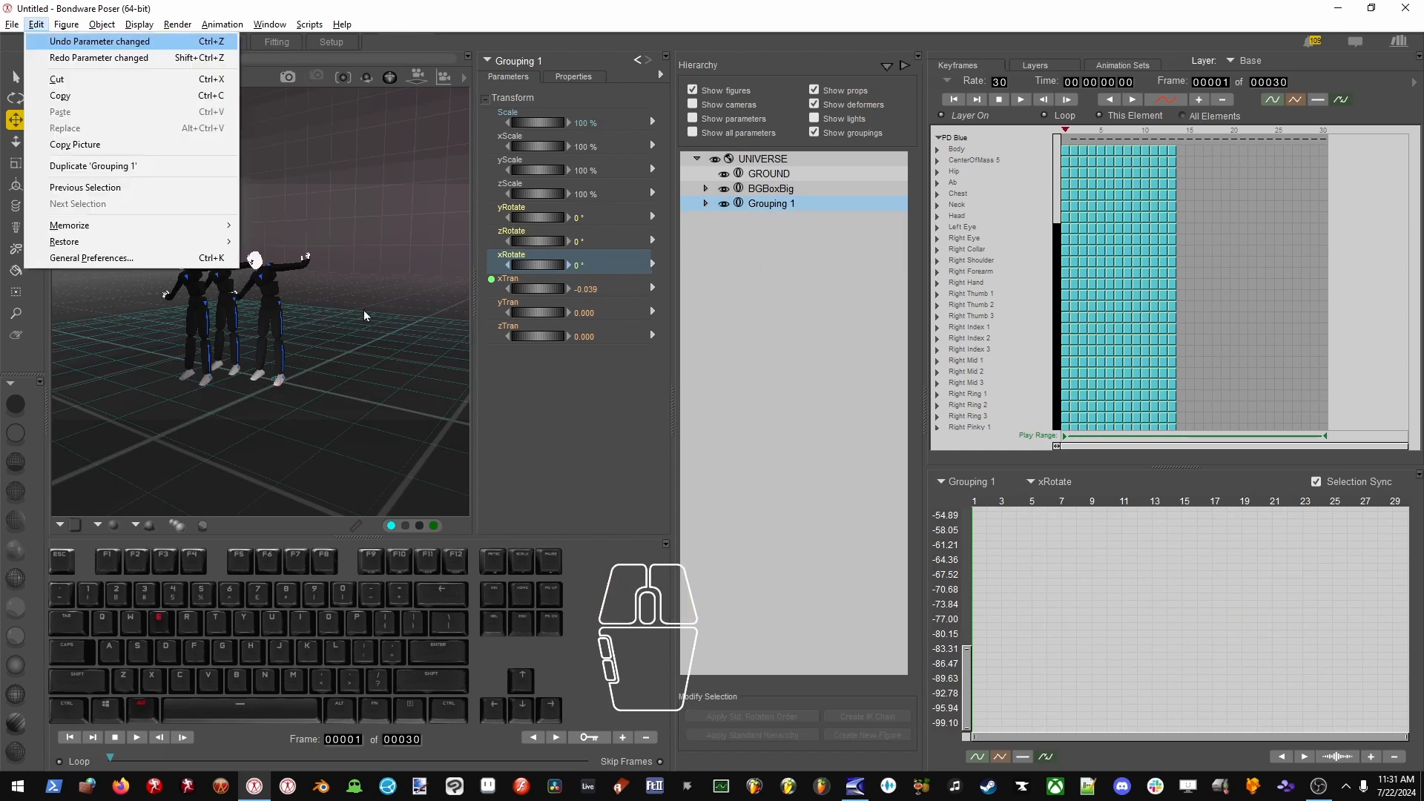
key("d")
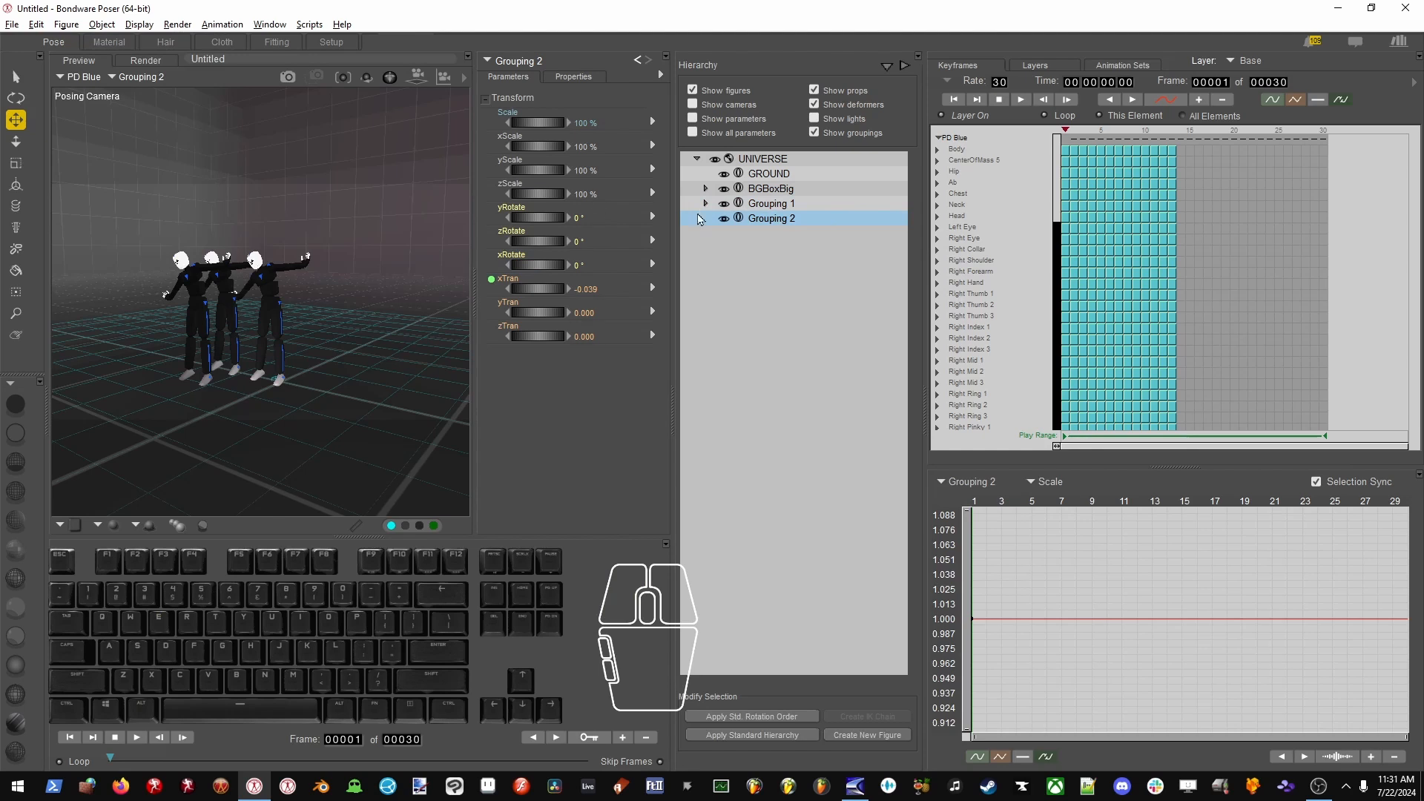
key("ctrl+z")
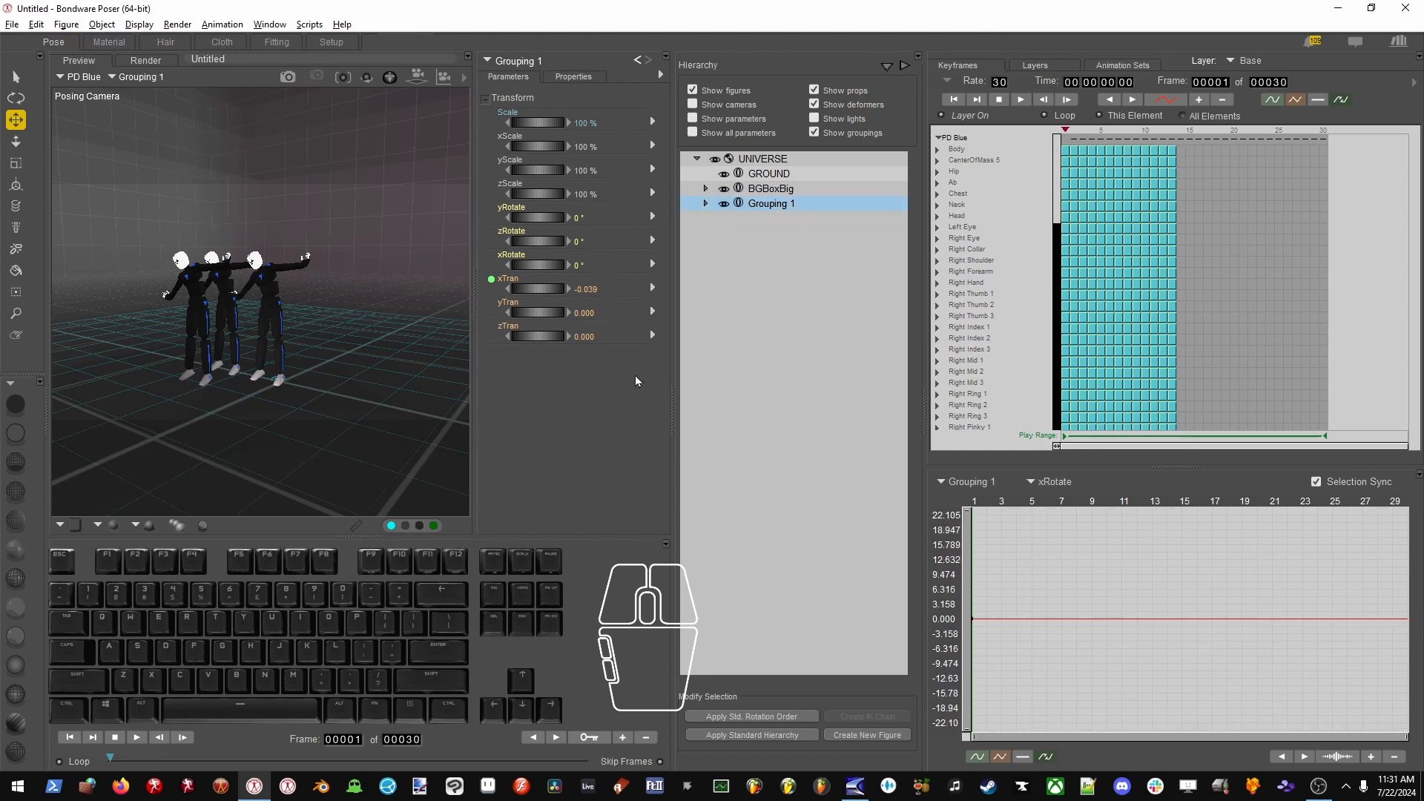
Expand Grouping 1 in the hierarchy, load the PropFig figure from the Projects library and close the library.
left_click(706, 206)
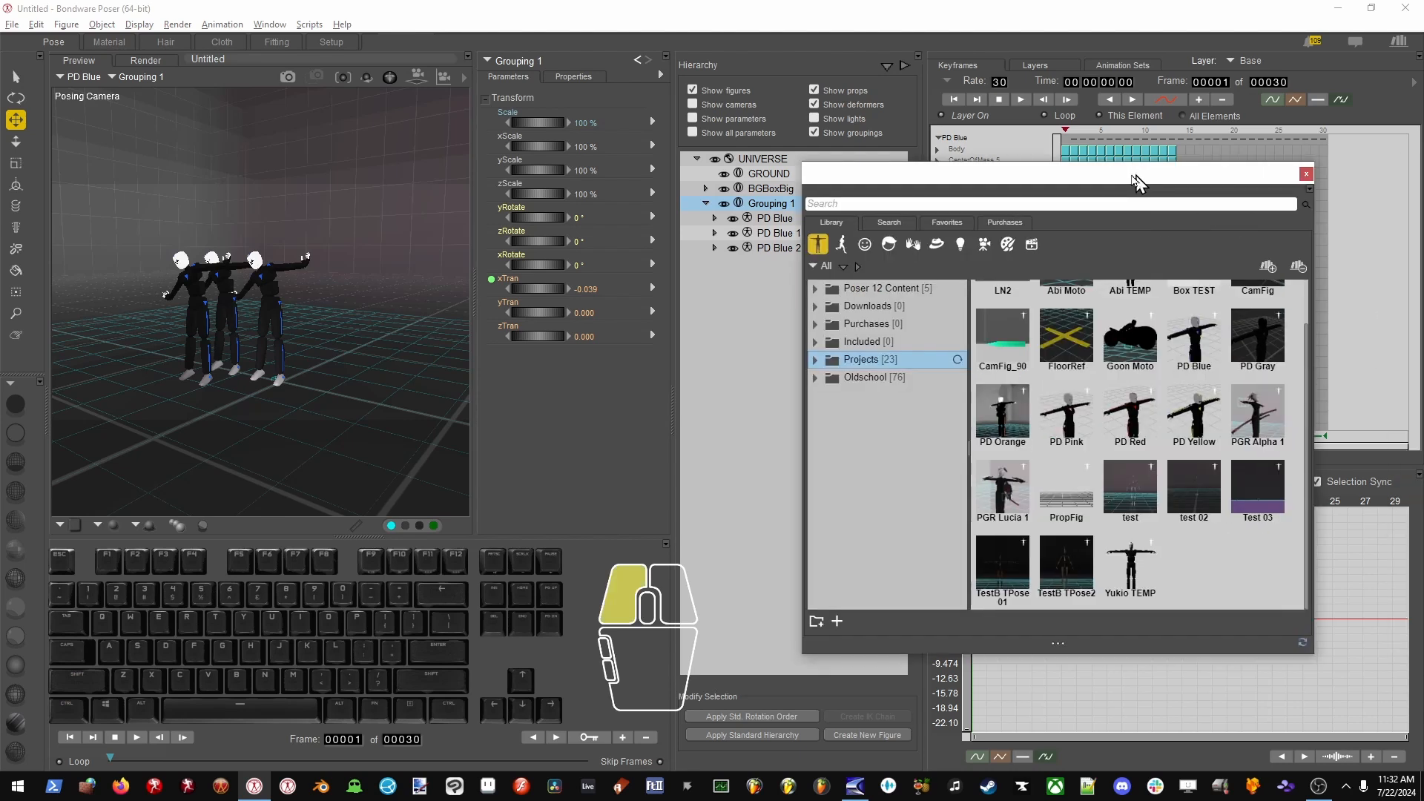
left_click_drag(1145, 175, 1012, 136)
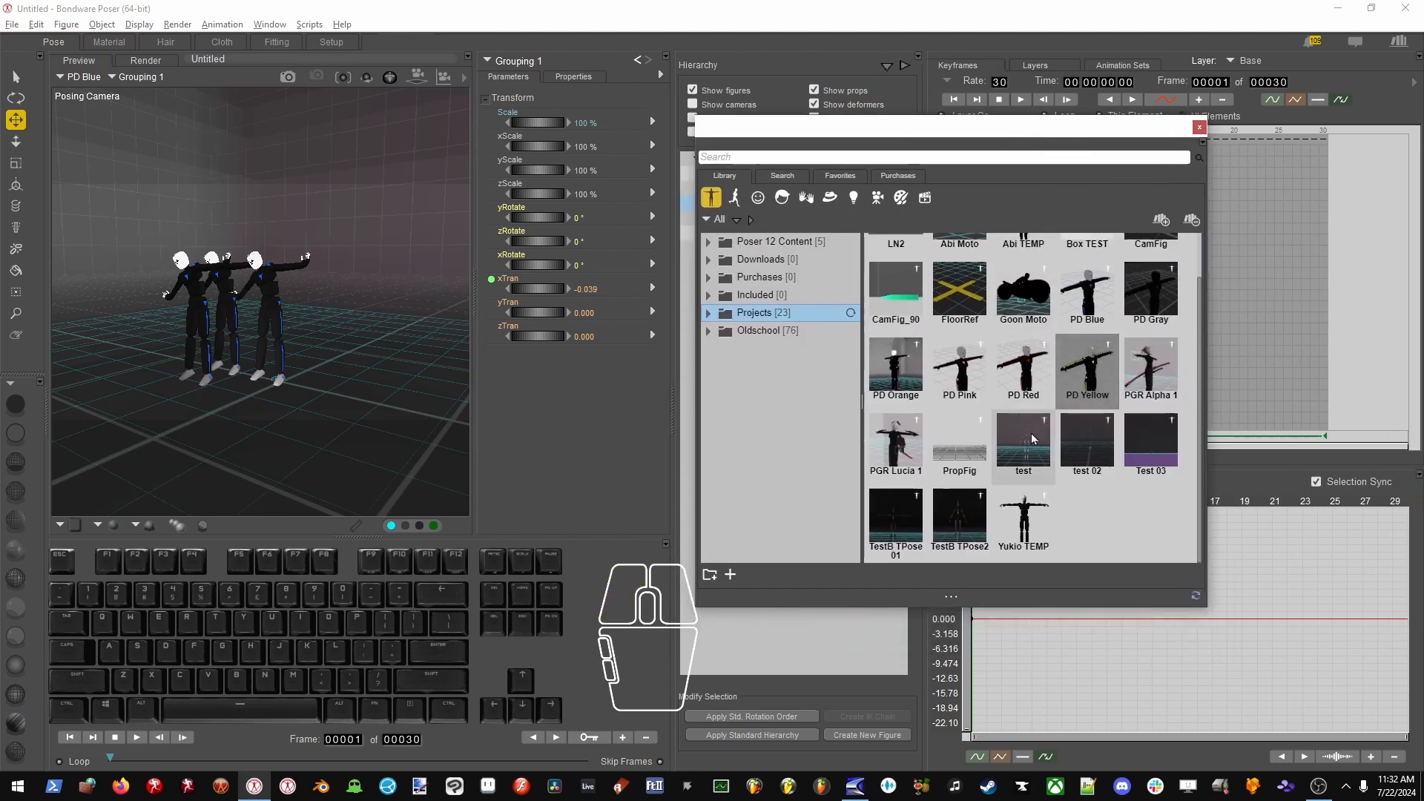
left_click(953, 438)
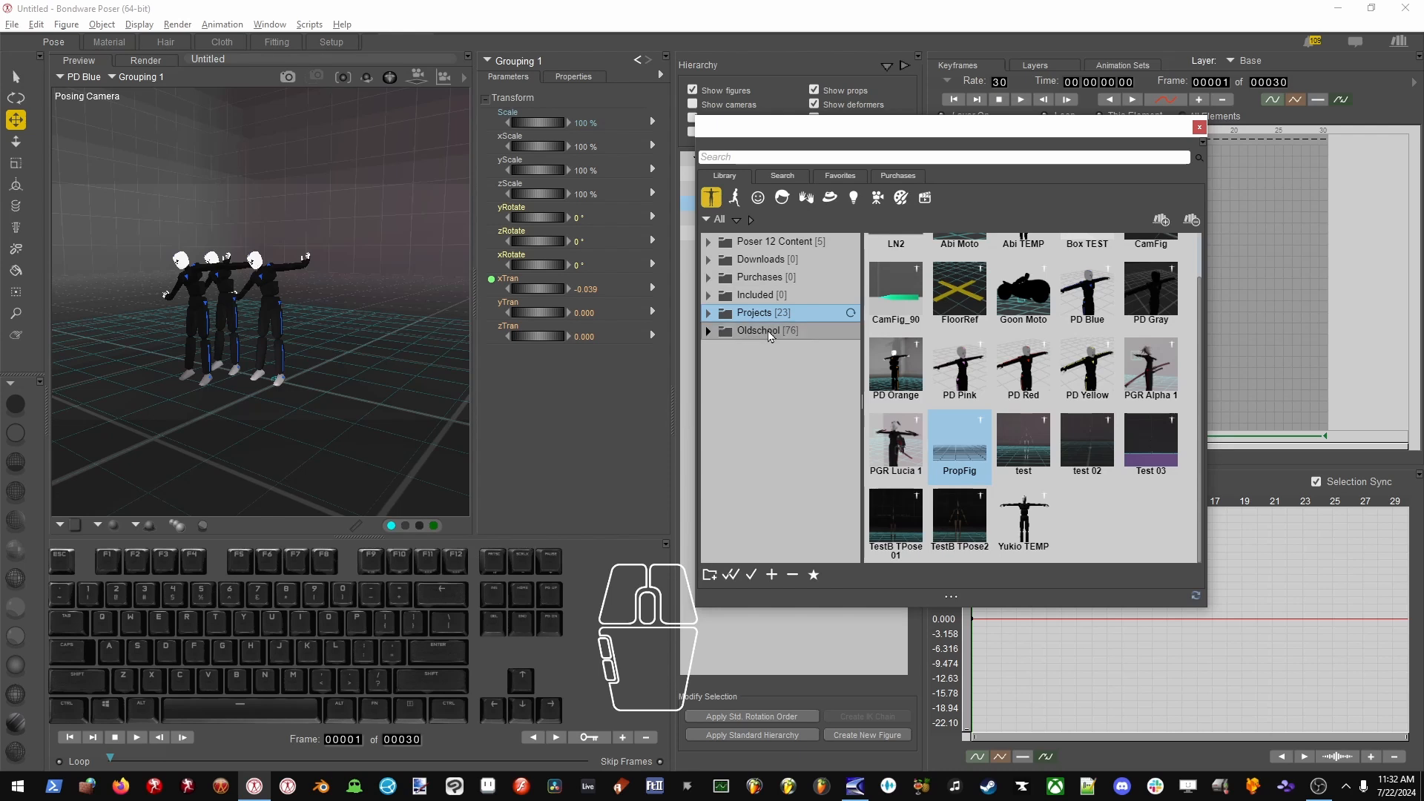
double_click(961, 445)
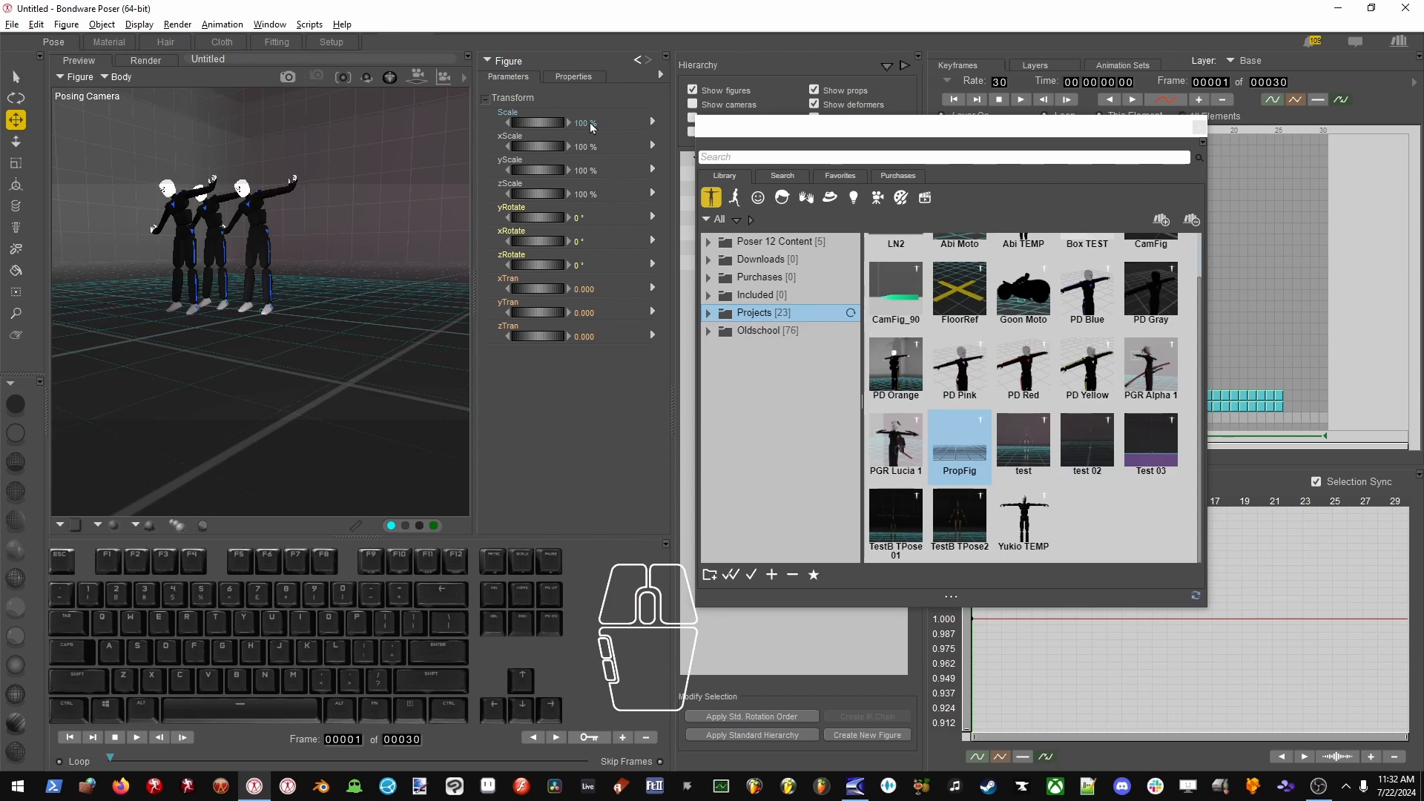
key("ctrl+shift+b")
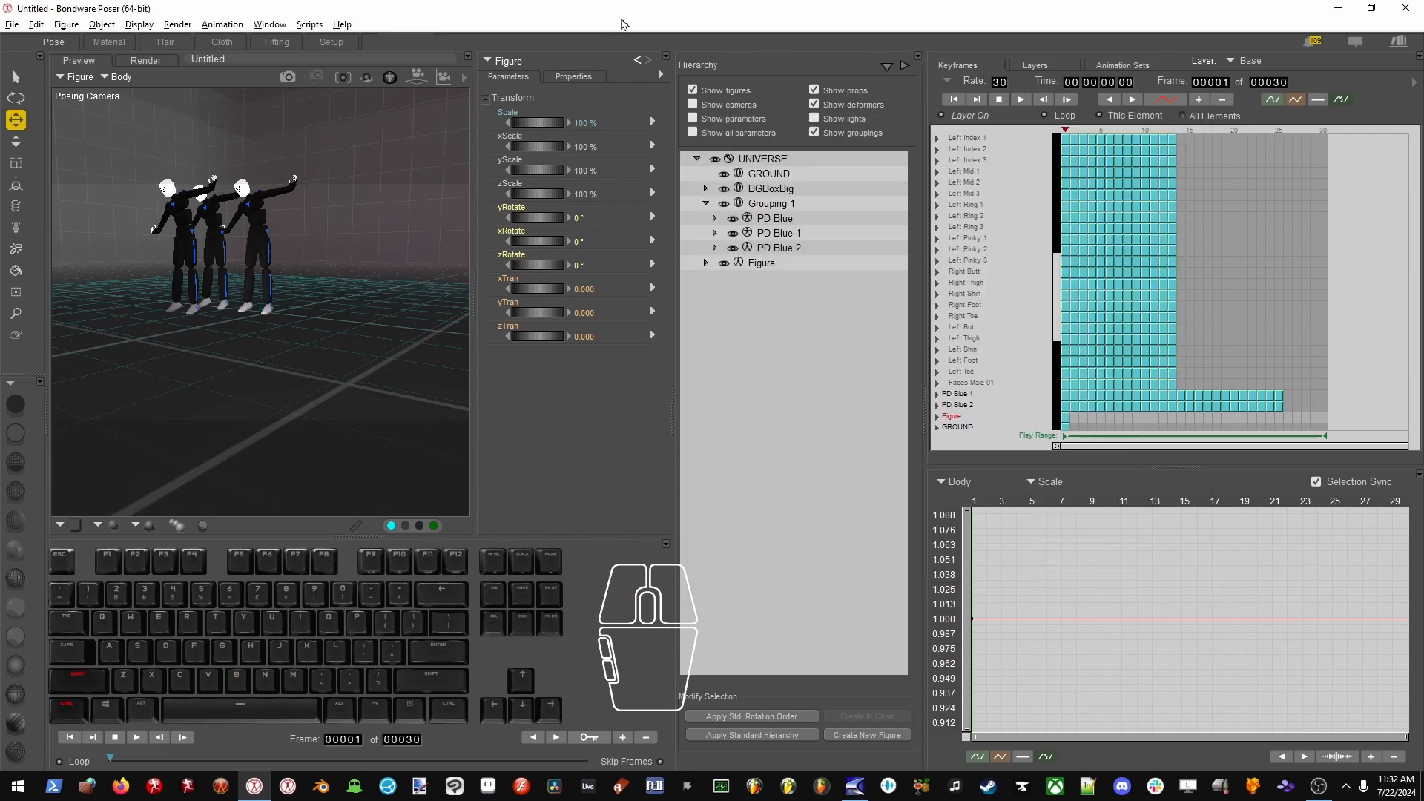
Expand the loaded Figure and its Body in the hierarchy and select its Hip.
left_click(706, 263)
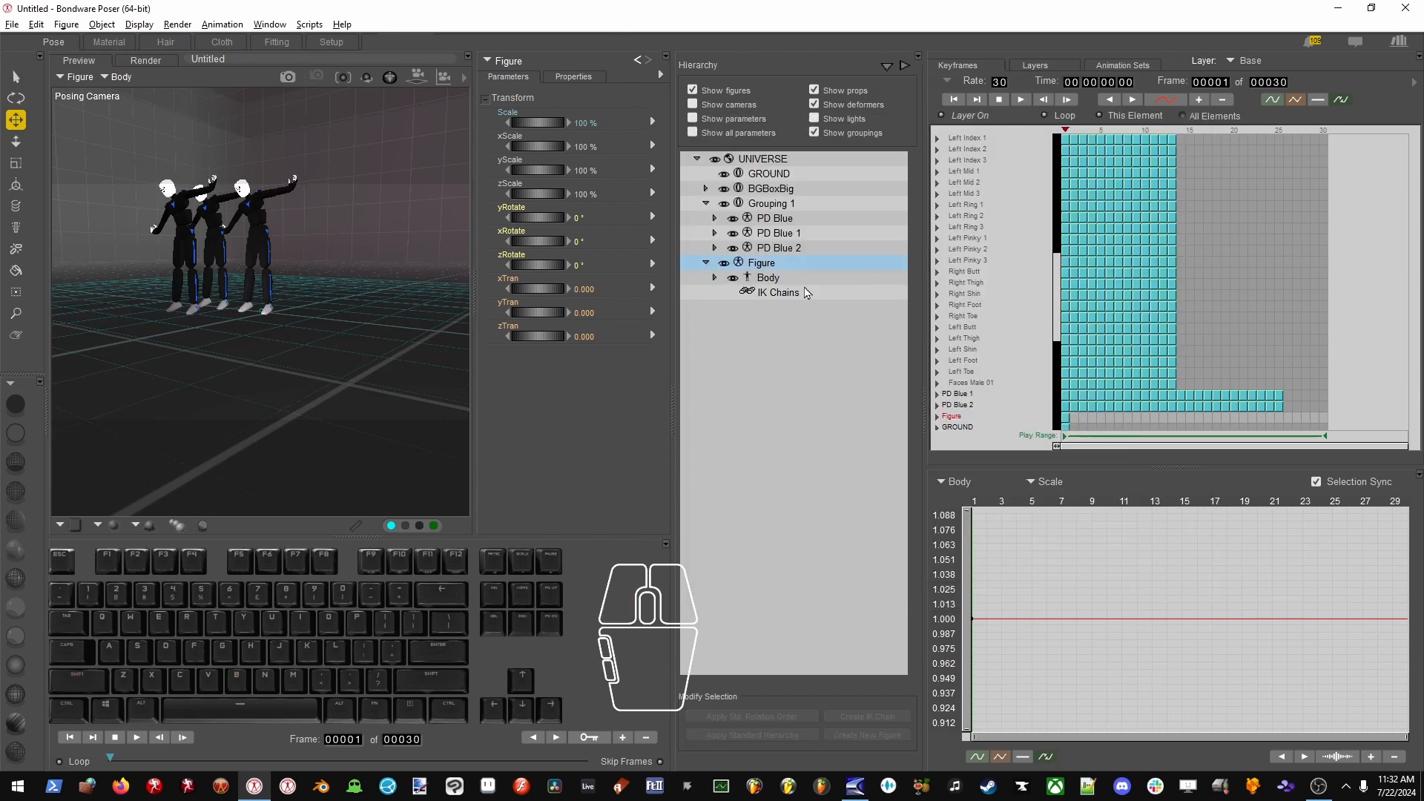
left_click(797, 279)
left_click(713, 278)
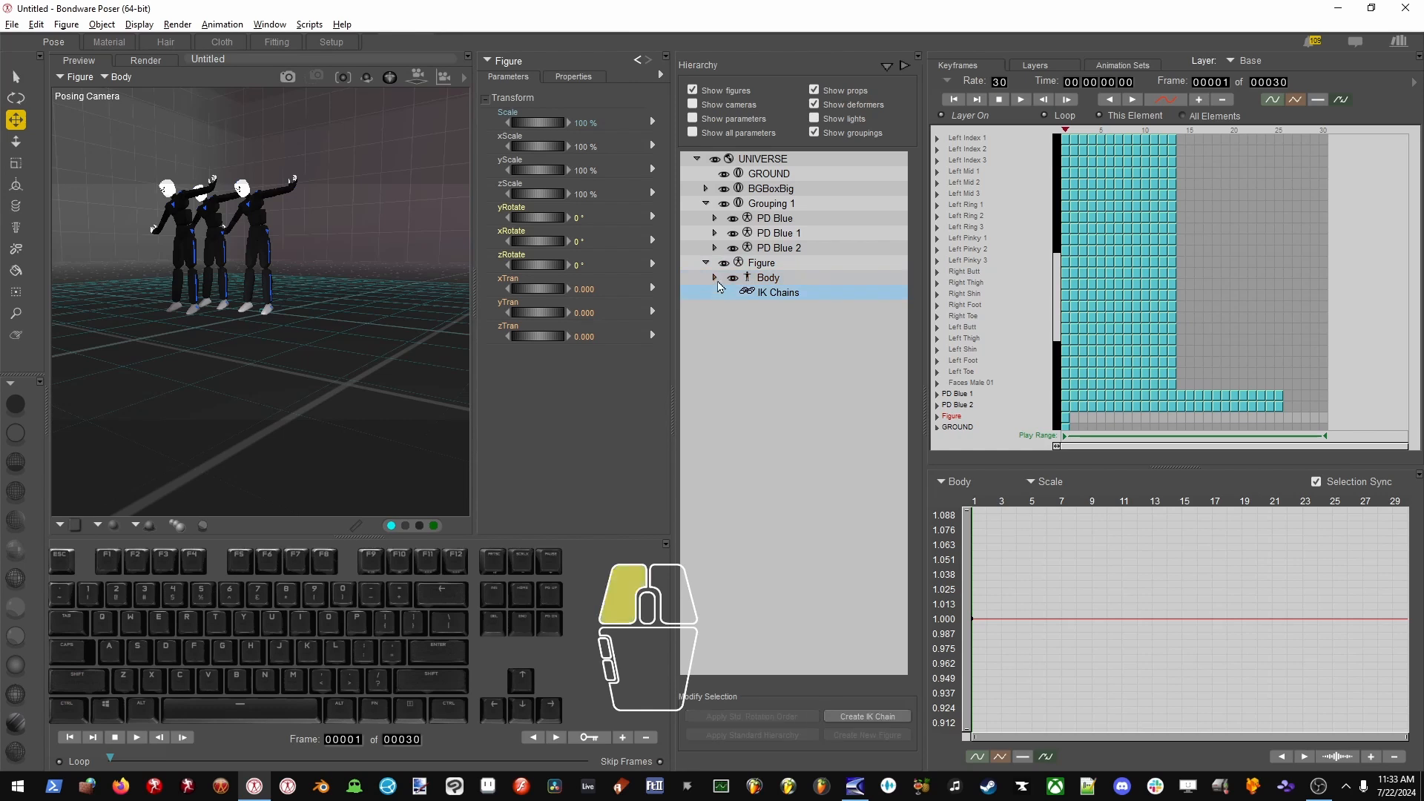
left_click(764, 308)
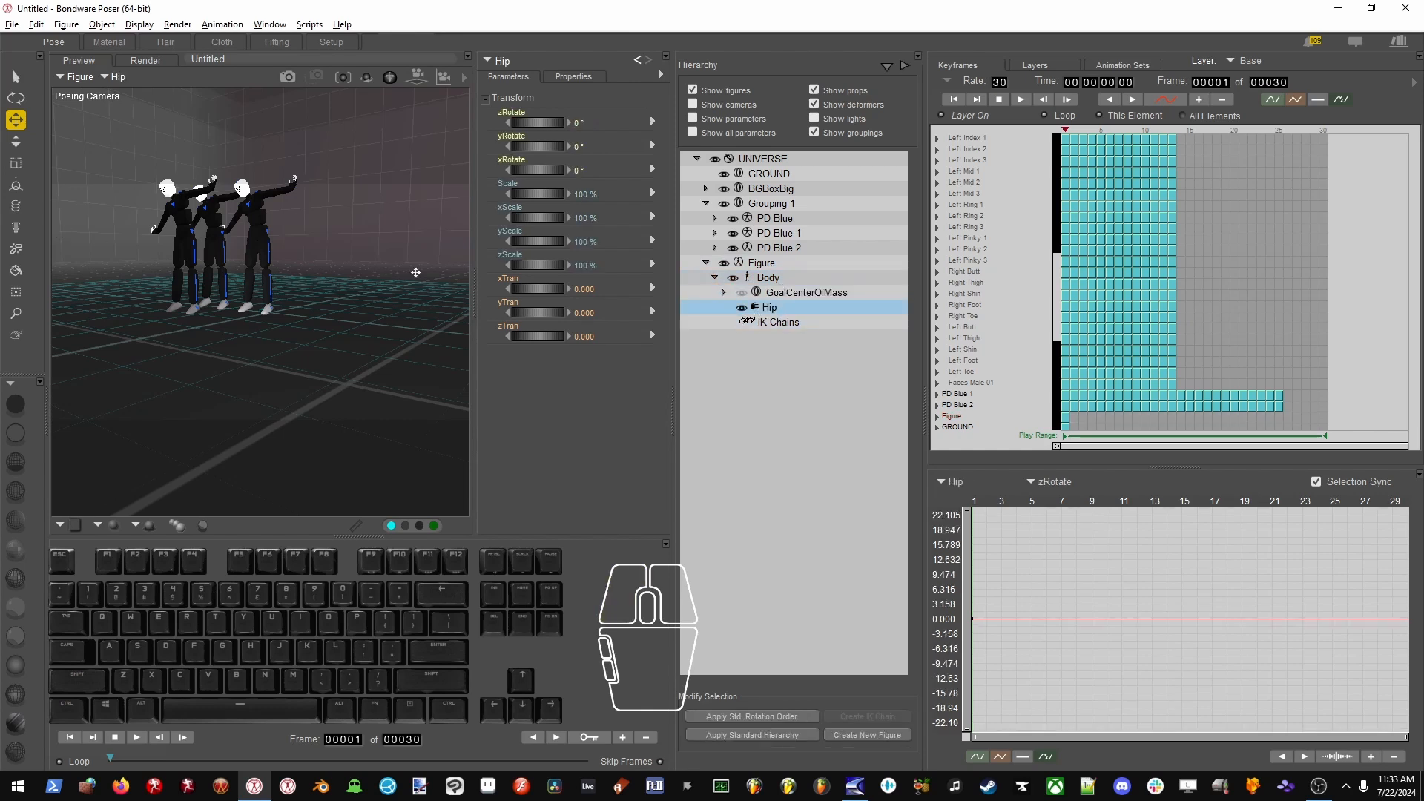
Reparent PD Blue, PD Blue 1 and PD Blue 2 from Grouping 1 to the Body of Figure.
left_click(780, 221)
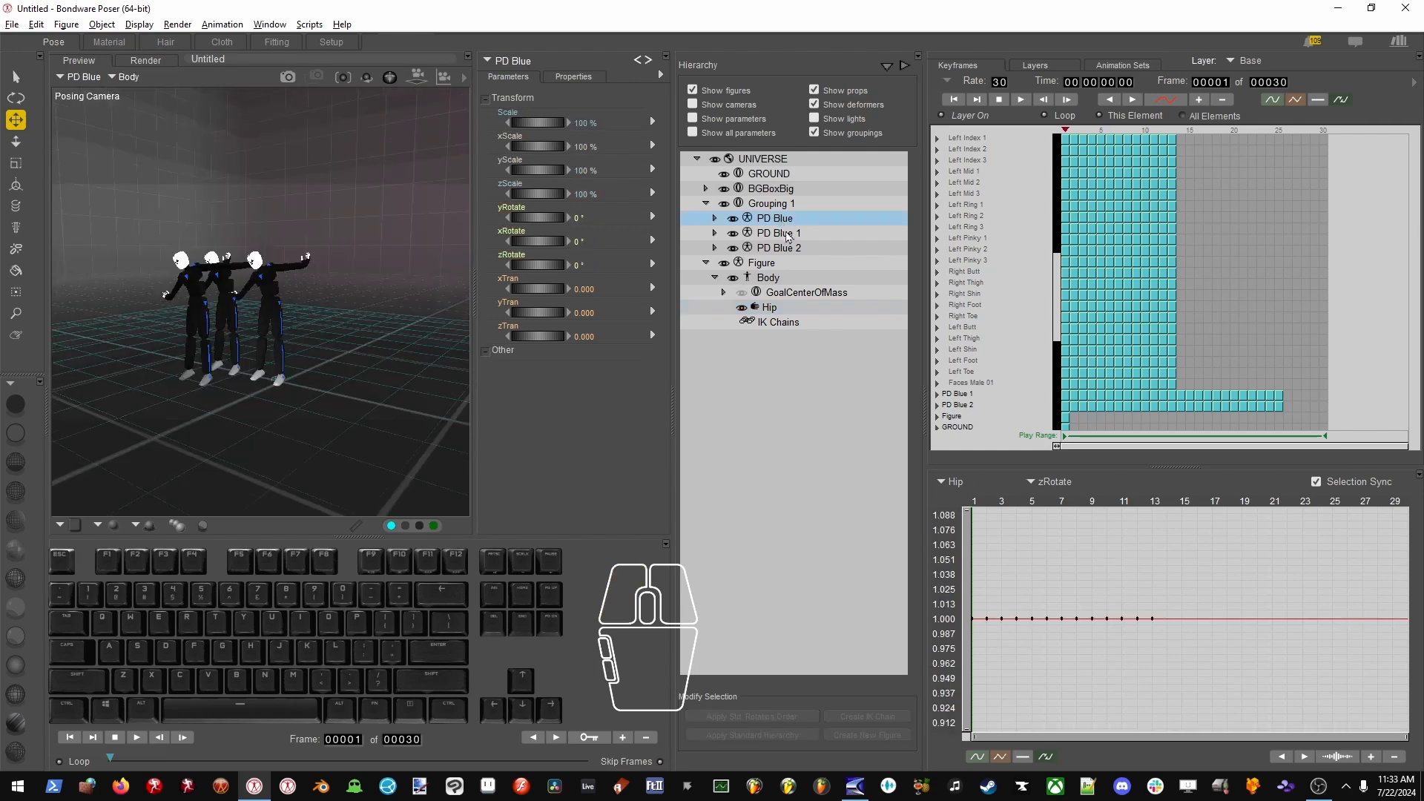
left_click(791, 250, "shift")
left_click_drag(790, 252, 792, 279)
Duplicate Figure together with its three parented PD Blue figures and expand the copy in the hierarchy.
left_click(777, 234)
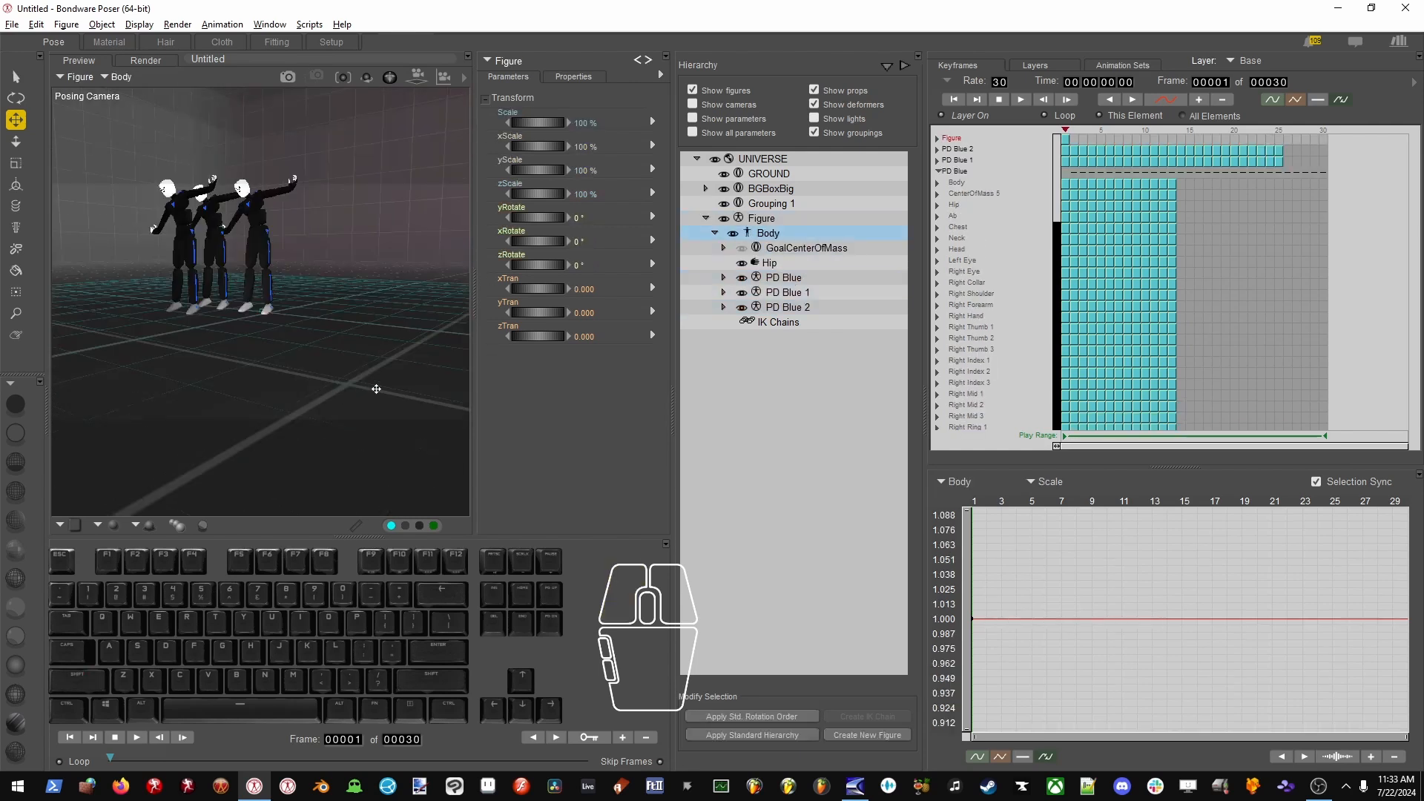
key("alt+e")
key("d")
left_click(706, 339)
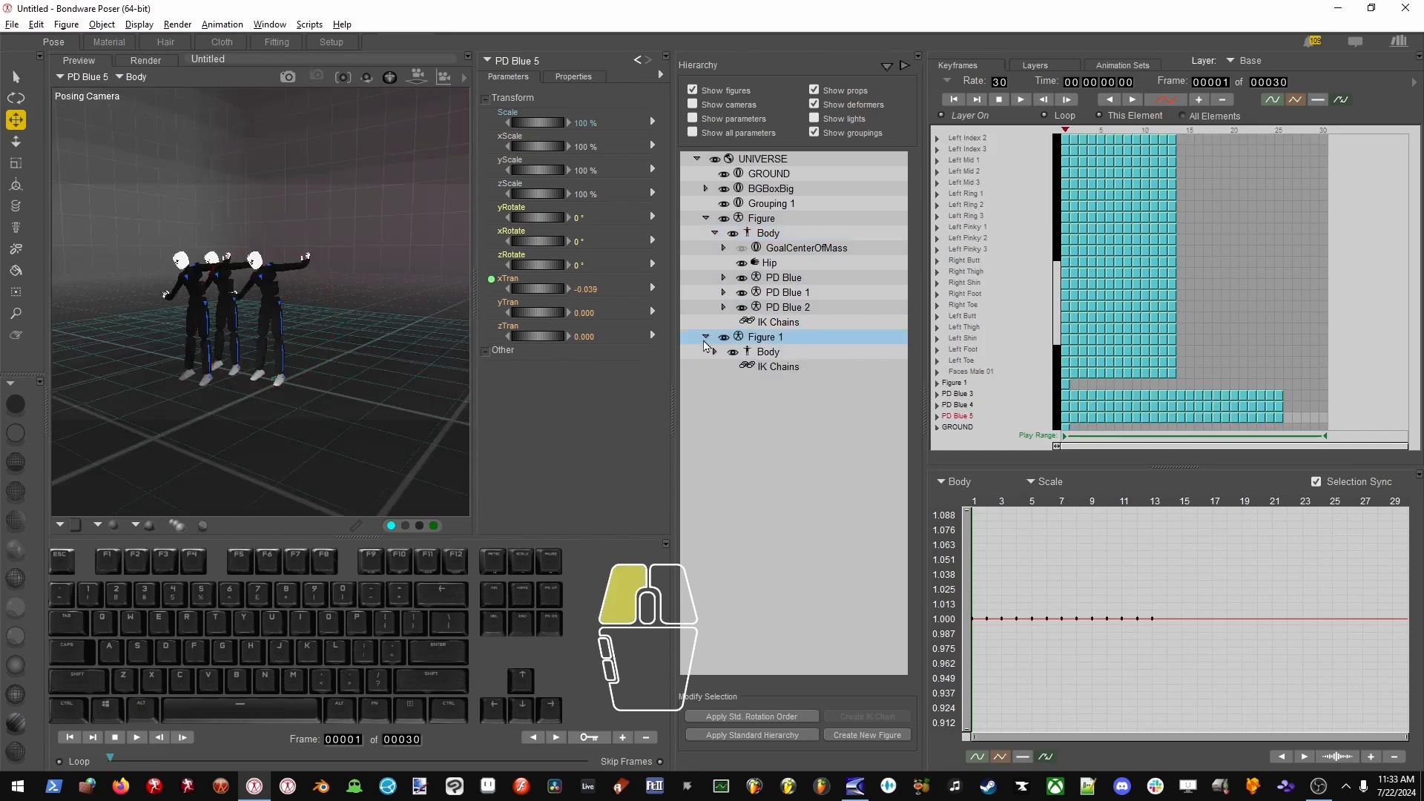
Expand the Body of Figure 1 in the hierarchy and set Figure 1's xTran to -0.196.
left_click(713, 354)
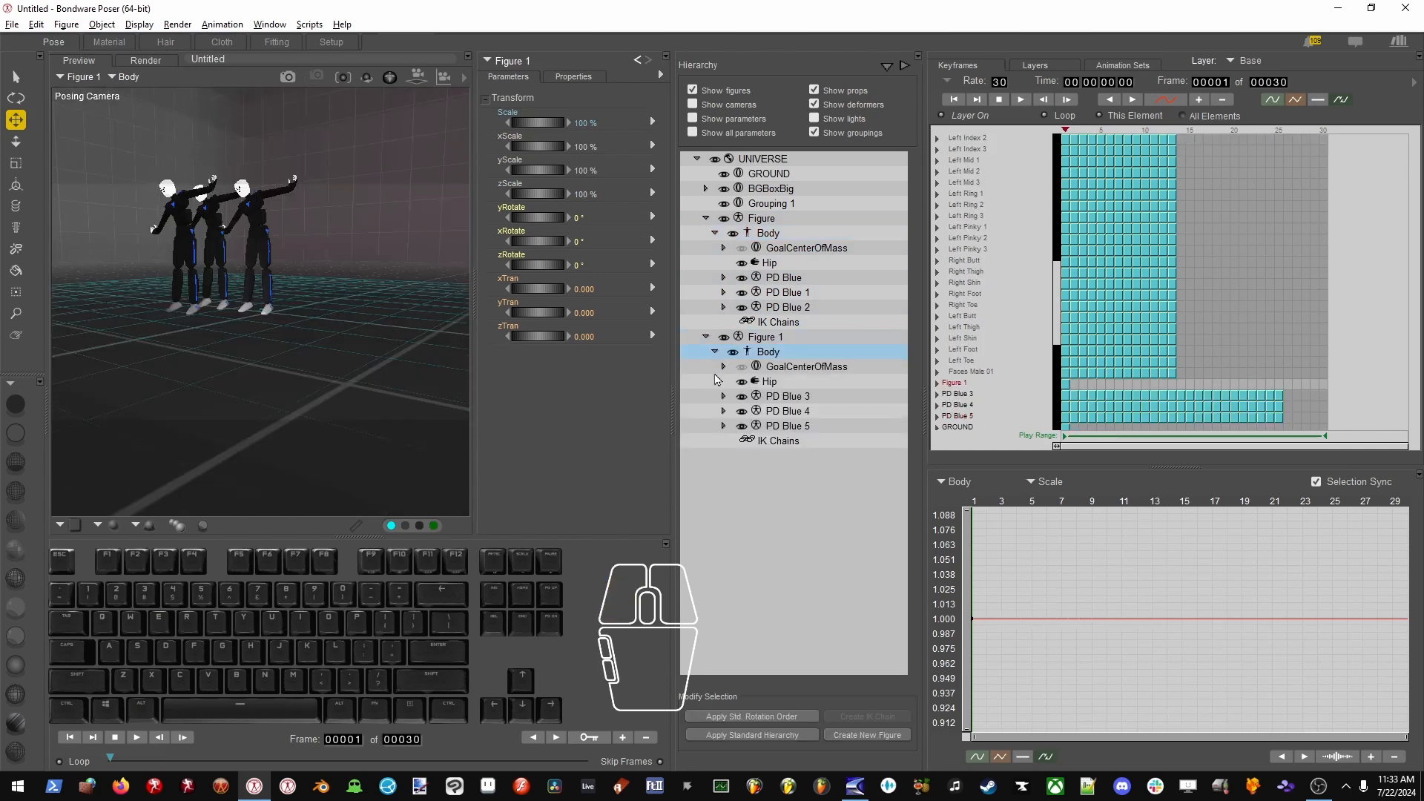
left_click_drag(536, 289, 558, 290)
Reparent PD Blue 3, PD Blue 4 and PD Blue 5 to the Body of Figure and delete Figure 1.
left_click(797, 416)
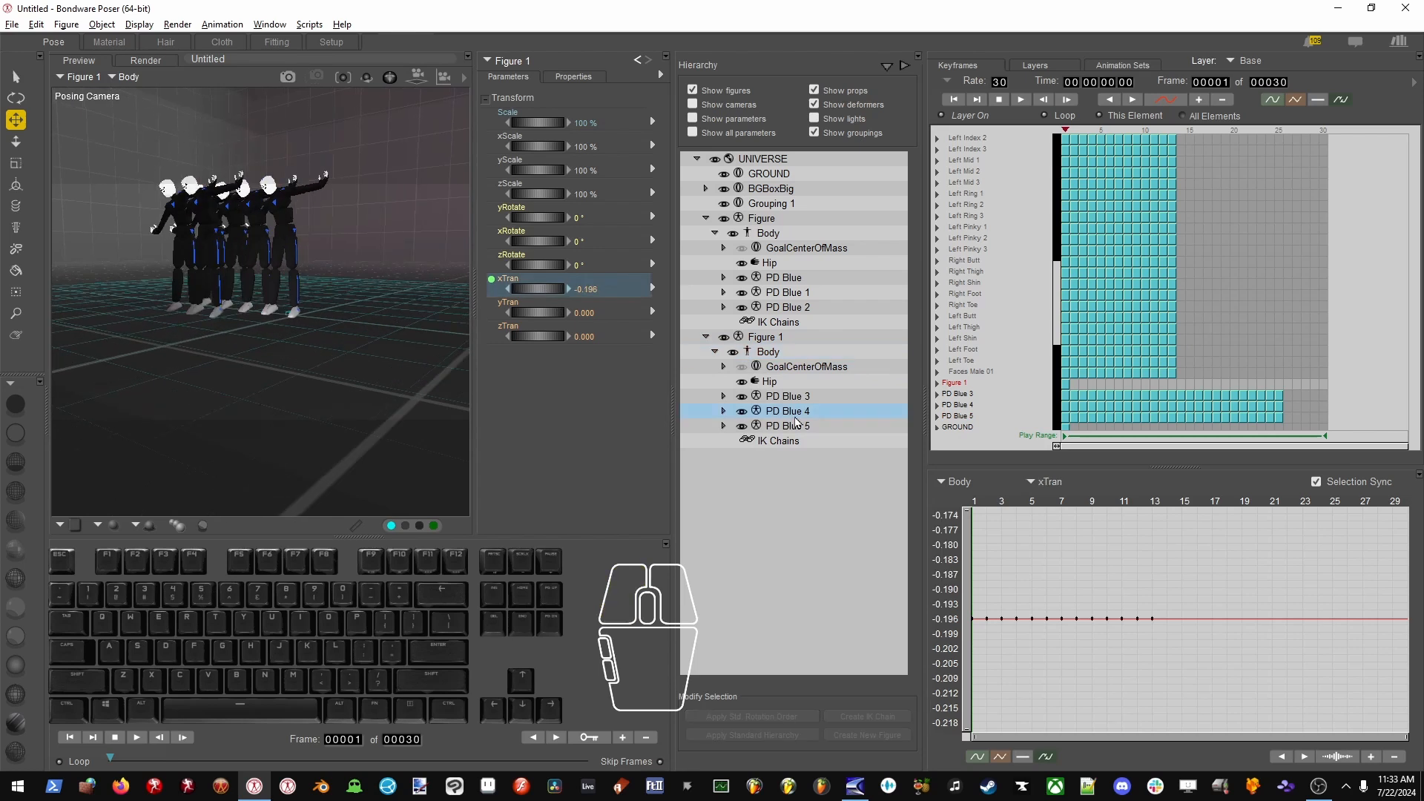
left_click(799, 424)
left_click(800, 387, "shift")
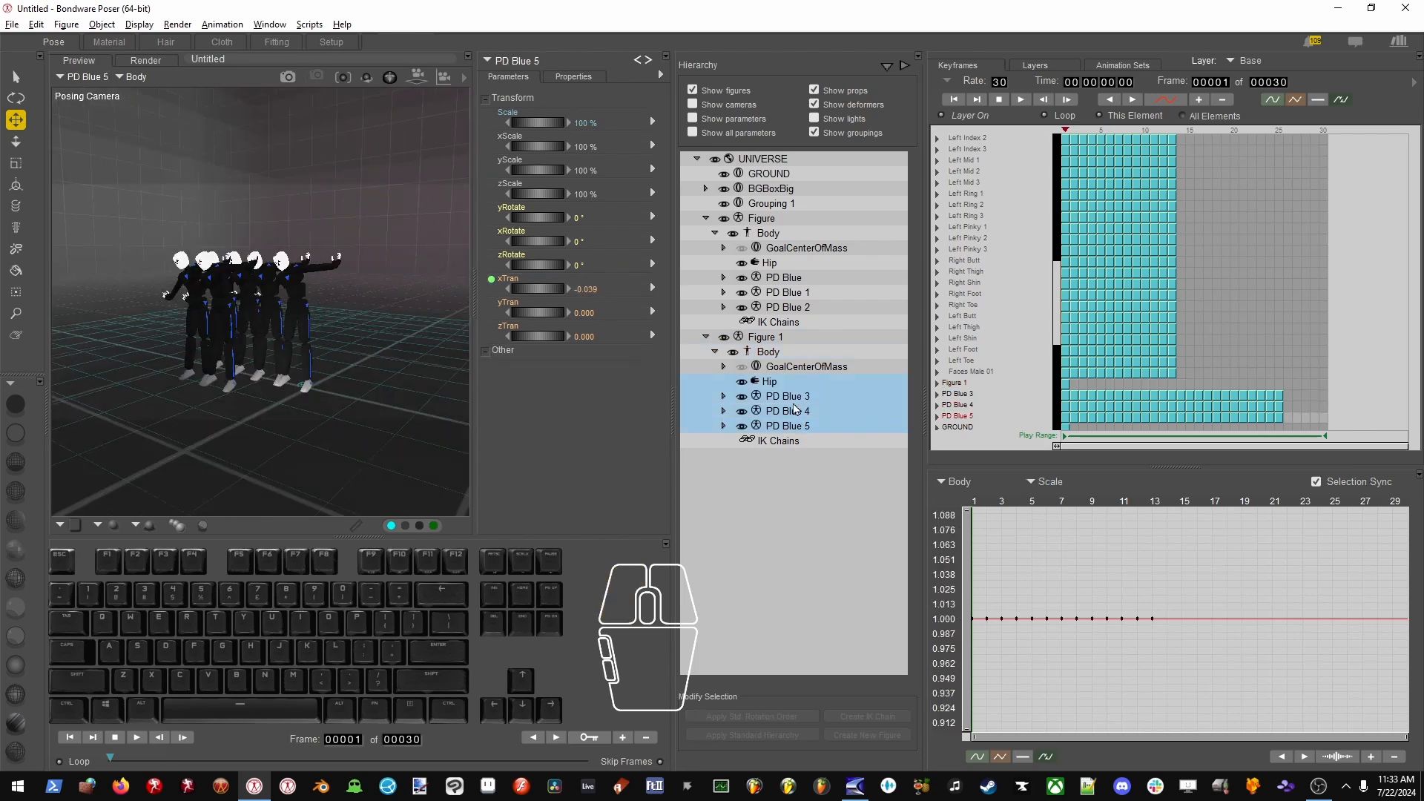
left_click(799, 397, "shift")
left_click_drag(812, 412, 788, 236)
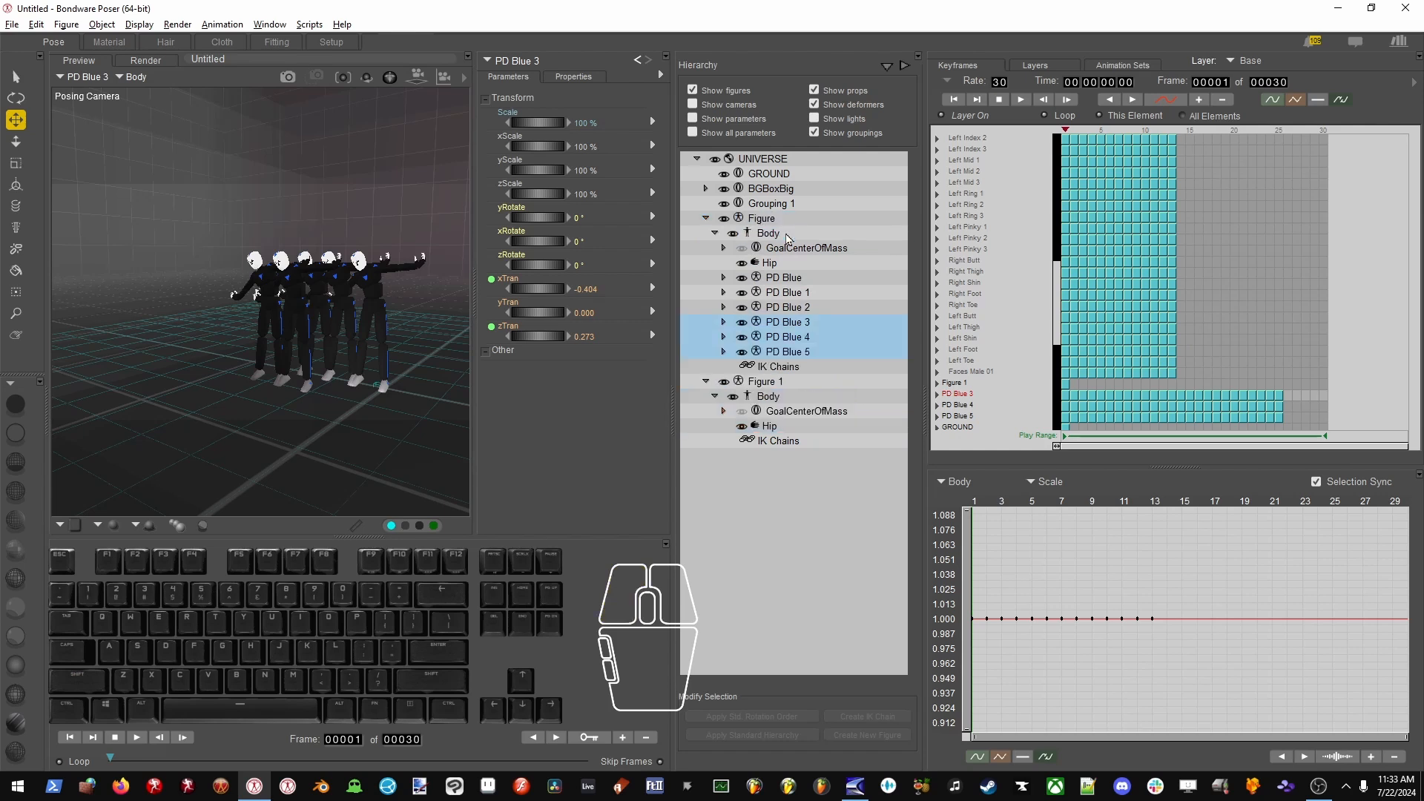
left_click(768, 396)
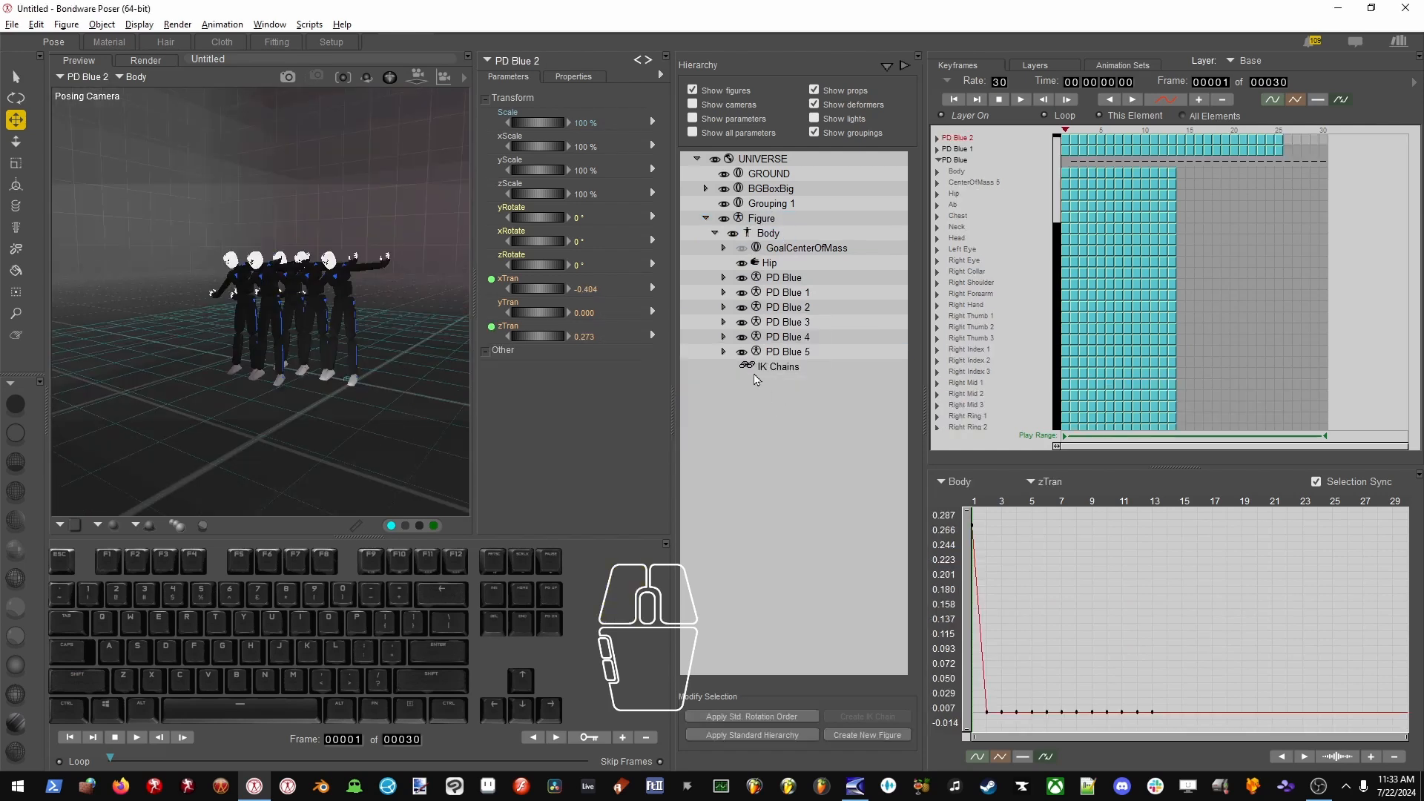
Select all six PD Blue figures in the hierarchy and collapse PD Blue's body part tracks in the keyframe list.
left_click_drag(327, 375, 363, 375, "alt")
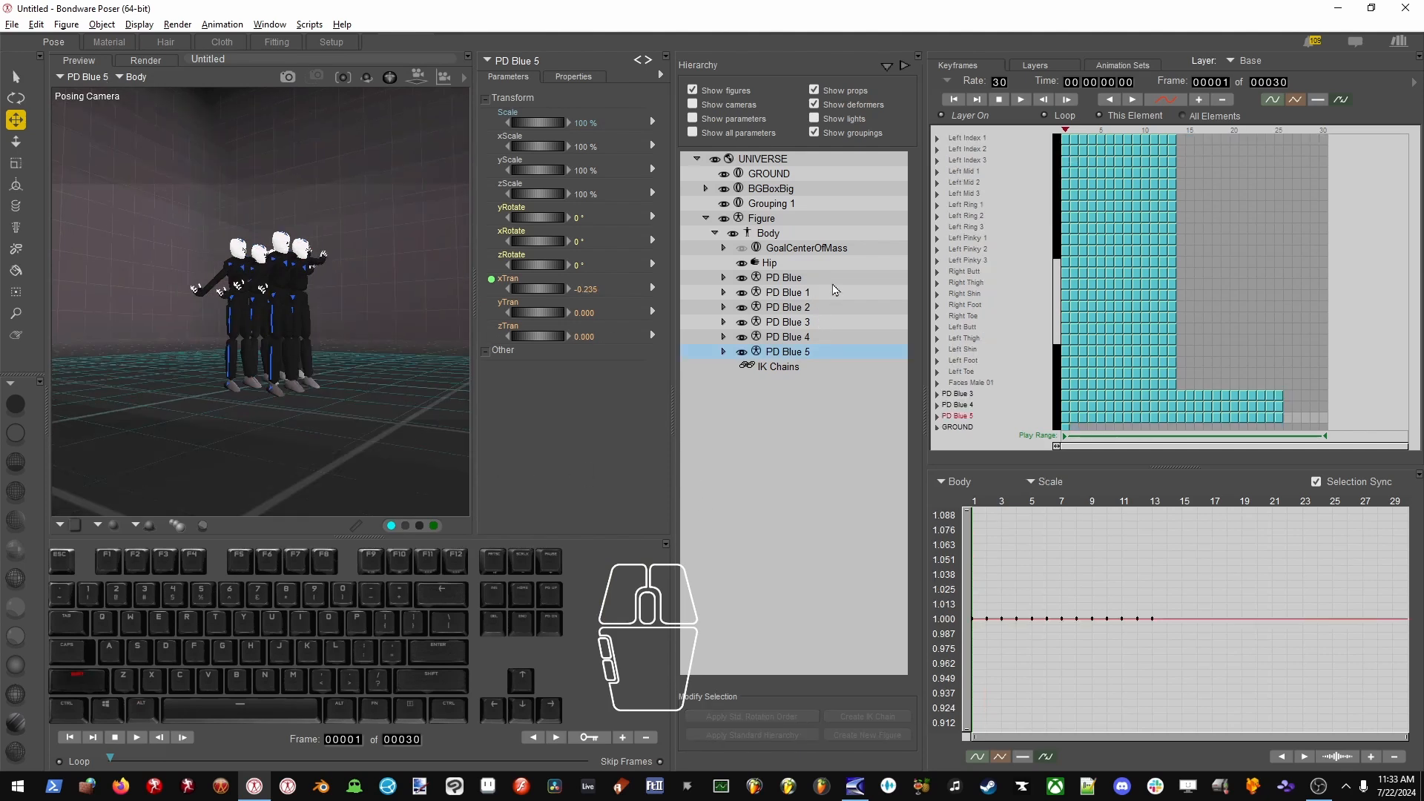
left_click(807, 280, "shift")
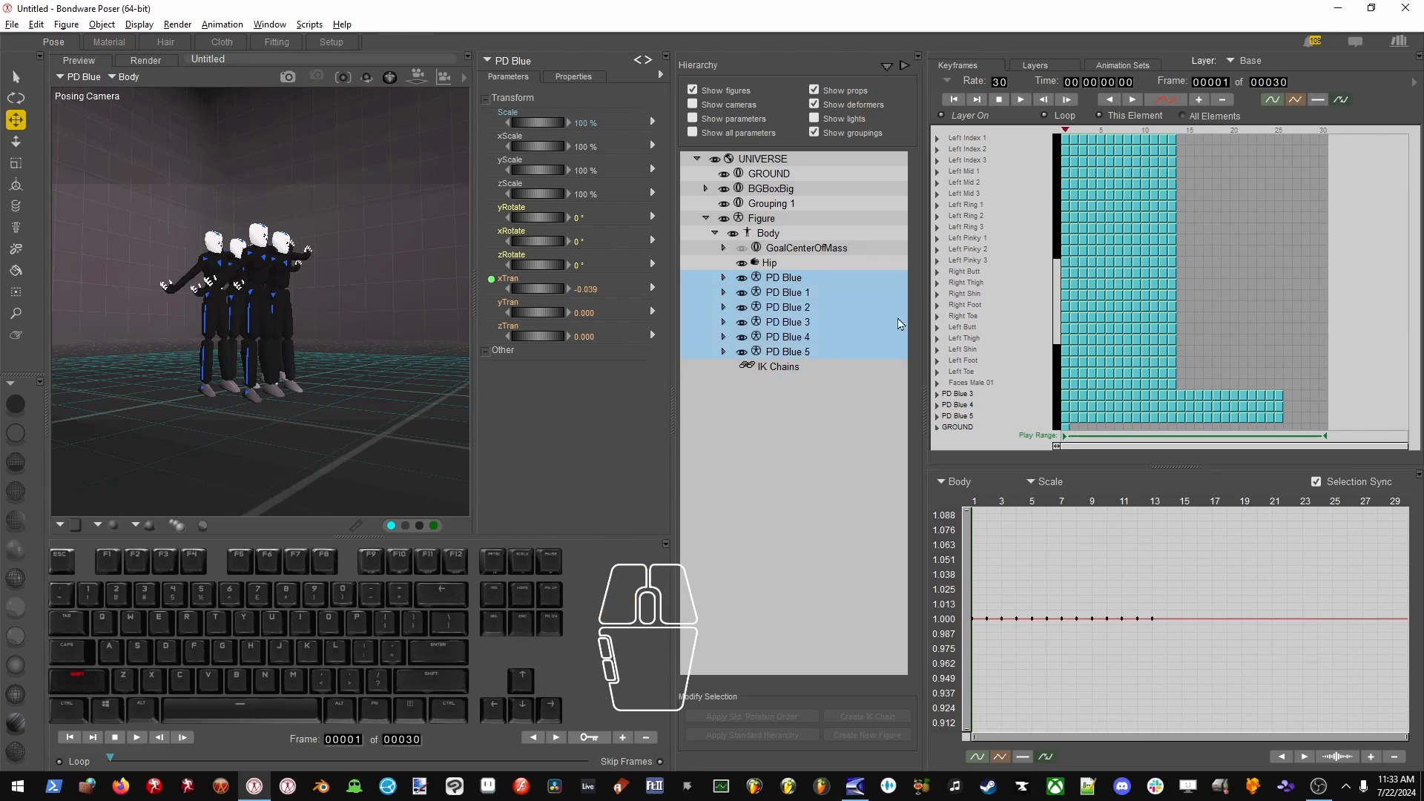
scroll(1017, 308, "up", 10)
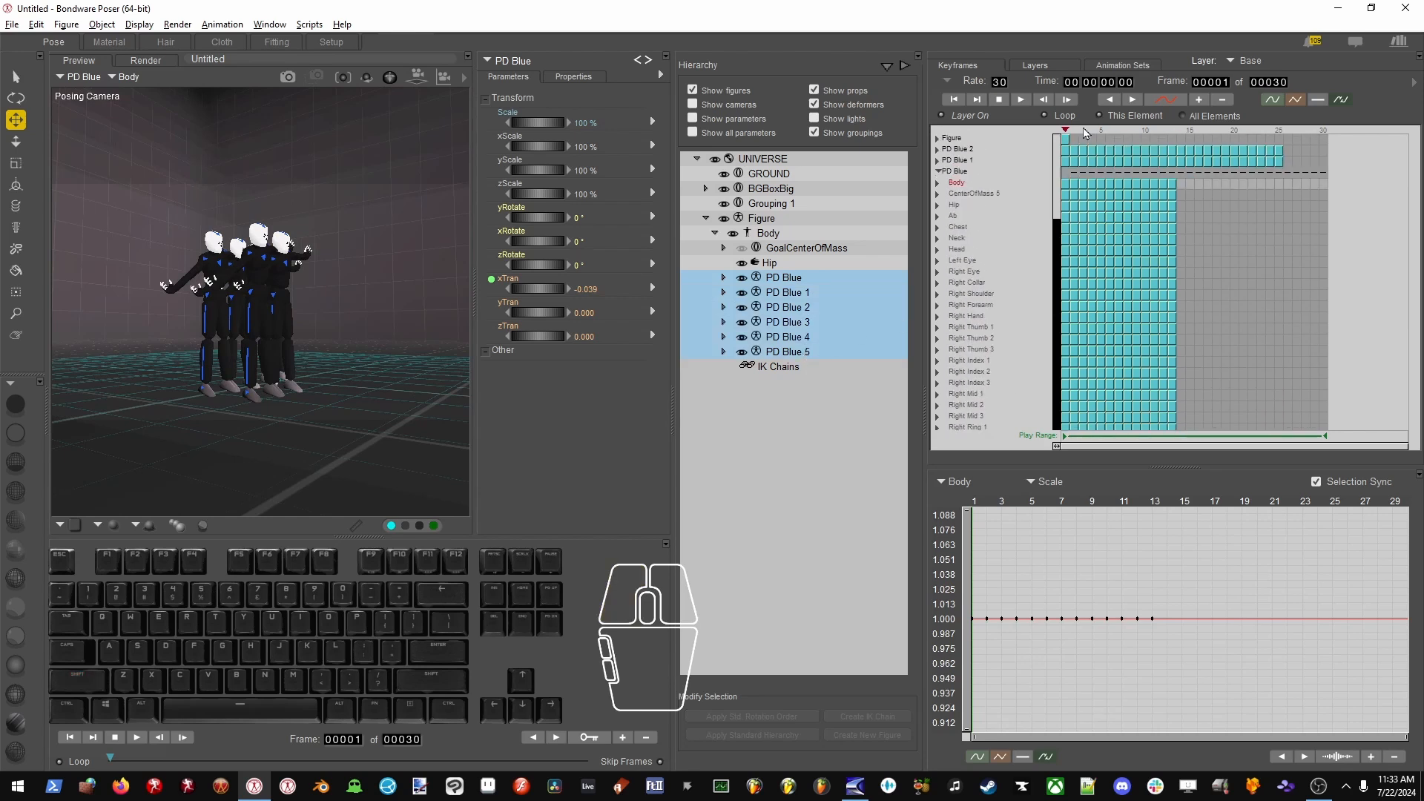
left_click(938, 172)
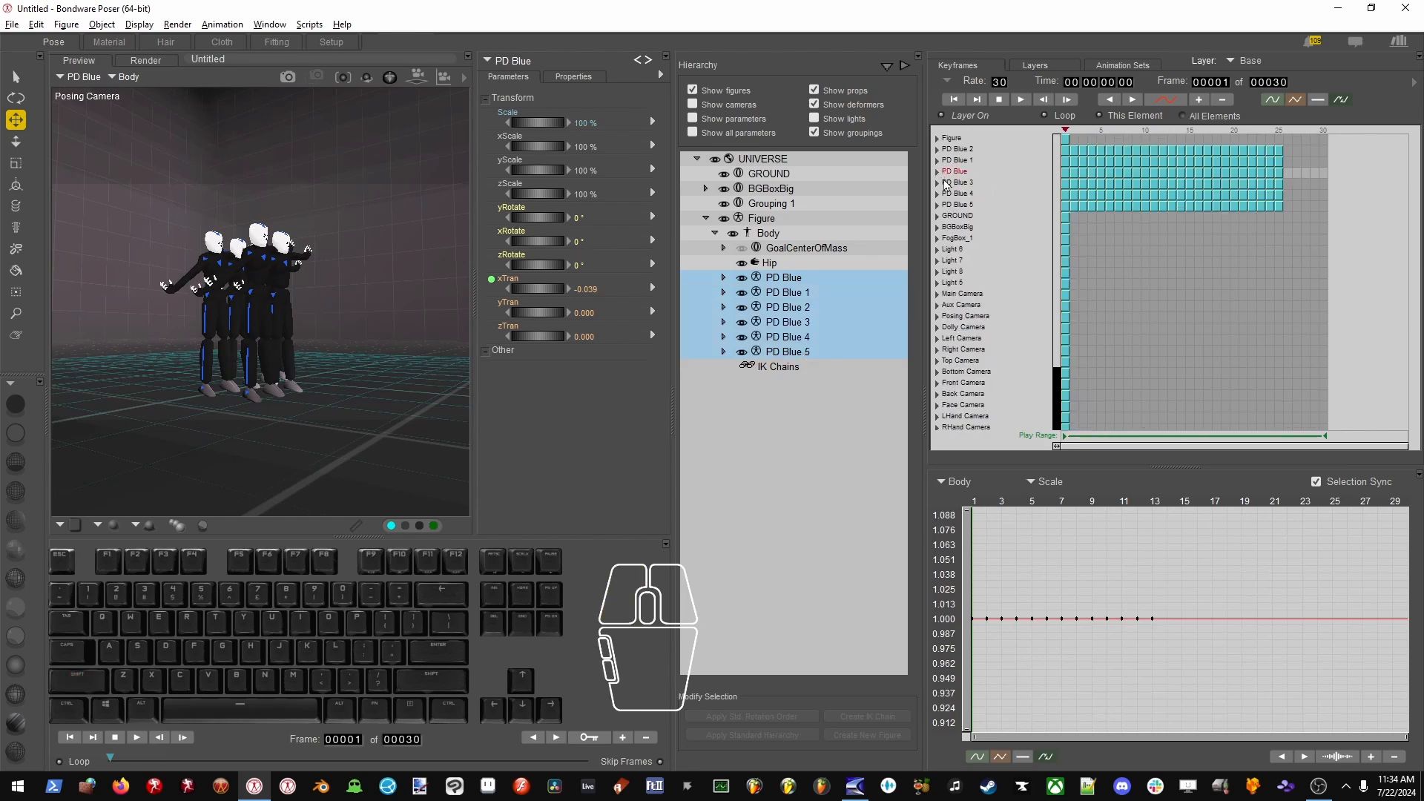
Duplicate Figure together with its six parented PD Blue figures and close the hierarchy.
left_click(793, 235)
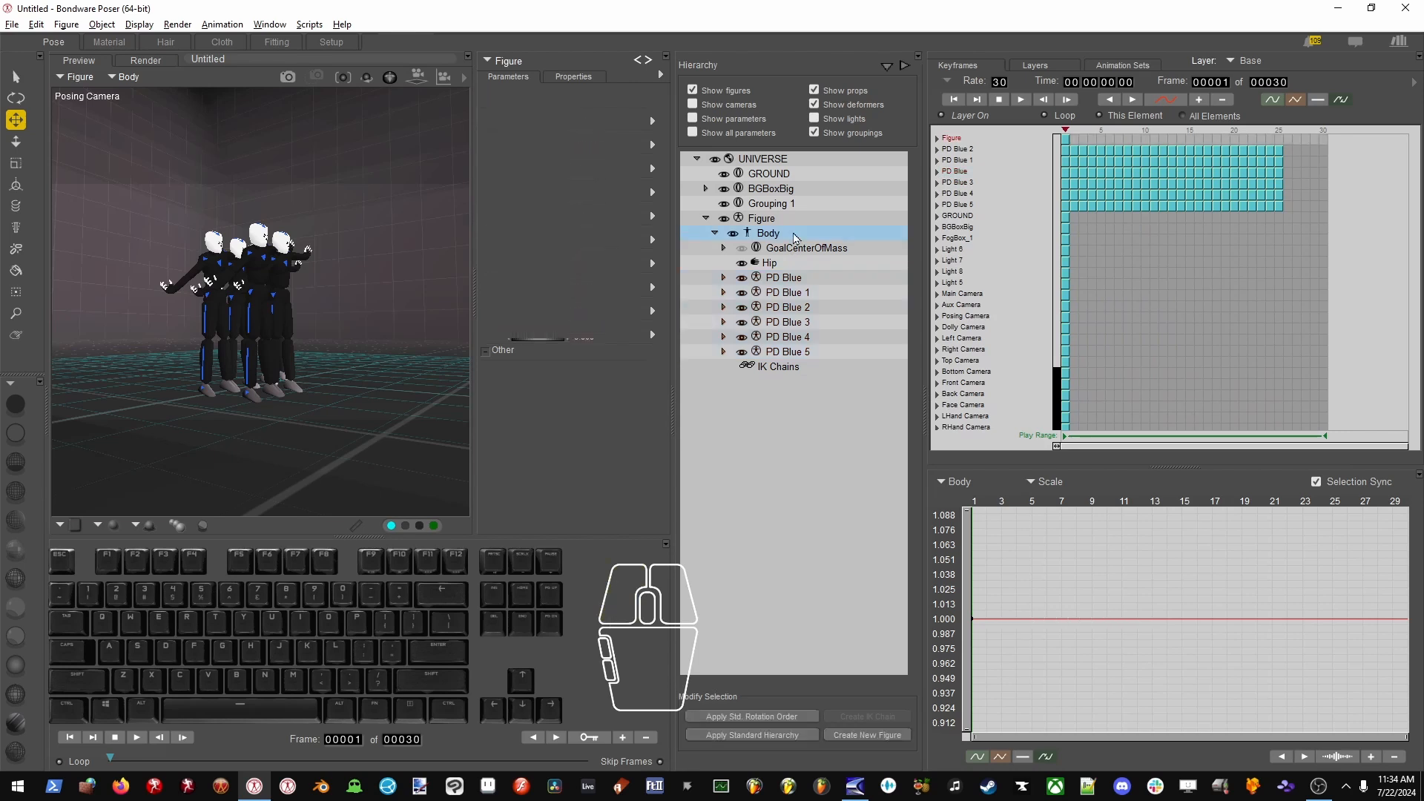
left_click_drag(382, 339, 382, 305)
key("alt+e")
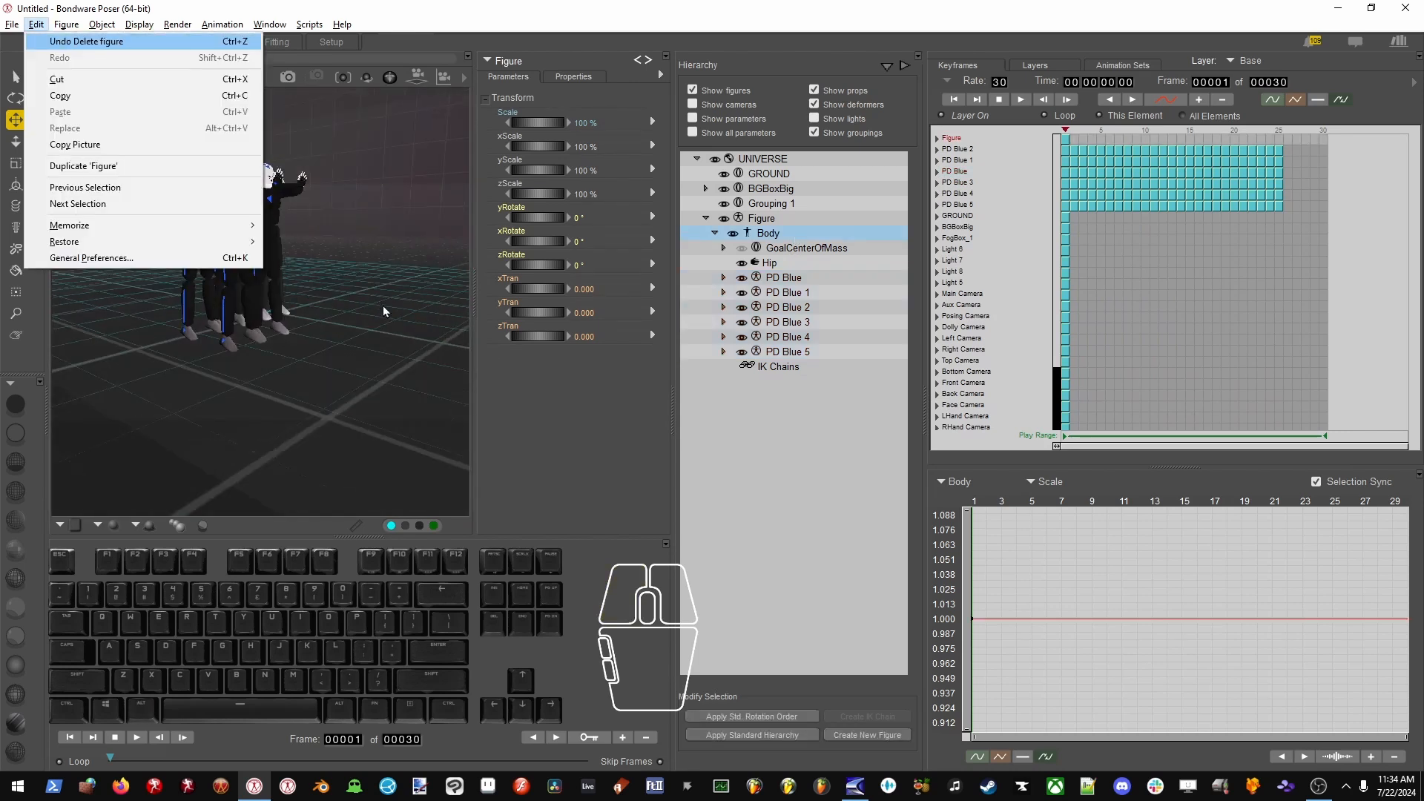
key("Escape")
key("alt+d")
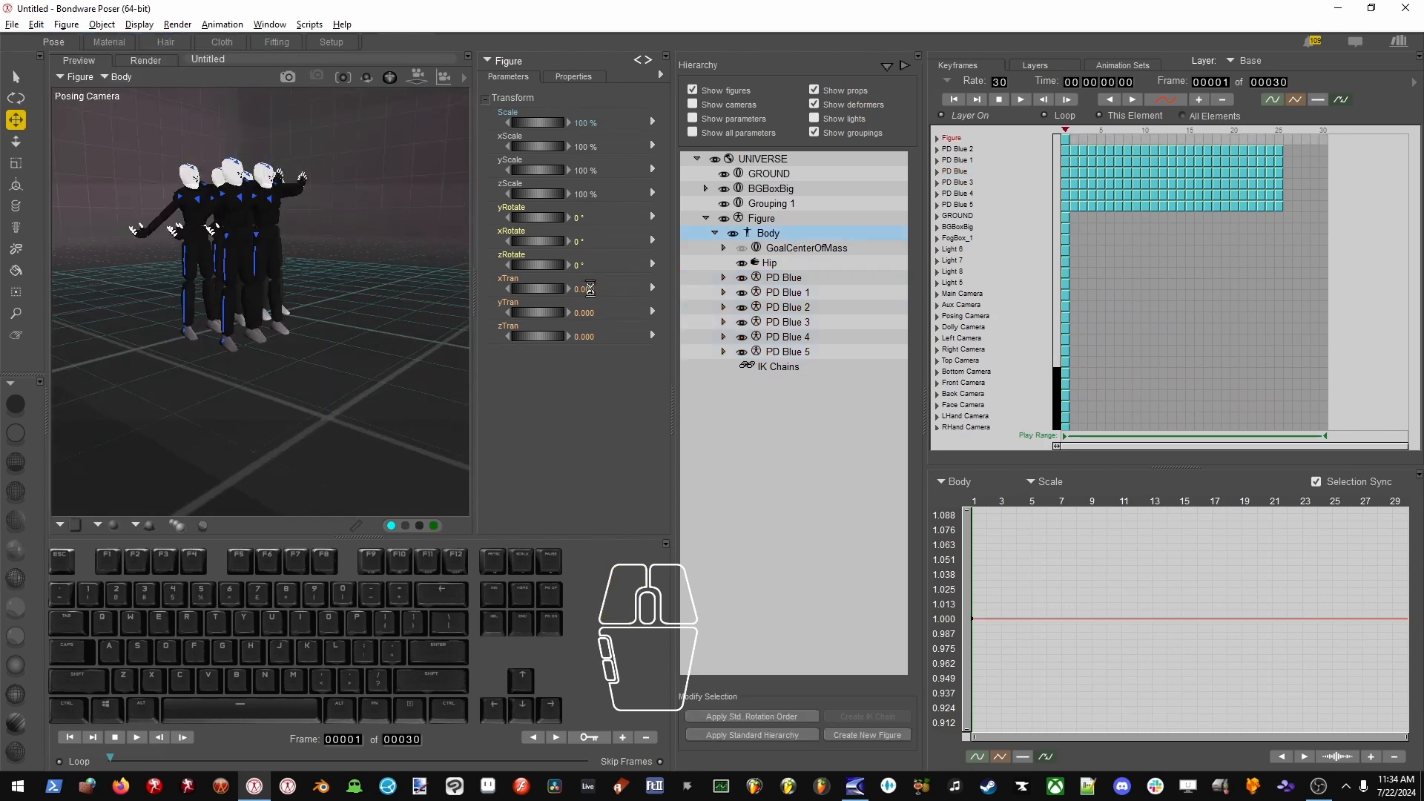
left_click_drag(404, 324, 250, 332, "alt")
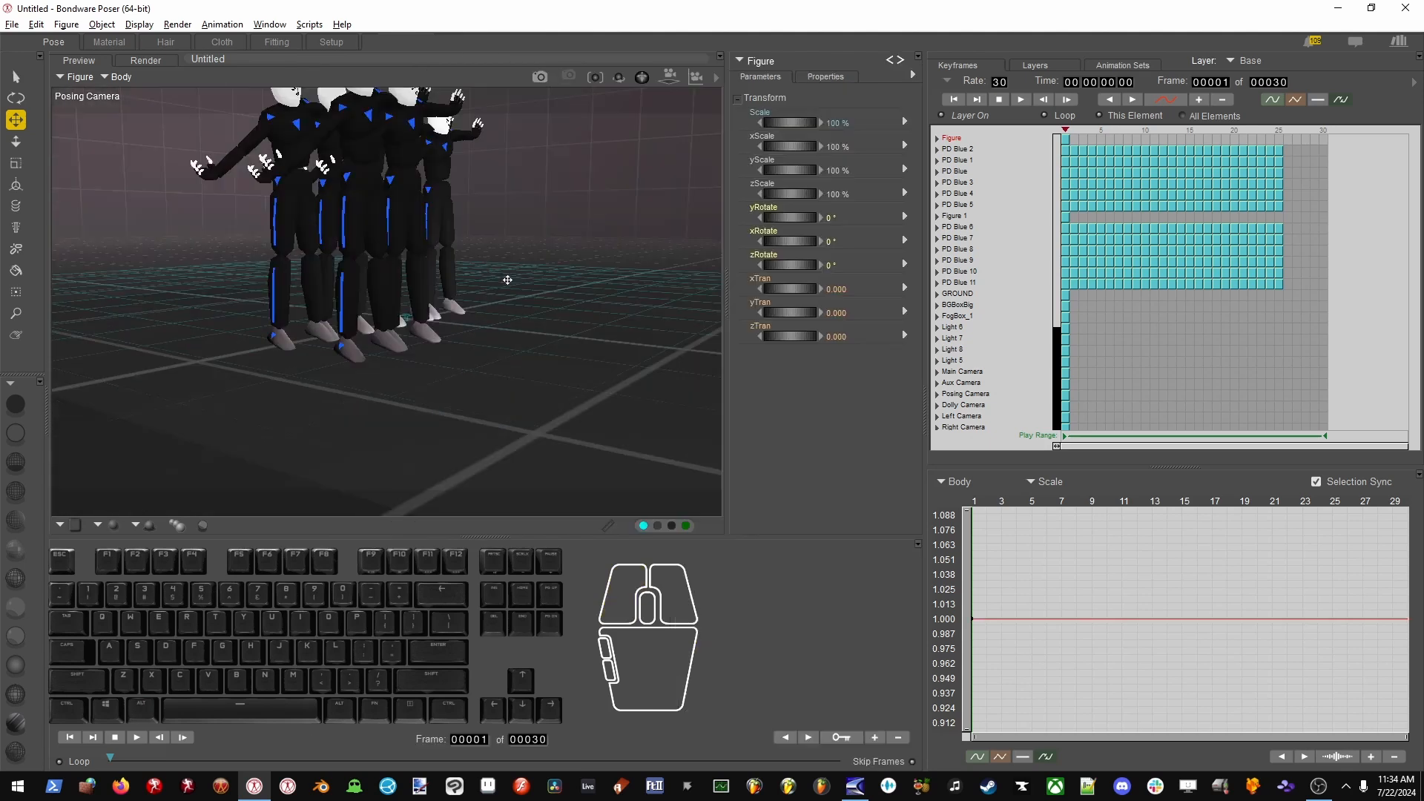
left_click_drag(507, 280, 567, 404, "alt")
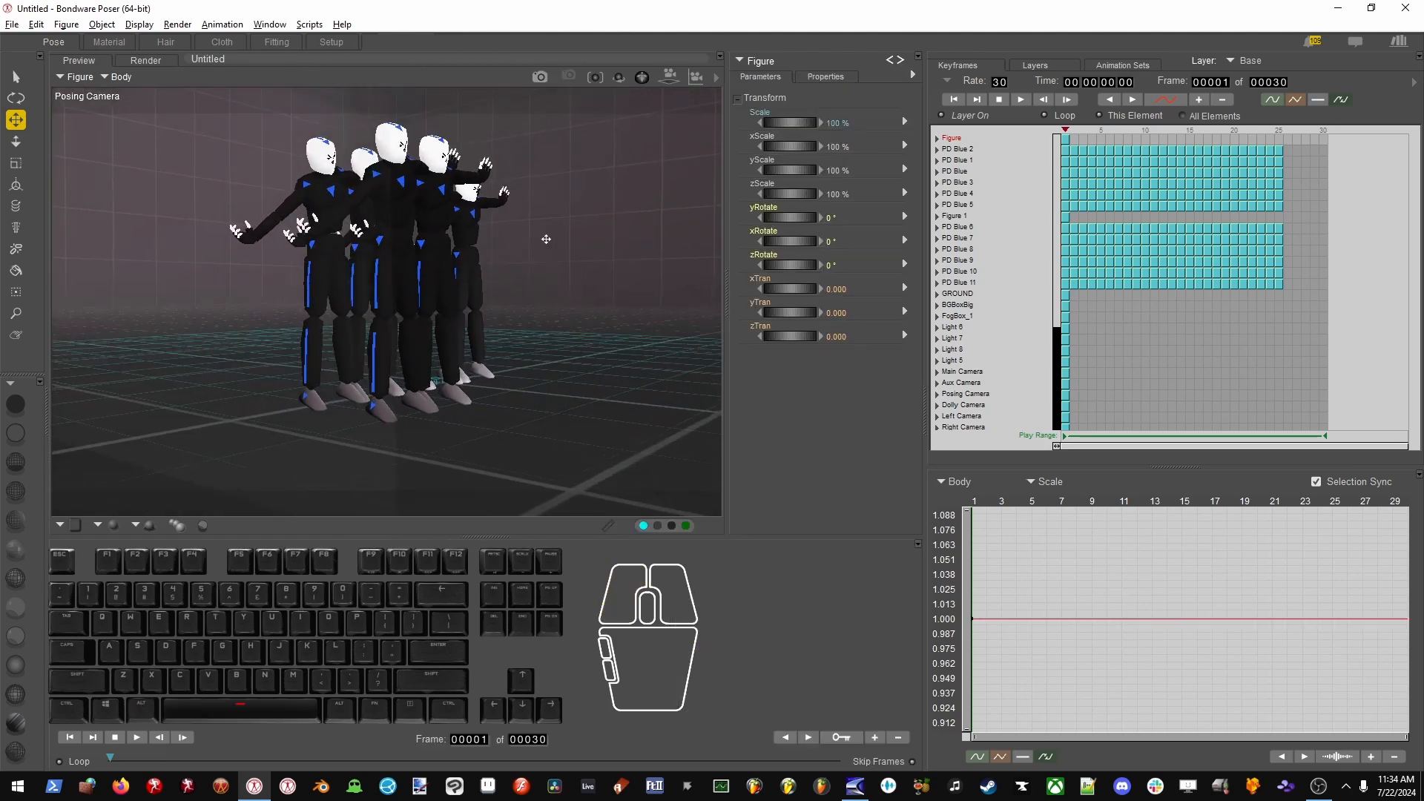
left_click_drag(544, 238, 896, 493)
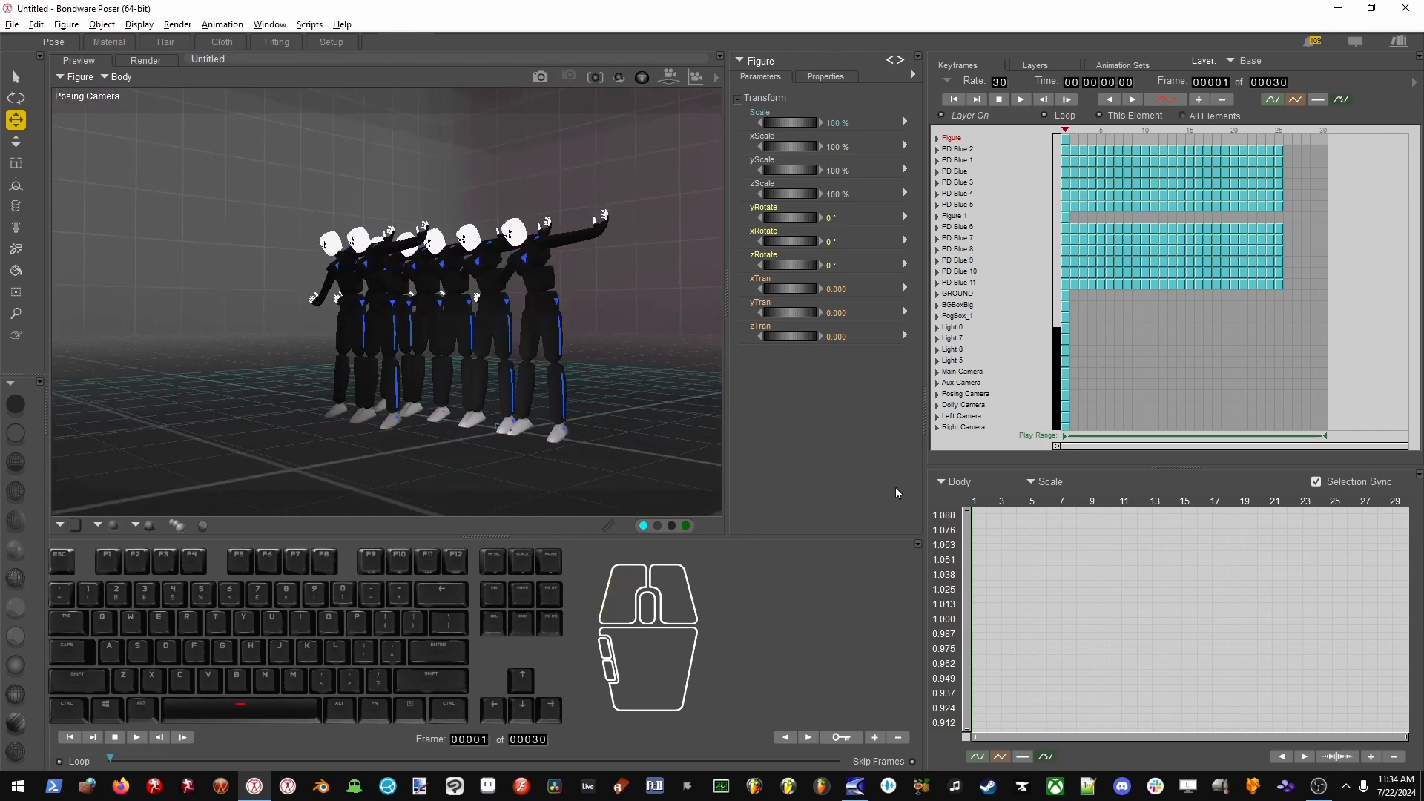
left_click_drag(624, 323, 604, 346)
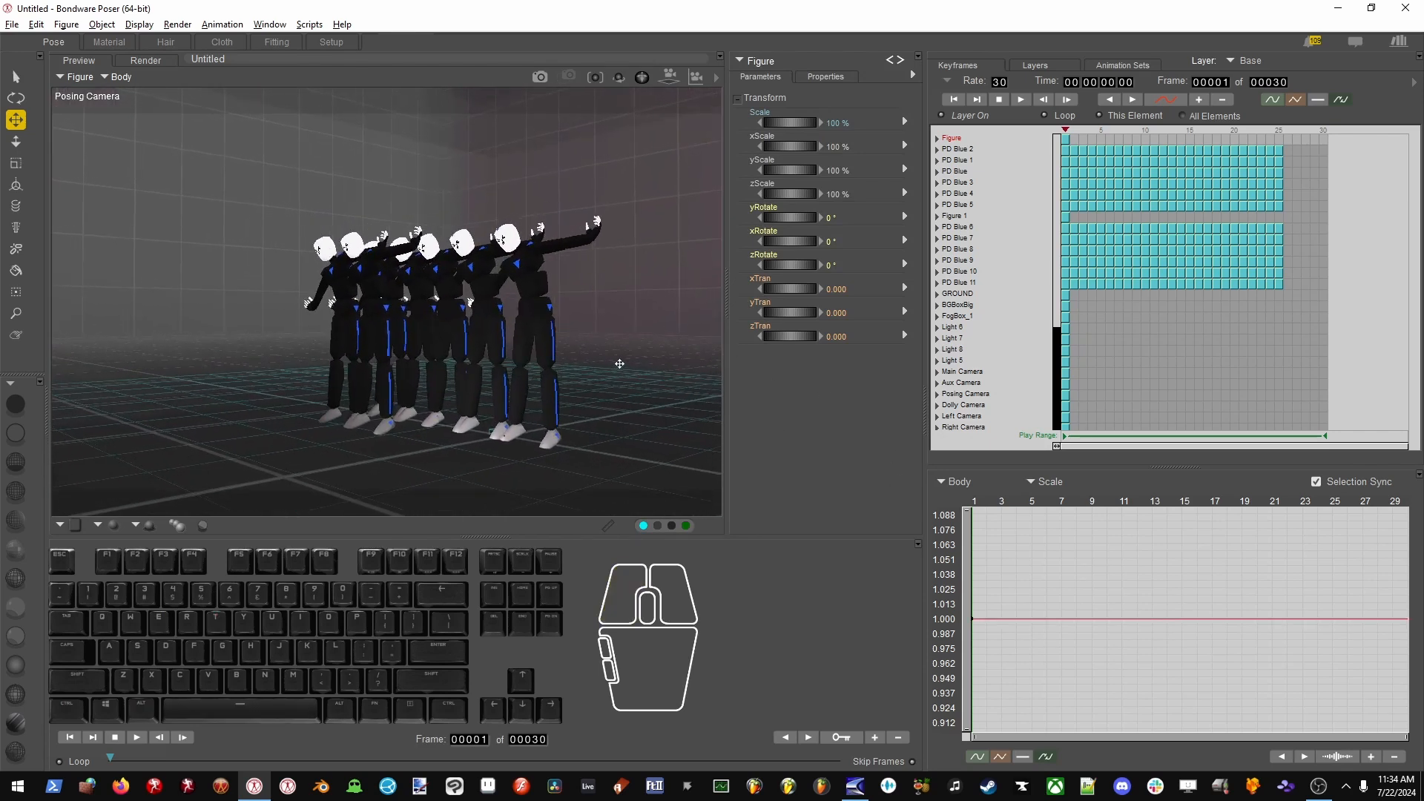